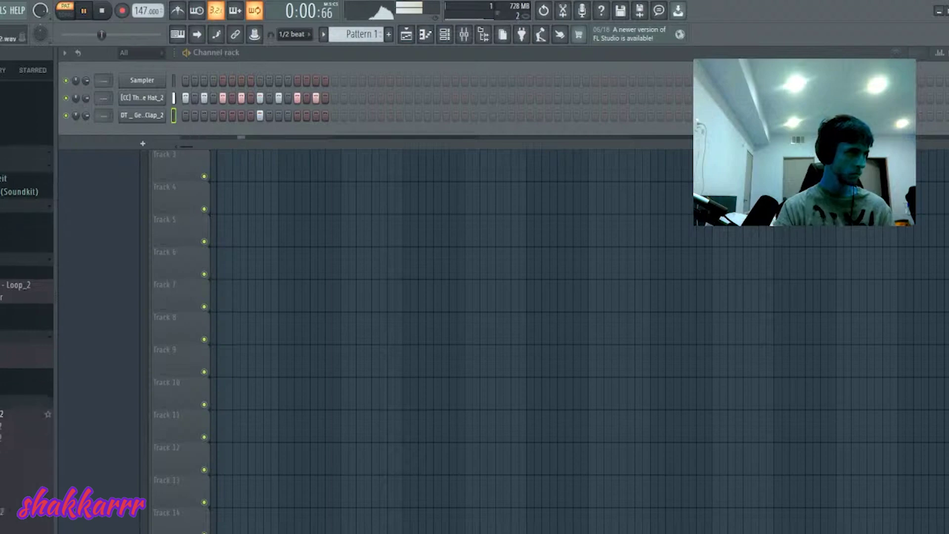
Step: Audition replacement samples on the clap channel and settle on DT _ Airsoft Snare_2
{"action": "middle_click", "coordinate": [9, 445]}
{"action": "middle_click", "coordinate": [10, 433]}
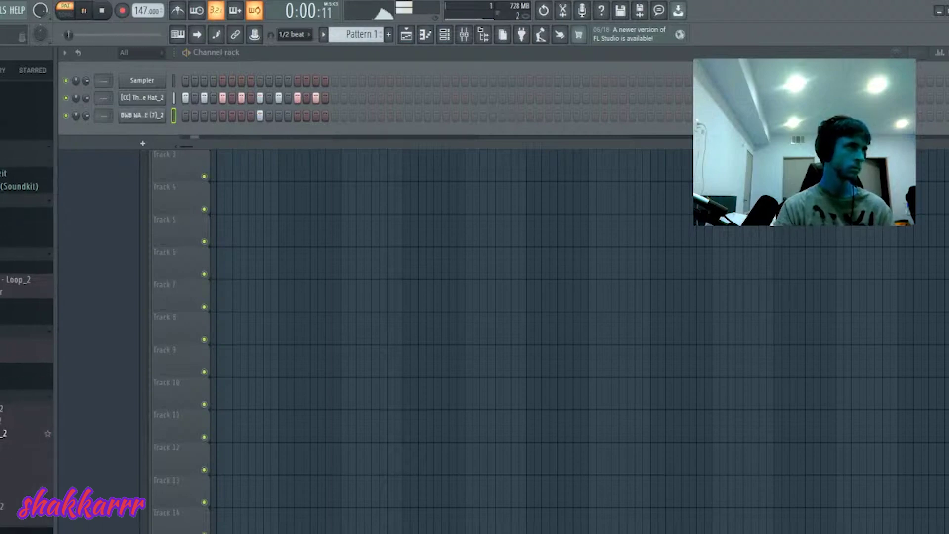
{"action": "middle_click", "coordinate": [10, 420]}
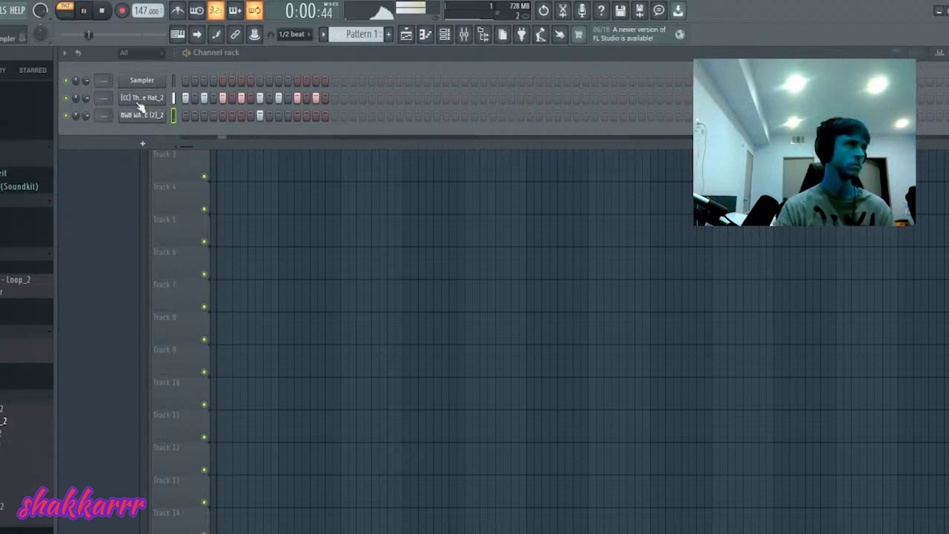
{"action": "middle_click", "coordinate": [3, 458]}
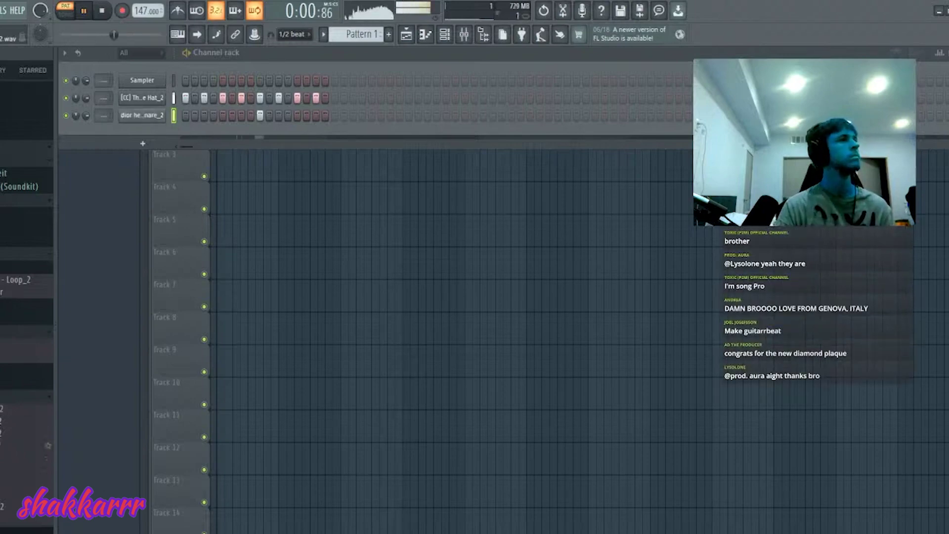
{"action": "middle_click", "coordinate": [3, 470]}
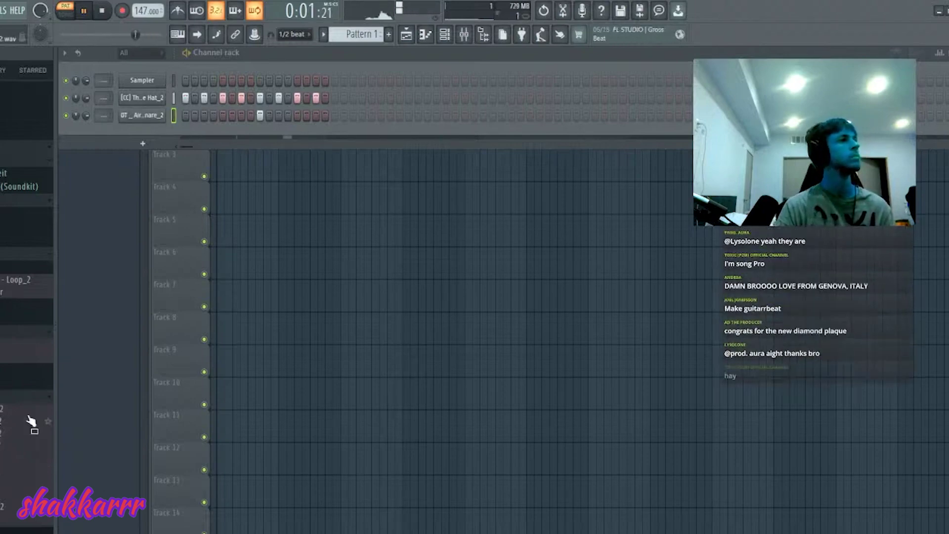
Step: Convert the [CC] That One Hat_2 steps to piano roll notes and duplicate the one-bar pattern to fill eight bars
{"action": "right_click", "coordinate": [155, 101]}
{"action": "left_click", "coordinate": [172, 99]}
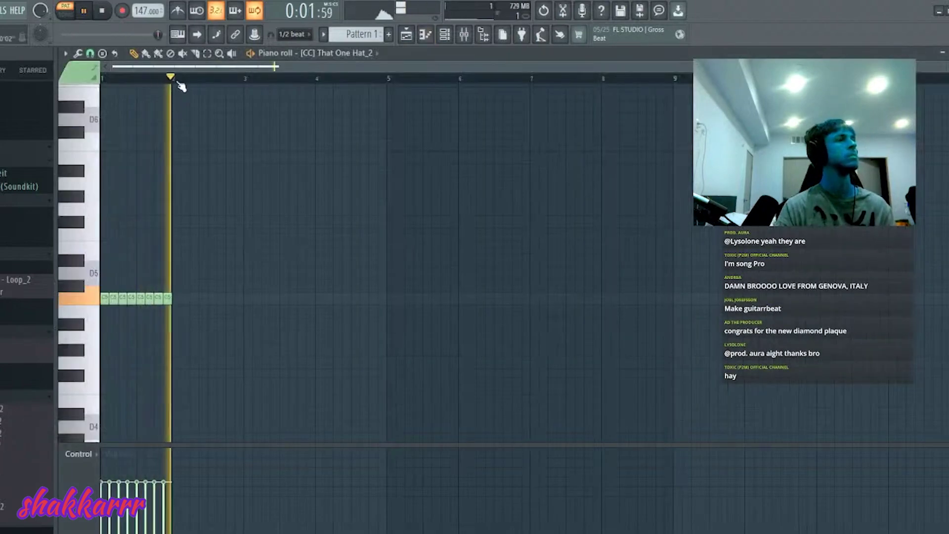
{"action": "key", "text": "ctrl+b"}
{"action": "key", "text": "ctrl+b"}
{"action": "key", "text": "ctrl+b"}
{"action": "left_click", "coordinate": [234, 115], "text": "ctrl"}
{"action": "key", "text": "ctrl+b"}
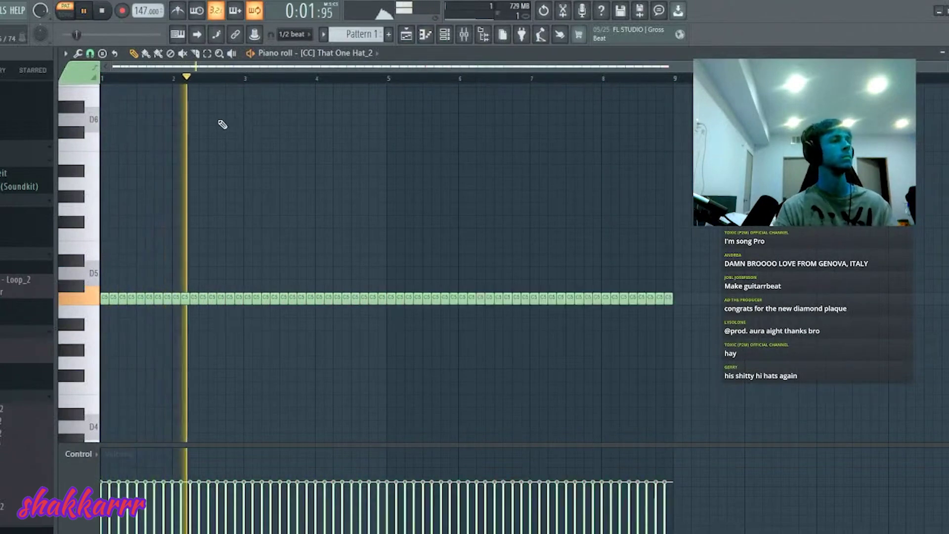
Step: Fill the DT _ Airsoft Snare_2 piano roll with a C5 hit on beat 3 of each of the eight bars
{"action": "key", "text": "Escape"}
{"action": "left_click", "coordinate": [173, 116]}
{"action": "key", "text": "F7"}
{"action": "left_click", "coordinate": [139, 298]}
{"action": "key", "text": "ctrl+a"}
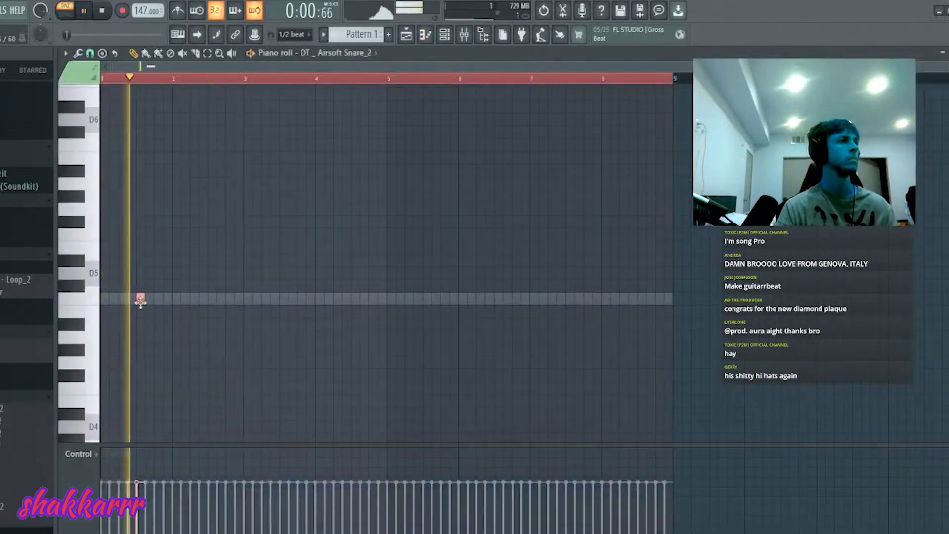
{"action": "mouse_move", "coordinate": [213, 301]}
{"action": "left_mouse_down"}
{"action": "mouse_move", "coordinate": [287, 296]}
{"action": "mouse_move", "coordinate": [482, 328]}
{"action": "mouse_move", "coordinate": [347, 310]}
{"action": "mouse_move", "coordinate": [639, 298]}
{"action": "left_mouse_up"}
{"action": "key", "text": "ctrl+a"}
{"action": "key", "text": "ctrl+a"}
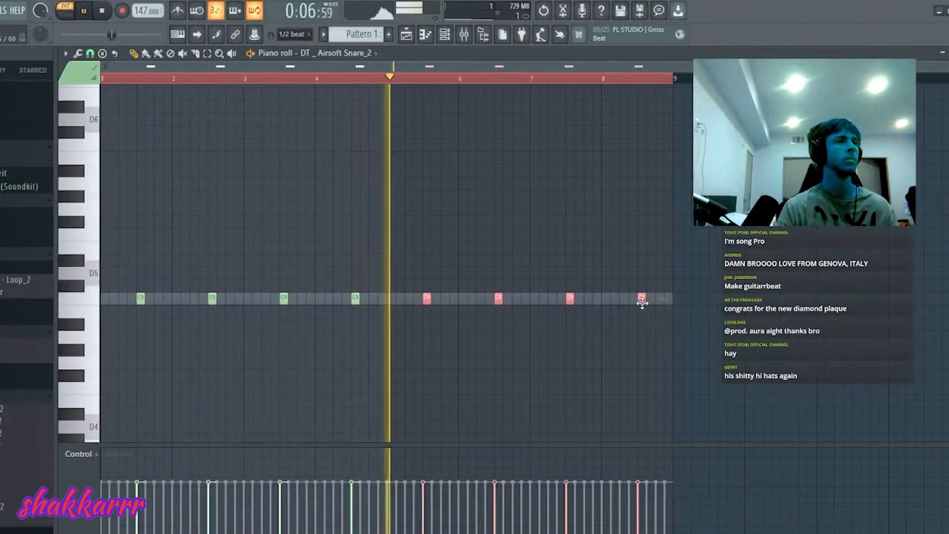
{"action": "key", "text": "ctrl+d"}
{"action": "key", "text": "Escape"}
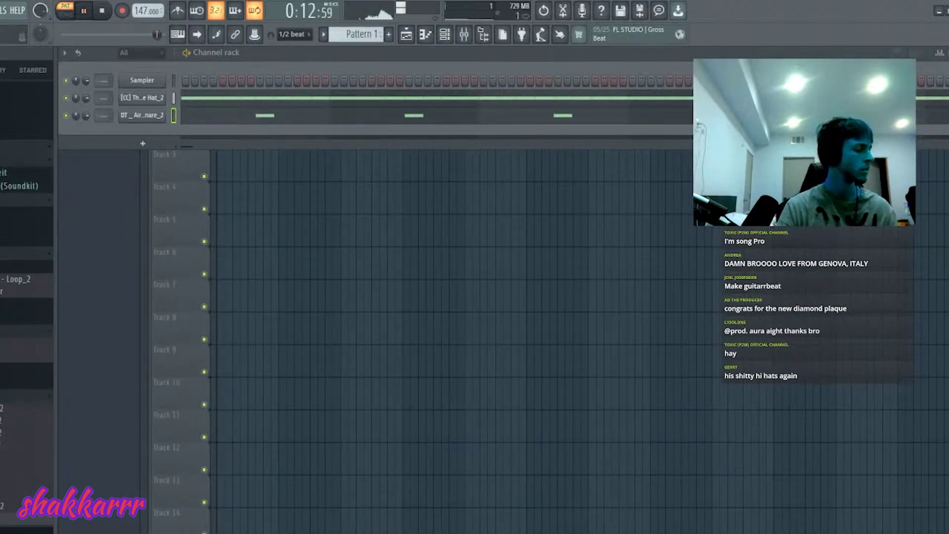
Step: Add the Snare [ Clean ]_2 sample as a new channel and place hits on steps 15, 23 and 25
{"action": "scroll", "coordinate": [25, 372], "scroll_direction": "down", "scroll_amount": 4}
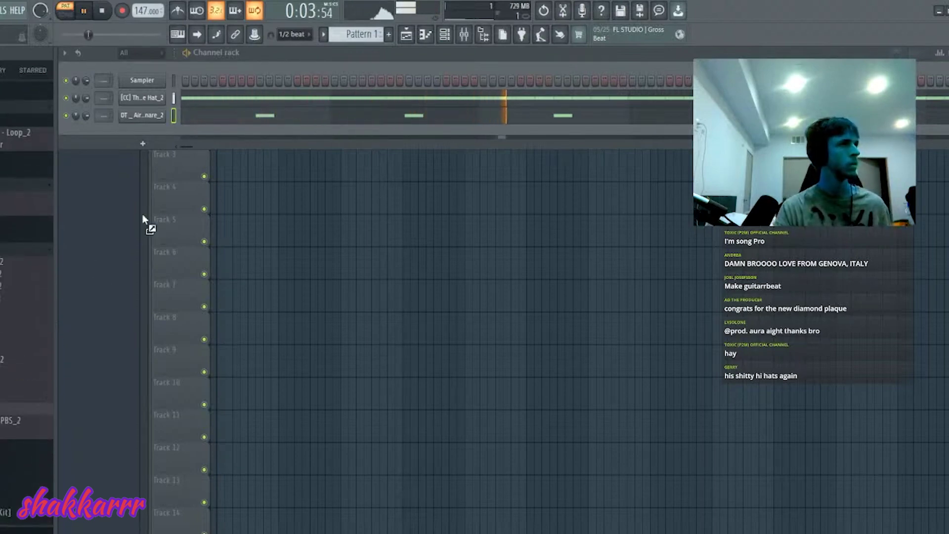
{"action": "left_click_drag", "start_coordinate": [166, 133], "coordinate": [168, 134]}
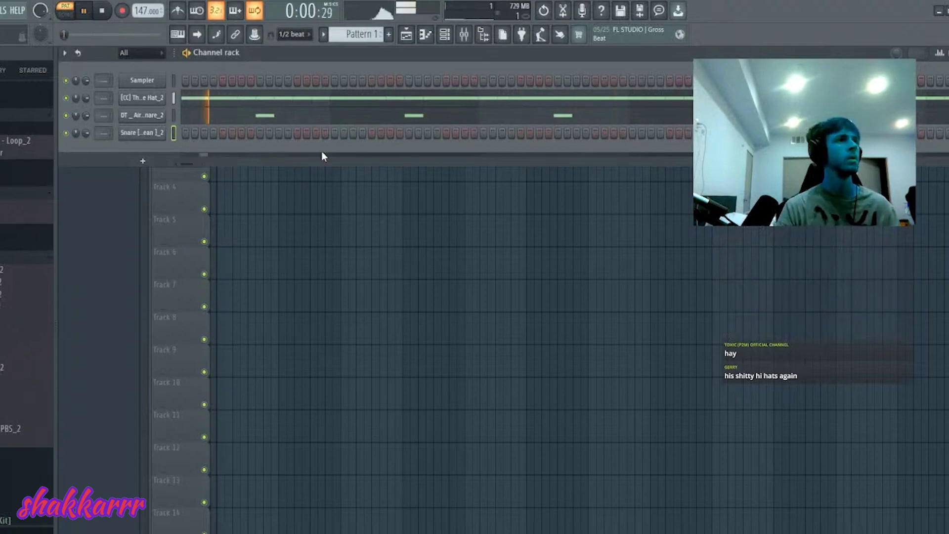
{"action": "left_click", "coordinate": [316, 133]}
{"action": "left_click", "coordinate": [390, 132]}
{"action": "left_click", "coordinate": [399, 132]}
{"action": "left_click", "coordinate": [409, 133]}
{"action": "left_click", "coordinate": [399, 133]}
{"action": "key", "text": "space"}
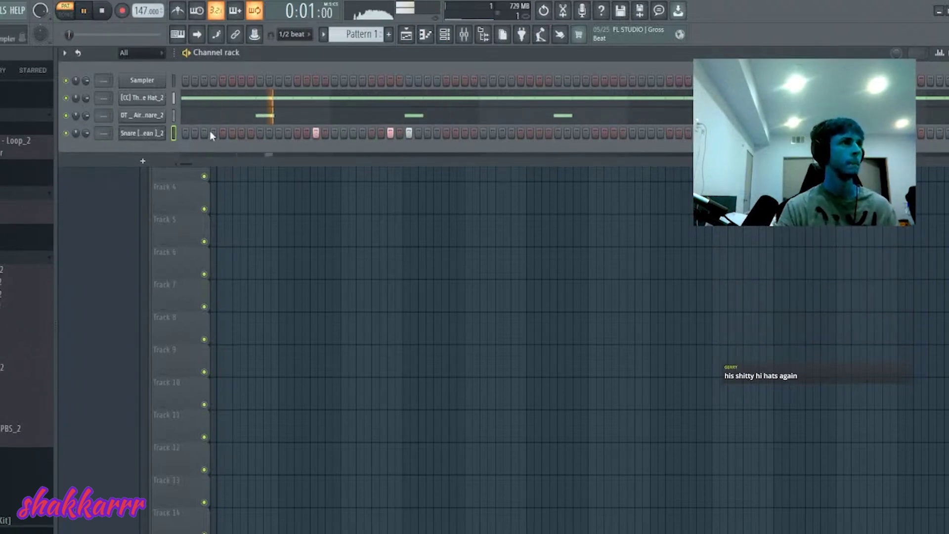
Step: Lower the velocities of the two clean snare notes in bar 2 and add two softer notes around beat 3 of bar 4
{"action": "key", "text": "F7"}
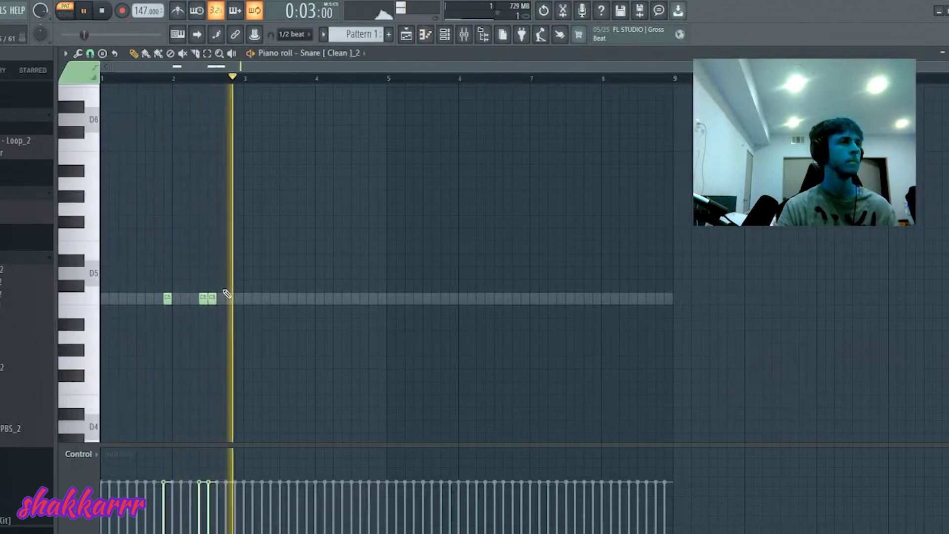
{"action": "left_click", "coordinate": [202, 522]}
{"action": "left_click", "coordinate": [209, 498]}
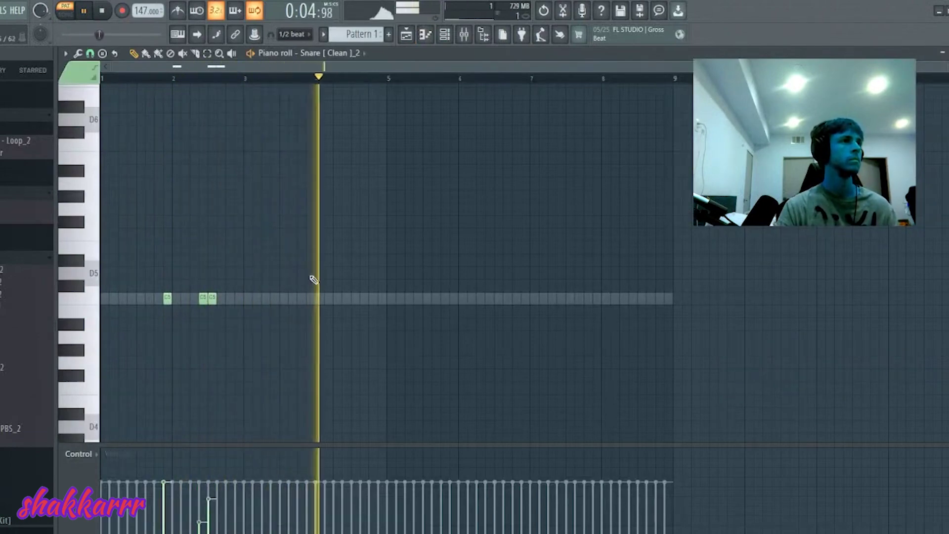
{"action": "left_click", "coordinate": [346, 298]}
{"action": "left_click", "coordinate": [364, 297]}
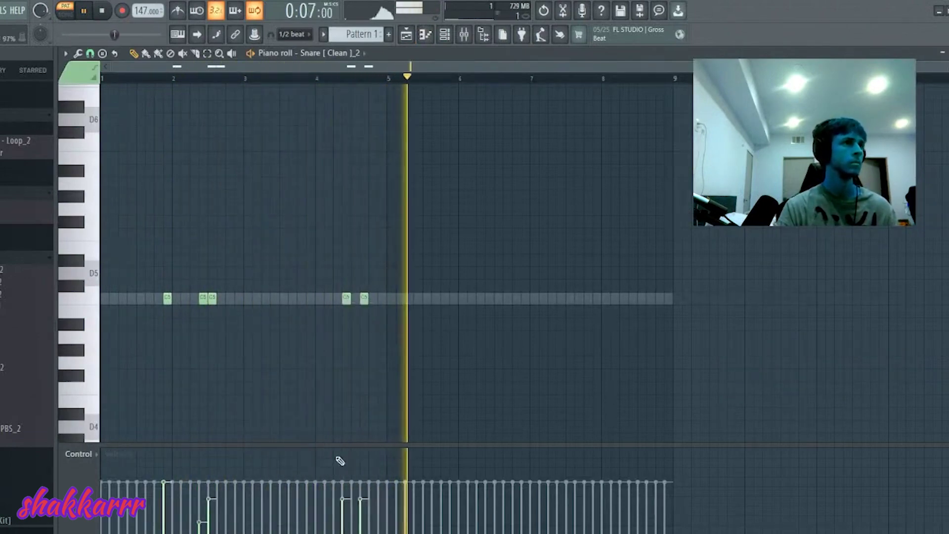
{"action": "left_click", "coordinate": [342, 516]}
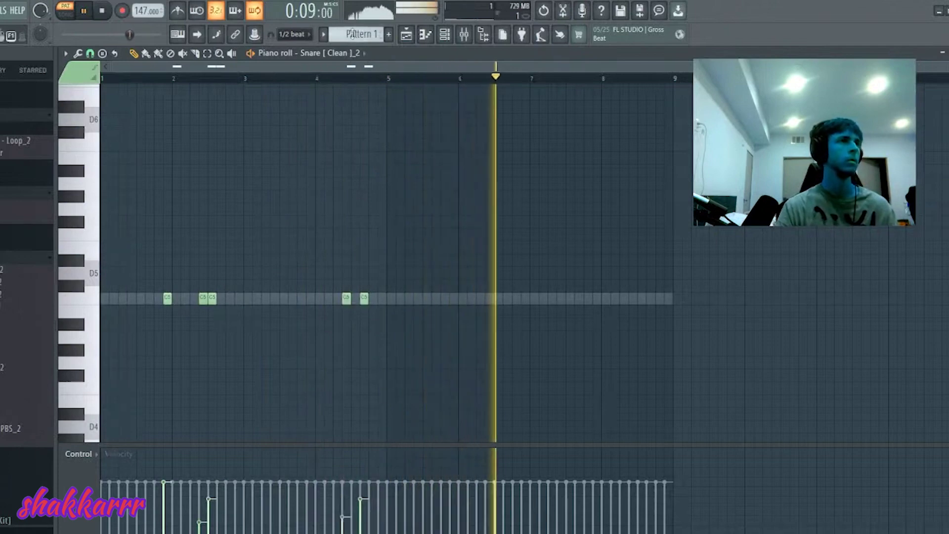
Step: Duplicate the four-bar clean snare pattern into bars 5 to 8 and add an extra hit at the end of bar 8
{"action": "key", "text": "ctrl+a"}
{"action": "key", "text": "ctrl+b"}
{"action": "left_click_drag", "start_coordinate": [443, 303], "coordinate": [451, 302]}
{"action": "key", "text": "ctrl+d"}
{"action": "left_click", "coordinate": [662, 299]}
{"action": "right_click", "coordinate": [662, 299]}
{"action": "left_click", "coordinate": [668, 299]}
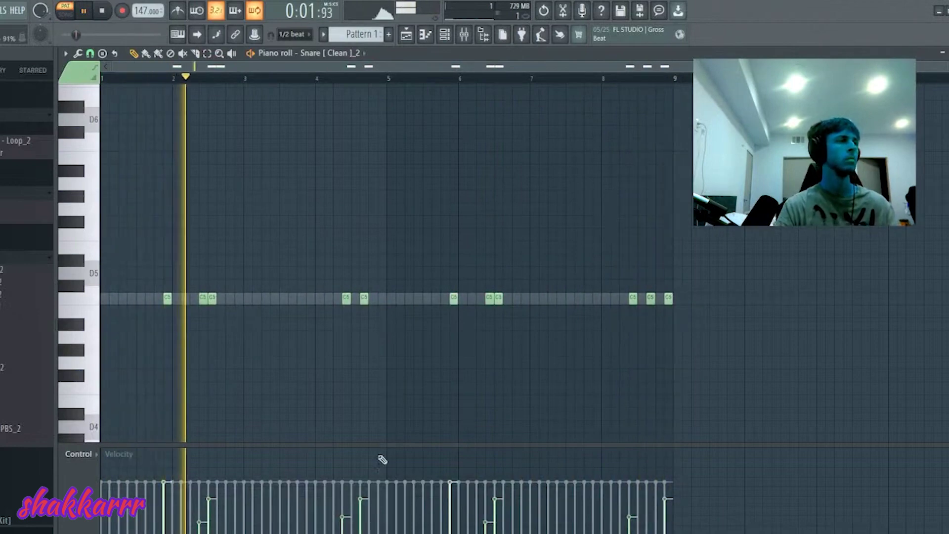
{"action": "key", "text": "Escape"}
Step: Replace the Sampler channel with Keyscape and load the LA Custom C7 Grand Piano patch
{"action": "left_click", "coordinate": [14, 258]}
{"action": "scroll", "coordinate": [15, 267], "scroll_direction": "up", "scroll_amount": 5}
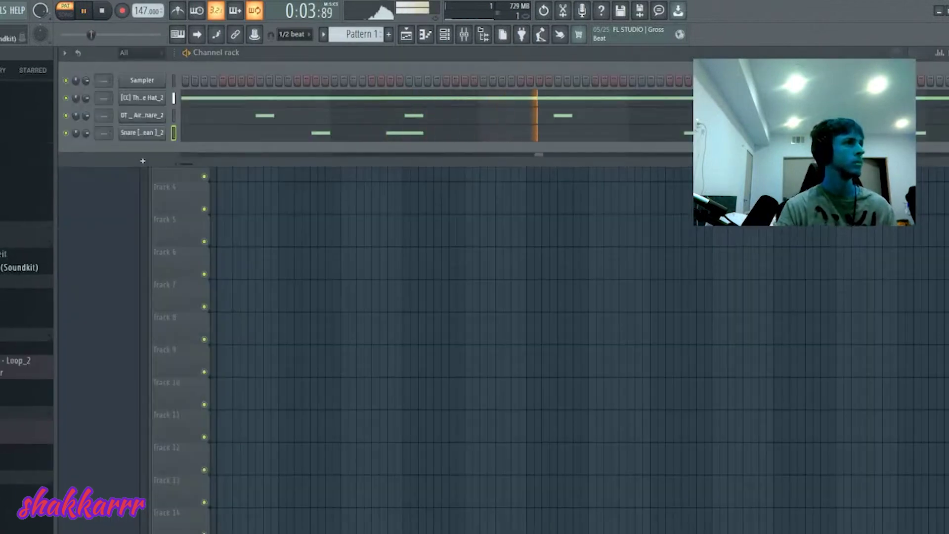
{"action": "left_click", "coordinate": [15, 294]}
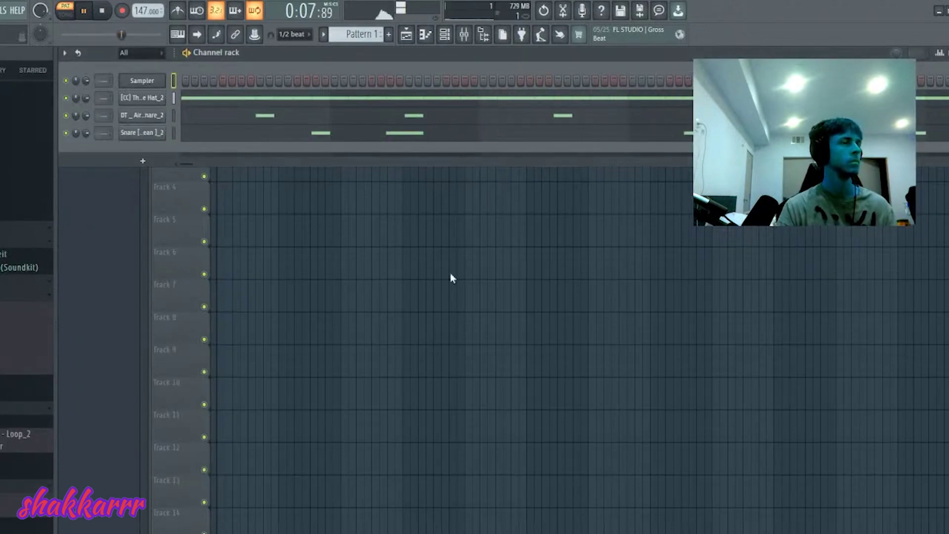
{"action": "left_click", "coordinate": [382, 372]}
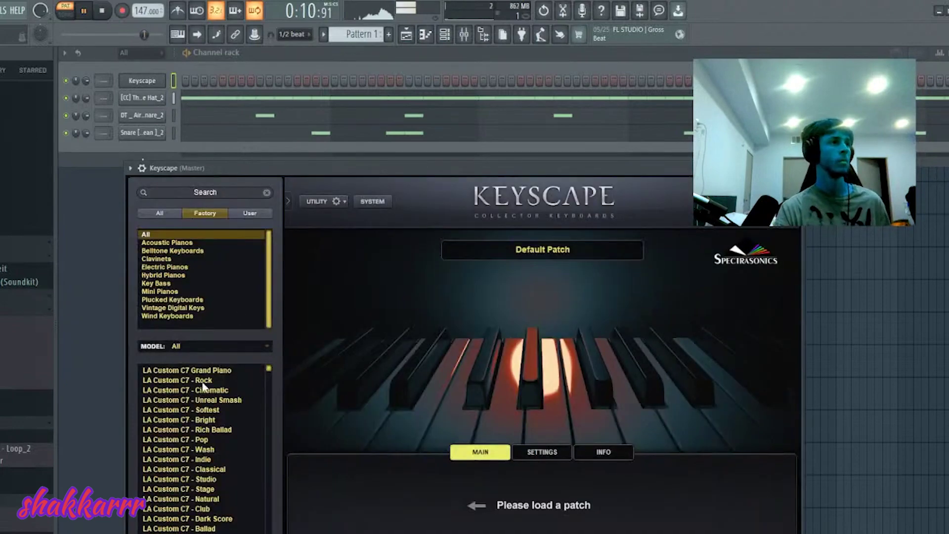
{"action": "left_click", "coordinate": [212, 371]}
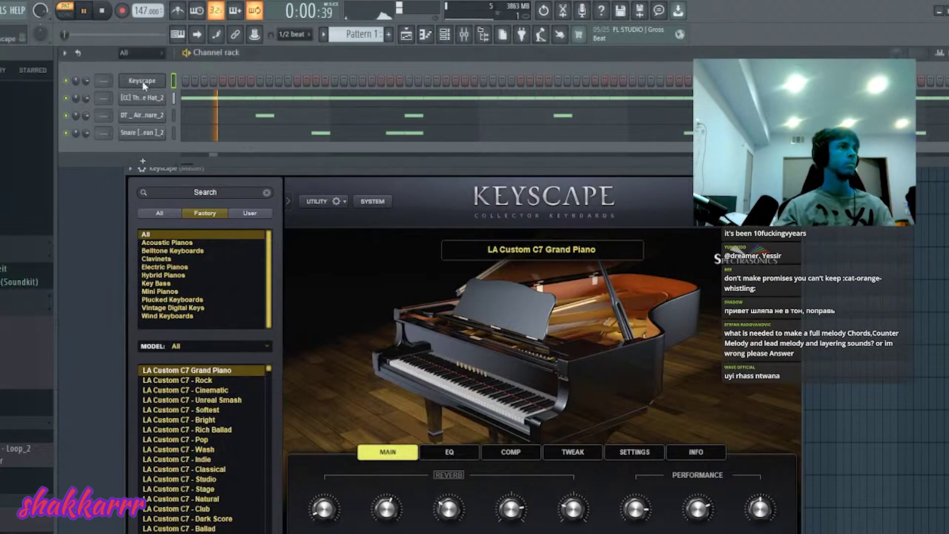
Step: Start the Keyscape melody at bar 1 with a B5 note and a slightly delayed A#5, previewing the playback
{"action": "key", "text": "F7"}
{"action": "key", "text": "space"}
{"action": "left_click", "coordinate": [117, 158]}
{"action": "key", "text": "space"}
{"action": "mouse_move", "coordinate": [108, 159]}
{"action": "left_mouse_down"}
{"action": "mouse_move", "coordinate": [120, 157]}
{"action": "mouse_move", "coordinate": [103, 171]}
{"action": "left_mouse_up"}
{"action": "key", "text": "space"}
{"action": "key", "text": "space"}
{"action": "key", "text": "space"}
{"action": "left_click", "coordinate": [101, 172]}
{"action": "key", "text": "space"}
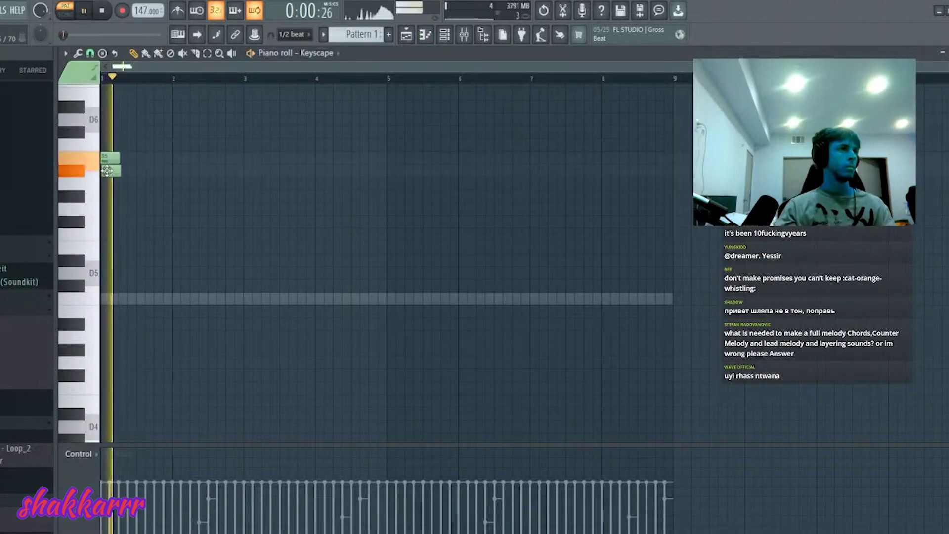
Step: Add a D#6 note on beat 2 of bar 1 and transpose the three piano notes down four semitones
{"action": "key", "text": "space"}
{"action": "key", "text": "space"}
{"action": "key", "text": "space"}
{"action": "scroll", "coordinate": [129, 202], "scroll_direction": "up", "scroll_amount": 2}
{"action": "key", "text": "space"}
{"action": "key", "text": "space"}
{"action": "left_click", "coordinate": [125, 184]}
{"action": "key", "text": "space"}
{"action": "key", "text": "shift+Down"}
{"action": "key", "text": "shift+Down"}
{"action": "key", "text": "shift+Down"}
{"action": "key", "text": "shift+Down"}
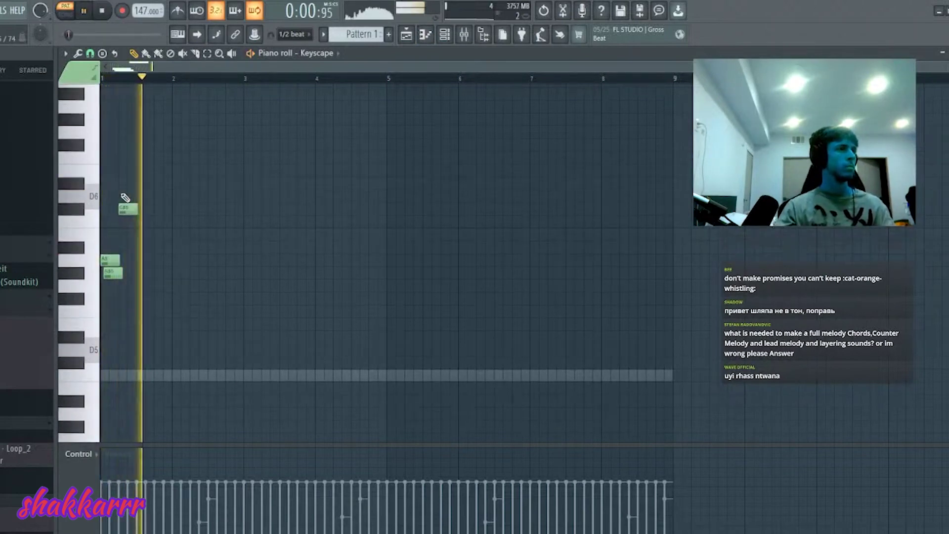
Step: Continue the bar 1 melody with an E5 note and a second B5, previewing the phrase in between
{"action": "key", "text": "space"}
{"action": "key", "text": "space"}
{"action": "key", "text": "space"}
{"action": "key", "text": "space"}
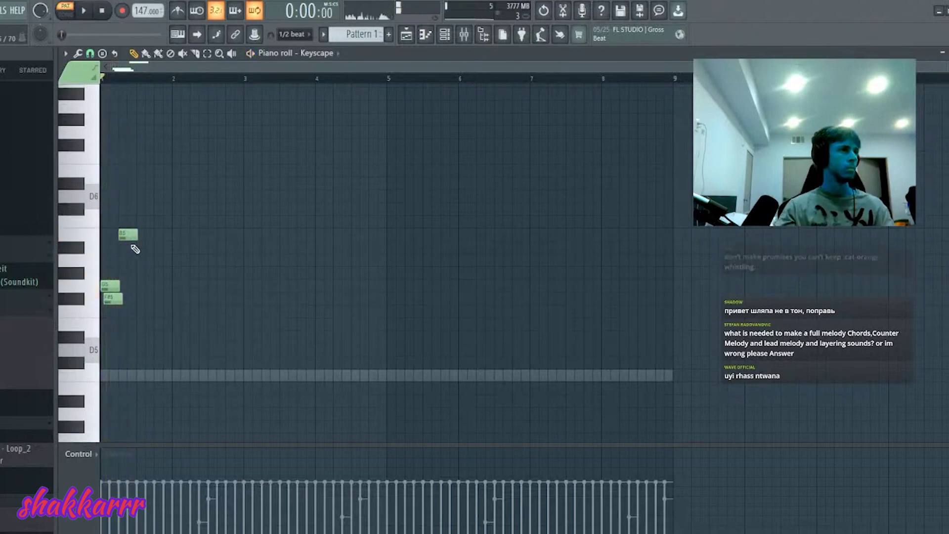
{"action": "key", "text": "space"}
{"action": "left_click_drag", "start_coordinate": [130, 311], "coordinate": [131, 331]}
{"action": "key", "text": "space"}
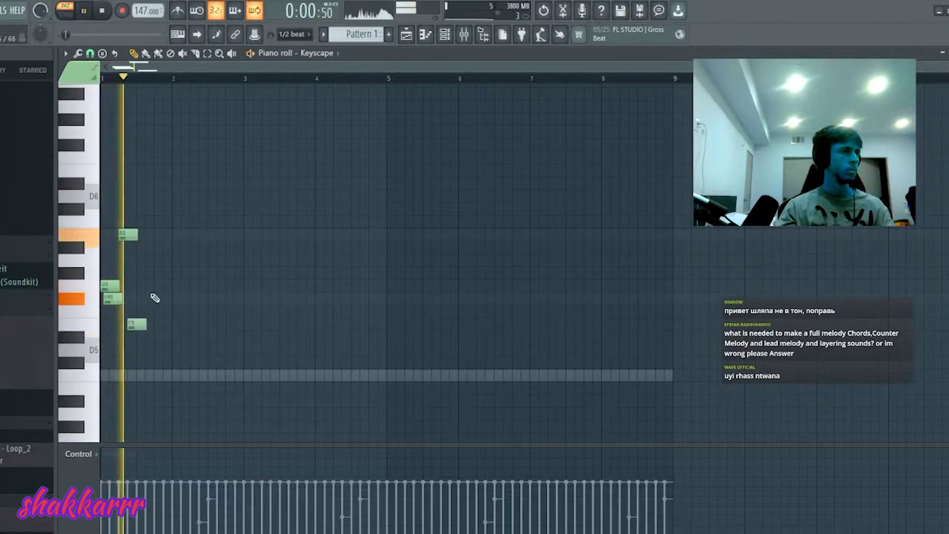
{"action": "key", "text": "space"}
{"action": "left_click_drag", "start_coordinate": [153, 245], "coordinate": [153, 228]}
{"action": "key", "text": "space"}
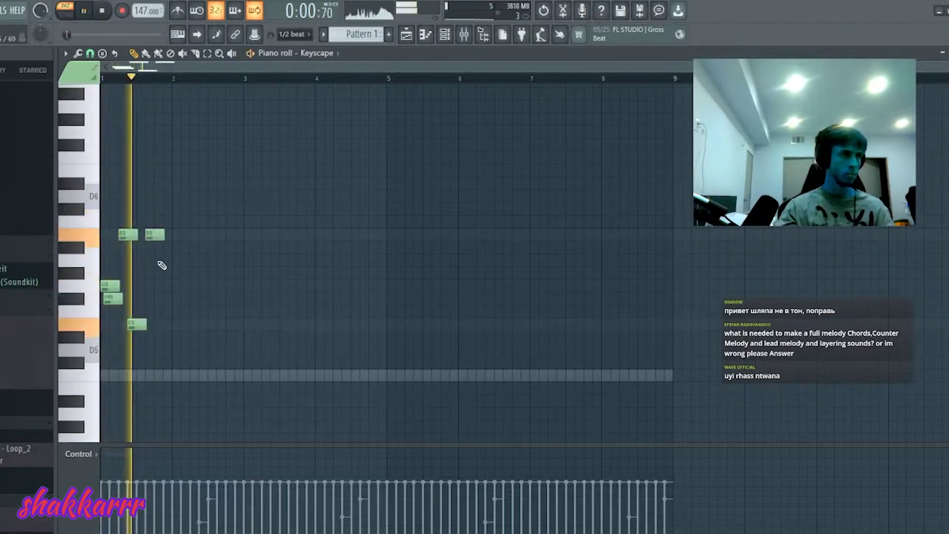
Step: Add F#5 and G5 at the end of bar 1 and A5 at the start of bar 2
{"action": "key", "text": "space"}
{"action": "left_click", "coordinate": [159, 298]}
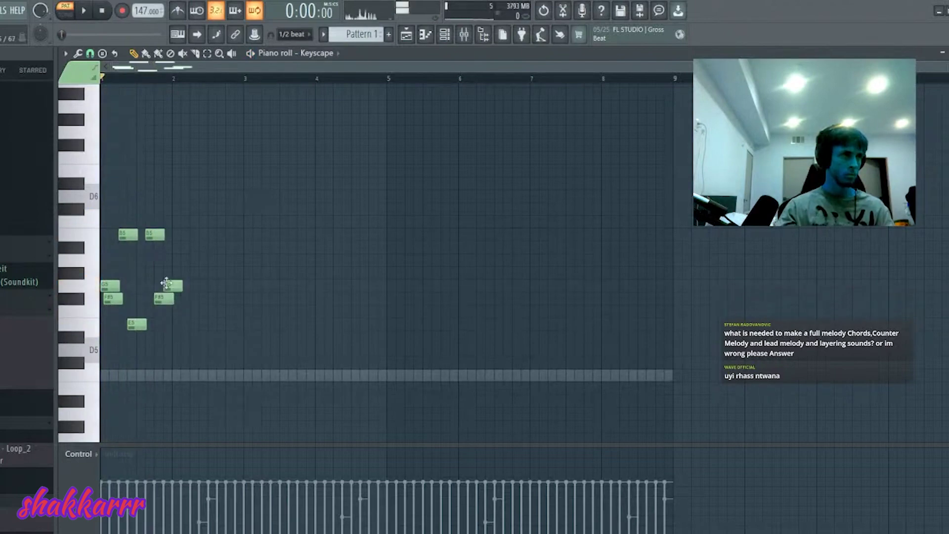
{"action": "key", "text": "space"}
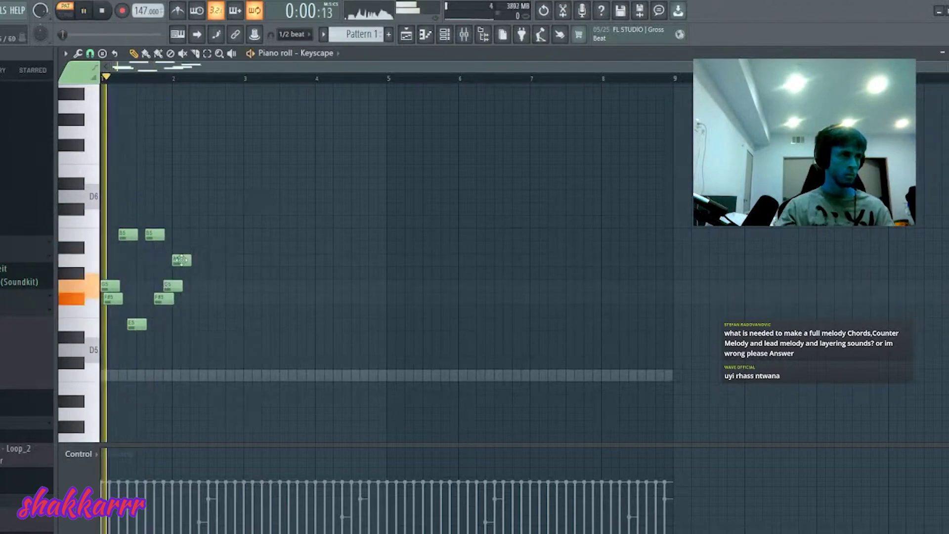
{"action": "key", "text": "space"}
{"action": "key", "text": "space"}
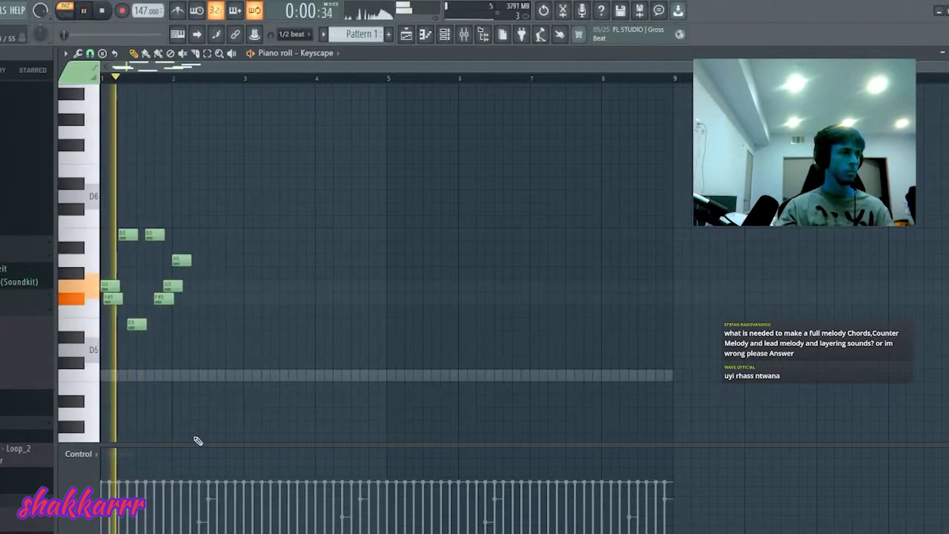
Step: Lower the velocity of the E5 note in bar 1 and preview the melody
{"action": "key", "text": "space"}
{"action": "key", "text": "space"}
{"action": "key", "text": "space"}
{"action": "key", "text": "space"}
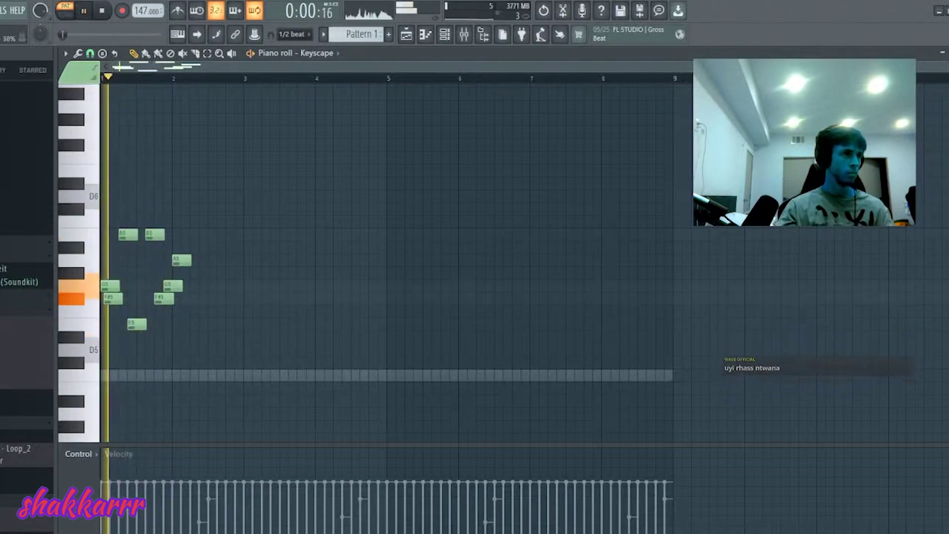
{"action": "key", "text": "space"}
{"action": "key", "text": "space"}
{"action": "left_click", "coordinate": [128, 520]}
{"action": "key", "text": "space"}
{"action": "key", "text": "space"}
{"action": "key", "text": "space"}
{"action": "key", "text": "space"}
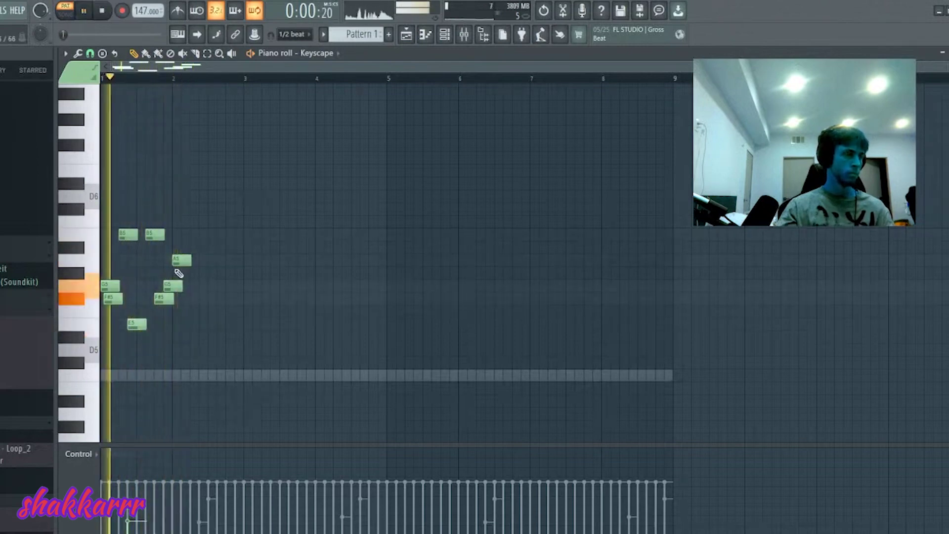
Step: Raise the note at the start of bar 2 to E6 and add B5, A5 and D6 on beats 2, 3 and 4
{"action": "left_click_drag", "start_coordinate": [179, 261], "coordinate": [179, 170]}
{"action": "key", "text": "space"}
{"action": "key", "text": "space"}
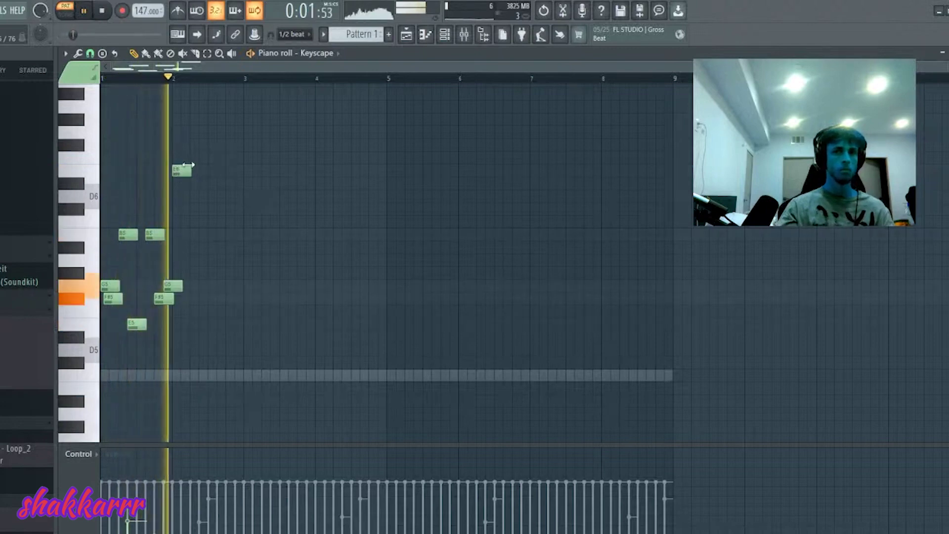
{"action": "left_click", "coordinate": [198, 234]}
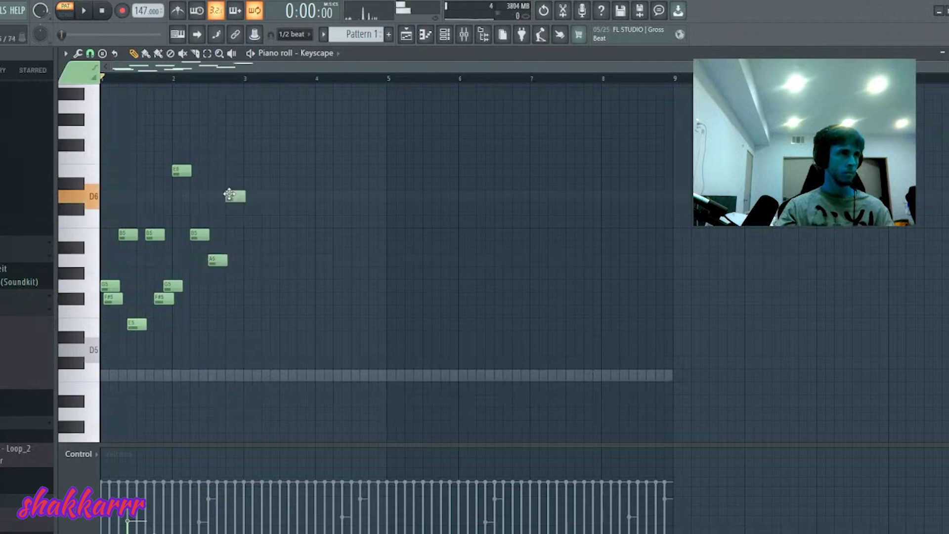
Step: Lengthen the bar 2 melody notes and the last F#5 and G5 of bar 1 past the start of bar 3
{"action": "left_click_drag", "start_coordinate": [241, 127], "coordinate": [180, 267]}
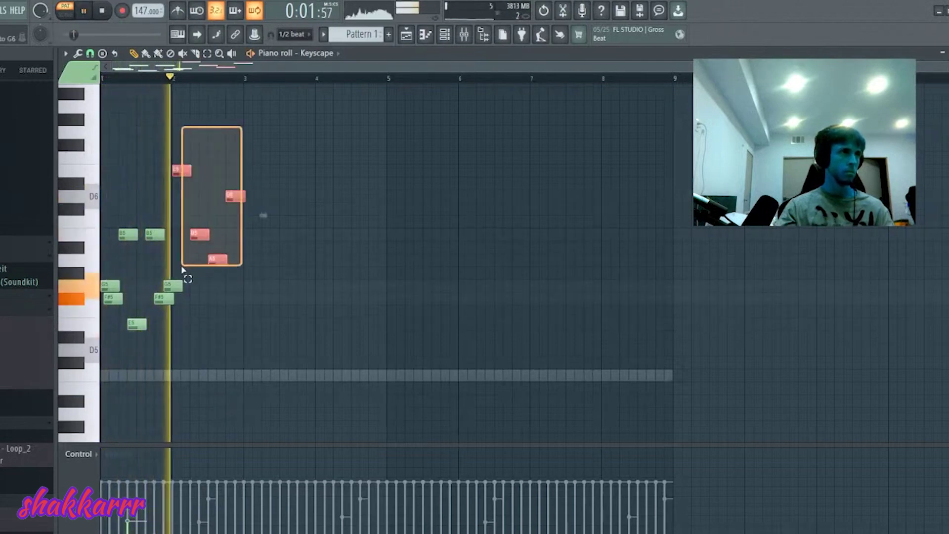
{"action": "left_click_drag", "start_coordinate": [191, 169], "coordinate": [255, 169]}
{"action": "left_click_drag", "start_coordinate": [194, 274], "coordinate": [253, 294]}
{"action": "left_click", "coordinate": [290, 277], "text": "ctrl"}
Step: Slice the held melody notes at the start of bar 3 and delete the parts beyond it
{"action": "key", "text": "c"}
{"action": "left_click_drag", "start_coordinate": [252, 148], "coordinate": [257, 333]}
{"action": "key", "text": "ctrl+z"}
{"action": "left_click_drag", "start_coordinate": [270, 123], "coordinate": [273, 306]}
{"action": "left_click_drag", "start_coordinate": [300, 138], "coordinate": [257, 345]}
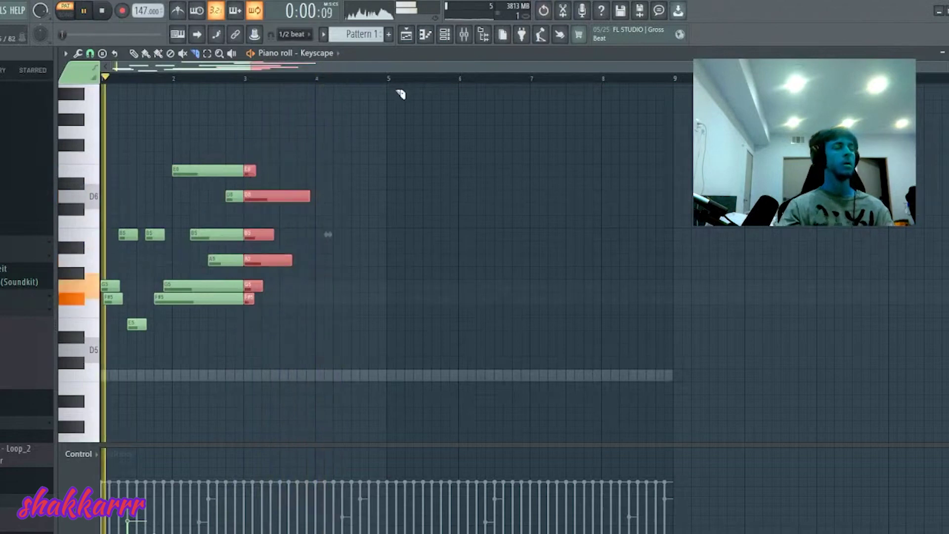
{"action": "key", "text": "Delete"}
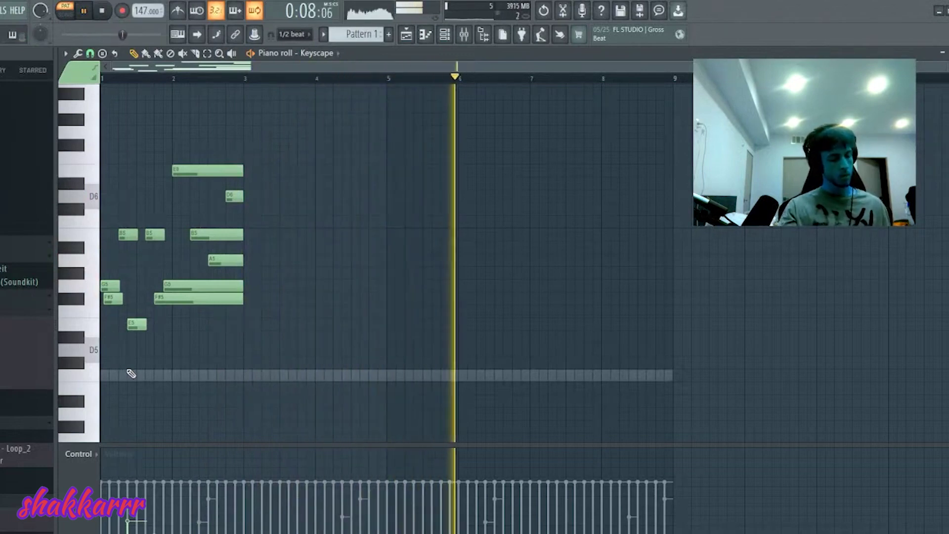
Step: Preview the melody and record a lower piano part with E4, G4, B4 and C4 notes across bars 1 to 4
{"action": "key", "text": "space"}
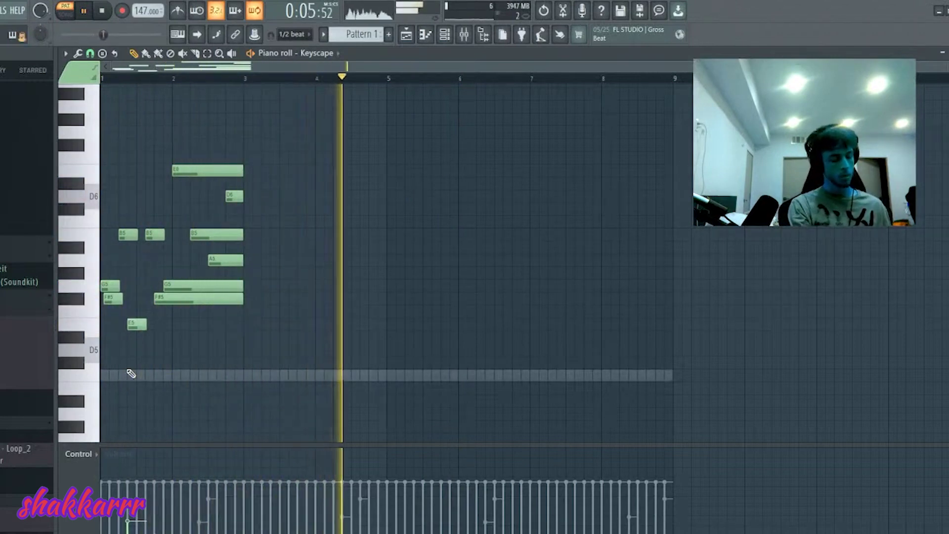
{"action": "key", "text": "space"}
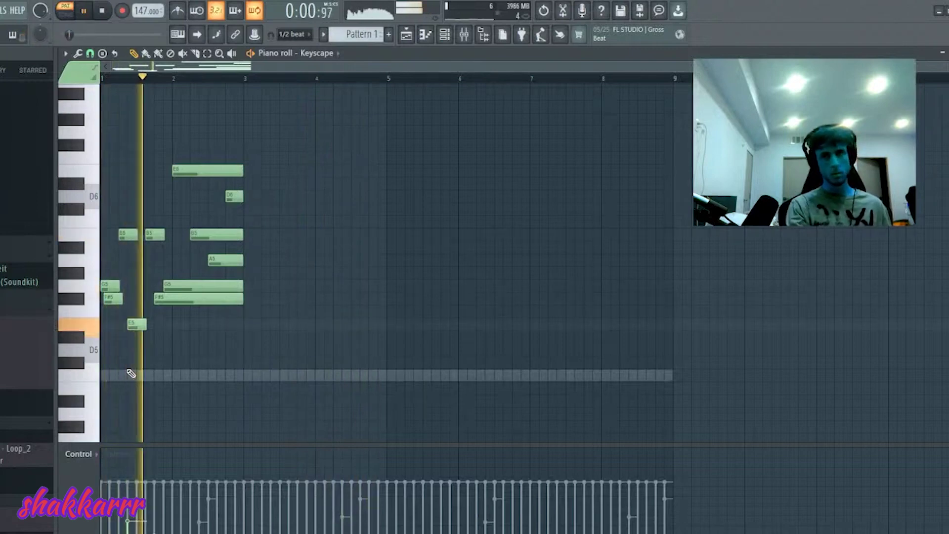
{"action": "scroll", "coordinate": [324, 254], "scroll_direction": "down", "scroll_amount": 4}
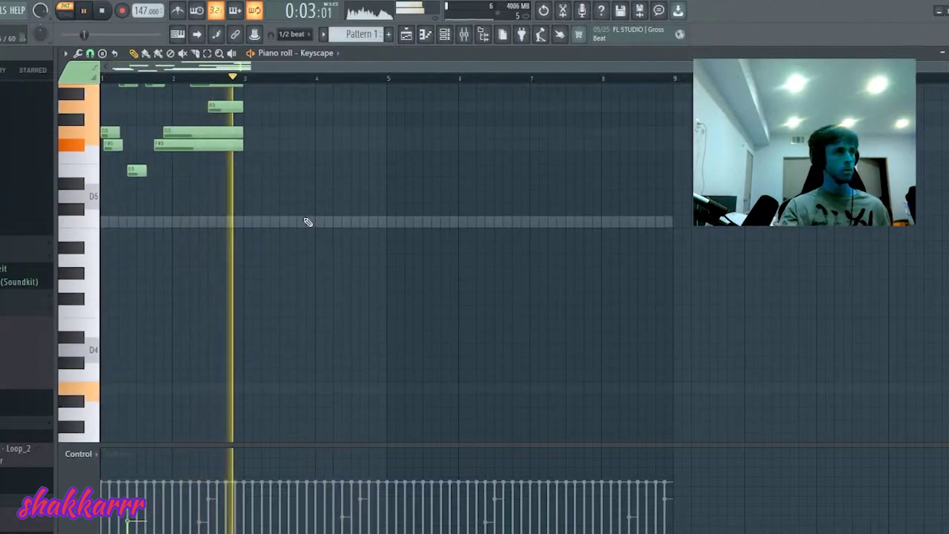
{"action": "scroll", "coordinate": [267, 215], "scroll_direction": "down", "scroll_amount": 2}
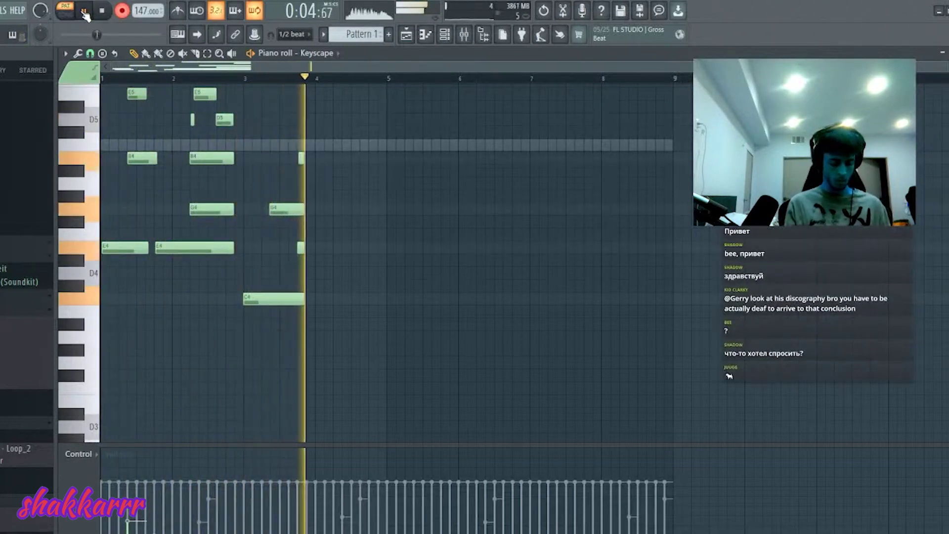
{"action": "key", "text": "space"}
{"action": "right_click", "coordinate": [137, 94]}
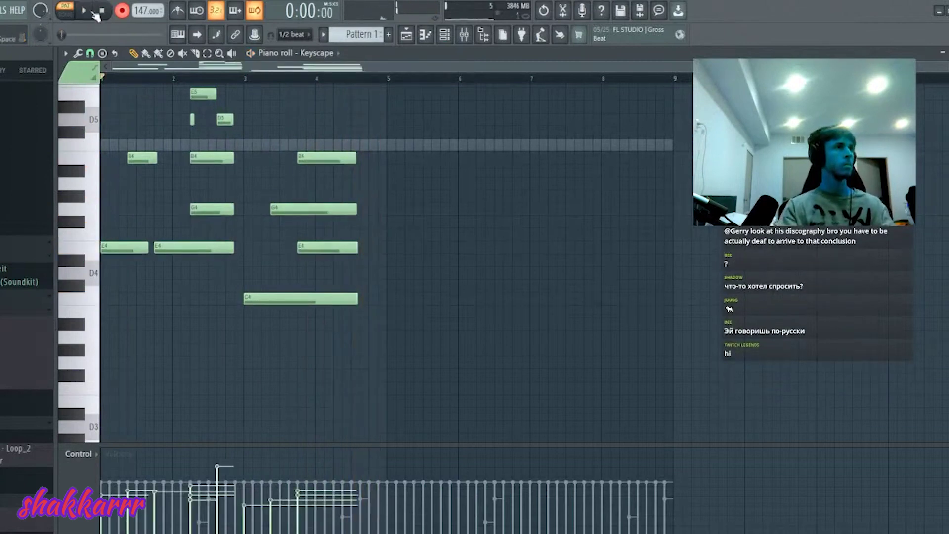
Step: Restore the bars 1–2 melody and keep the recorded chord notes beneath it
{"action": "scroll", "coordinate": [327, 190], "scroll_direction": "up", "scroll_amount": 4}
{"action": "left_click_drag", "start_coordinate": [438, 176], "coordinate": [129, 487]}
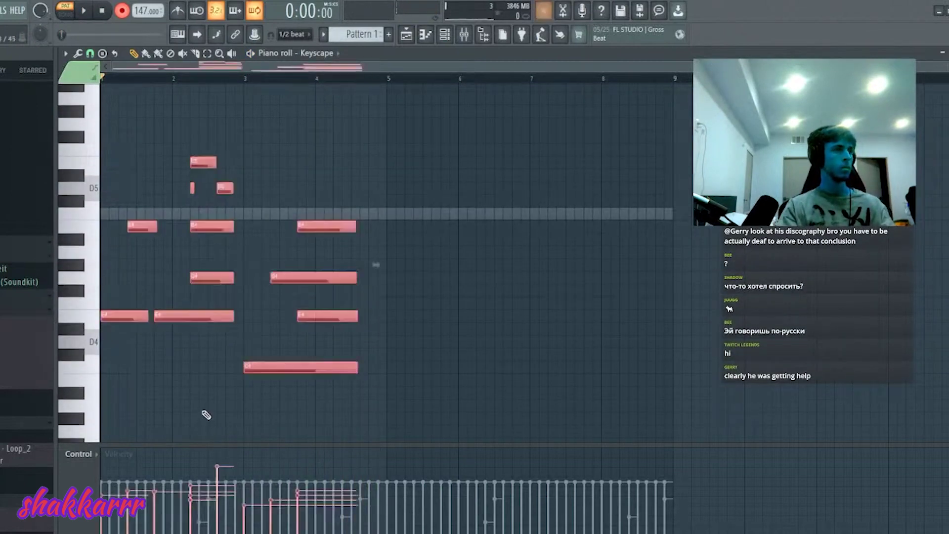
{"action": "key", "text": "Delete"}
{"action": "scroll", "coordinate": [211, 394], "scroll_direction": "up", "scroll_amount": 2}
{"action": "key", "text": "ctrl+z"}
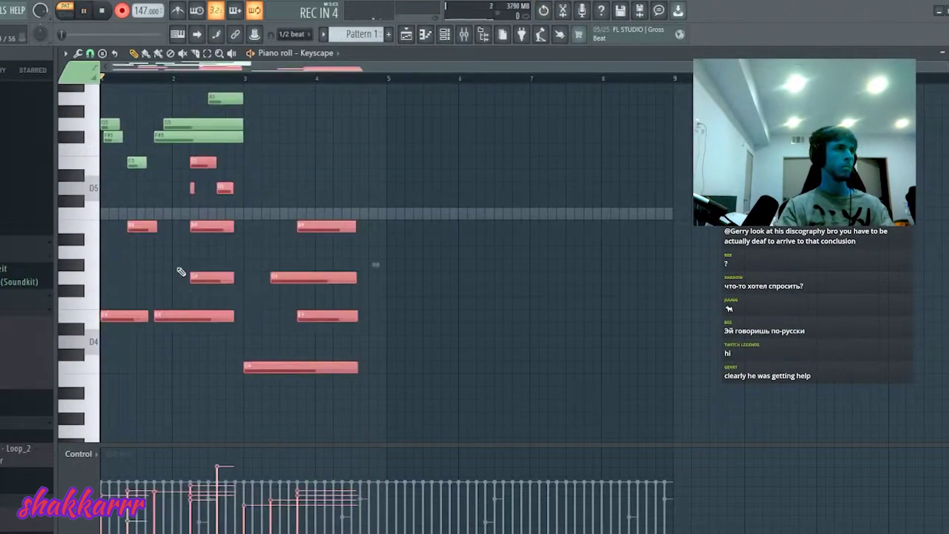
{"action": "key", "text": "ctrl+d"}
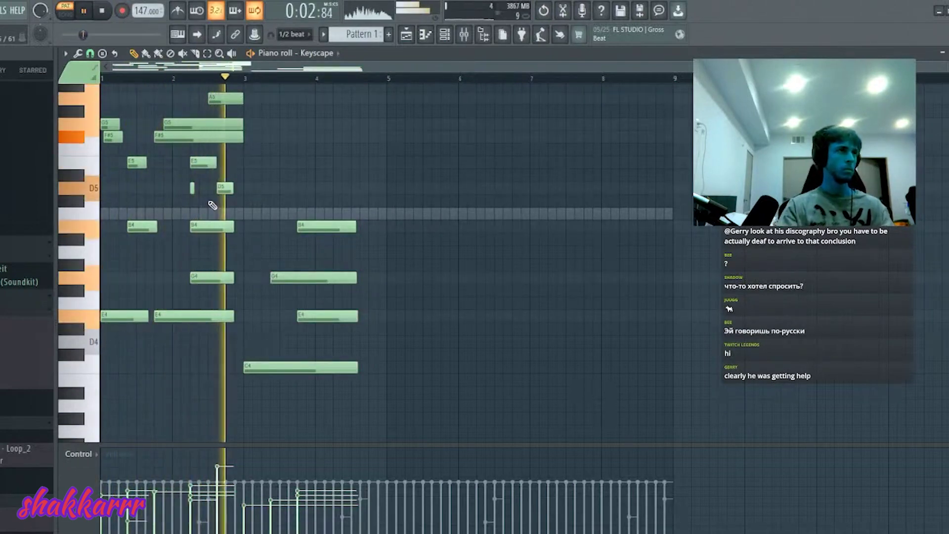
Step: Copy the melody of bars 1–2, including the recorded E5 and D5 notes, into bars 3–4
{"action": "scroll", "coordinate": [352, 229], "scroll_direction": "up", "scroll_amount": 2}
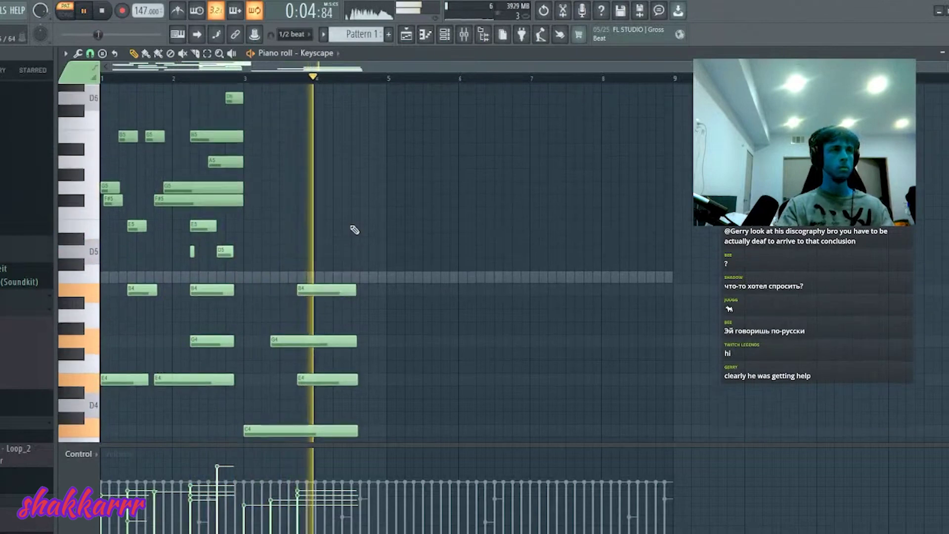
{"action": "scroll", "coordinate": [354, 229], "scroll_direction": "up", "scroll_amount": 2}
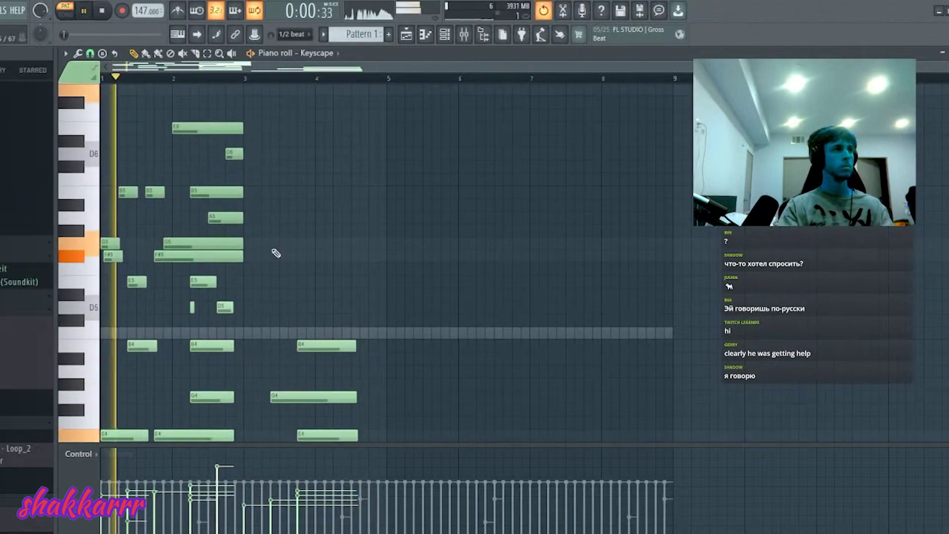
{"action": "key", "text": "ctrl+v"}
{"action": "left_click_drag", "start_coordinate": [199, 291], "coordinate": [347, 287]}
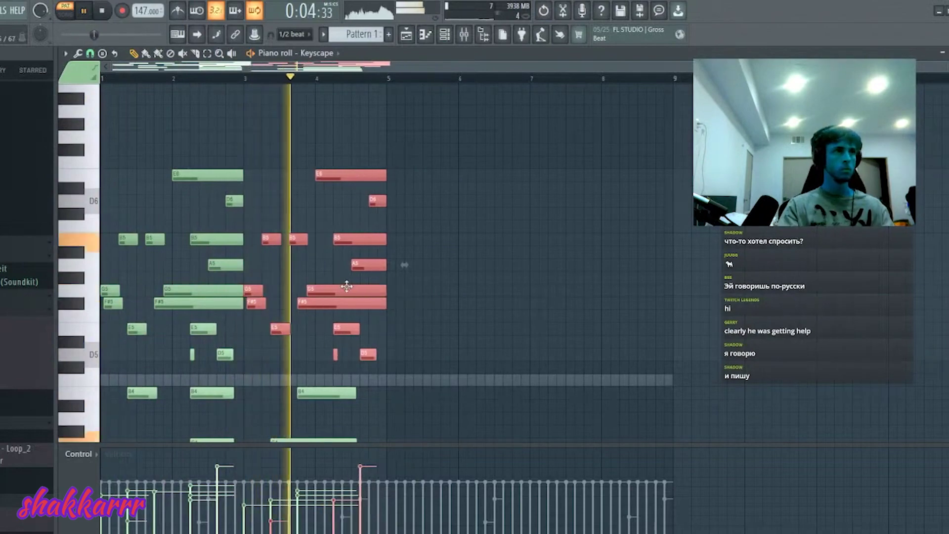
Step: Transpose all piano notes down one octave and preview them
{"action": "left_click", "coordinate": [382, 251], "text": "ctrl"}
{"action": "key", "text": "ctrl+a"}
{"action": "key", "text": "ctrl+Down"}
{"action": "key", "text": "space"}
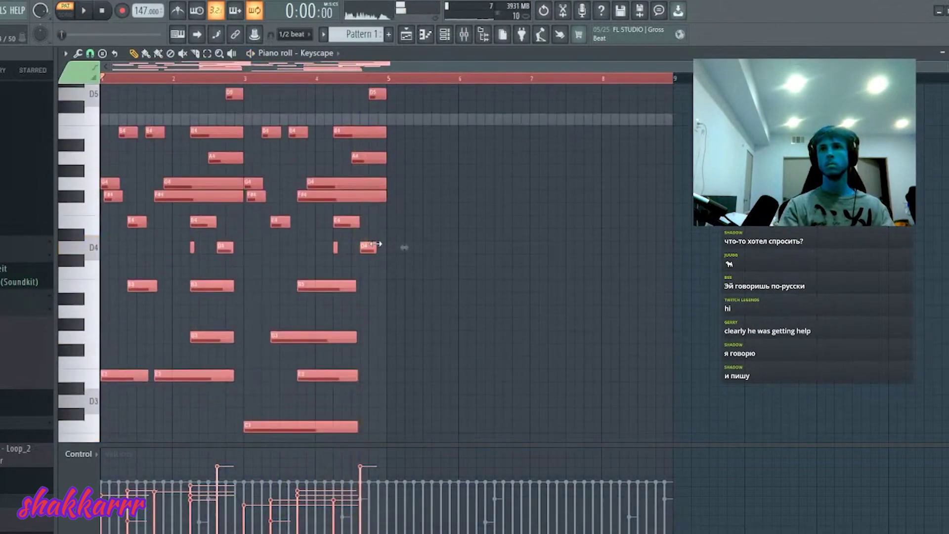
{"action": "left_click", "coordinate": [280, 209], "text": "ctrl"}
{"action": "scroll", "coordinate": [258, 223], "scroll_direction": "up", "scroll_amount": 3}
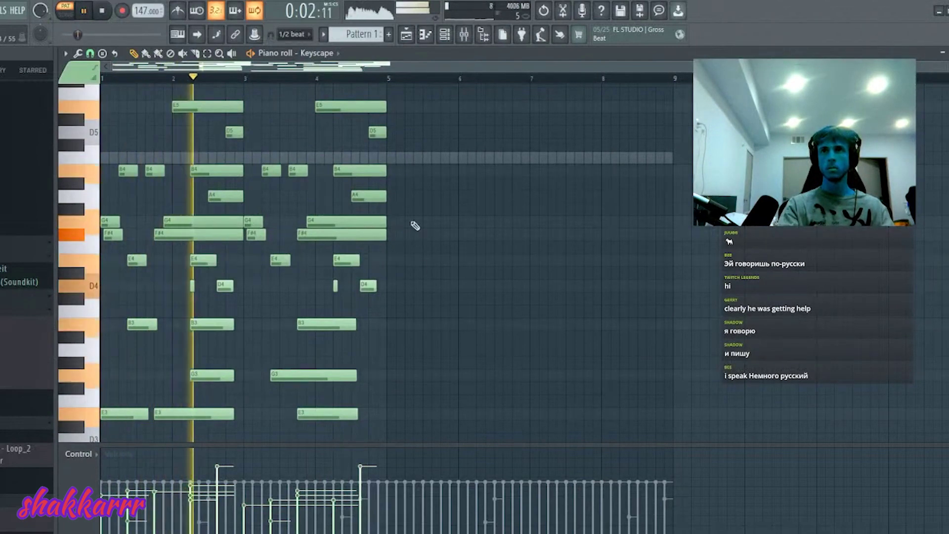
{"action": "key", "text": "space"}
{"action": "key", "text": "space"}
Step: Transpose the notes in bars 3–4 up one octave and listen to the result
{"action": "left_click_drag", "start_coordinate": [428, 94], "coordinate": [261, 456]}
{"action": "key", "text": "space"}
{"action": "scroll", "coordinate": [404, 278], "scroll_direction": "up", "scroll_amount": 10}
{"action": "key", "text": "space"}
{"action": "left_click", "coordinate": [363, 235], "text": "ctrl"}
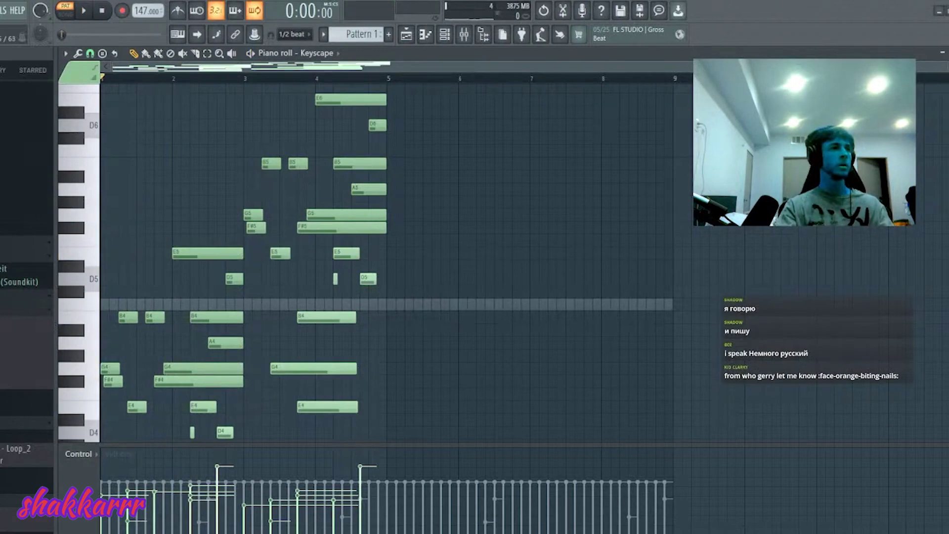
{"action": "scroll", "coordinate": [421, 236], "scroll_direction": "down", "scroll_amount": 3}
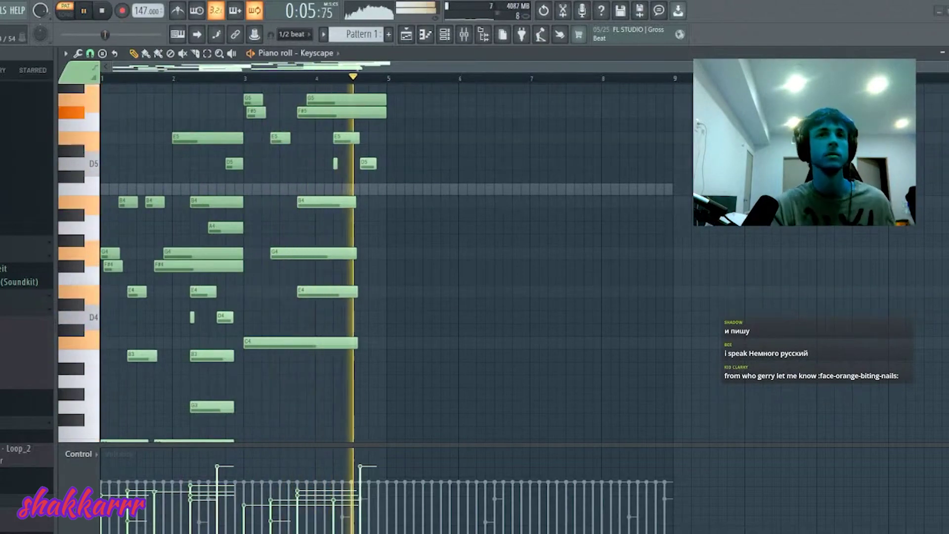
Step: Transpose the whole piano part up one octave and the notes in bars 3–4 down one octave
{"action": "scroll", "coordinate": [595, 269], "scroll_direction": "up", "scroll_amount": 3}
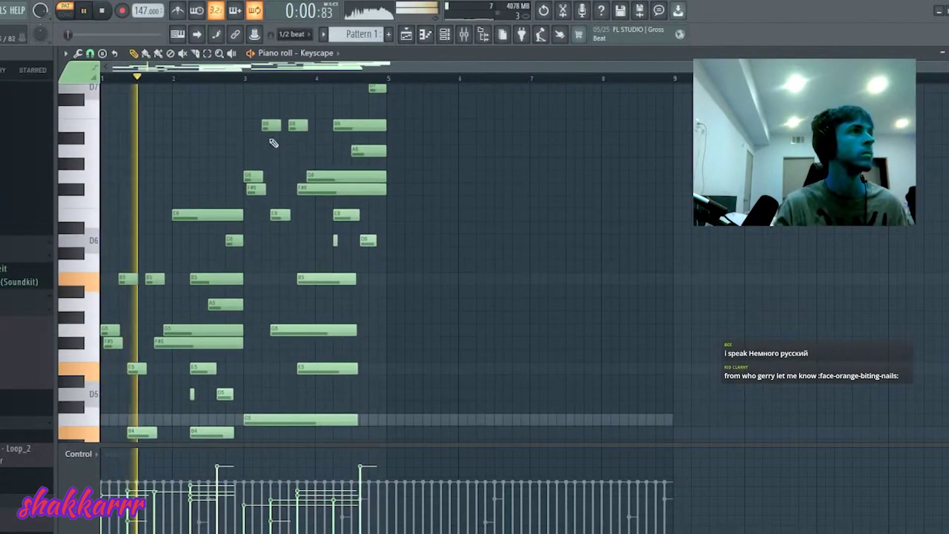
{"action": "scroll", "coordinate": [807, 430], "scroll_direction": "down", "scroll_amount": 9}
{"action": "key", "text": "ctrl+Down"}
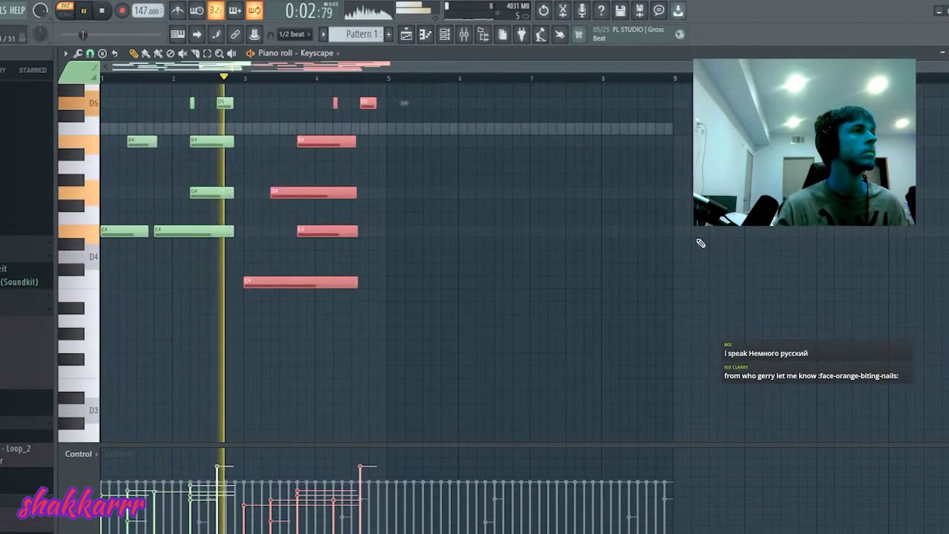
{"action": "key", "text": "ctrl+d"}
Step: Duplicate the four-bar melody and chords into bars 5 to 8 and clear the selection
{"action": "scroll", "coordinate": [422, 231], "scroll_direction": "up", "scroll_amount": 2}
{"action": "scroll", "coordinate": [422, 215], "scroll_direction": "up", "scroll_amount": 2}
{"action": "key", "text": "ctrl+b"}
{"action": "key", "text": "ctrl+d"}
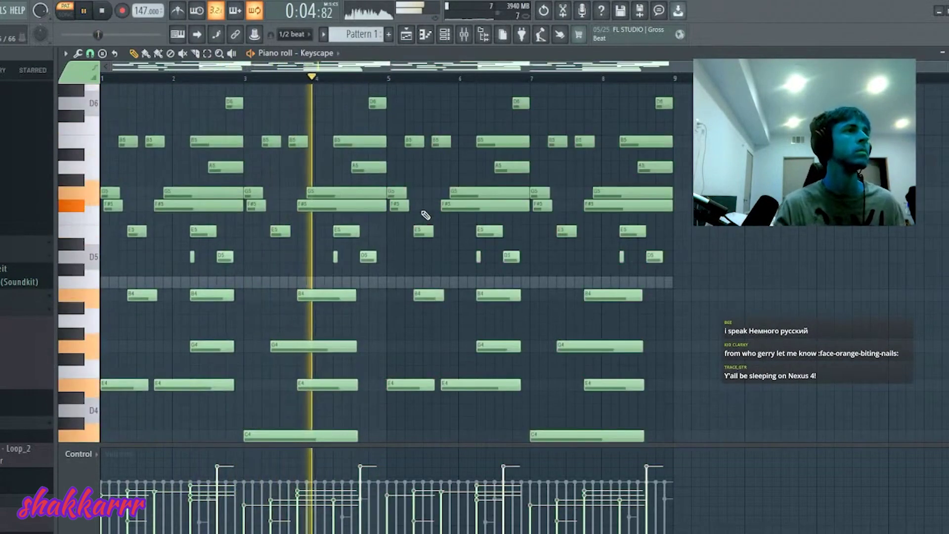
Step: Delete the short E5 and D5 notes from bars 4 and 8 of the piano part
{"action": "left_click_drag", "start_coordinate": [332, 225], "coordinate": [375, 260]}
{"action": "left_click_drag", "start_coordinate": [602, 255], "coordinate": [740, 279]}
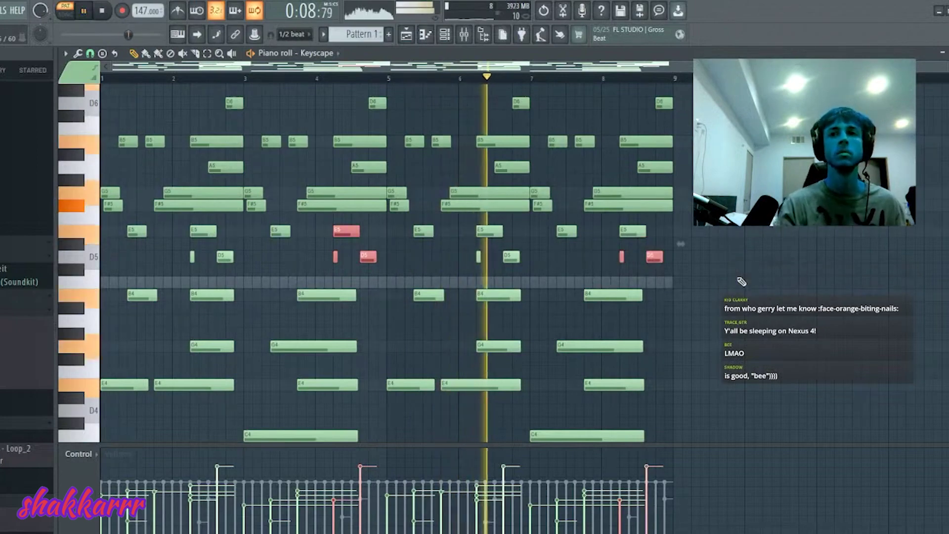
{"action": "key", "text": "Delete"}
{"action": "key", "text": "Escape"}
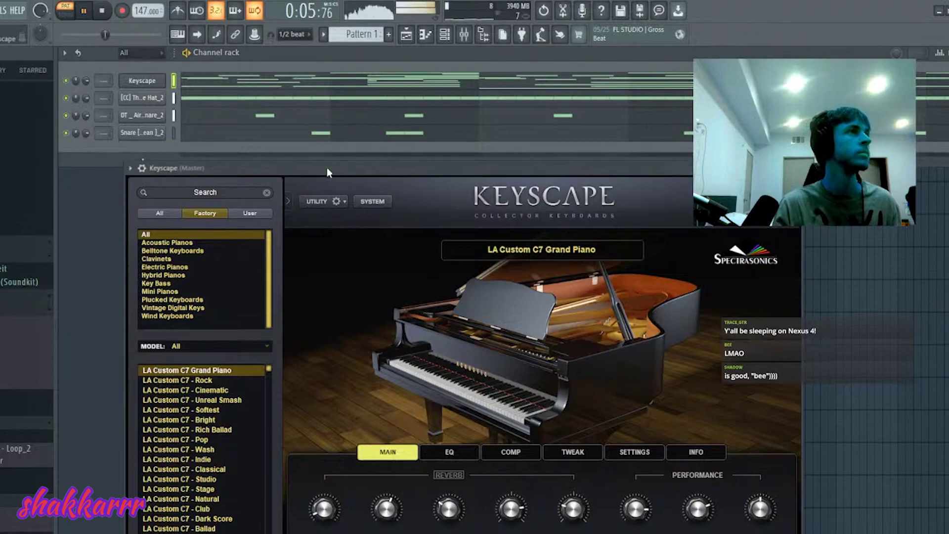
Step: Reopen the Keyscape notes and copy the lowest E4 and C4 notes across all eight bars
{"action": "left_click", "coordinate": [185, 81]}
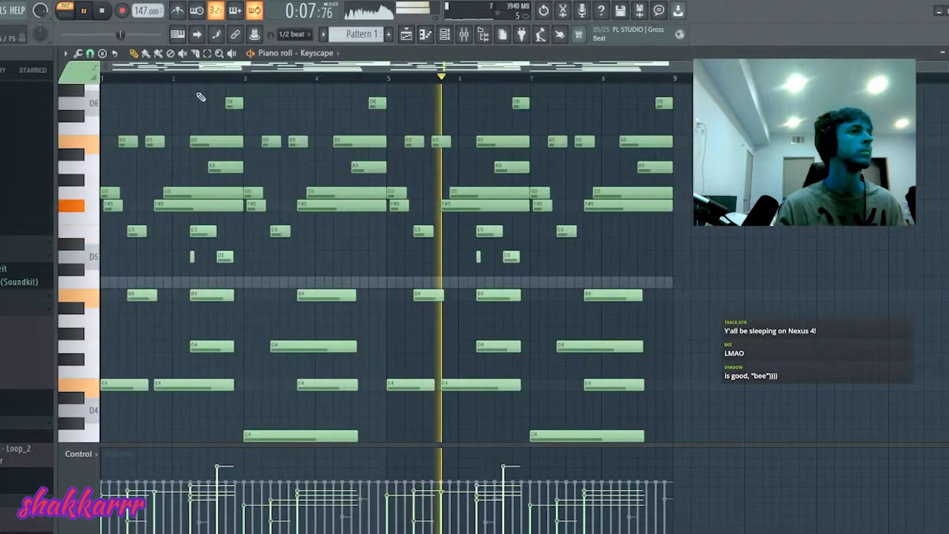
{"action": "key", "text": "F7"}
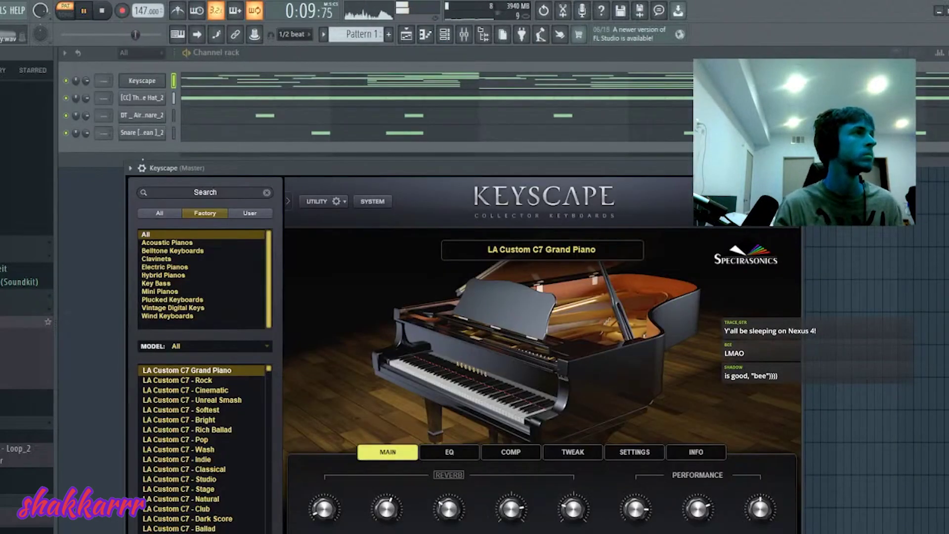
{"action": "left_click", "coordinate": [193, 82]}
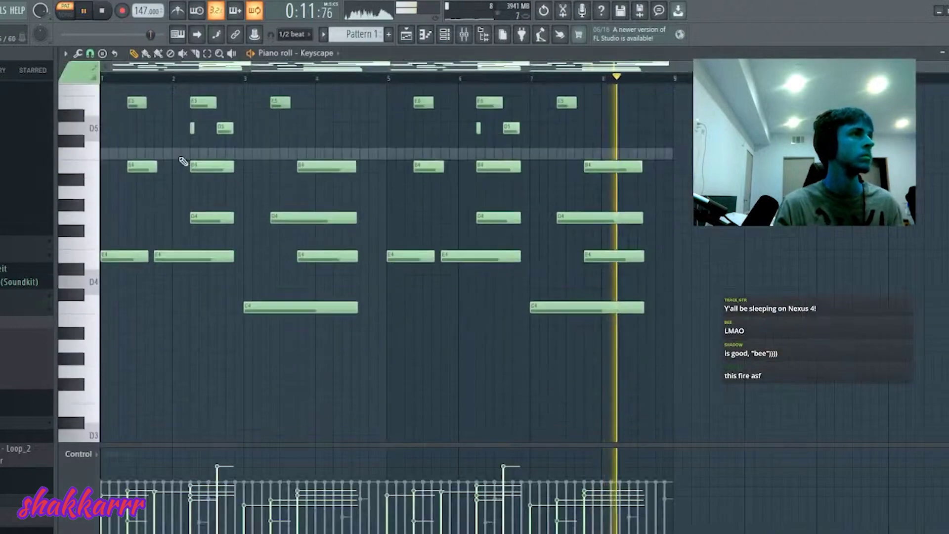
{"action": "left_click_drag", "start_coordinate": [115, 224], "coordinate": [173, 245]}
{"action": "left_click_drag", "start_coordinate": [280, 269], "coordinate": [302, 304]}
{"action": "left_click_drag", "start_coordinate": [553, 269], "coordinate": [624, 328]}
{"action": "left_click_drag", "start_coordinate": [425, 218], "coordinate": [481, 274]}
{"action": "key", "text": "F7"}
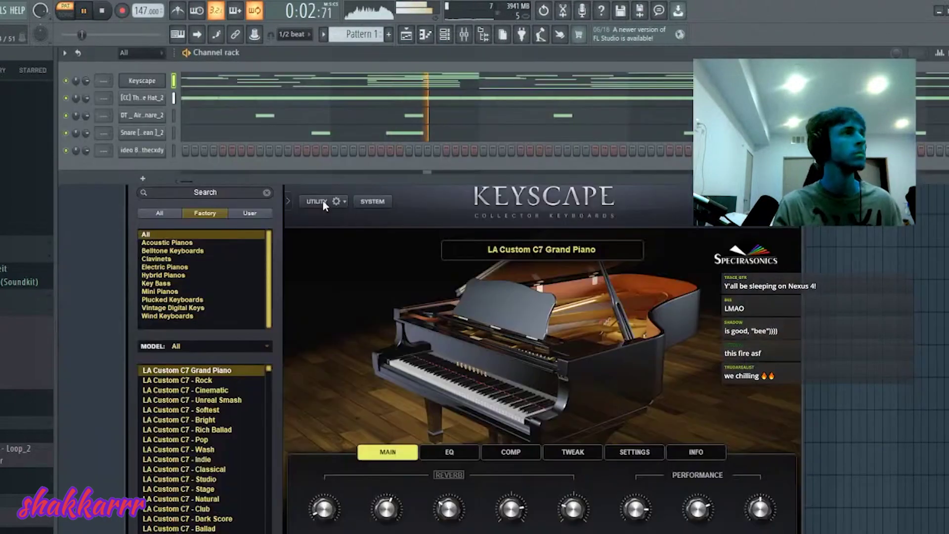
{"action": "key", "text": "ctrl+v"}
{"action": "left_click", "coordinate": [185, 151]}
{"action": "key", "text": "ctrl+Up"}
{"action": "scroll", "coordinate": [464, 291], "scroll_direction": "up", "scroll_amount": 3}
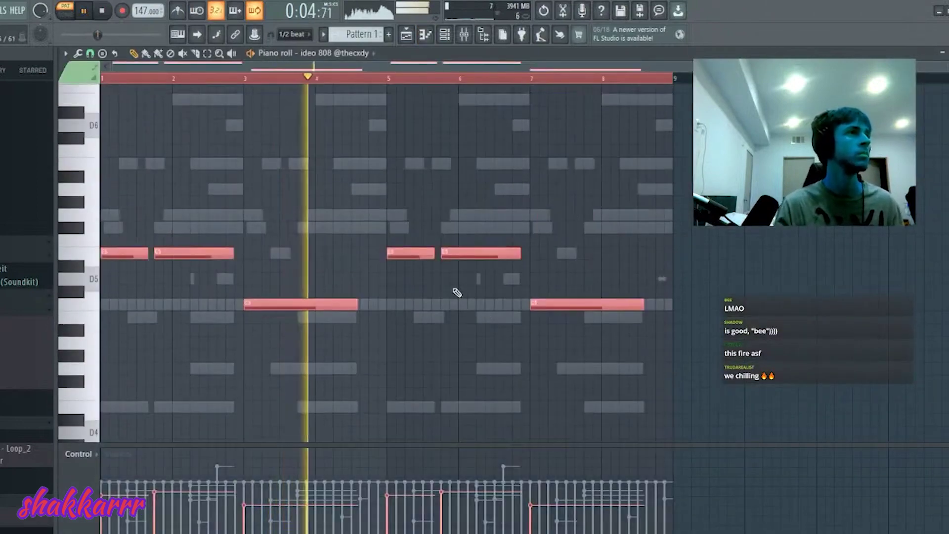
{"action": "key", "text": "shift+d"}
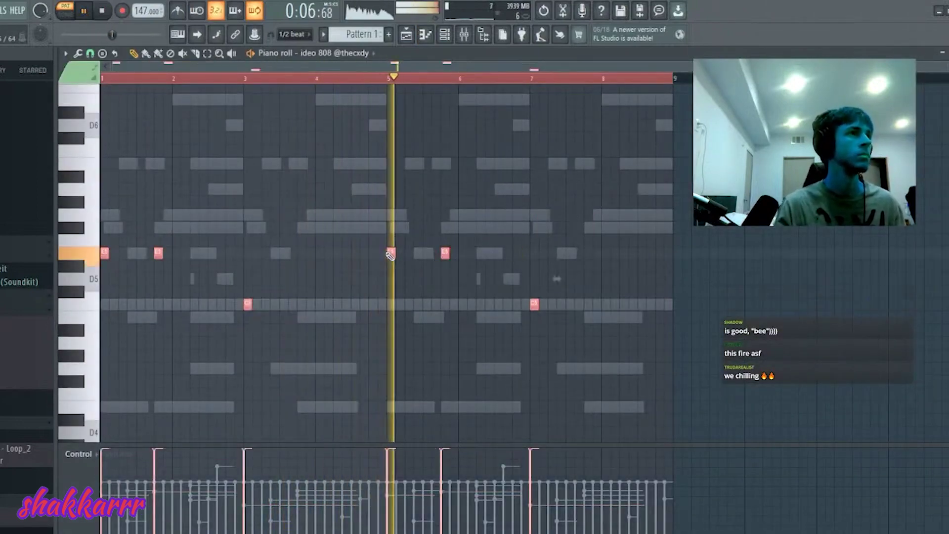
Step: Add 808 hits on E5 in bars 1 and 2, D5 in bar 2, and C5 in bars 3, 4, 7 and 8
{"action": "key", "text": "F7"}
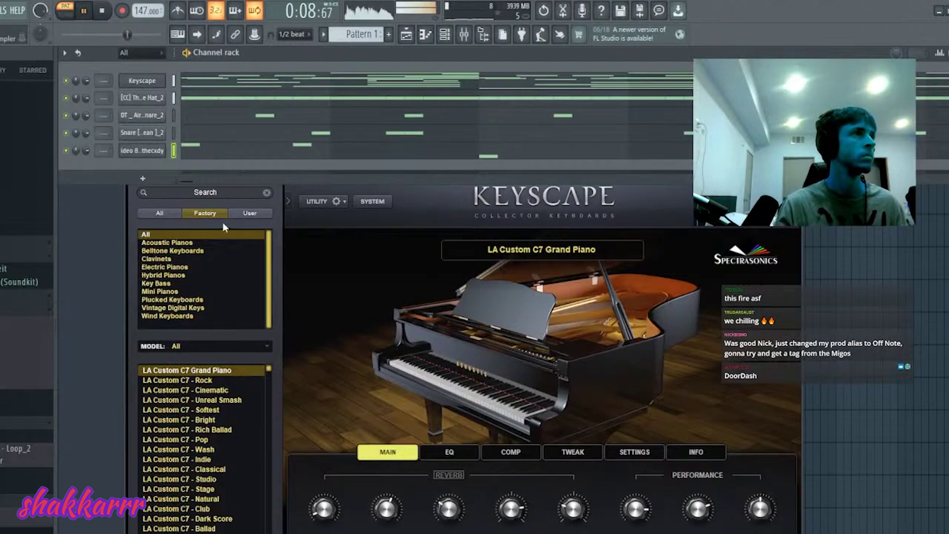
{"action": "key", "text": "F7"}
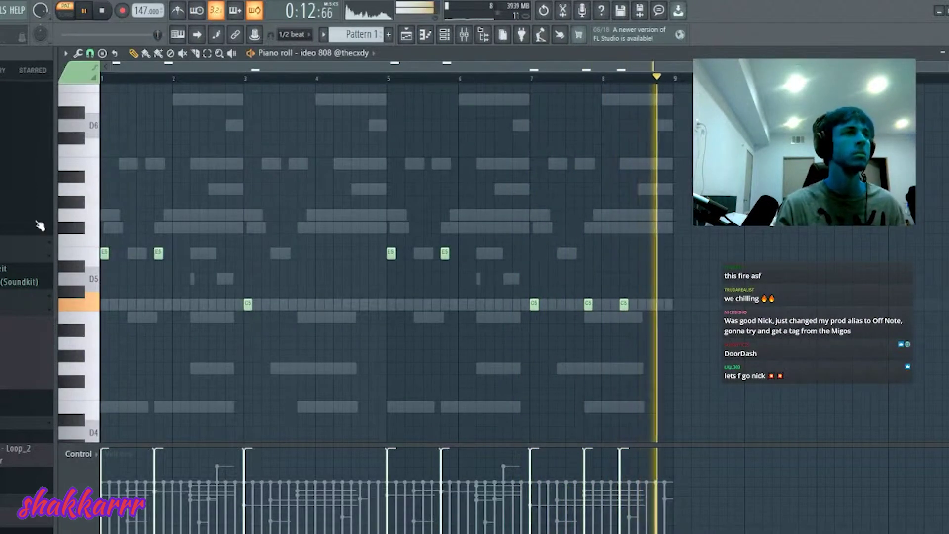
{"action": "left_click", "coordinate": [168, 253]}
{"action": "left_click", "coordinate": [194, 253]}
{"action": "left_click_drag", "start_coordinate": [216, 252], "coordinate": [226, 278]}
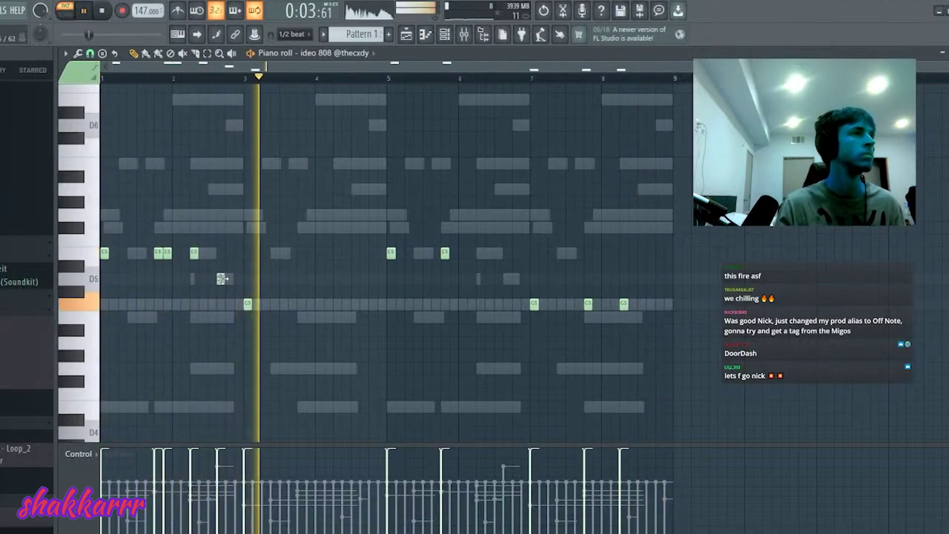
{"action": "left_click", "coordinate": [302, 303]}
{"action": "left_click", "coordinate": [365, 304]}
{"action": "left_click", "coordinate": [373, 304]}
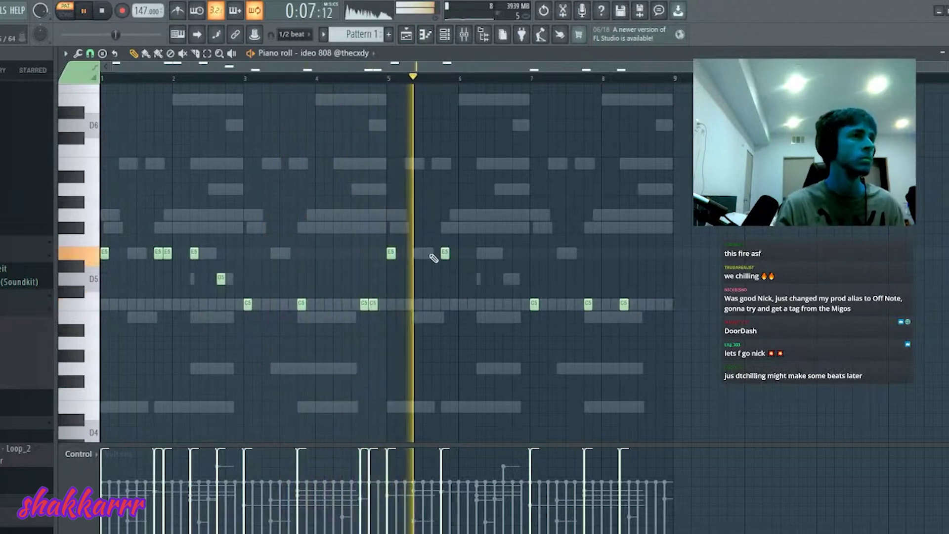
Step: Add two adjacent E5 hits and one D5 hit to the 808 line in bar 6 and return to the channel overview
{"action": "left_click", "coordinate": [471, 253]}
{"action": "left_click", "coordinate": [489, 253]}
{"action": "left_click_drag", "start_coordinate": [484, 257], "coordinate": [475, 257]}
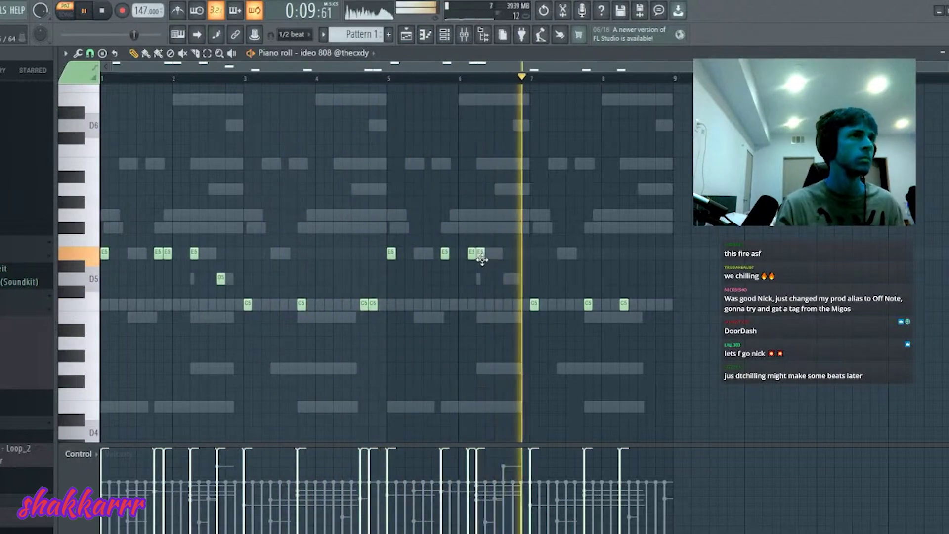
{"action": "left_click", "coordinate": [507, 279]}
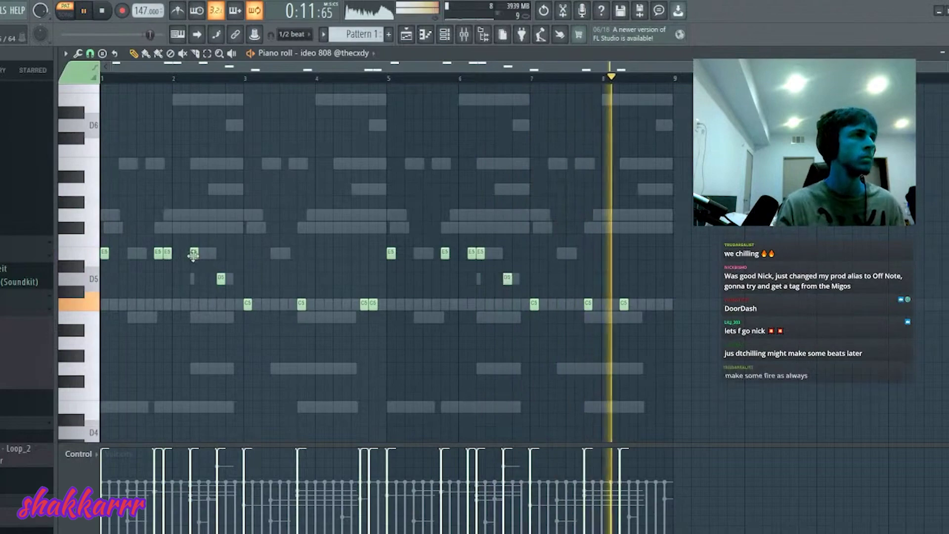
{"action": "key", "text": "F6"}
{"action": "key", "text": "F7"}
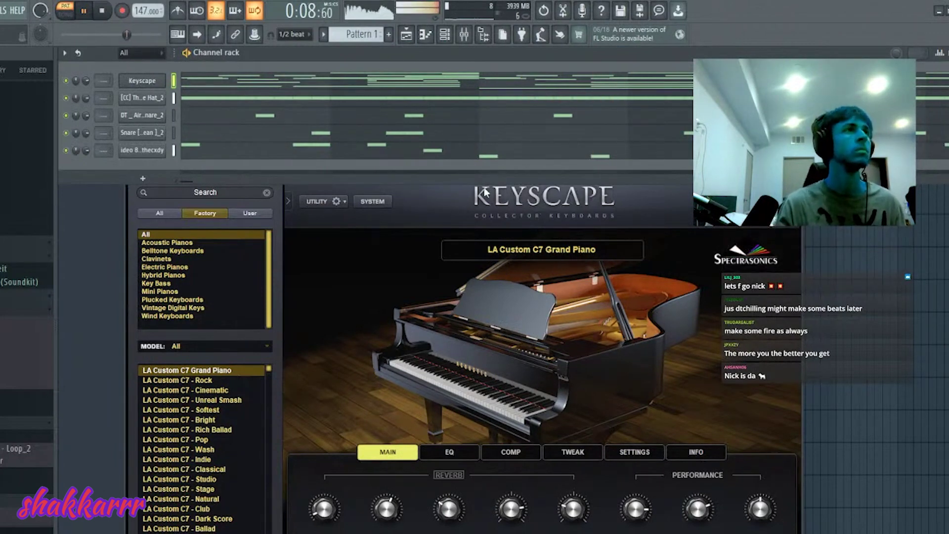
Step: Open the Keyscape notes and sketch rising F#7, G7 and A7 notes over bar 1
{"action": "left_click", "coordinate": [238, 81]}
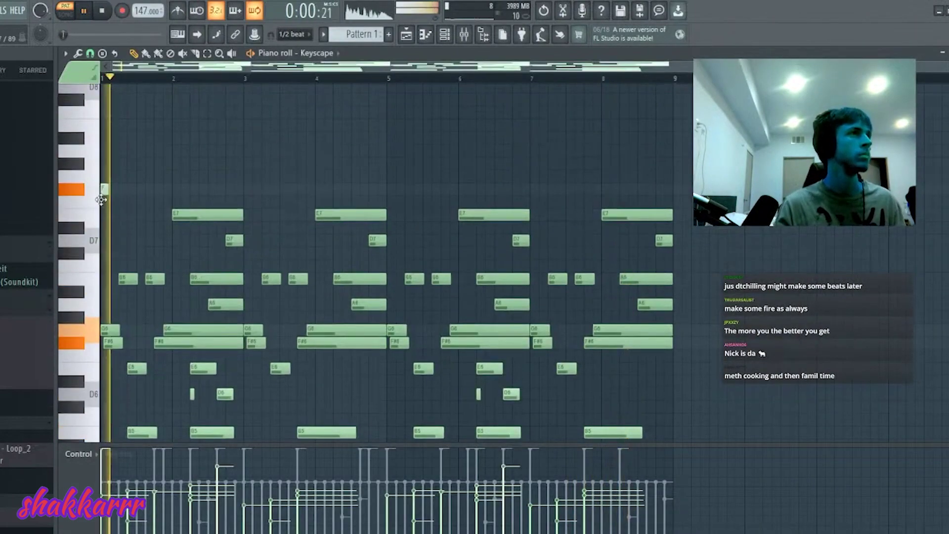
{"action": "key", "text": "space"}
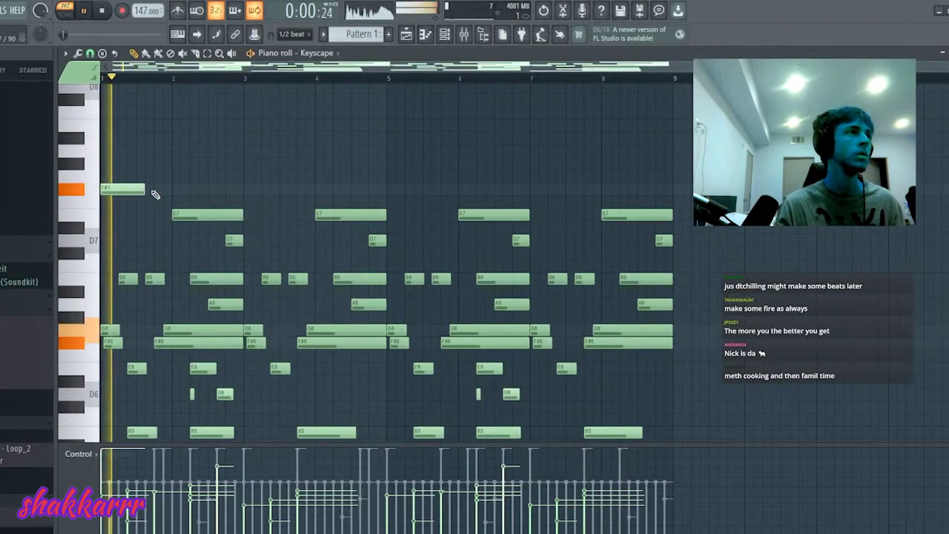
{"action": "left_click", "coordinate": [139, 176]}
{"action": "left_click", "coordinate": [148, 163]}
{"action": "left_click_drag", "start_coordinate": [153, 153], "coordinate": [164, 146]}
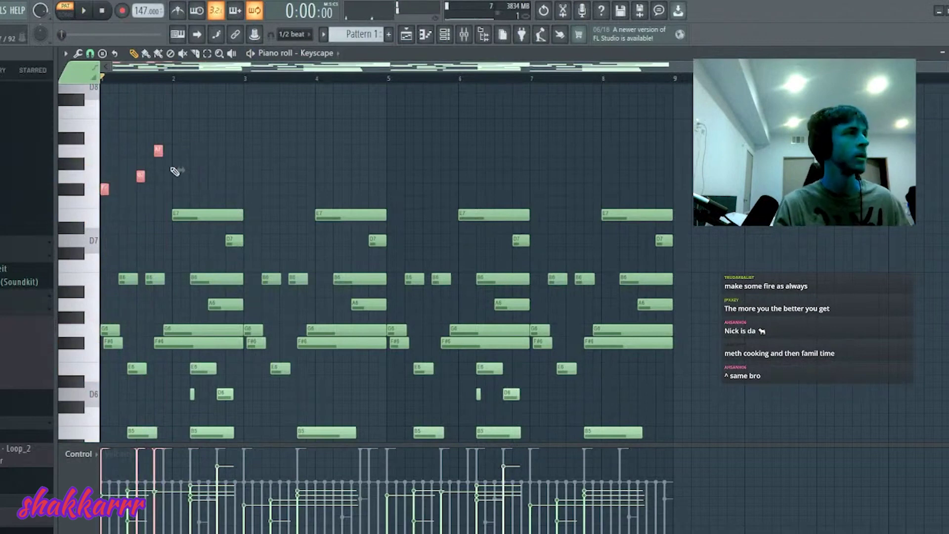
Step: Stretch the three new high notes so they fill bar 1 and audition the loop
{"action": "mouse_move", "coordinate": [148, 175]}
{"action": "left_mouse_down"}
{"action": "mouse_move", "coordinate": [156, 178]}
{"action": "mouse_move", "coordinate": [136, 187]}
{"action": "left_mouse_up"}
{"action": "key", "text": "space"}
{"action": "key", "text": "space"}
{"action": "key", "text": "space"}
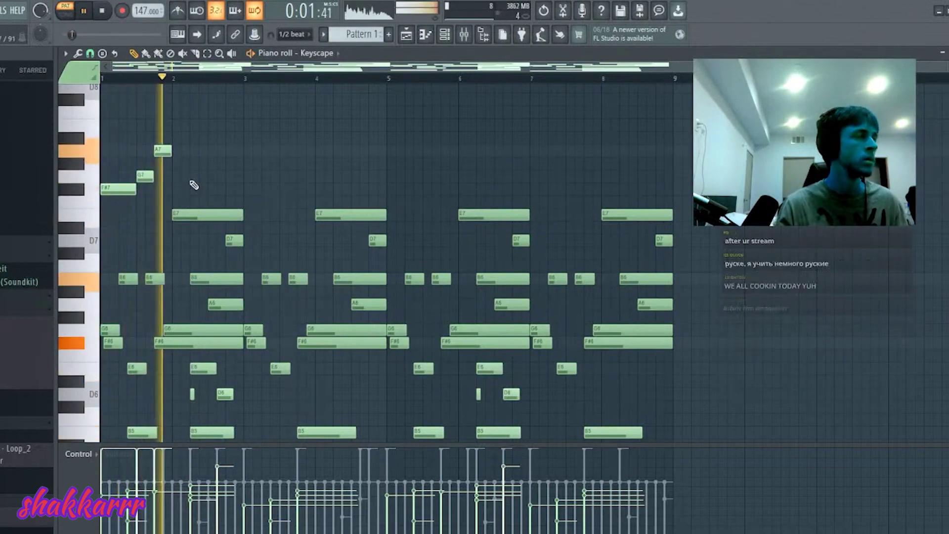
Step: Add overlapping B7, A7, G7 and F#7 notes in bar 2 and audition the phrase
{"action": "key", "text": "space"}
{"action": "scroll", "coordinate": [191, 187], "scroll_direction": "up", "scroll_amount": 2}
{"action": "left_click", "coordinate": [185, 165]}
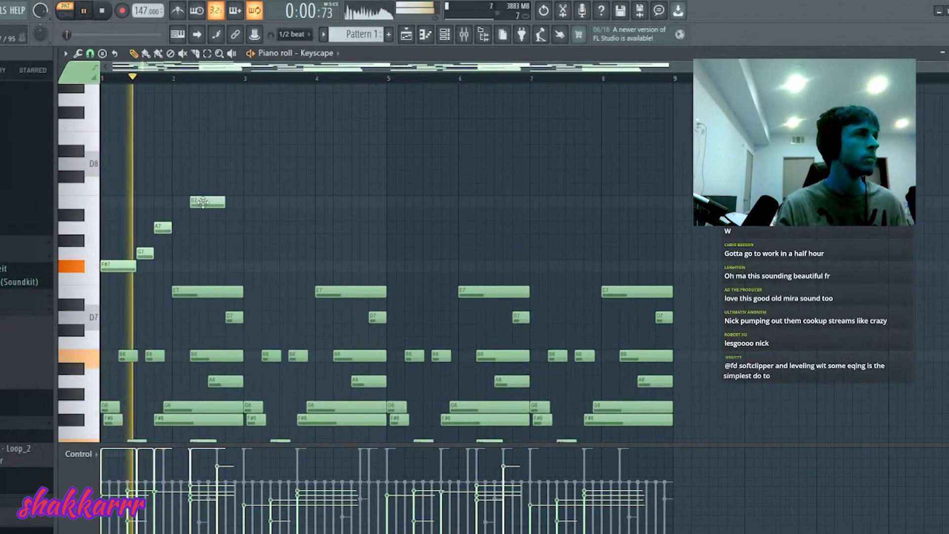
{"action": "mouse_move", "coordinate": [196, 201]}
{"action": "left_mouse_down"}
{"action": "mouse_move", "coordinate": [188, 202]}
{"action": "mouse_move", "coordinate": [203, 201]}
{"action": "left_mouse_up"}
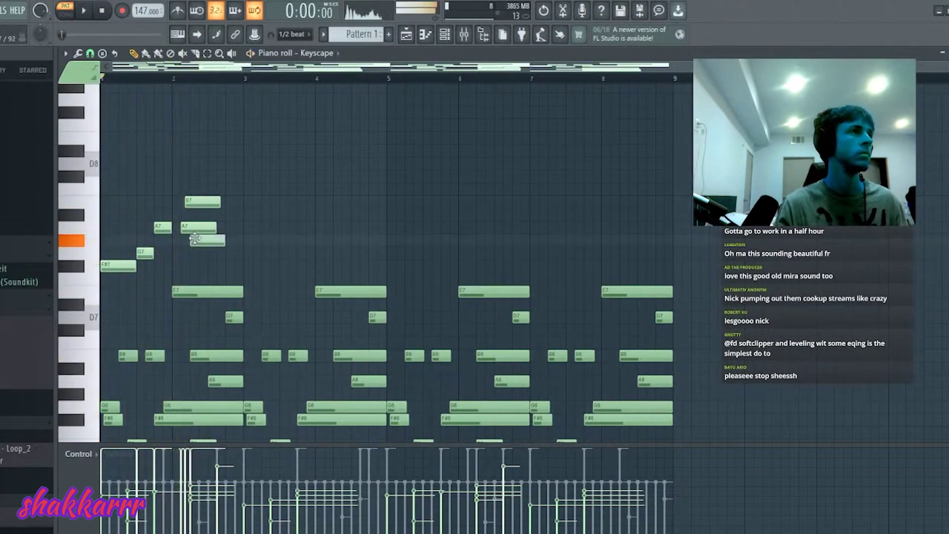
{"action": "left_click", "coordinate": [208, 267]}
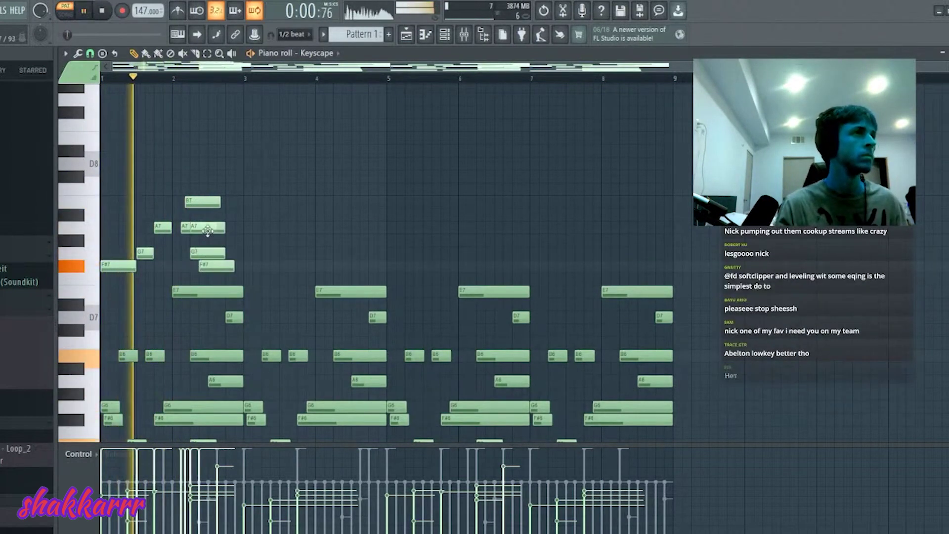
{"action": "key", "text": "space"}
{"action": "left_click_drag", "start_coordinate": [196, 204], "coordinate": [160, 271]}
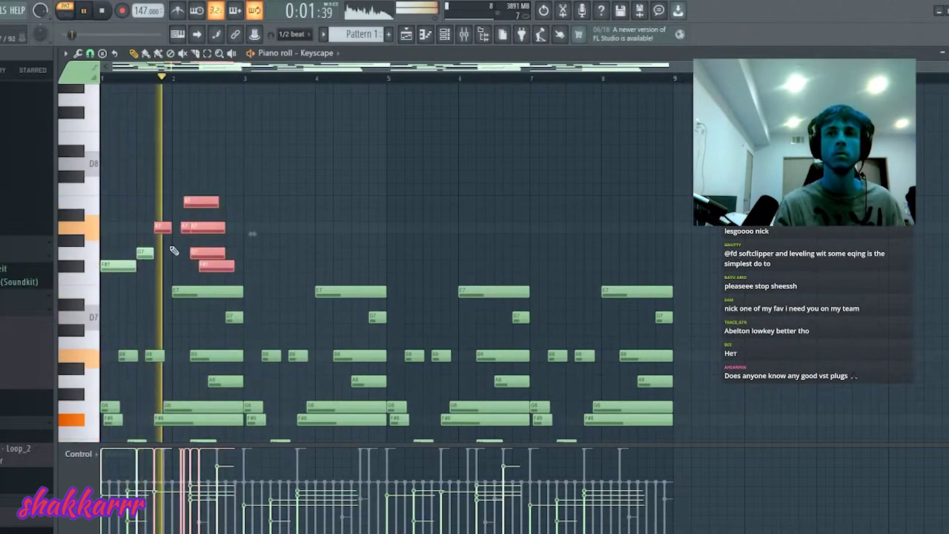
{"action": "key", "text": "space"}
{"action": "key", "text": "space"}
{"action": "left_click", "coordinate": [178, 237], "text": "ctrl"}
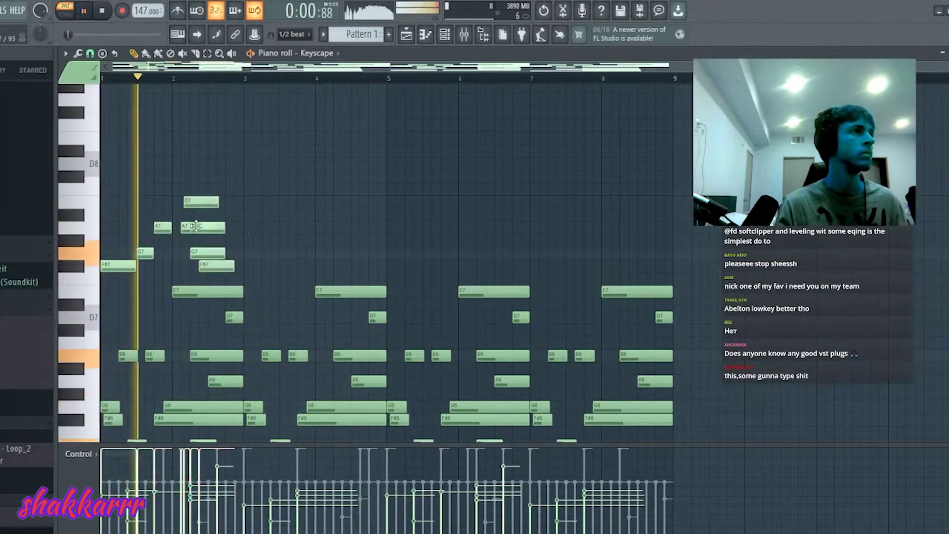
Step: Delete the new B7, A7 and G7 notes from bar 2, keeping only the F#7
{"action": "right_click", "coordinate": [207, 228]}
{"action": "right_click", "coordinate": [206, 254]}
{"action": "key", "text": "space"}
{"action": "right_click", "coordinate": [203, 228]}
{"action": "right_click", "coordinate": [204, 202]}
{"action": "key", "text": "space"}
Step: Replace the A7 in bar 1 with an F#7, add a G7 early in bar 2 and shift bar 2's F#7 slightly earlier
{"action": "left_click", "coordinate": [160, 266]}
{"action": "key", "text": "space"}
{"action": "key", "text": "space"}
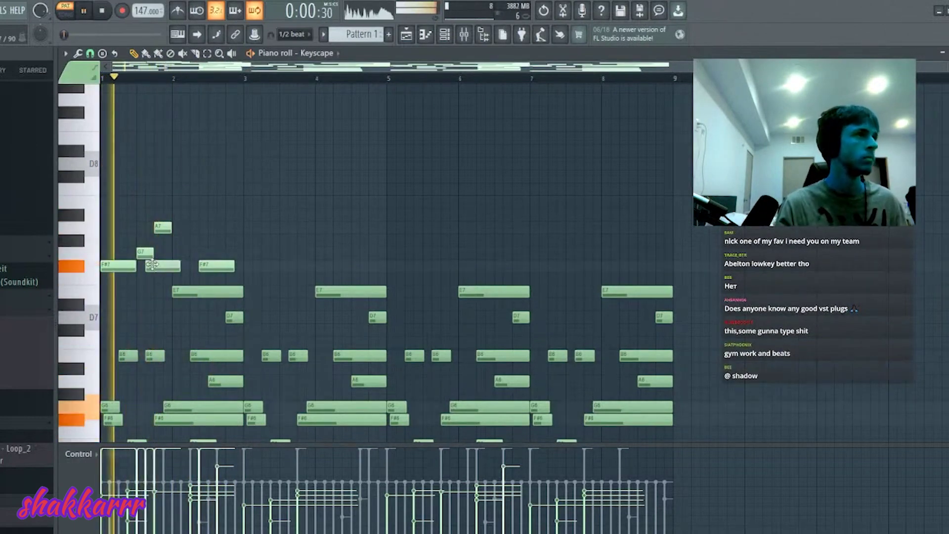
{"action": "right_click", "coordinate": [164, 229]}
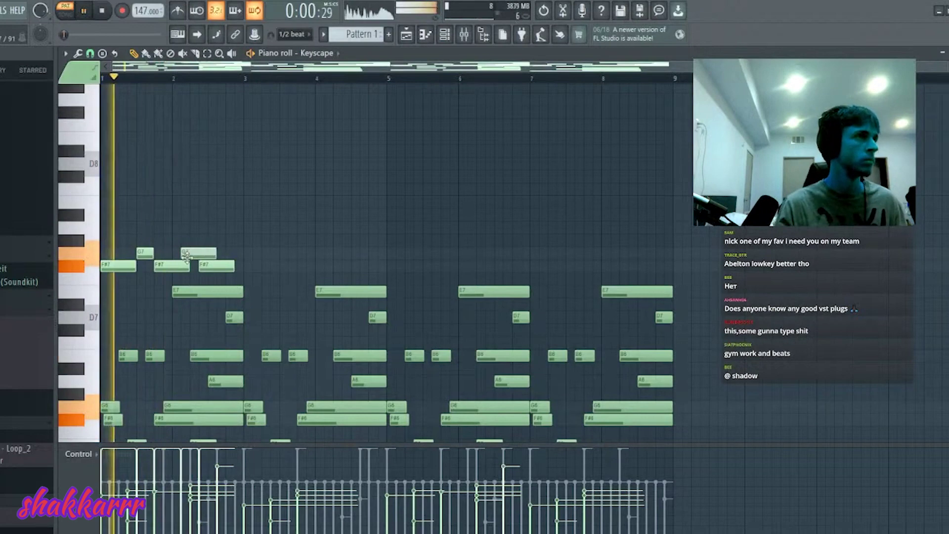
{"action": "left_click_drag", "start_coordinate": [205, 266], "coordinate": [196, 264]}
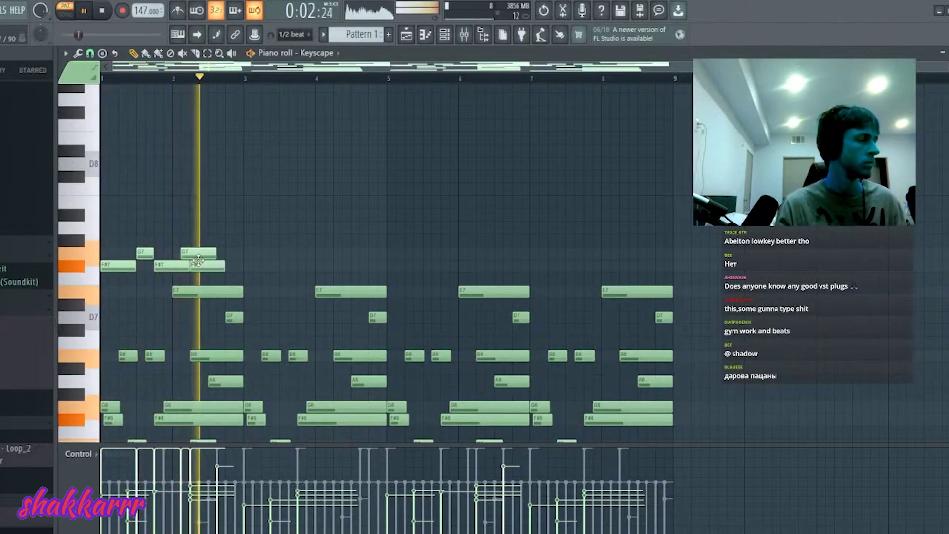
{"action": "left_click_drag", "start_coordinate": [219, 266], "coordinate": [93, 232]}
{"action": "key", "text": "space"}
Step: Add a longer A7 and short B7 and A7 notes in bar 3, and copy the three-note phrase into bar 4
{"action": "left_click", "coordinate": [241, 228]}
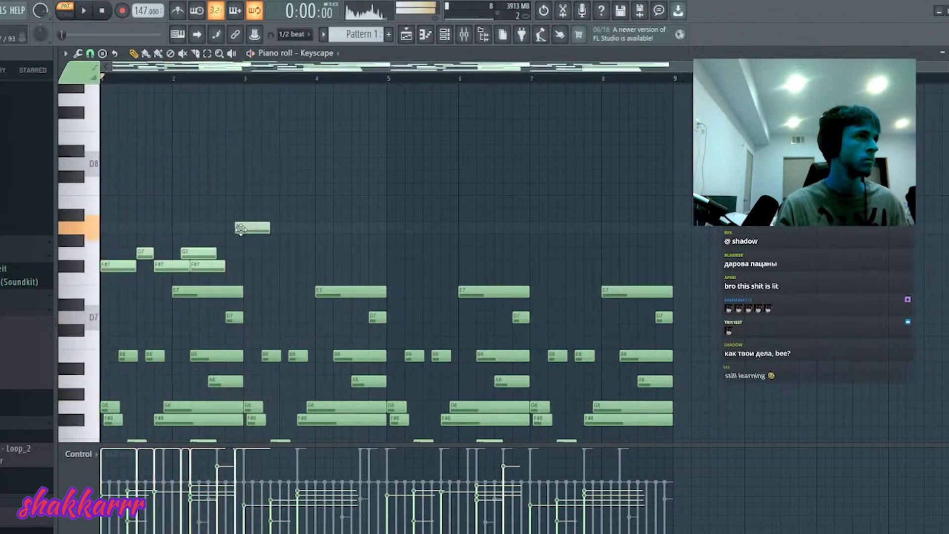
{"action": "left_click_drag", "start_coordinate": [276, 203], "coordinate": [295, 228]}
{"action": "left_click", "coordinate": [310, 227]}
{"action": "left_click", "coordinate": [294, 220], "text": "ctrl"}
{"action": "left_click_drag", "start_coordinate": [311, 196], "coordinate": [339, 226]}
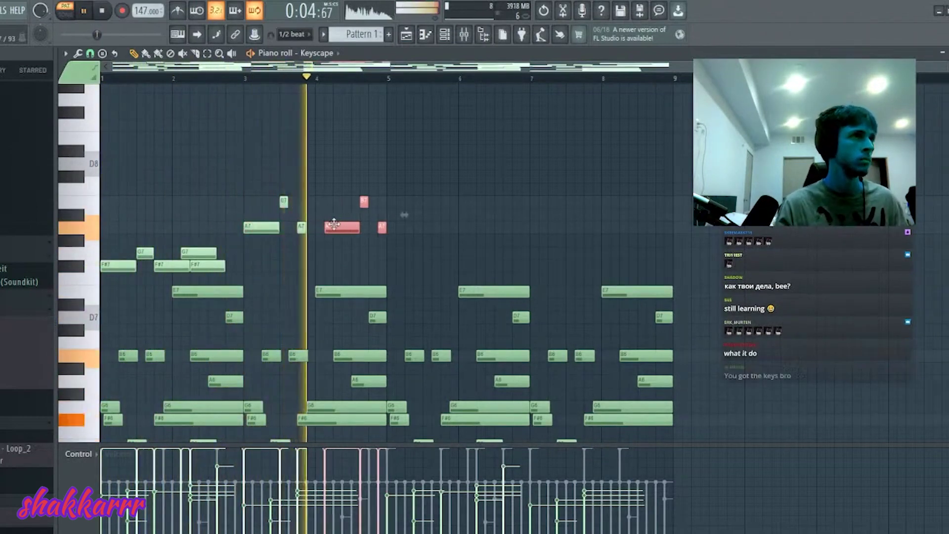
{"action": "key", "text": "ctrl+d"}
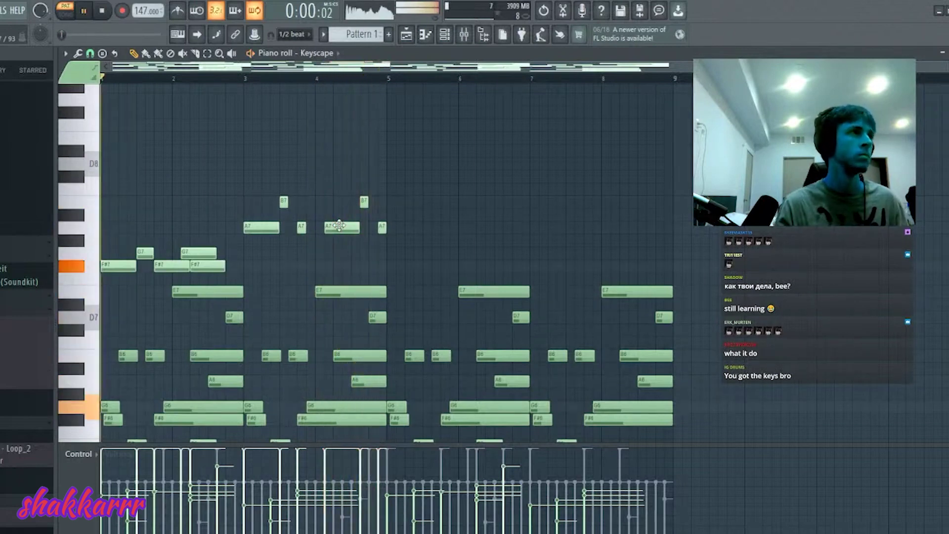
Step: Rework the bar 4 phrase into a short B7, a long A7 and a short closing A7
{"action": "left_click_drag", "start_coordinate": [339, 226], "coordinate": [334, 213]}
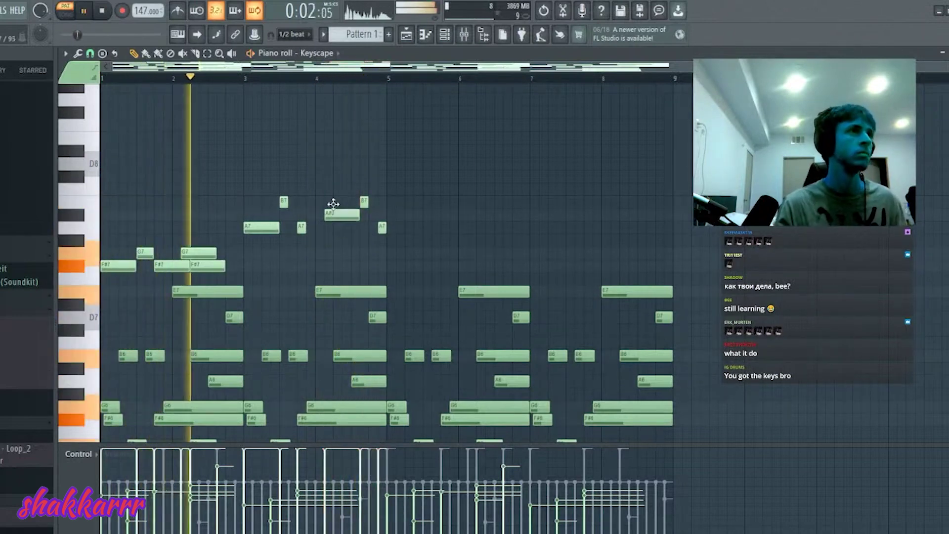
{"action": "left_click", "coordinate": [344, 229]}
{"action": "left_click_drag", "start_coordinate": [367, 226], "coordinate": [342, 204]}
{"action": "left_click", "coordinate": [345, 203], "text": "ctrl"}
{"action": "right_click", "coordinate": [364, 202]}
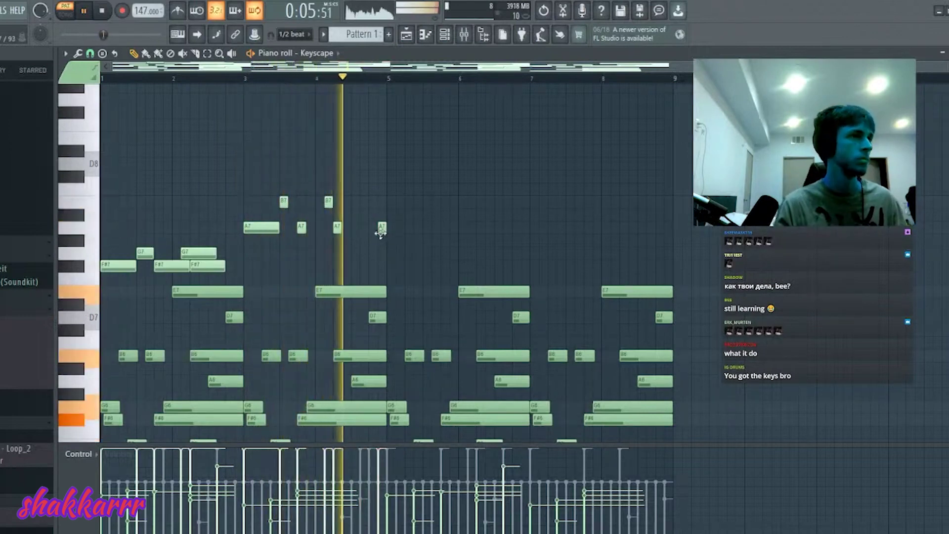
{"action": "left_click", "coordinate": [348, 227]}
{"action": "right_click", "coordinate": [347, 226]}
{"action": "left_click_drag", "start_coordinate": [341, 226], "coordinate": [381, 225]}
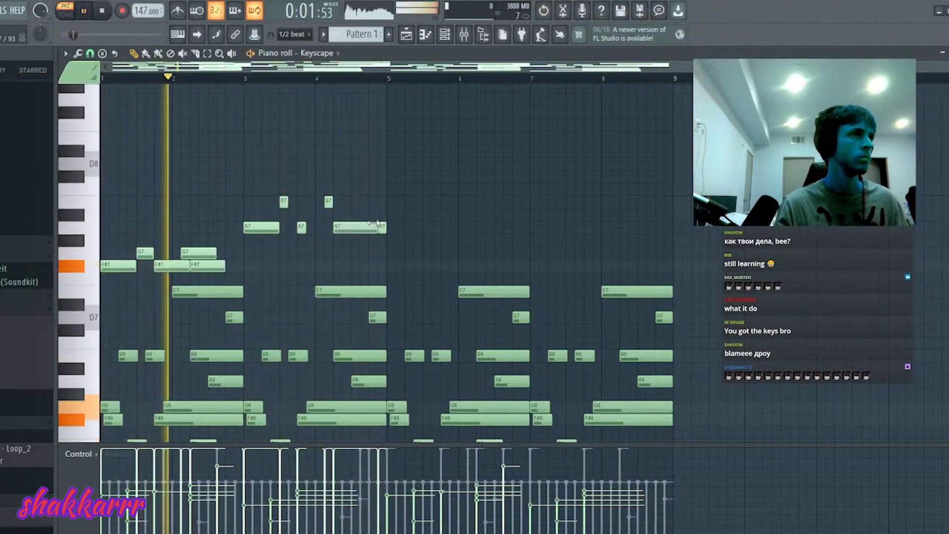
Step: Lower the velocity of all the new high melody notes in bars 1 to 4
{"action": "left_click_drag", "start_coordinate": [404, 270], "coordinate": [102, 172]}
{"action": "scroll", "coordinate": [282, 160], "scroll_direction": "down", "scroll_amount": 6}
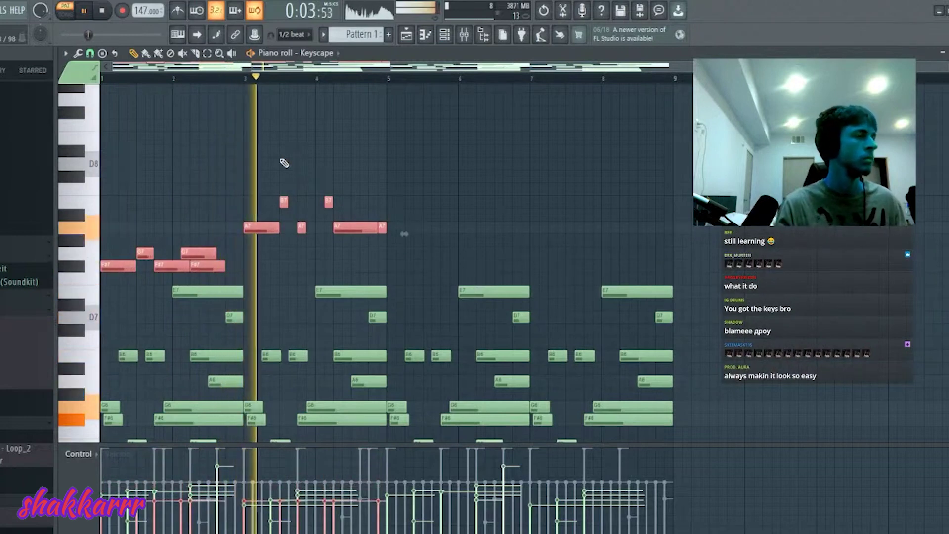
Step: Transpose the high phrase in bars 3 and 4 down five semitones to E7 and F#7, and delete the overlapping E7 starting bar 4
{"action": "left_click", "coordinate": [256, 249], "text": "ctrl"}
{"action": "left_click_drag", "start_coordinate": [255, 250], "coordinate": [572, 133]}
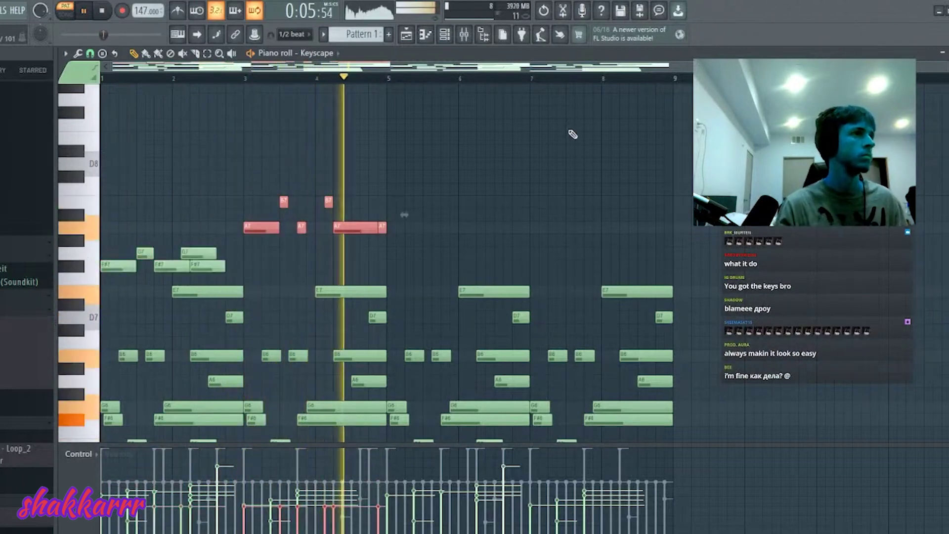
{"action": "key", "text": "ctrl+Down"}
{"action": "key", "text": "ctrl+Up"}
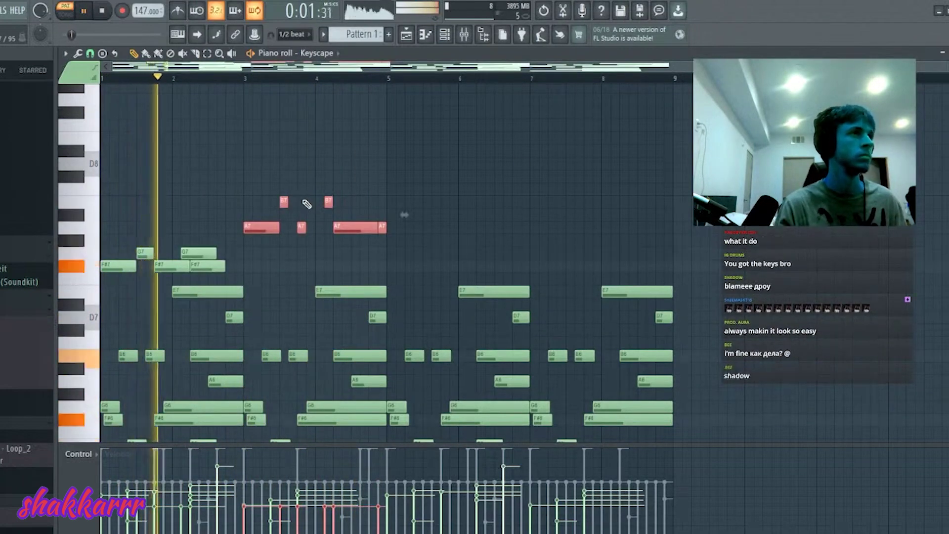
{"action": "key", "text": "Down"}
{"action": "key", "text": "Down"}
{"action": "key", "text": "Down"}
{"action": "key", "text": "Down"}
{"action": "key", "text": "Down"}
{"action": "key", "text": "ctrl+d"}
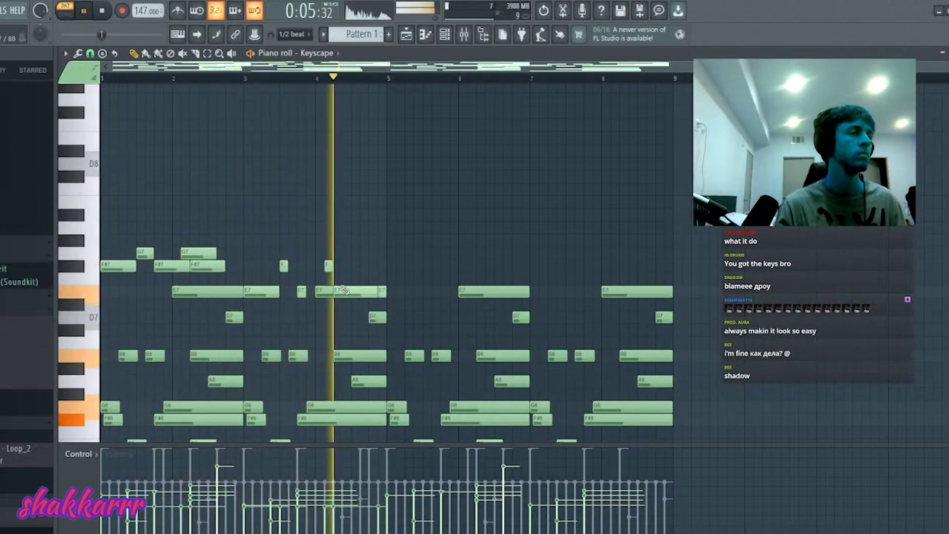
{"action": "right_click", "coordinate": [326, 290]}
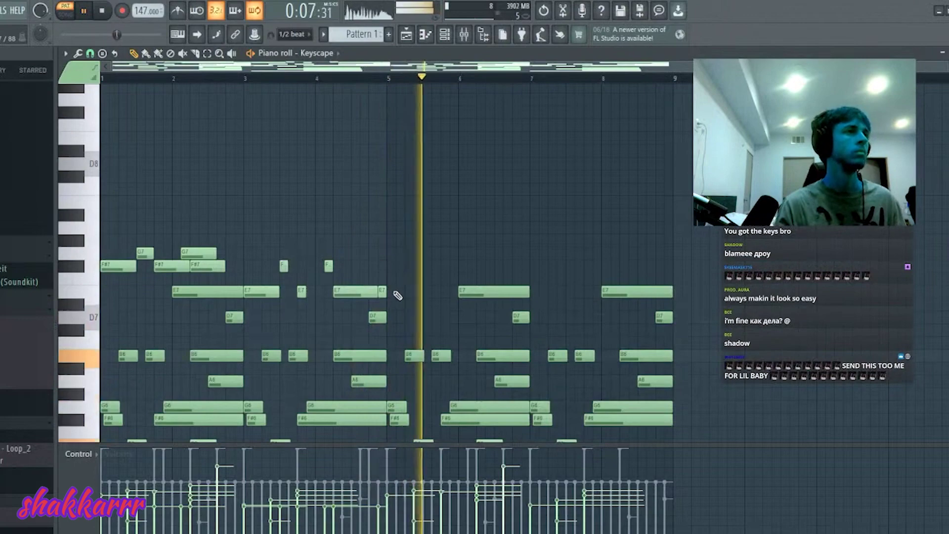
Step: Select the Keyscape notes across bars 5 to 8 and close the piano roll
{"action": "left_click_drag", "start_coordinate": [405, 224], "coordinate": [689, 431]}
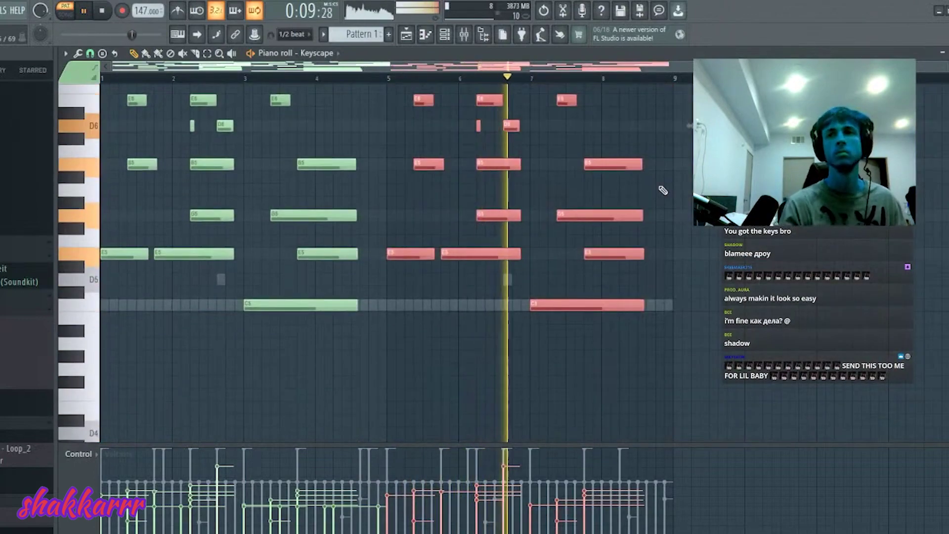
{"action": "key", "text": "ctrl+d"}
{"action": "key", "text": "Escape"}
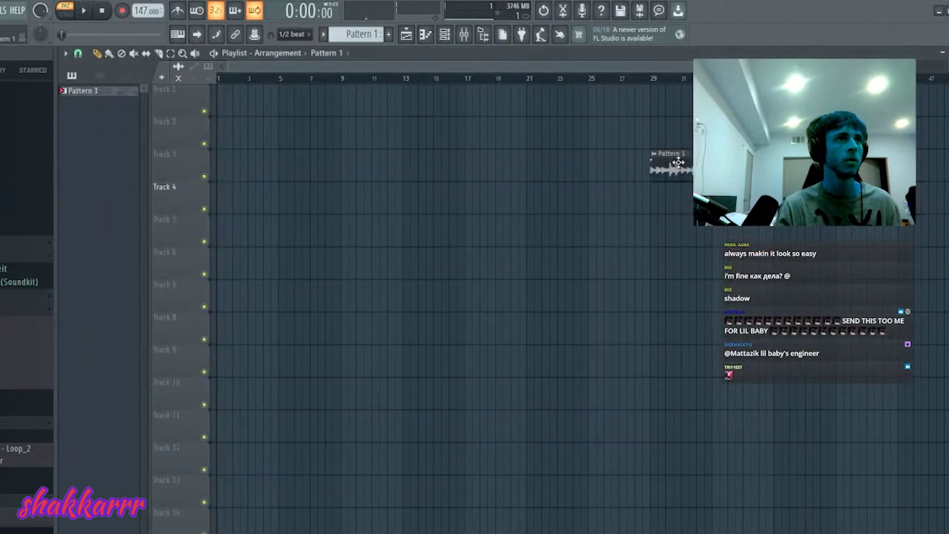
Step: Lower the pitch of the Pattern 1 audio clip, set its time stretching to Stretch Pro and close its settings
{"action": "double_click", "coordinate": [248, 100]}
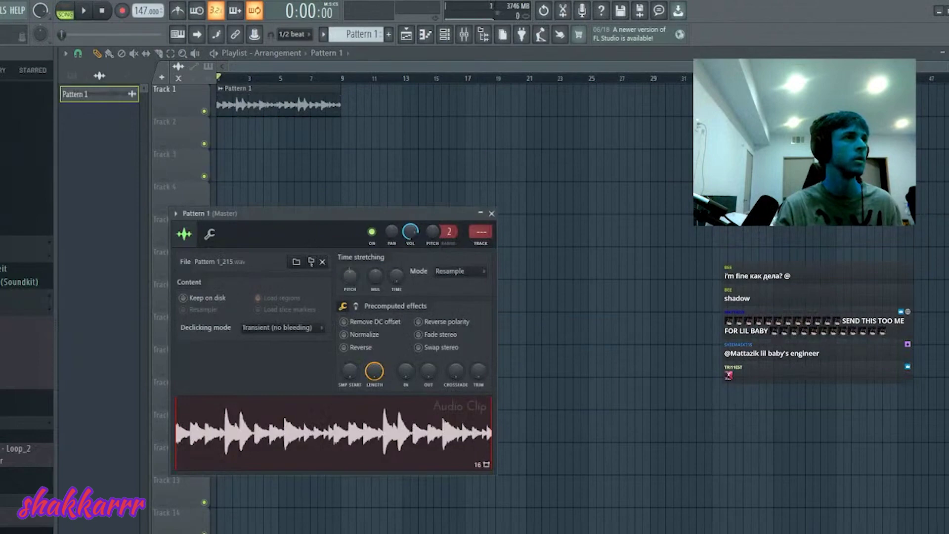
{"action": "left_click_drag", "start_coordinate": [351, 276], "coordinate": [350, 321]}
{"action": "key", "text": "space"}
{"action": "left_click", "coordinate": [471, 273]}
{"action": "left_click", "coordinate": [468, 300]}
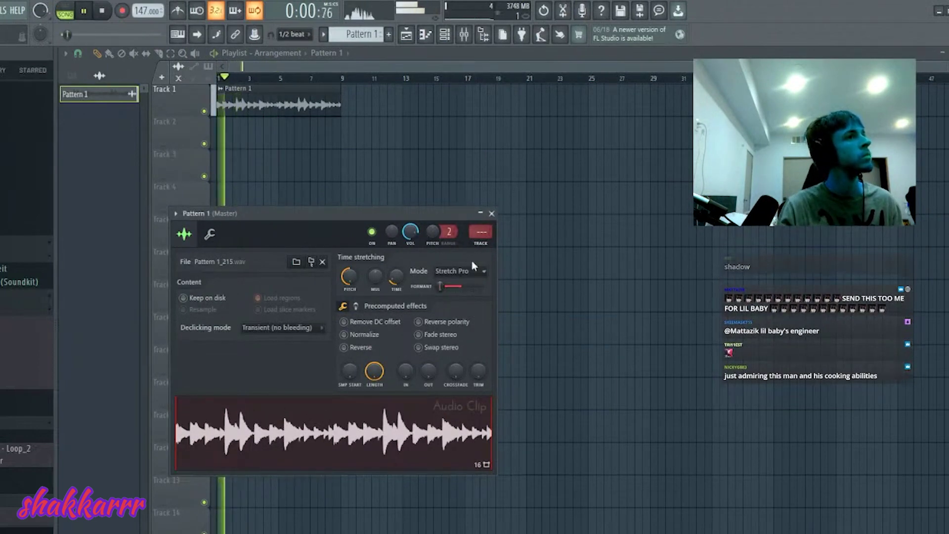
{"action": "left_click", "coordinate": [482, 245]}
{"action": "key", "text": "F12"}
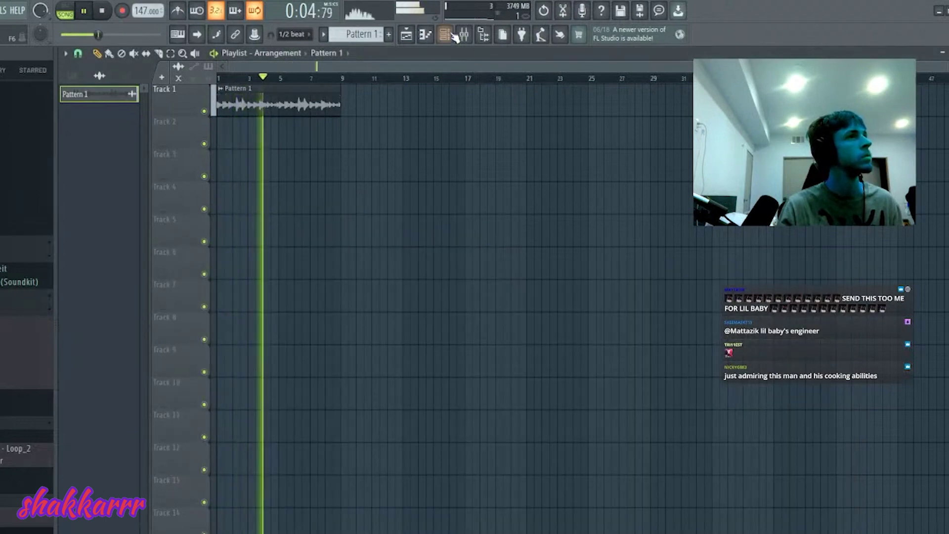
Step: Show the channel rack, look through the sample folders and check the Keyscape notes
{"action": "key", "text": "F6"}
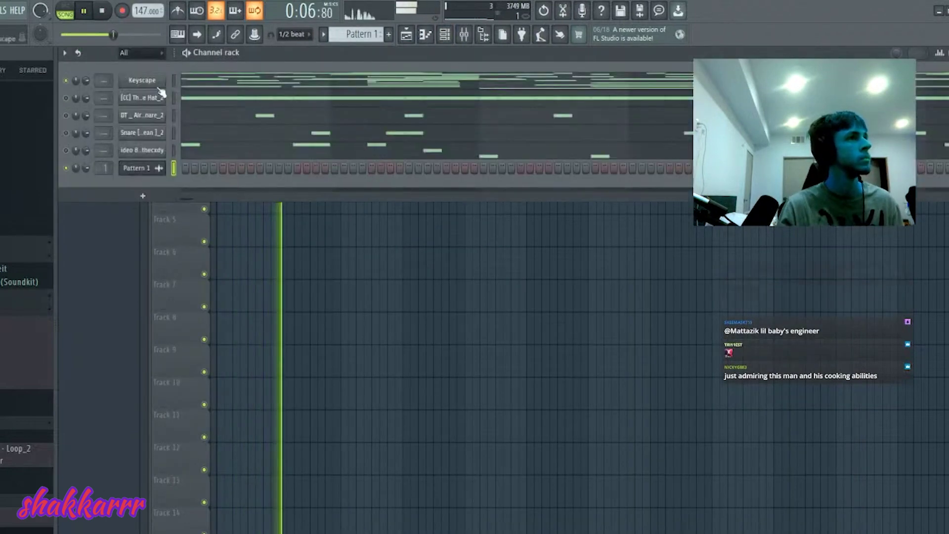
{"action": "scroll", "coordinate": [25, 345], "scroll_direction": "down", "scroll_amount": 5}
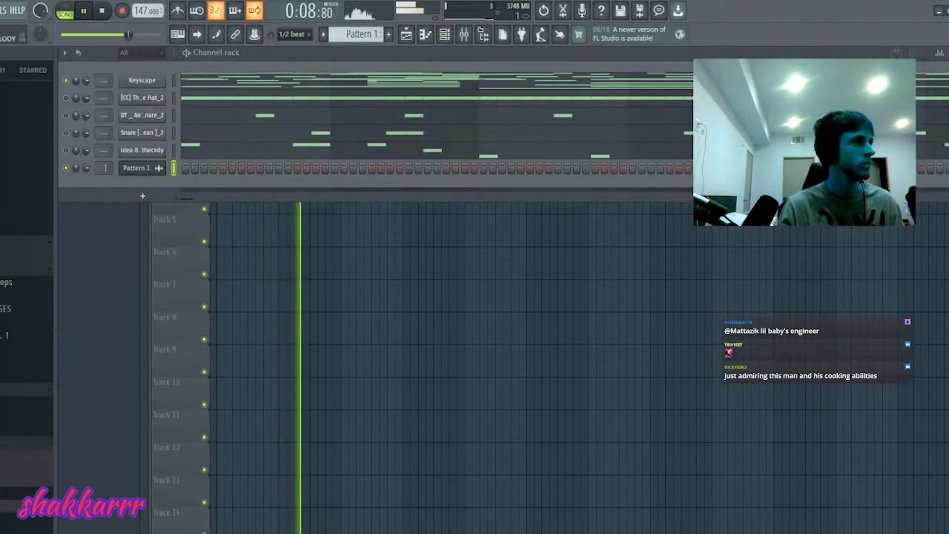
{"action": "left_click", "coordinate": [6, 308]}
{"action": "scroll", "coordinate": [20, 311], "scroll_direction": "down", "scroll_amount": 2}
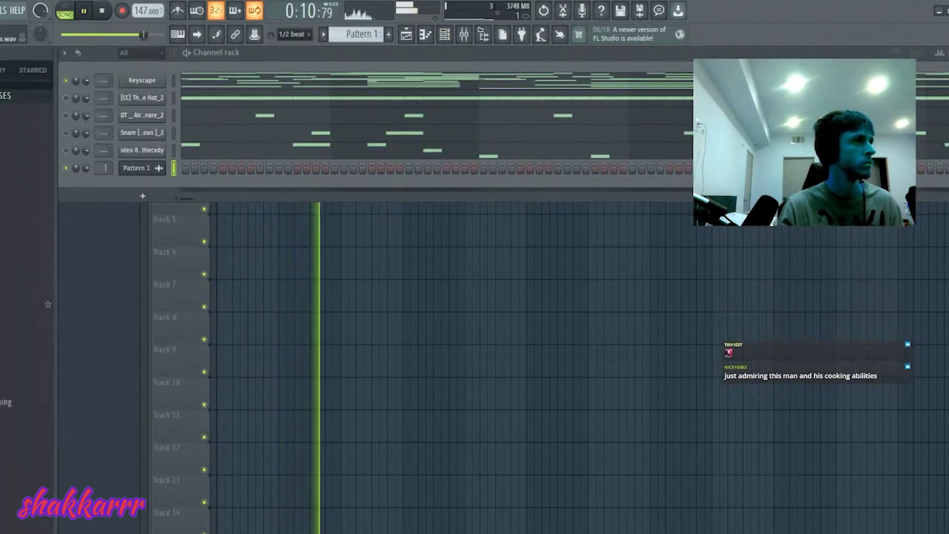
{"action": "scroll", "coordinate": [20, 291], "scroll_direction": "up", "scroll_amount": 2}
{"action": "left_click", "coordinate": [207, 75]}
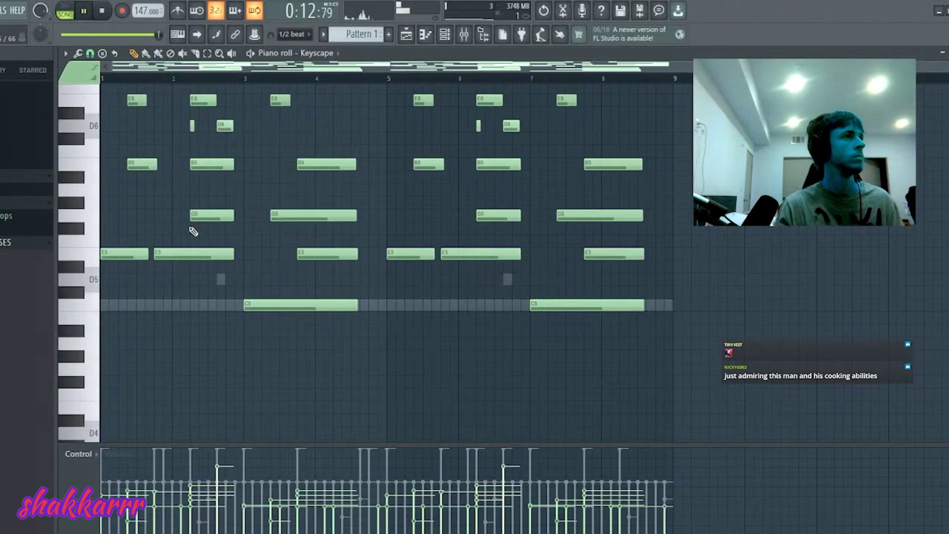
{"action": "key", "text": "Escape"}
{"action": "scroll", "coordinate": [20, 328], "scroll_direction": "down", "scroll_amount": 5}
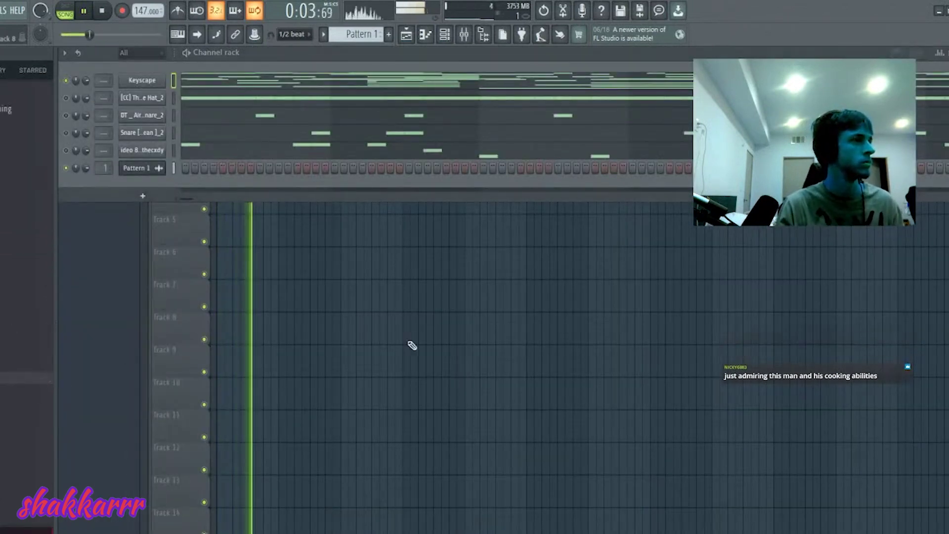
Step: Return to the playlist and reopen the settings of the Pattern 1 audio clip
{"action": "key", "text": "F6"}
{"action": "double_click", "coordinate": [295, 111]}
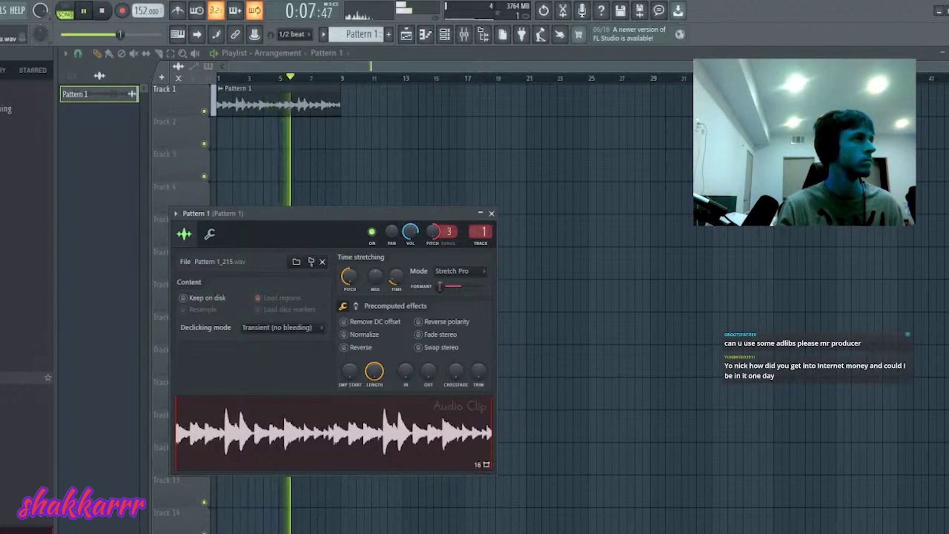
Step: Place the e minor _ ooba sample on playlist Track 3 and open its clip settings
{"action": "left_click_drag", "start_coordinate": [10, 377], "coordinate": [257, 165]}
{"action": "double_click", "coordinate": [269, 165]}
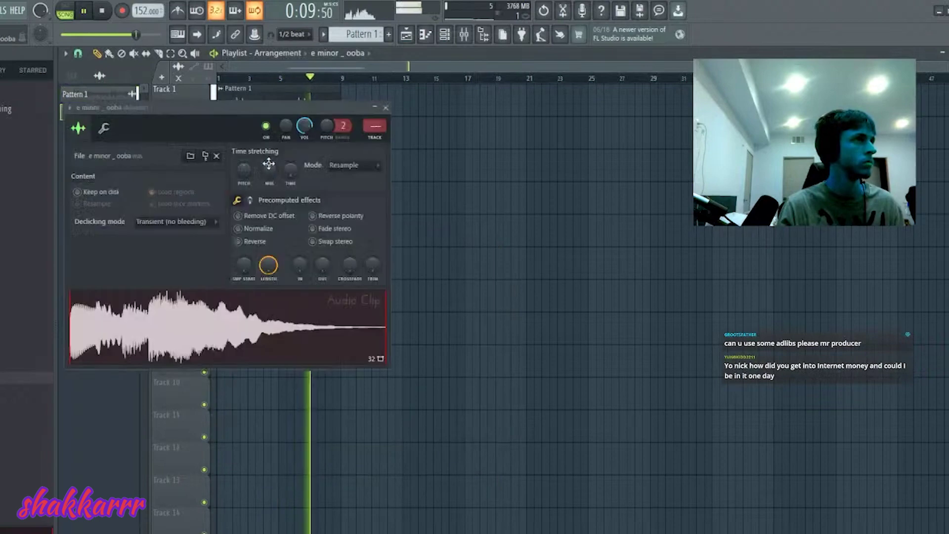
Step: Move the e minor _ ooba clip to the start of Track 3 and set its pitch range to 3 in the clip settings
{"action": "left_click", "coordinate": [386, 108]}
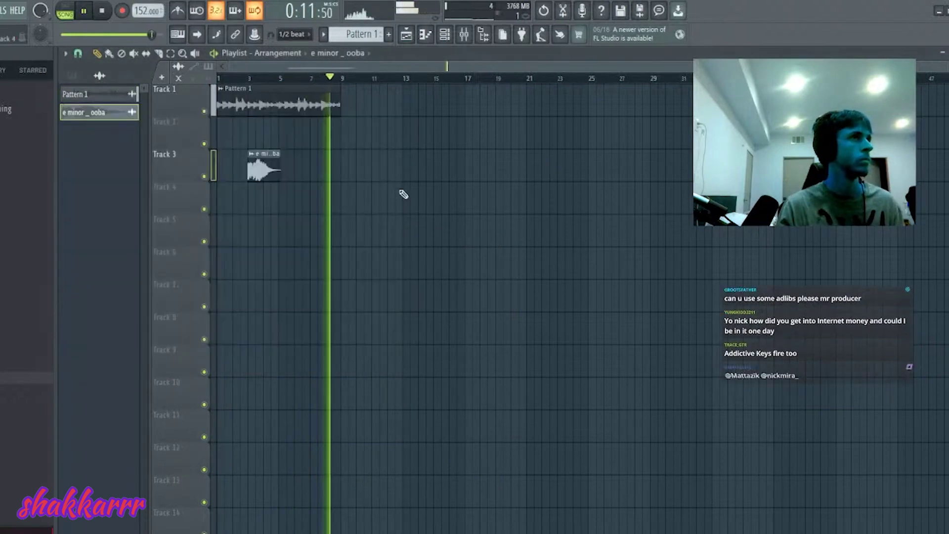
{"action": "left_click_drag", "start_coordinate": [263, 173], "coordinate": [230, 172]}
{"action": "double_click", "coordinate": [230, 172]}
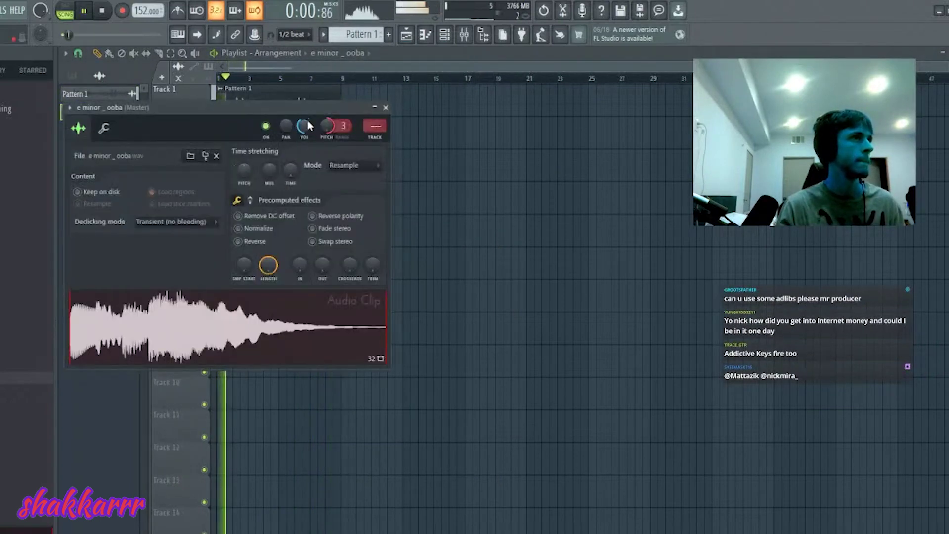
Step: Audition other e minor vocal samples in the Track 3 clip, including nobu, science and wakeupearly
{"action": "middle_click", "coordinate": [10, 390]}
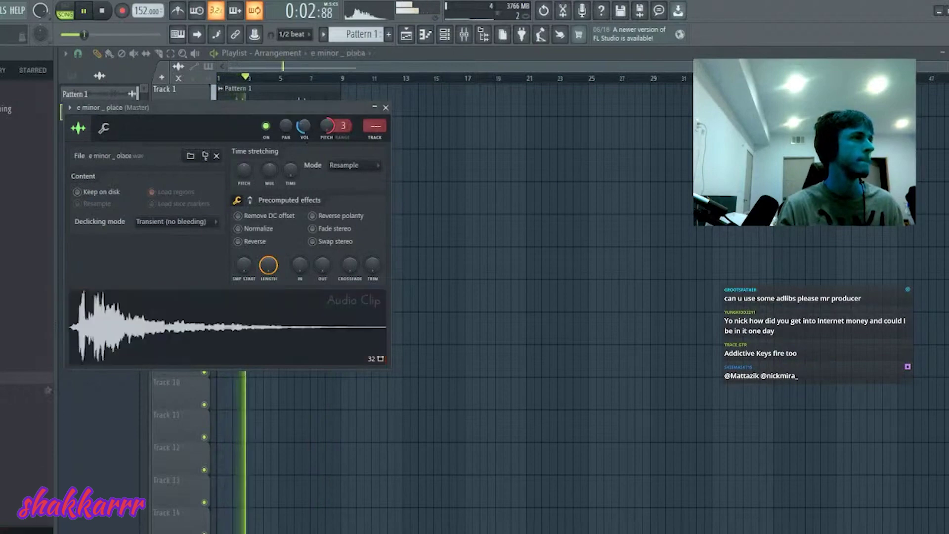
{"action": "middle_click", "coordinate": [20, 365]}
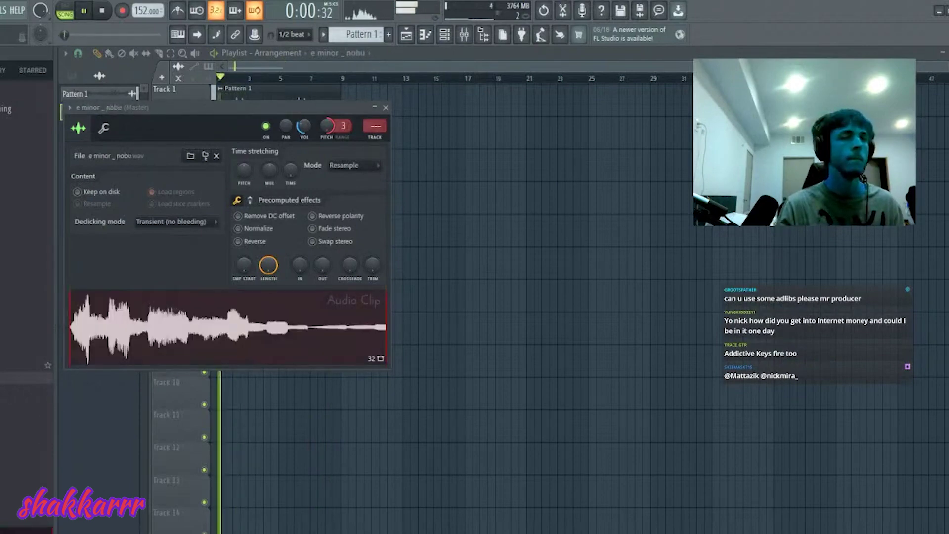
{"action": "middle_click", "coordinate": [20, 402]}
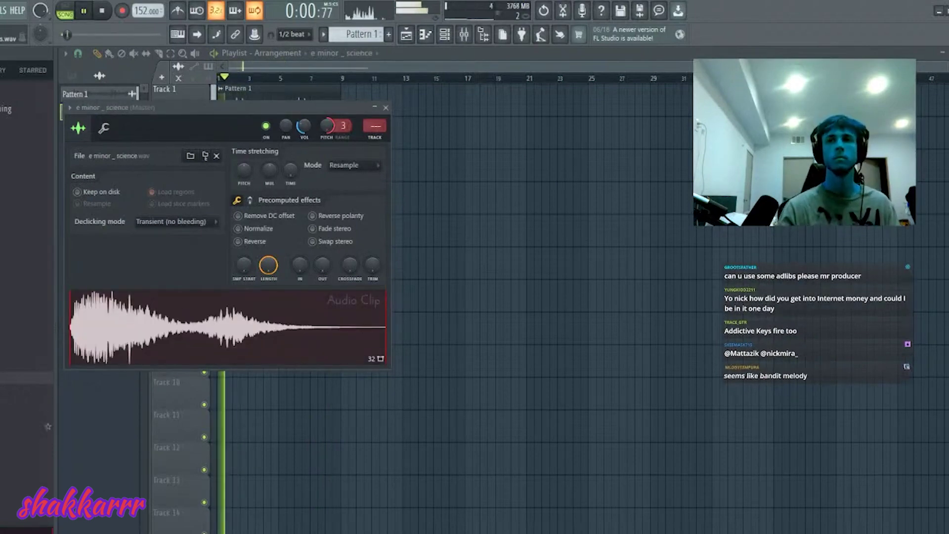
{"action": "key", "text": "space"}
{"action": "middle_click", "coordinate": [20, 426]}
{"action": "key", "text": "space"}
{"action": "middle_click", "coordinate": [19, 402]}
{"action": "key", "text": "space"}
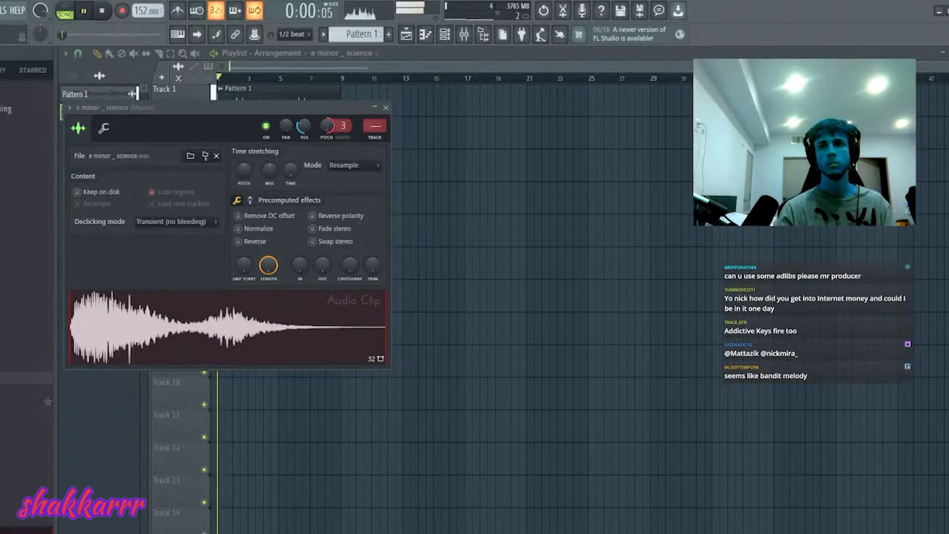
{"action": "middle_click", "coordinate": [20, 426]}
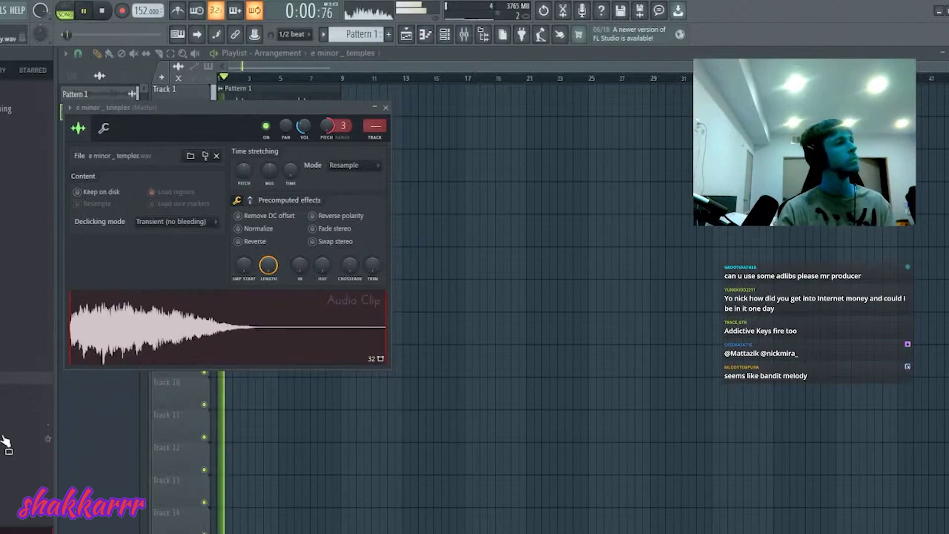
{"action": "middle_click", "coordinate": [19, 439]}
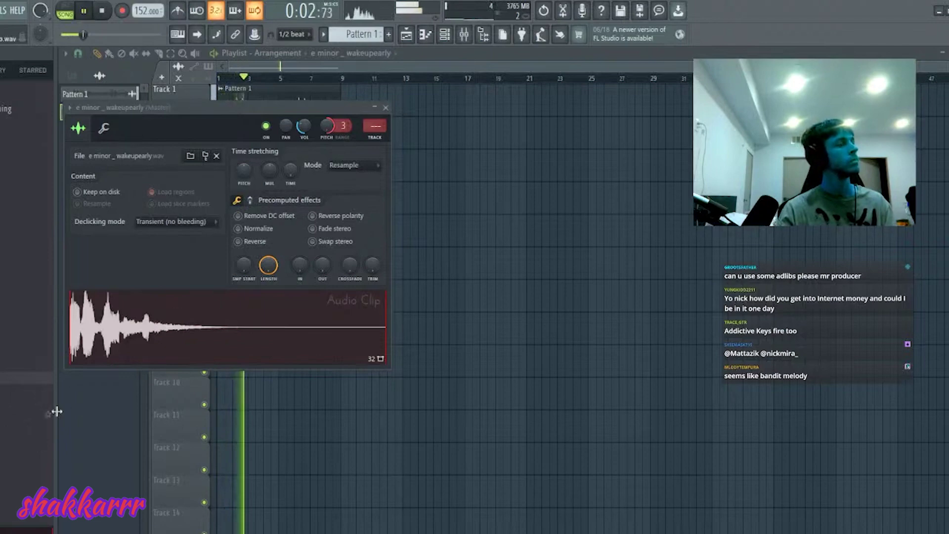
Step: Try the f minor _ airport and f minor _ chasing samples in the clip, and settle on g minor _ bluecrab - Loop_2
{"action": "middle_click", "coordinate": [20, 463]}
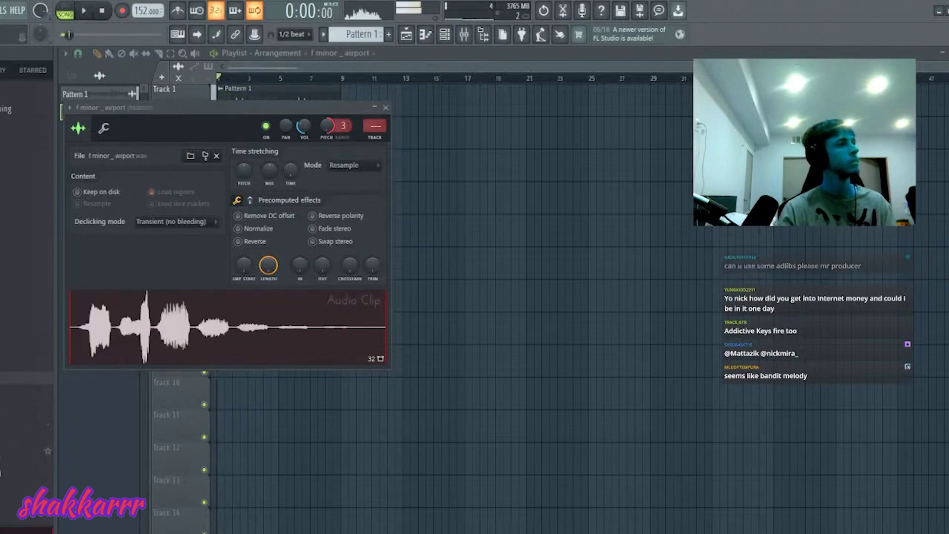
{"action": "key", "text": "space"}
{"action": "key", "text": "space"}
{"action": "scroll", "coordinate": [20, 462], "scroll_direction": "down", "scroll_amount": 2}
{"action": "middle_click", "coordinate": [20, 414]}
{"action": "key", "text": "space"}
{"action": "key", "text": "space"}
{"action": "scroll", "coordinate": [20, 414], "scroll_direction": "down", "scroll_amount": 5}
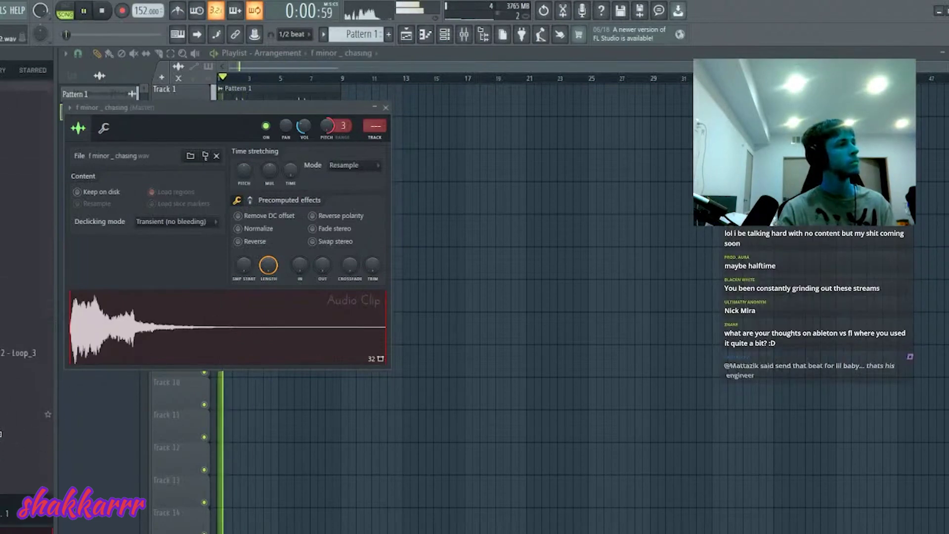
{"action": "middle_click", "coordinate": [19, 414]}
{"action": "key", "text": "space"}
{"action": "key", "text": "space"}
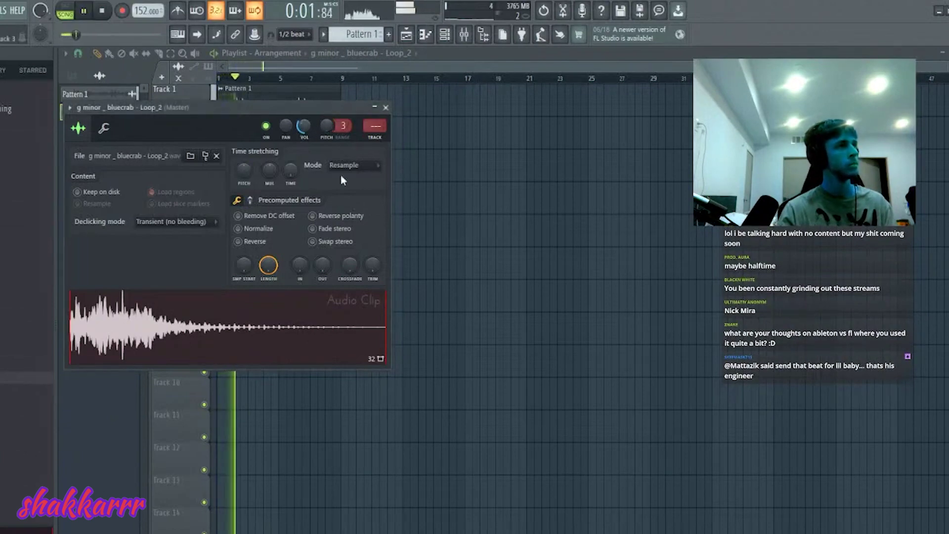
Step: Move the bluecrab clip to bar 6 on Track 3, adjust its time multiplier and set its time stretching to a Stretch mode
{"action": "left_click_drag", "start_coordinate": [298, 113], "coordinate": [659, 177]}
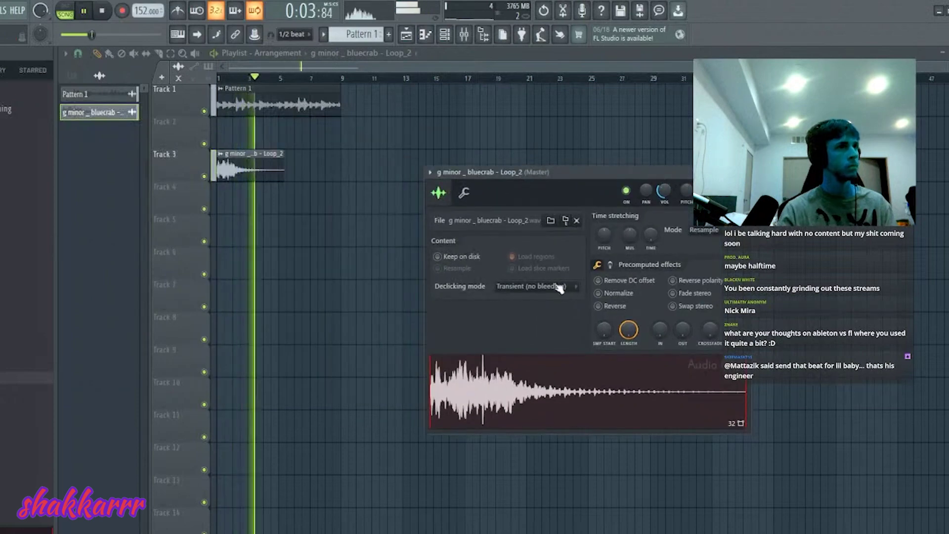
{"action": "left_click_drag", "start_coordinate": [249, 162], "coordinate": [331, 162]}
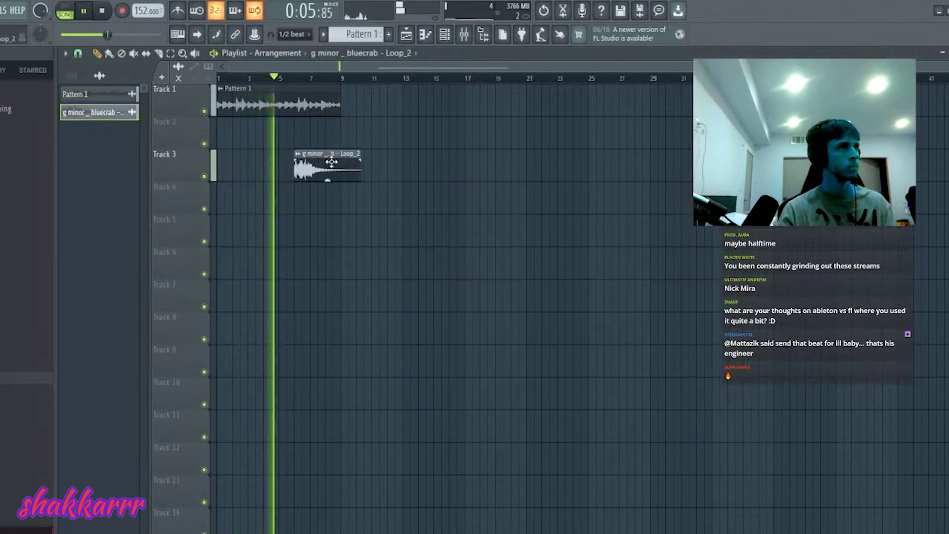
{"action": "double_click", "coordinate": [322, 159]}
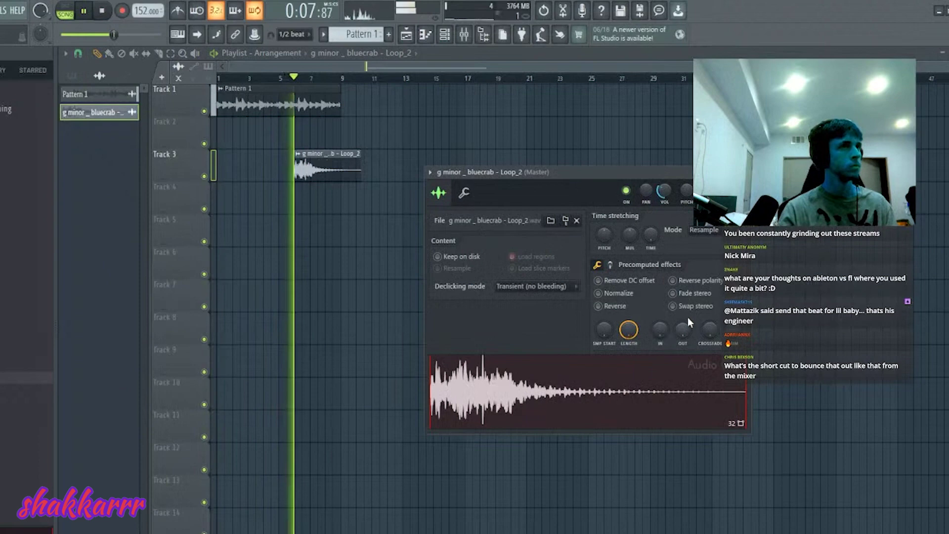
{"action": "left_click_drag", "start_coordinate": [629, 240], "coordinate": [628, 244]}
{"action": "left_click", "coordinate": [702, 230]}
{"action": "left_click", "coordinate": [713, 262]}
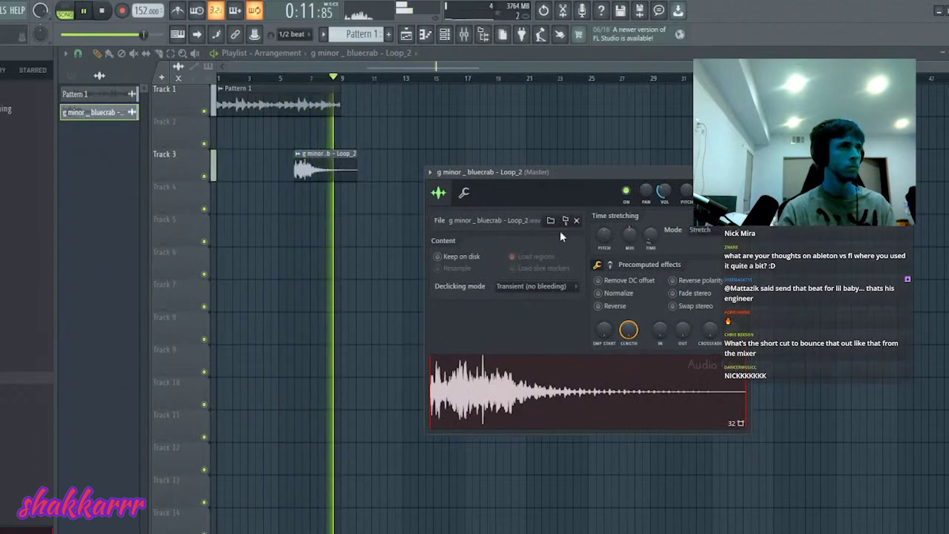
Step: Slice the bluecrab clip at bar 9 and remove the tail so it ends with the Pattern 1 clip
{"action": "key", "text": "Escape"}
{"action": "key", "text": "c"}
{"action": "right_click", "coordinate": [362, 161]}
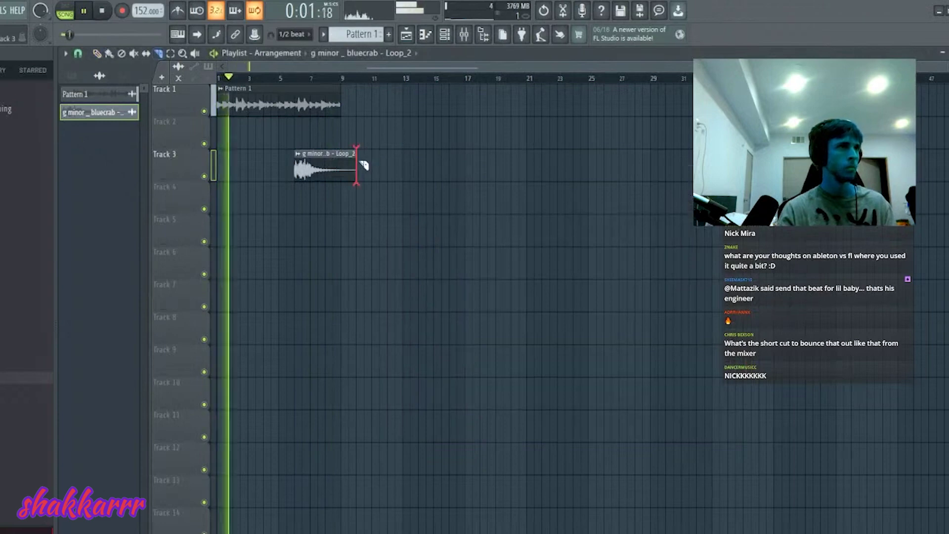
{"action": "right_click", "coordinate": [348, 160]}
{"action": "right_click", "coordinate": [350, 161]}
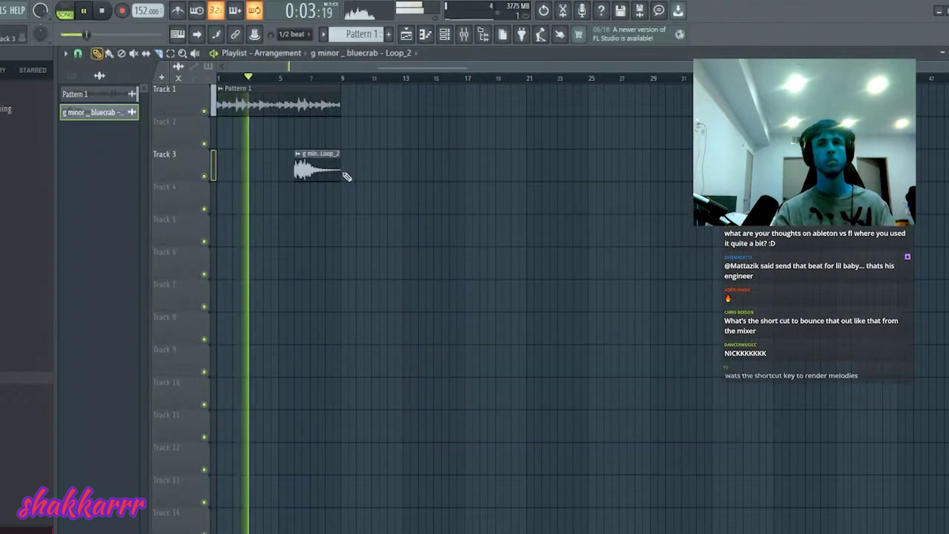
Step: Find the RIO - PELICAN VOCAL 145 BPM sample in the loop folders, place it on Track 4 and check its clip settings
{"action": "scroll", "coordinate": [1, 332], "scroll_direction": "up", "scroll_amount": 5}
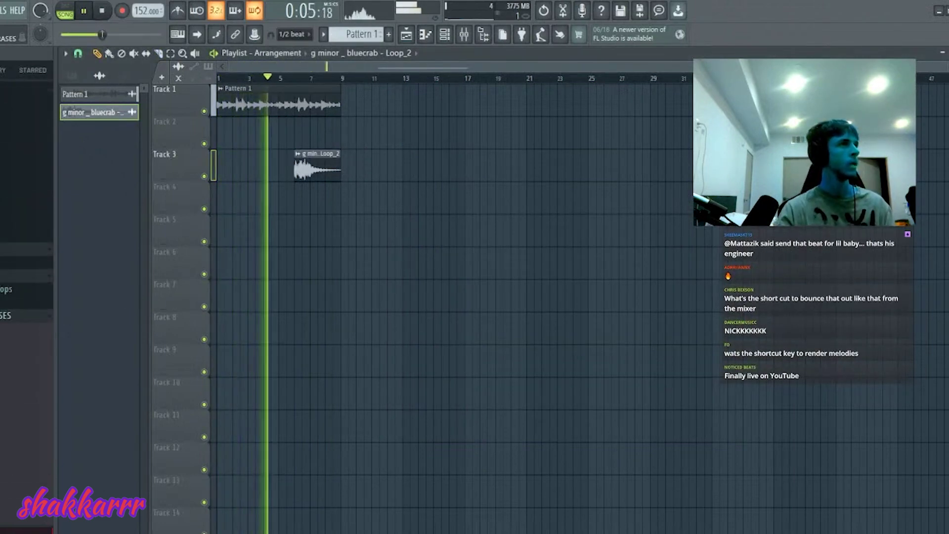
{"action": "scroll", "coordinate": [0, 332], "scroll_direction": "up", "scroll_amount": 3}
{"action": "scroll", "coordinate": [24, 297], "scroll_direction": "down", "scroll_amount": 5}
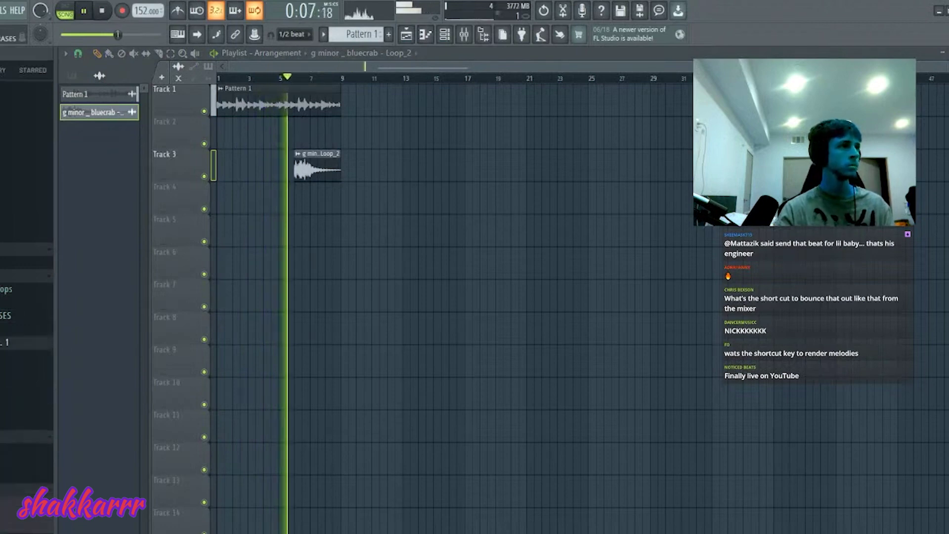
{"action": "left_click", "coordinate": [10, 182]}
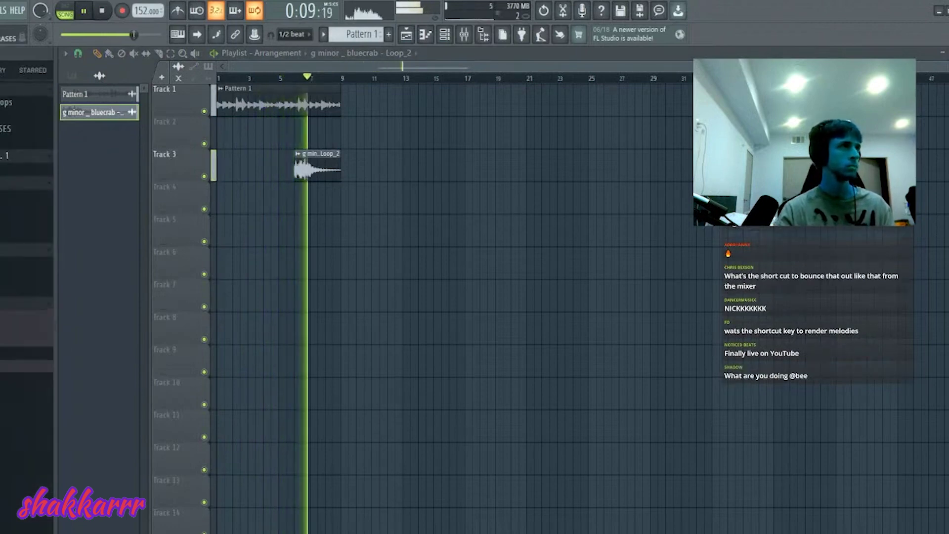
{"action": "left_click", "coordinate": [10, 196]}
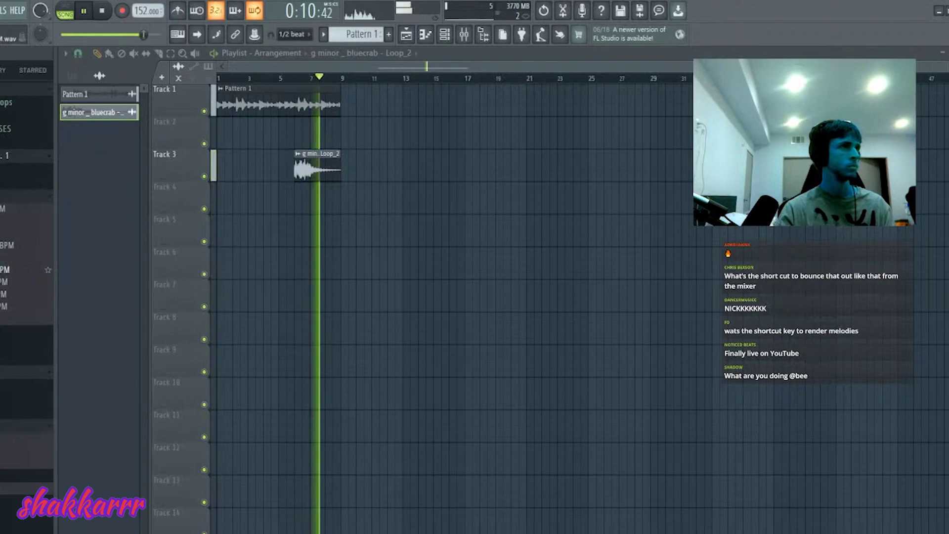
{"action": "left_click_drag", "start_coordinate": [25, 269], "coordinate": [269, 198]}
{"action": "double_click", "coordinate": [267, 199]}
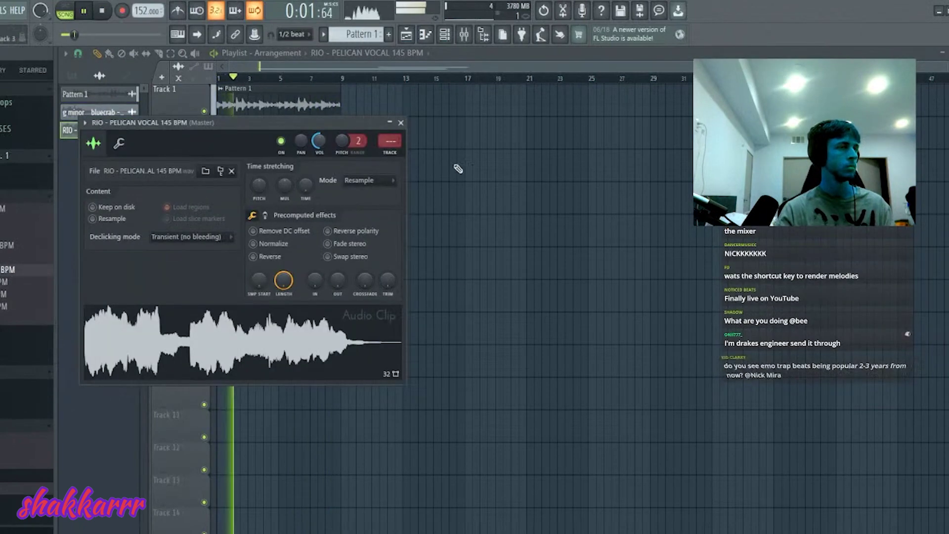
{"action": "left_click", "coordinate": [400, 122]}
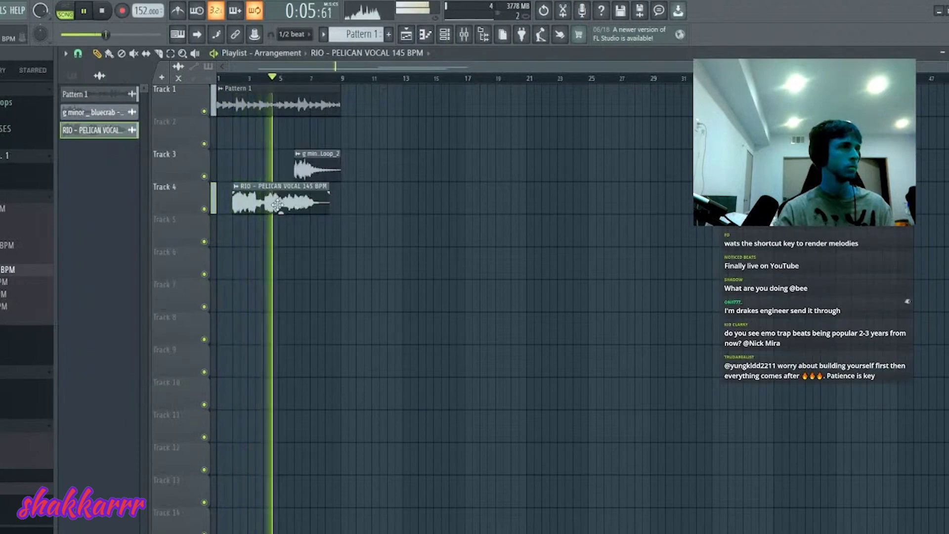
Step: Move the vocal clip to the start of Track 4 and retune it, raising its time-stretch pitch and setting the channel pitch range to 12
{"action": "left_click_drag", "start_coordinate": [277, 204], "coordinate": [263, 198]}
{"action": "double_click", "coordinate": [264, 197]}
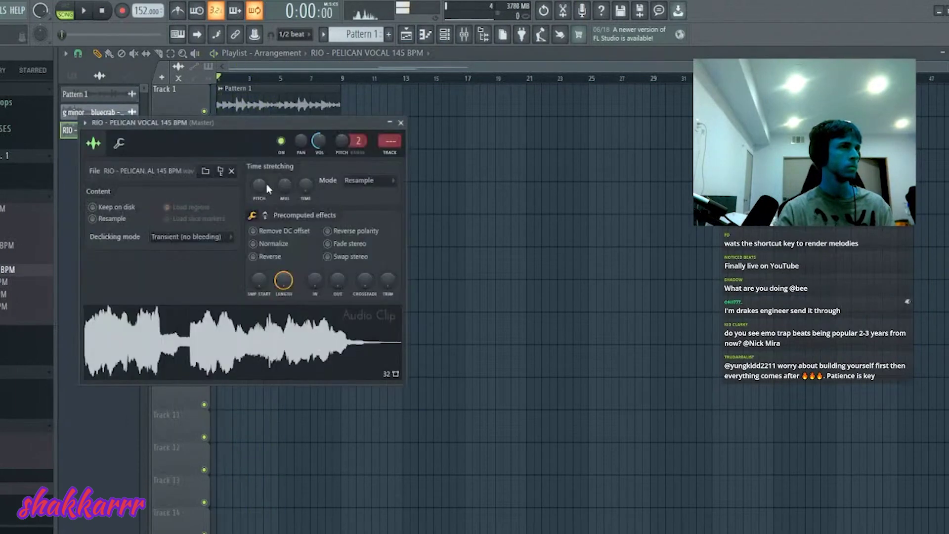
{"action": "key", "text": "space"}
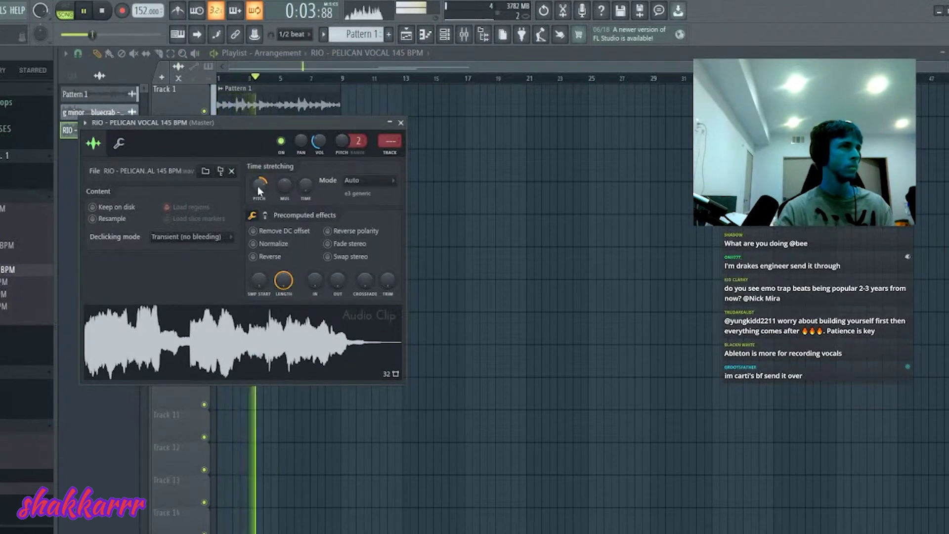
{"action": "left_click_drag", "start_coordinate": [257, 186], "coordinate": [257, 179]}
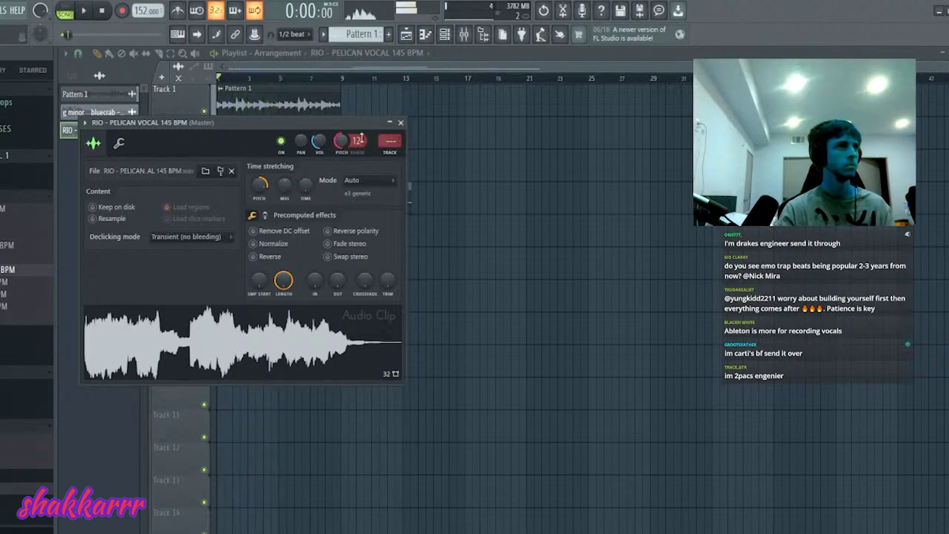
{"action": "key", "text": "space"}
{"action": "right_click", "coordinate": [474, 145]}
Step: Shorten the vocal clip to about half its length with the time-stretch multiplier and close its settings
{"action": "double_click", "coordinate": [296, 200]}
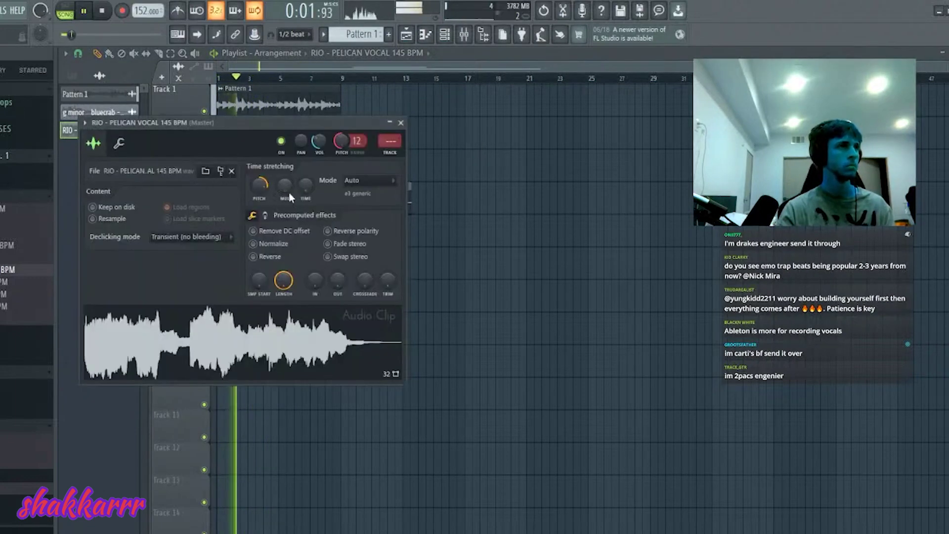
{"action": "left_click_drag", "start_coordinate": [284, 182], "coordinate": [283, 179]}
{"action": "key", "text": "space"}
{"action": "key", "text": "space"}
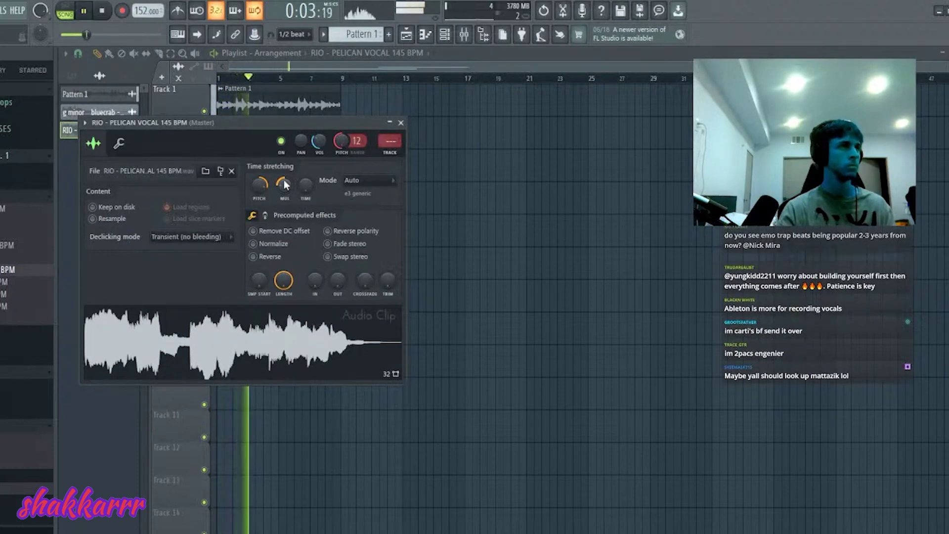
{"action": "right_click", "coordinate": [498, 207]}
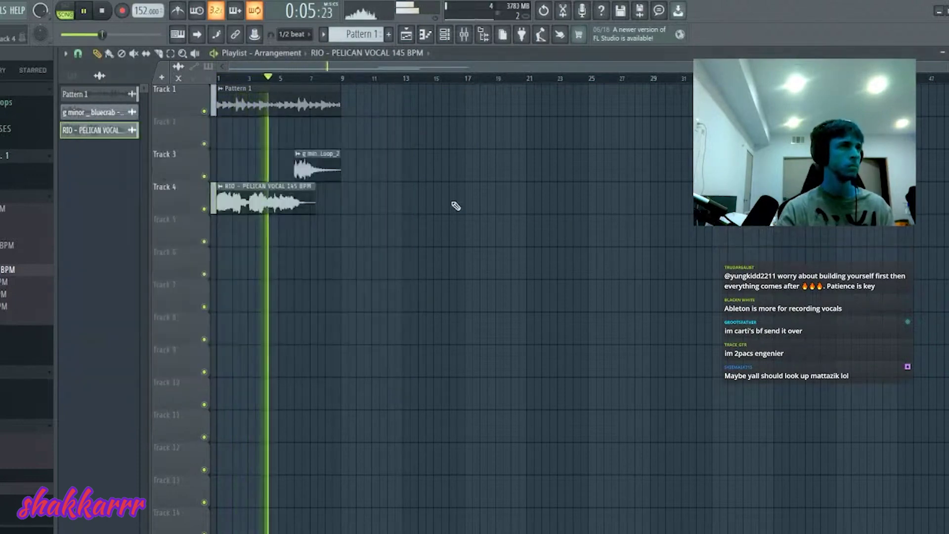
Step: Lower the vocal clip on Track 4 to -3.5 dB and delete the g minor _ bluecrab clip from Track 3
{"action": "left_click", "coordinate": [319, 201]}
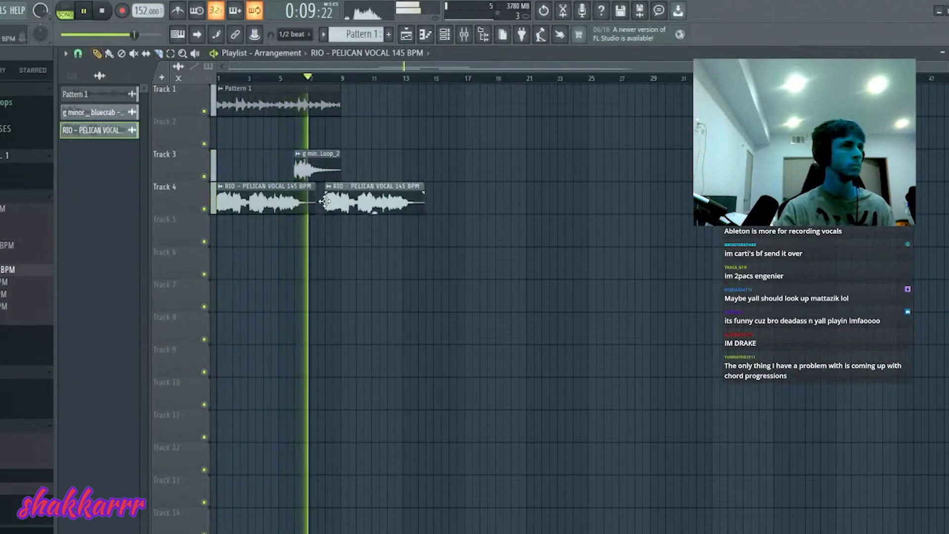
{"action": "right_click", "coordinate": [372, 197]}
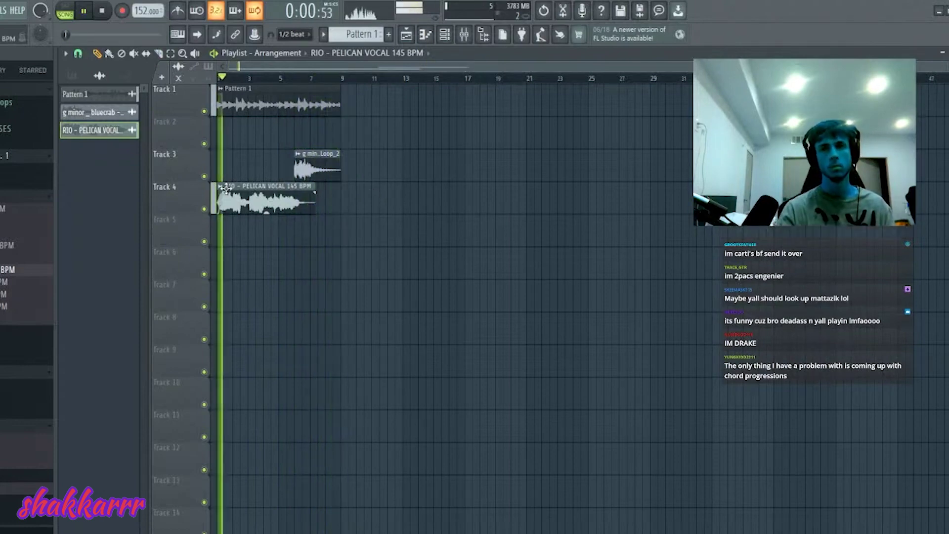
{"action": "left_click_drag", "start_coordinate": [266, 213], "coordinate": [266, 212]}
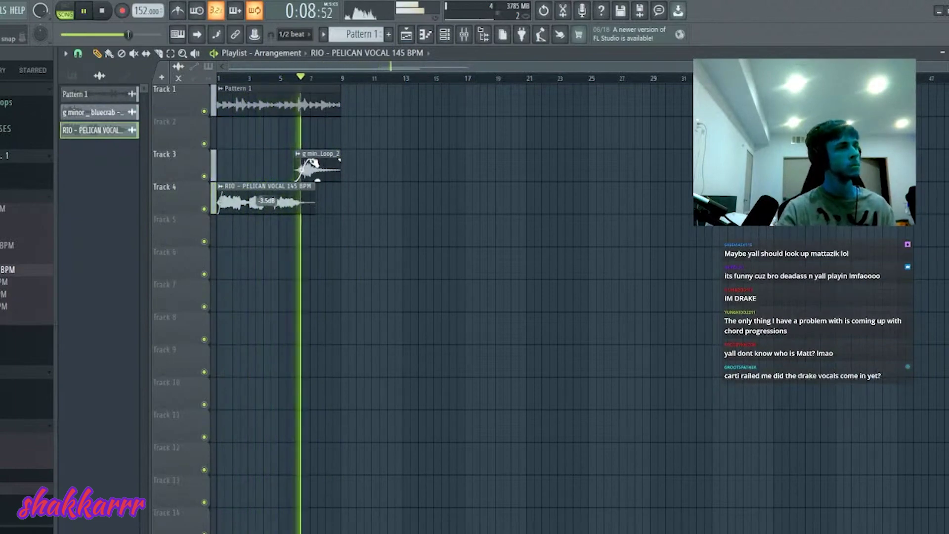
{"action": "right_click", "coordinate": [327, 165]}
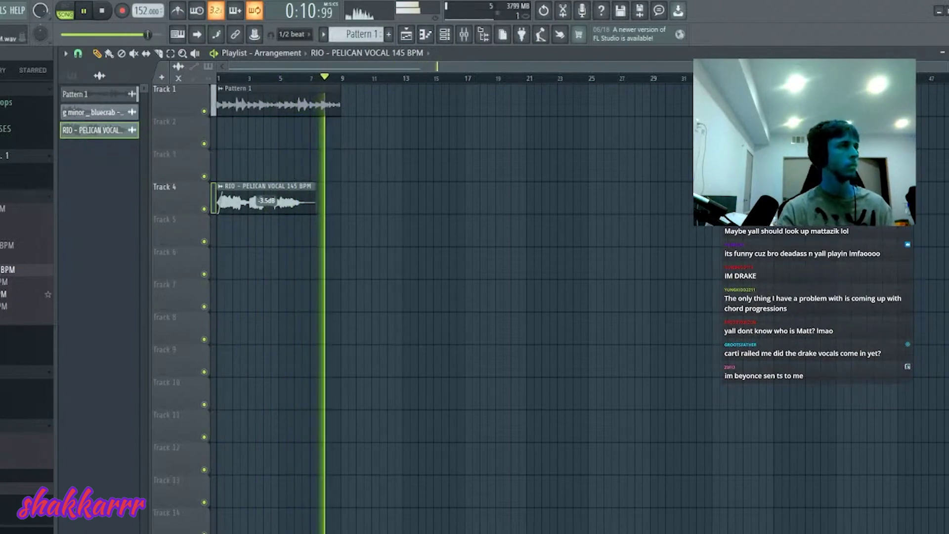
Step: Look further through the sample folders during playback and show the channel rack
{"action": "key", "text": "space"}
{"action": "scroll", "coordinate": [25, 148], "scroll_direction": "down", "scroll_amount": 3}
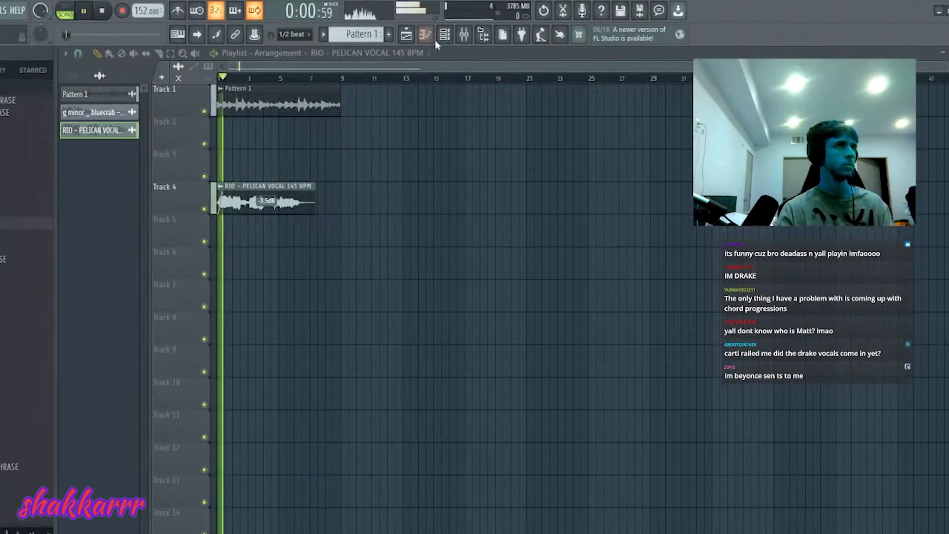
{"action": "left_click", "coordinate": [444, 34]}
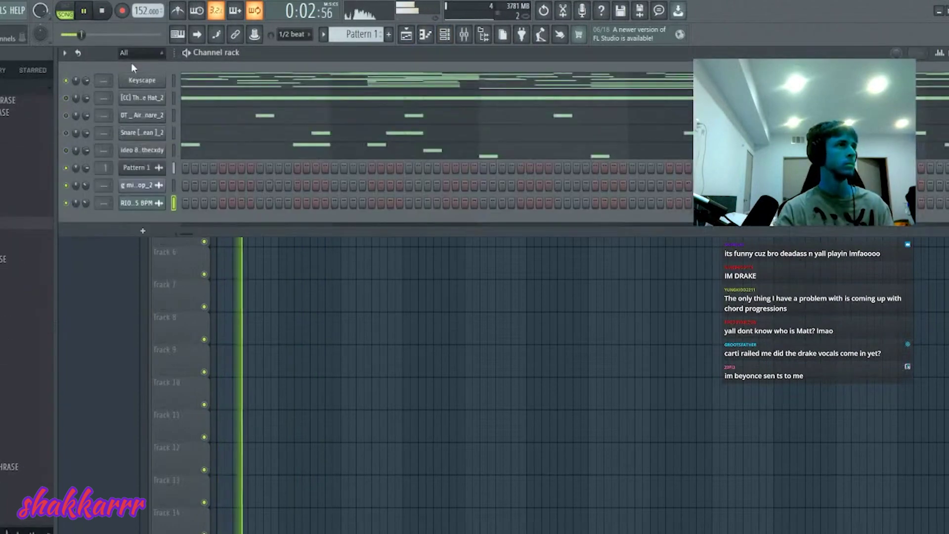
Step: Open the settings of the Pattern 1 audio clip on Track 1, reset its time-stretch pitch and retune it
{"action": "key", "text": "F6"}
{"action": "double_click", "coordinate": [280, 105]}
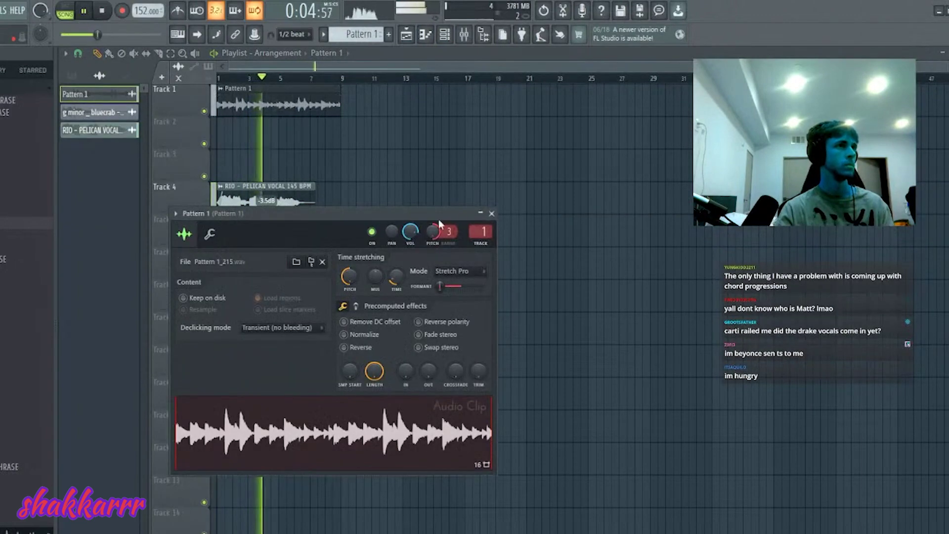
{"action": "left_click", "coordinate": [357, 273], "text": "alt"}
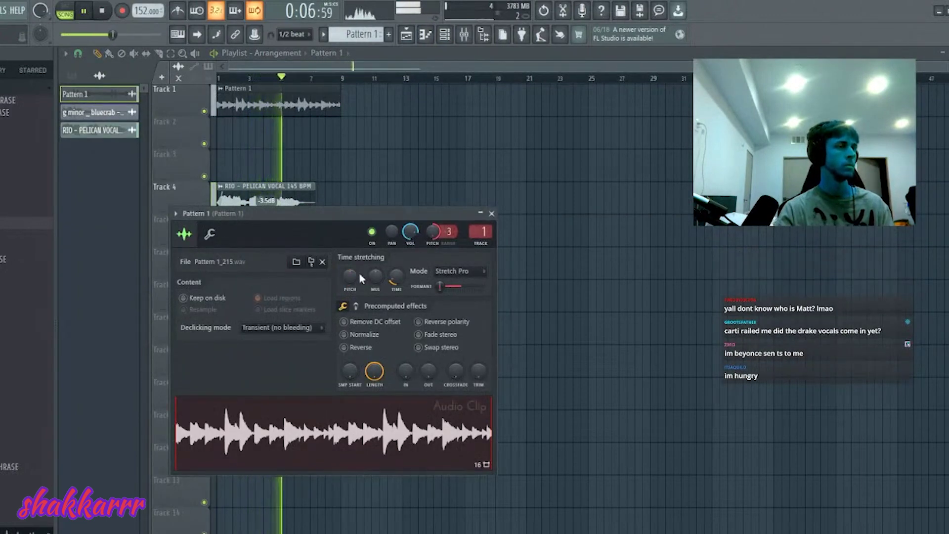
{"action": "left_click_drag", "start_coordinate": [347, 277], "coordinate": [347, 302]}
Step: Move the RIO - PELICAN VOCAL clip from Track 4 up to the start of Track 2 and deselect it
{"action": "right_click", "coordinate": [422, 110]}
{"action": "left_click_drag", "start_coordinate": [335, 230], "coordinate": [227, 269]}
{"action": "key", "text": "ctrl+z"}
{"action": "left_click_drag", "start_coordinate": [297, 267], "coordinate": [303, 193]}
{"action": "key", "text": "shift+Up"}
{"action": "key", "text": "shift+Up"}
{"action": "key", "text": "ctrl+d"}
Step: Select Pattern 1, place it at the start of Track 4 and check the playback
{"action": "left_click", "coordinate": [389, 35]}
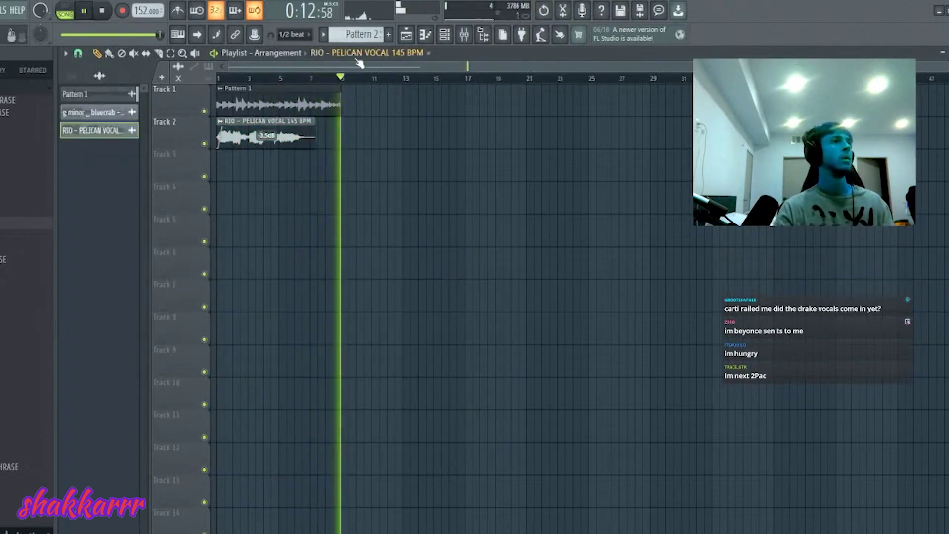
{"action": "left_click", "coordinate": [389, 34]}
{"action": "left_click_drag", "start_coordinate": [302, 198], "coordinate": [220, 198]}
{"action": "key", "text": "ctrl+z"}
{"action": "left_click_drag", "start_coordinate": [95, 92], "coordinate": [314, 190]}
{"action": "left_click_drag", "start_coordinate": [317, 190], "coordinate": [195, 178]}
{"action": "key", "text": "space"}
{"action": "key", "text": "space"}
{"action": "key", "text": "space"}
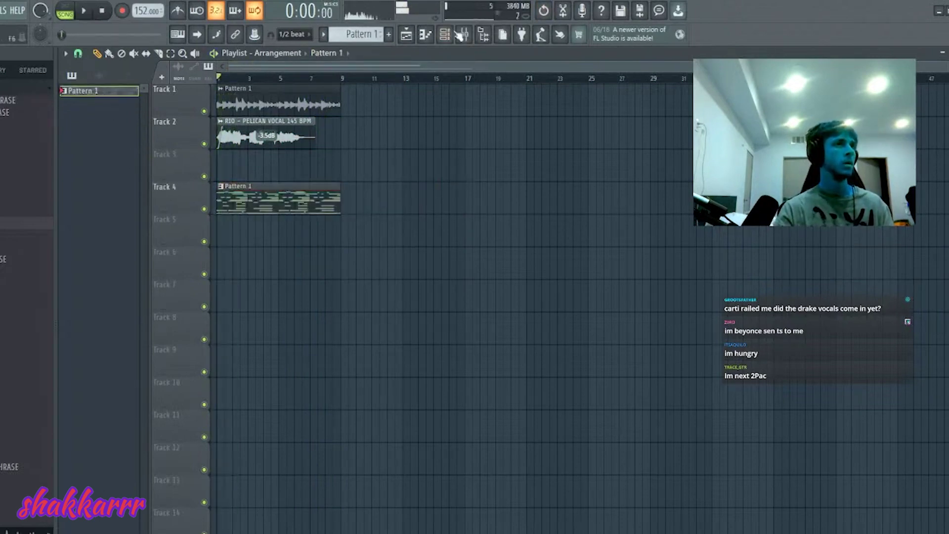
Step: Mute the Keyscape channel and play the arrangement with the 808 channel's notes open, returning to the channel rack
{"action": "key", "text": "F6"}
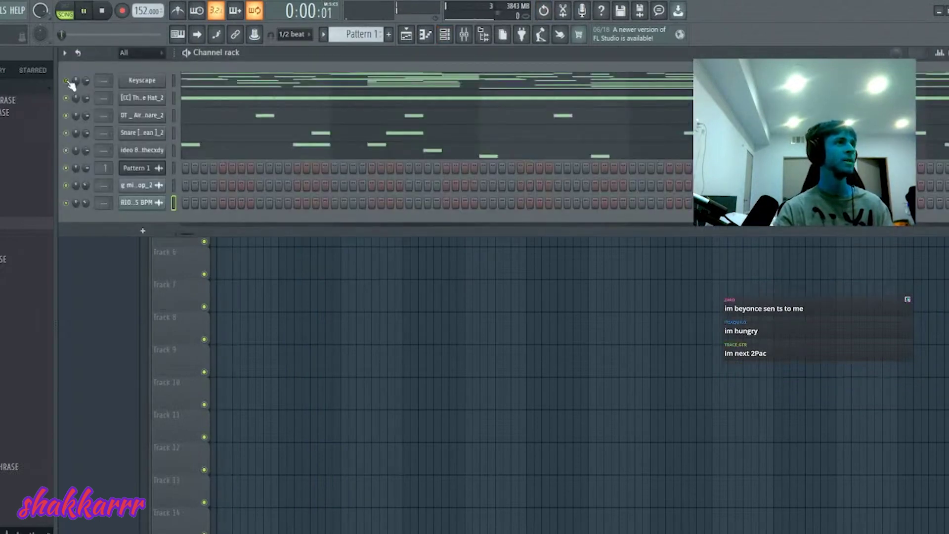
{"action": "key", "text": "space"}
{"action": "left_click", "coordinate": [194, 98]}
{"action": "key", "text": "Escape"}
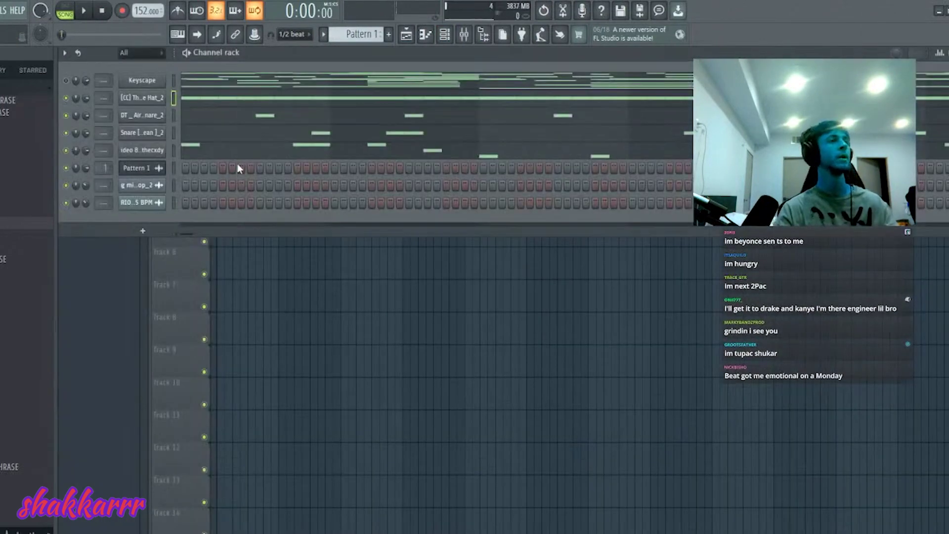
{"action": "left_click", "coordinate": [223, 148]}
{"action": "key", "text": "Up"}
{"action": "key", "text": "Up"}
{"action": "key", "text": "Up"}
{"action": "key", "text": "space"}
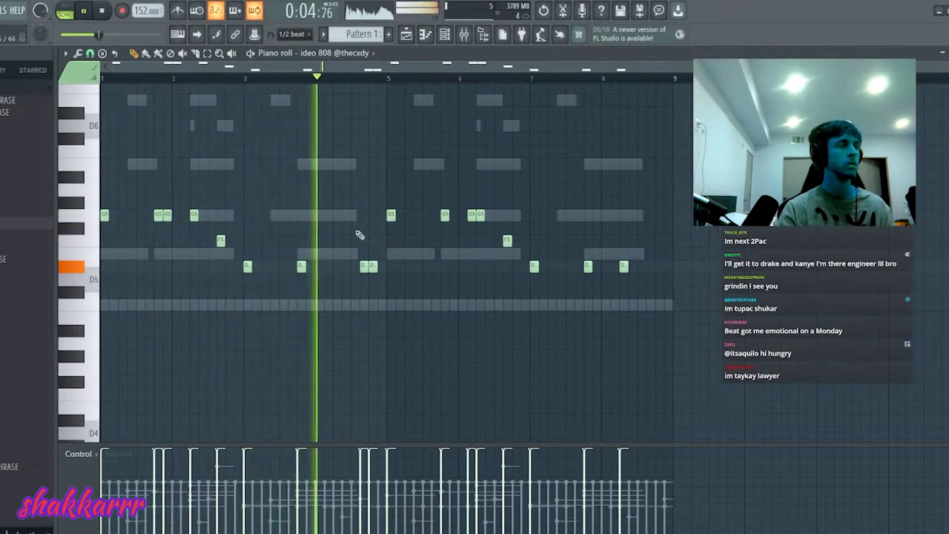
{"action": "key", "text": "F7"}
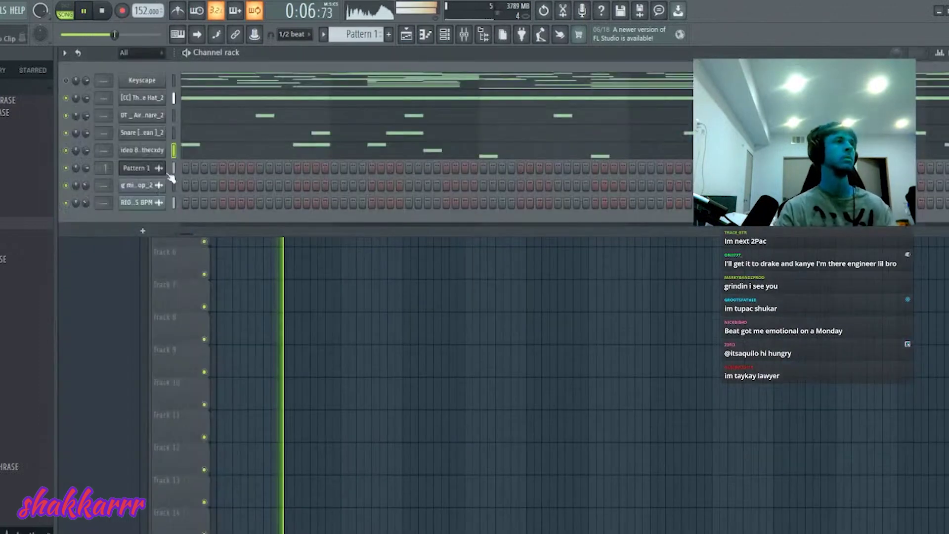
Step: Add a Mellotron V channel above Keyscape with the Strawberry Flutes preset
{"action": "scroll", "coordinate": [24, 297], "scroll_direction": "up", "scroll_amount": 8}
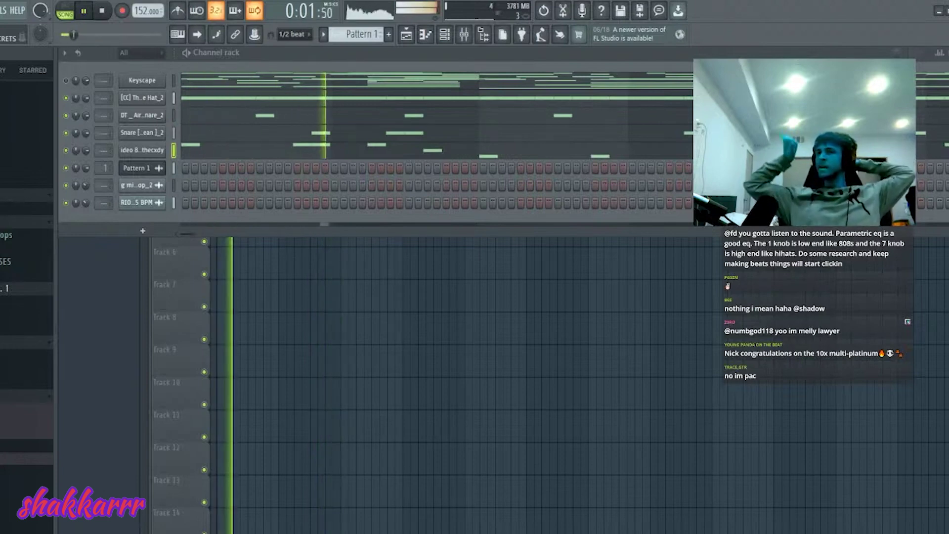
{"action": "left_click", "coordinate": [142, 79]}
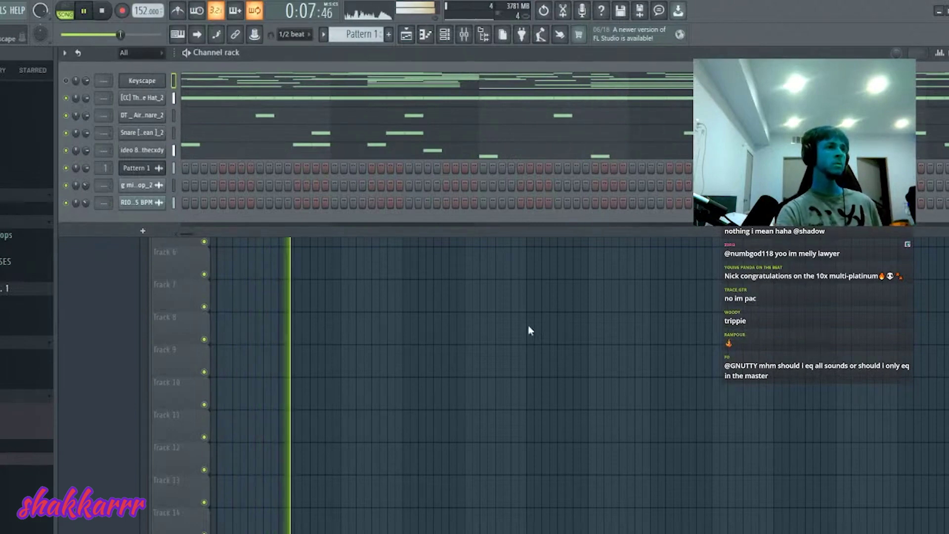
{"action": "left_click", "coordinate": [381, 465]}
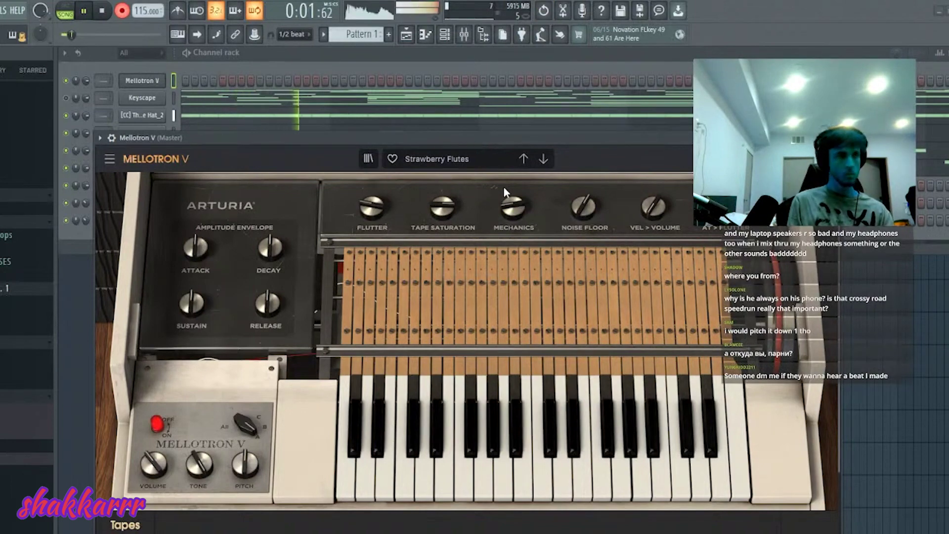
Step: Check the playlist's clip lists and the [CC] That One Hat_2 hi-hat notes during playback
{"action": "key", "text": "space"}
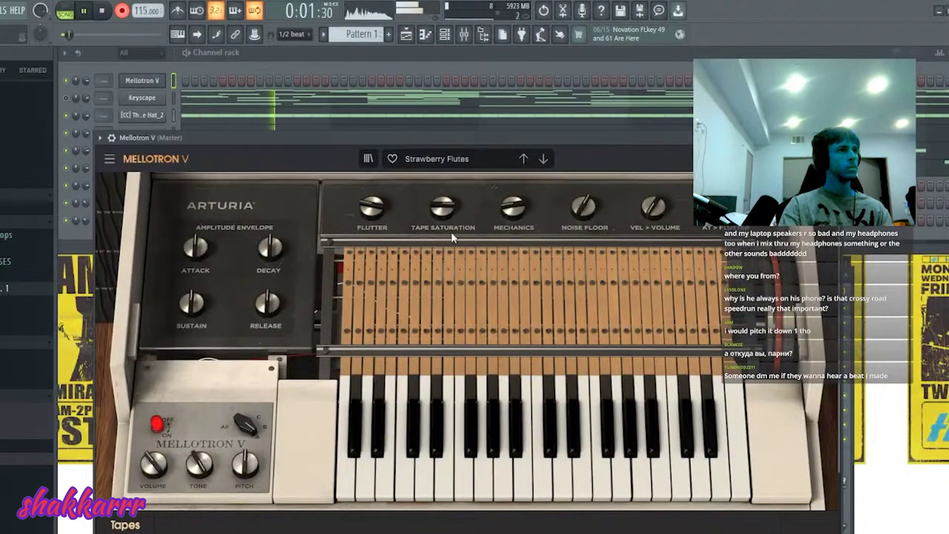
{"action": "left_click", "coordinate": [145, 63]}
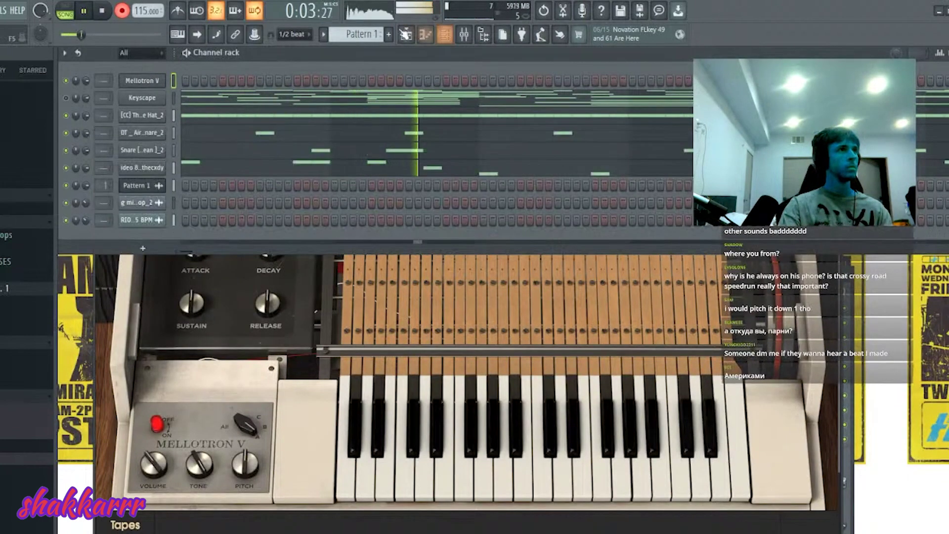
{"action": "left_click", "coordinate": [406, 35]}
{"action": "left_click", "coordinate": [99, 75]}
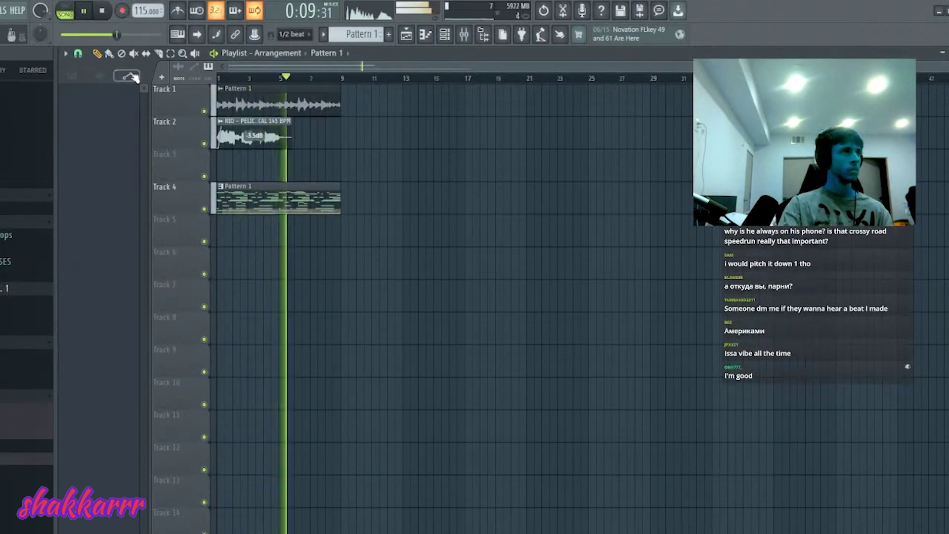
{"action": "left_click", "coordinate": [73, 76]}
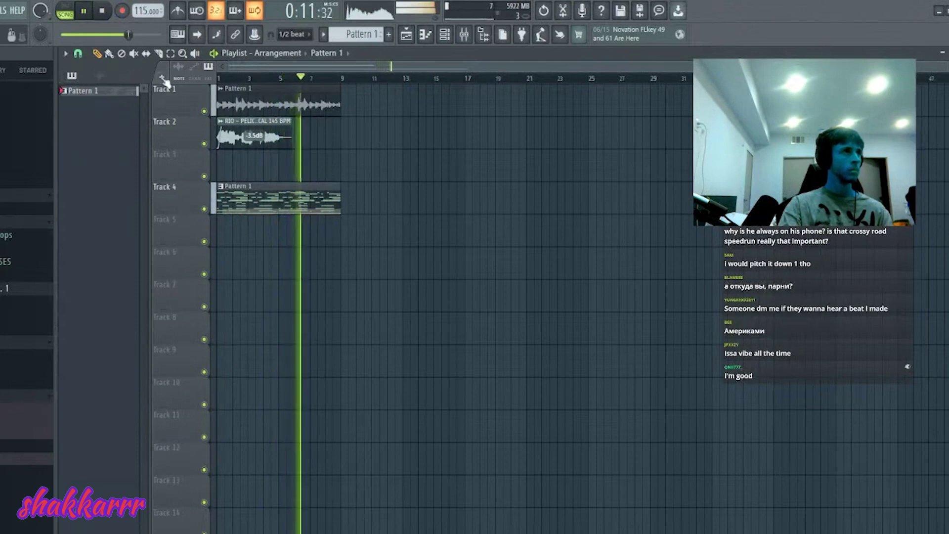
{"action": "key", "text": "space"}
{"action": "key", "text": "space"}
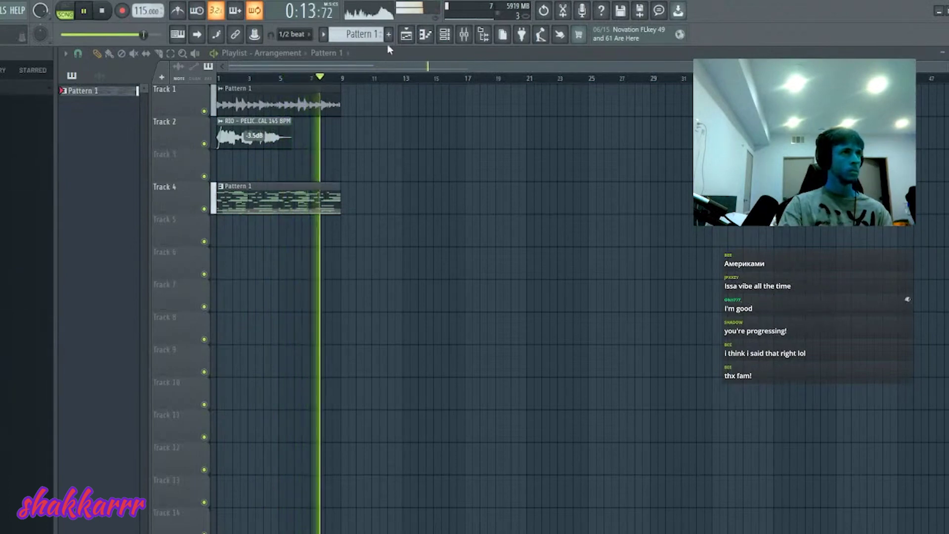
{"action": "left_click", "coordinate": [447, 37]}
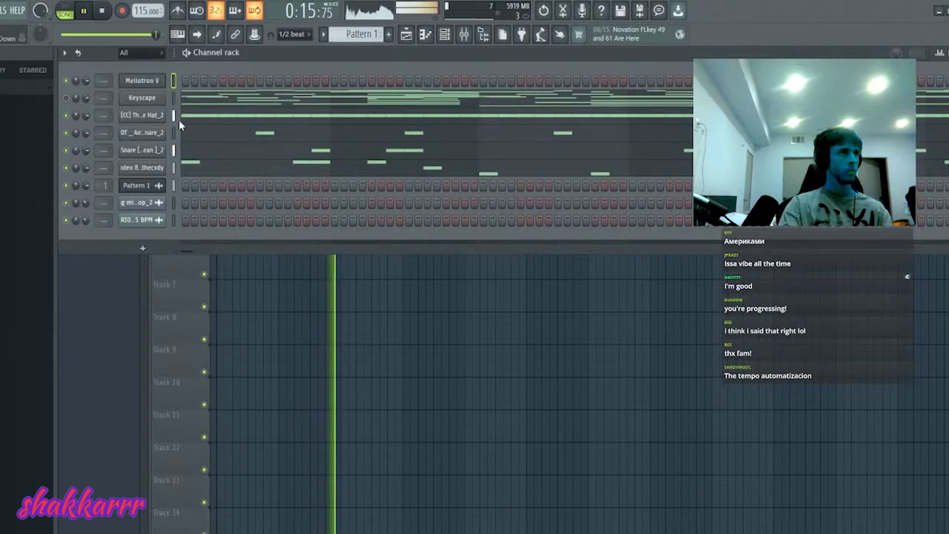
{"action": "left_click", "coordinate": [178, 120]}
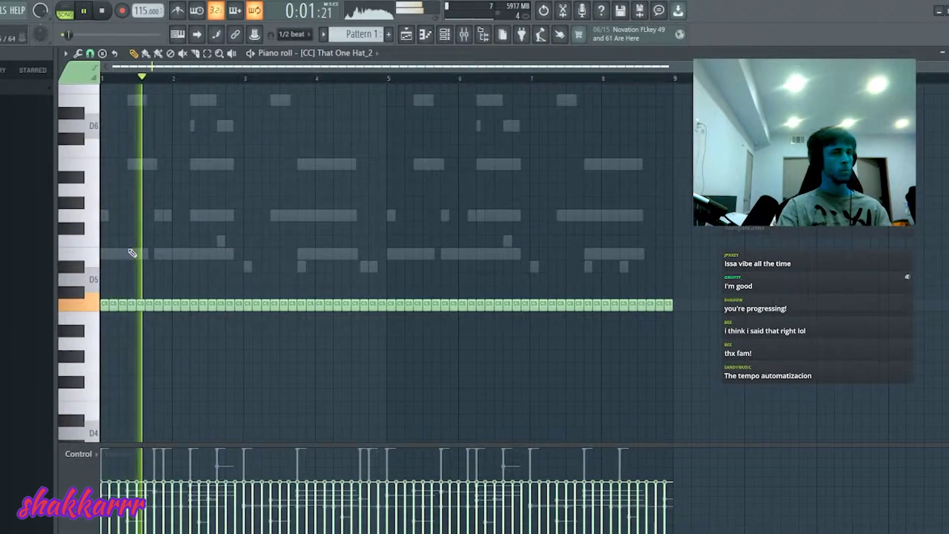
{"action": "key", "text": "Escape"}
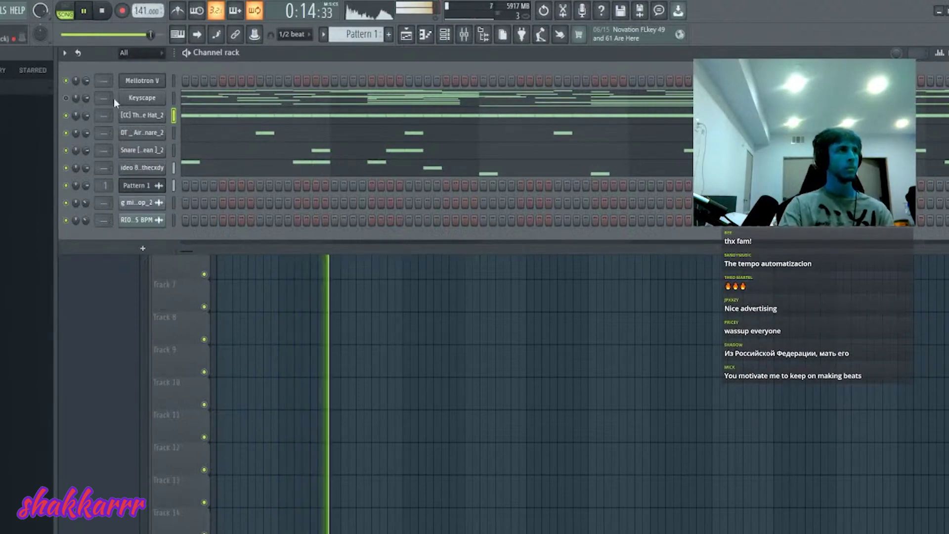
Step: Duplicate the arrangement's clips from bar 9 and delete the repeated Pattern 1 audio clip from Track 1
{"action": "left_click", "coordinate": [409, 298]}
{"action": "key", "text": "ctrl+b"}
{"action": "key", "text": "ctrl+d"}
{"action": "right_click", "coordinate": [398, 128]}
{"action": "key", "text": "ctrl+z"}
{"action": "right_click", "coordinate": [388, 106]}
{"action": "left_click", "coordinate": [425, 33]}
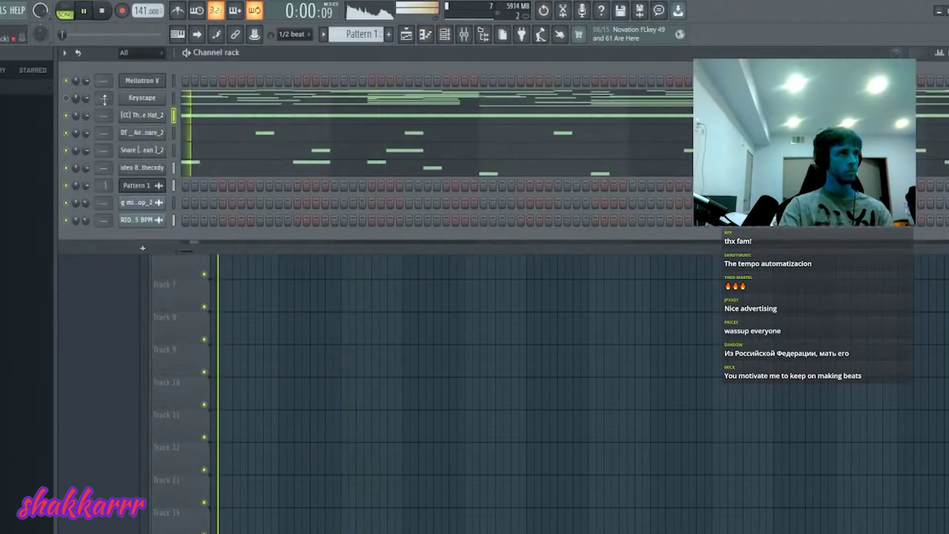
Step: Unmute the Keyscape channel and check its notes with the playback
{"action": "left_click", "coordinate": [212, 99]}
{"action": "key", "text": "space"}
{"action": "scroll", "coordinate": [206, 97], "scroll_direction": "up", "scroll_amount": 5}
{"action": "key", "text": "space"}
{"action": "key", "text": "Escape"}
{"action": "key", "text": "space"}
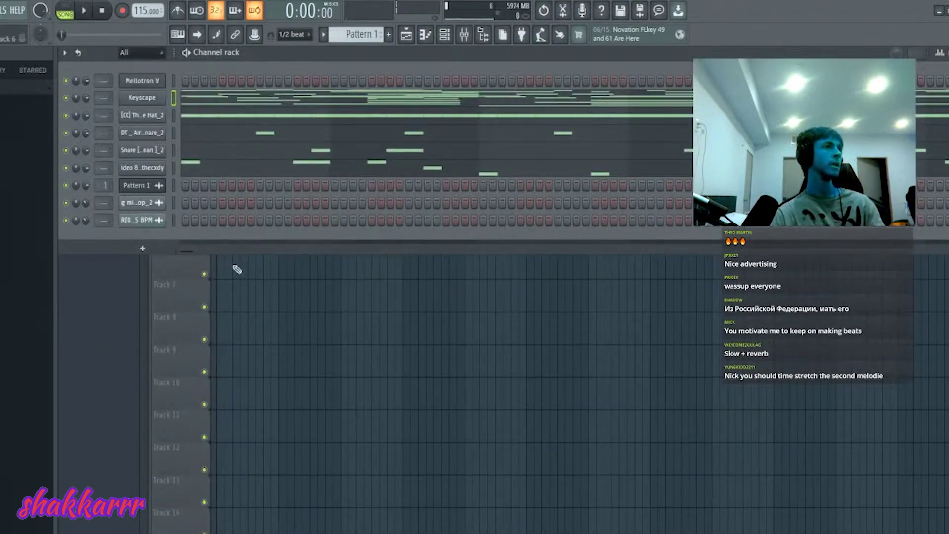
Step: Play the extended arrangement and look through the playlist's audio, automation and pattern clips
{"action": "left_click", "coordinate": [212, 242]}
{"action": "key", "text": "space"}
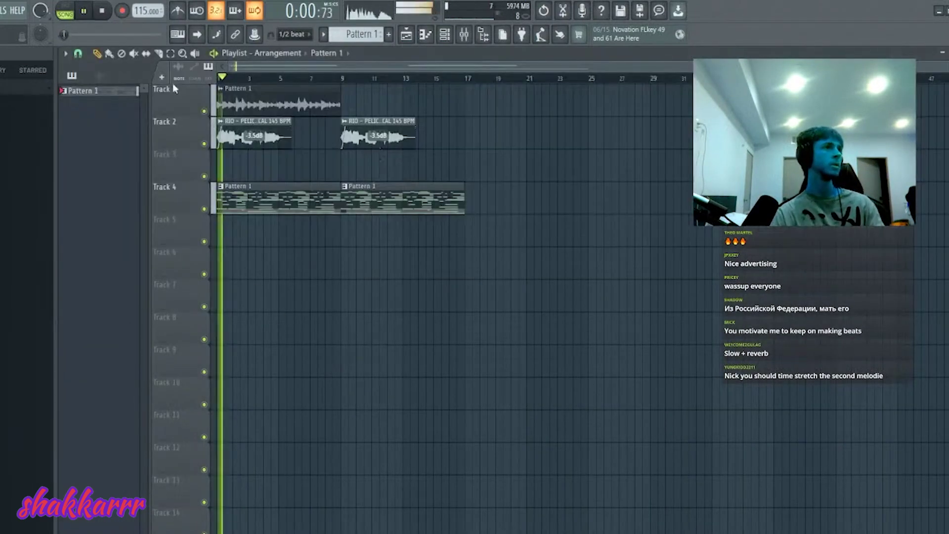
{"action": "left_click", "coordinate": [102, 76]}
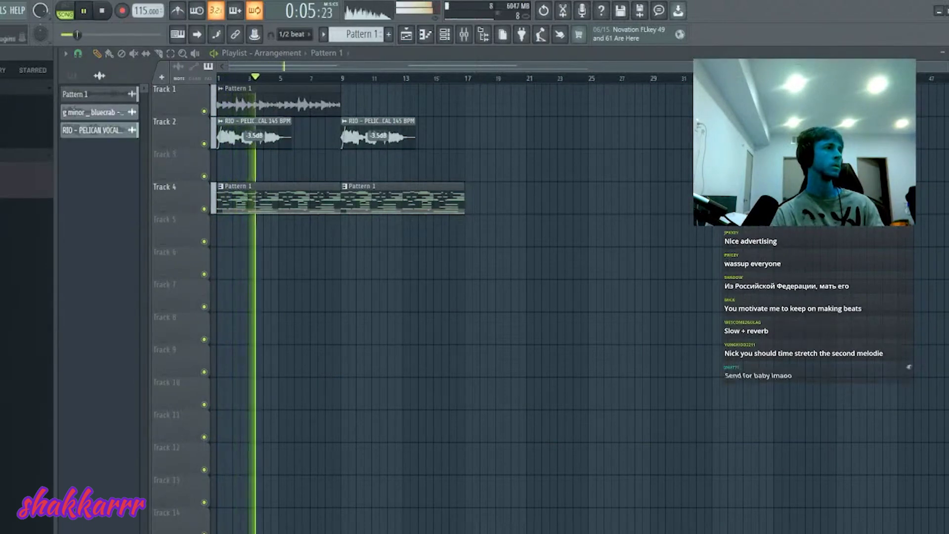
{"action": "left_click_drag", "start_coordinate": [134, 7], "coordinate": [140, 12]}
{"action": "key", "text": "space"}
{"action": "key", "text": "space"}
{"action": "key", "text": "space"}
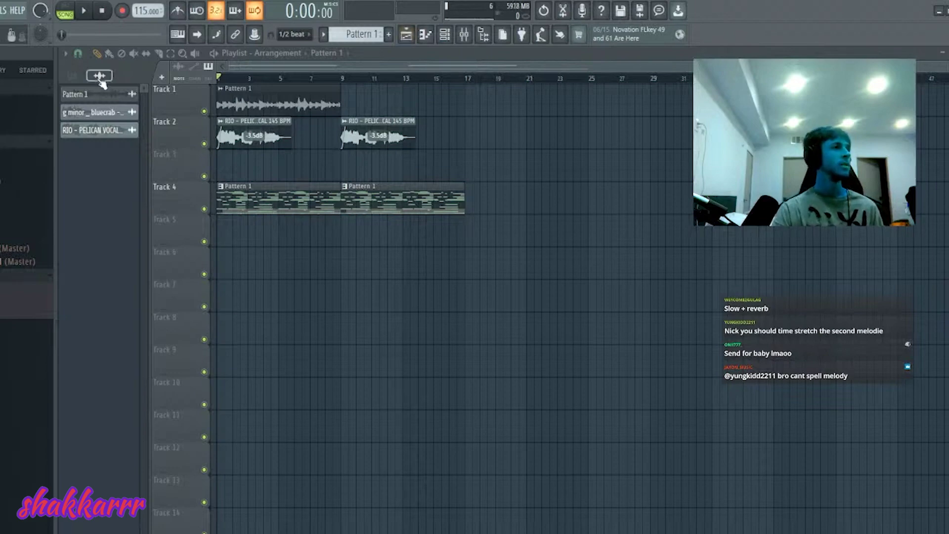
{"action": "left_click", "coordinate": [126, 76]}
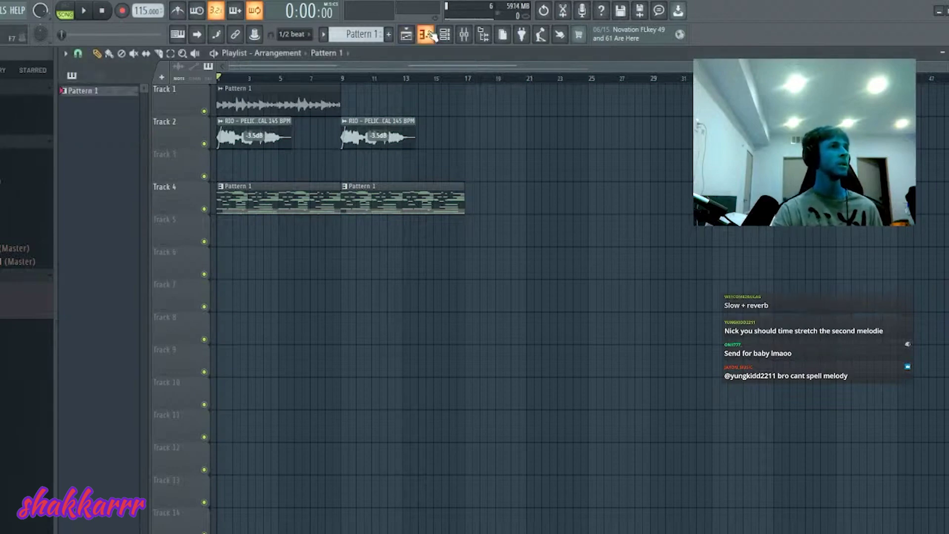
Step: Open the Keyscape notes of Pattern 1 on Track 4 from bar 1 and show the tempo events below them
{"action": "double_click", "coordinate": [299, 203]}
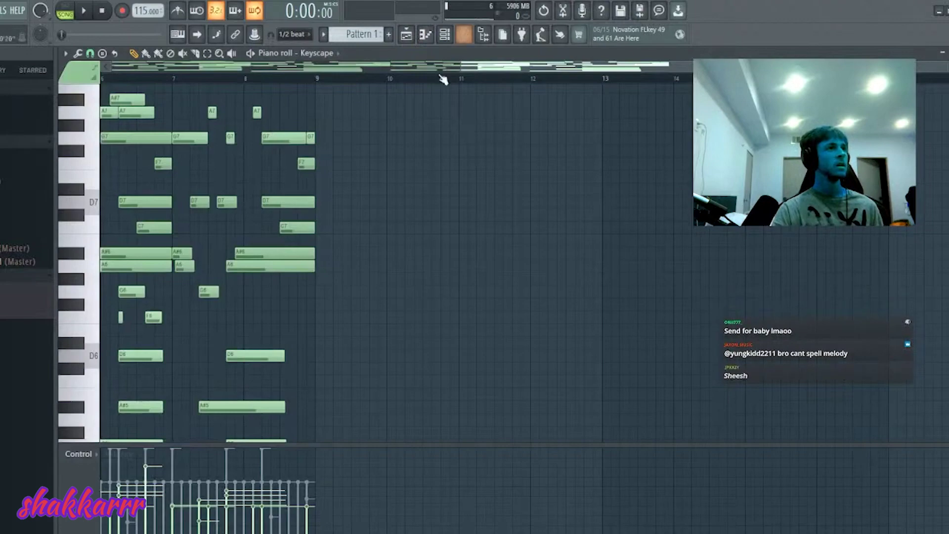
{"action": "left_click_drag", "start_coordinate": [449, 67], "coordinate": [405, 81]}
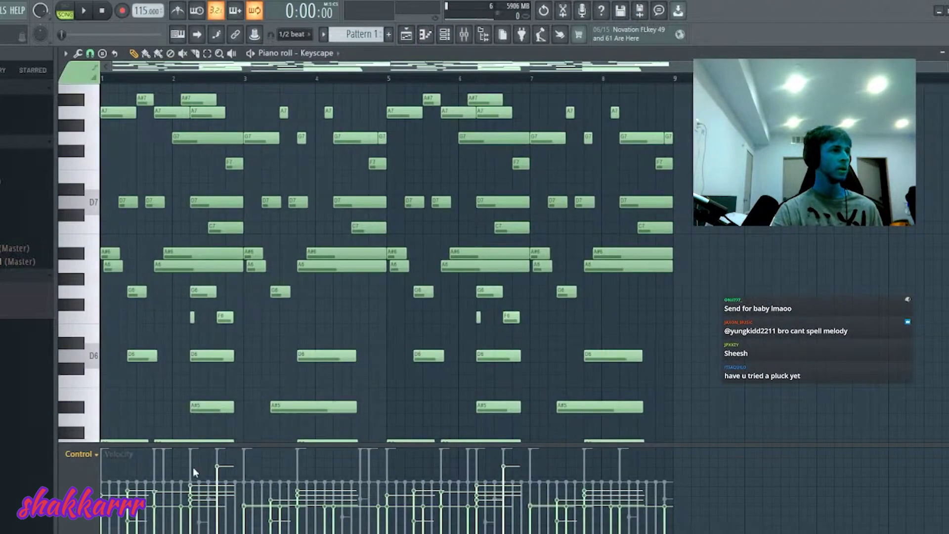
{"action": "left_click", "coordinate": [190, 515]}
{"action": "right_click", "coordinate": [122, 532]}
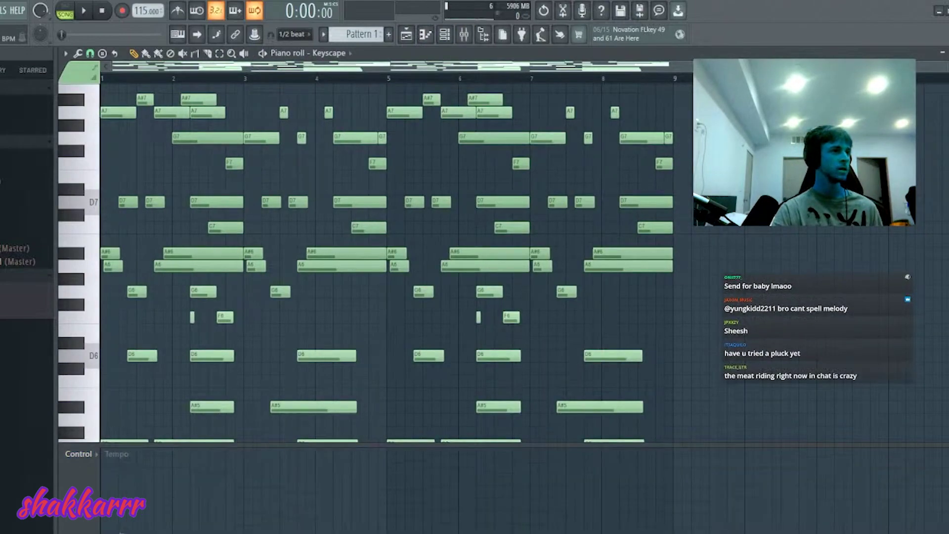
Step: Draw a rising tempo ramp from bar 1 to about bar 3.5 and clear it from the event lane
{"action": "left_click_drag", "start_coordinate": [121, 532], "coordinate": [277, 476]}
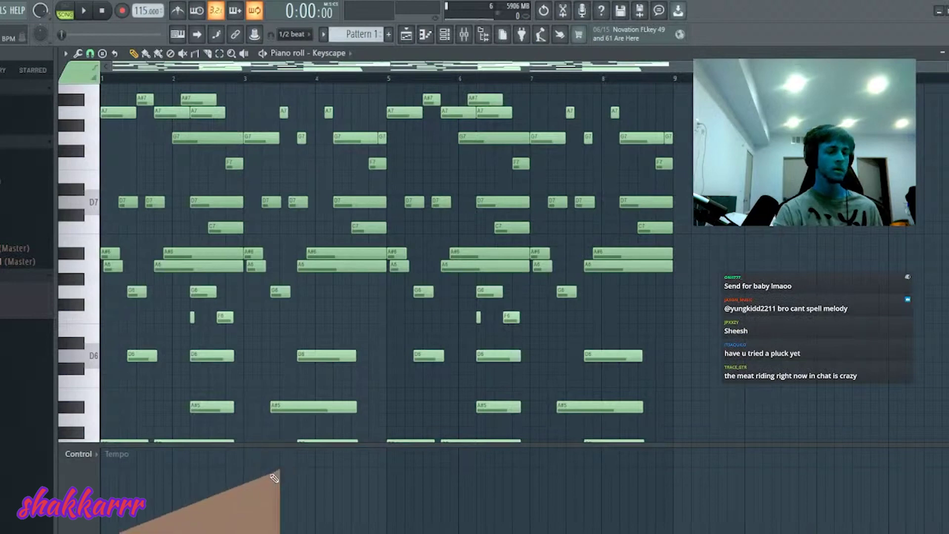
{"action": "key", "text": "ctrl+x"}
{"action": "key", "text": "ctrl+z"}
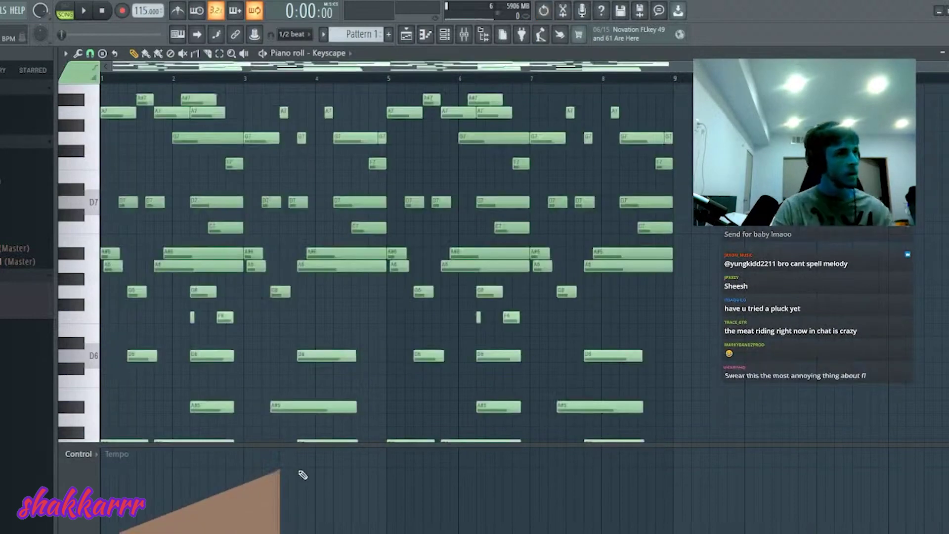
{"action": "mouse_move", "coordinate": [159, 402]}
{"action": "left_mouse_down"}
{"action": "mouse_move", "coordinate": [72, 317]}
{"action": "mouse_move", "coordinate": [273, 477]}
{"action": "left_mouse_up"}
{"action": "scroll", "coordinate": [260, 459], "scroll_direction": "down", "scroll_amount": 7}
{"action": "scroll", "coordinate": [260, 459], "scroll_direction": "up", "scroll_amount": 3}
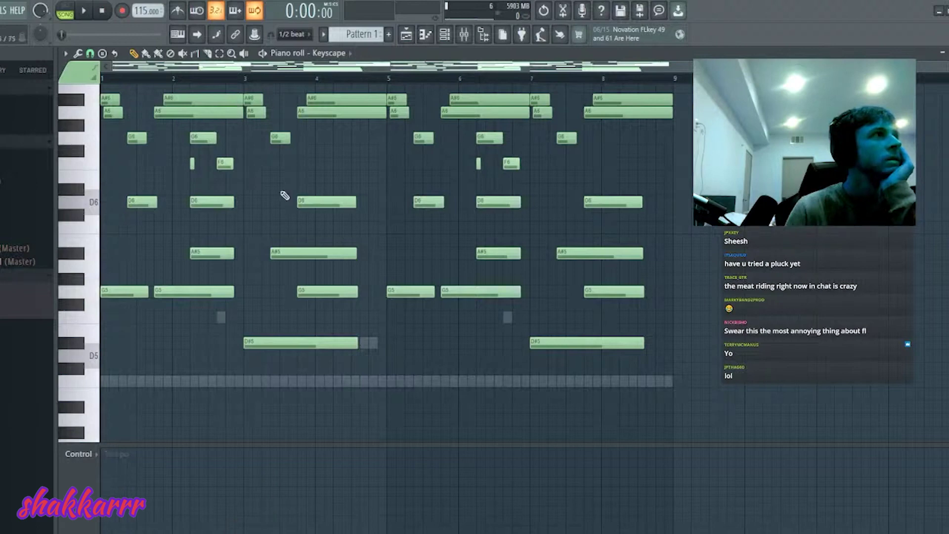
Step: Test the playback briefly and fill the tempo events from bar 1 to nearly bar 7 at a constant, raised level
{"action": "left_click", "coordinate": [83, 11]}
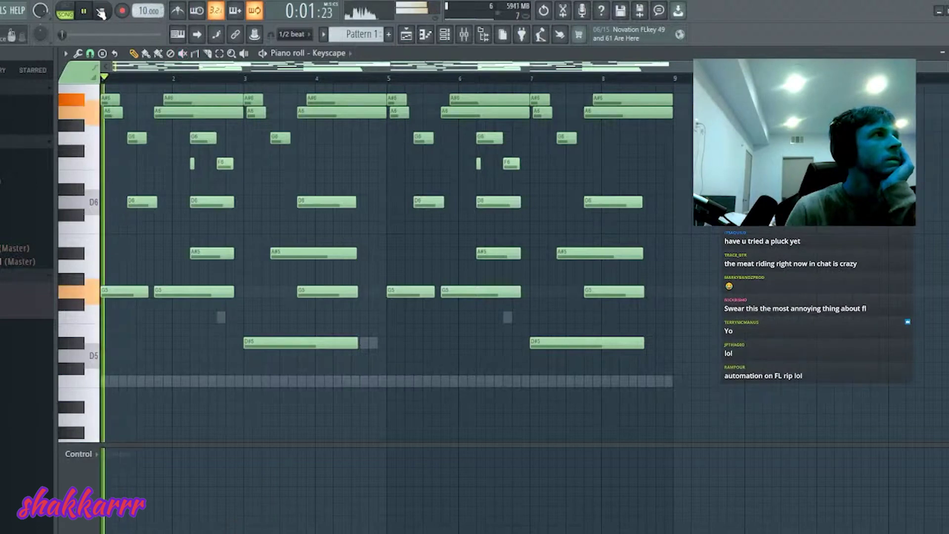
{"action": "left_click", "coordinate": [101, 12]}
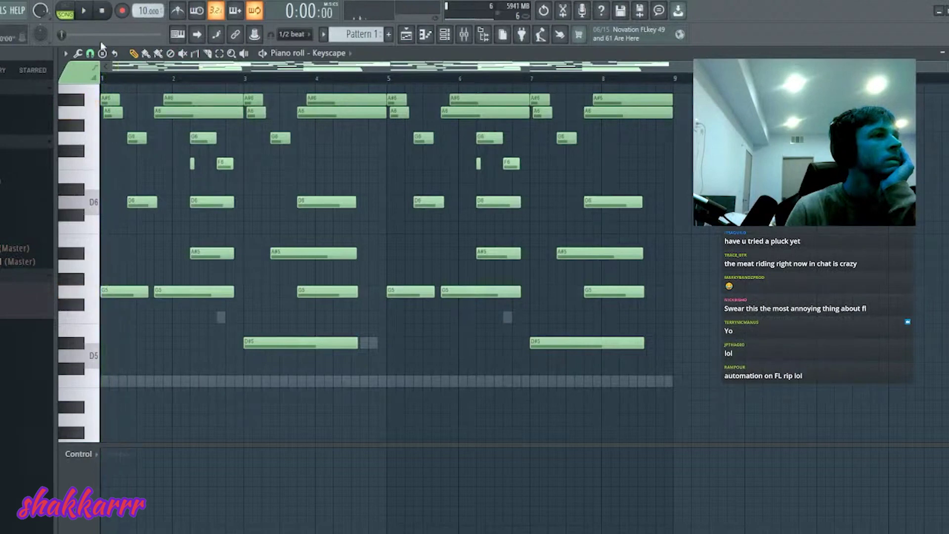
{"action": "left_click", "coordinate": [118, 488]}
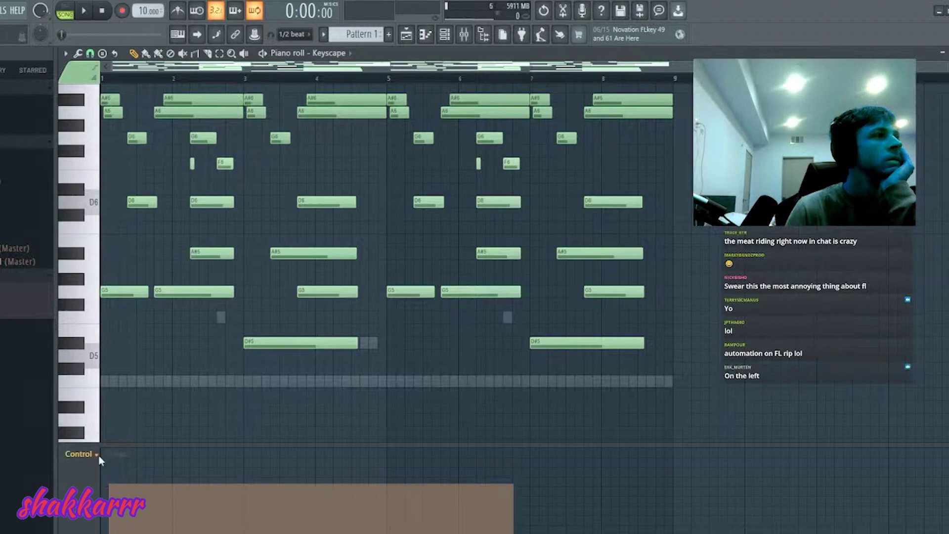
{"action": "scroll", "coordinate": [192, 528], "scroll_direction": "up", "scroll_amount": 1}
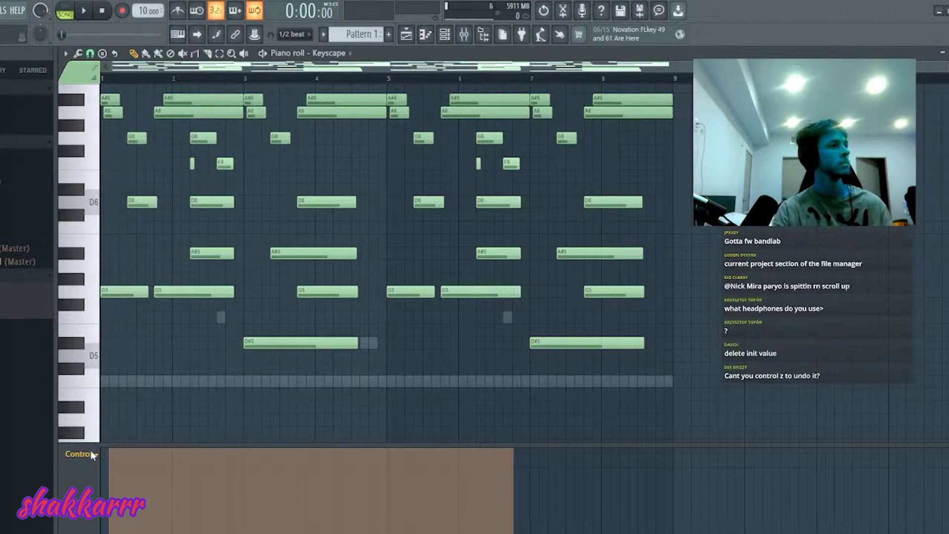
Step: Clear the tempo events between bars 1 and 7 of Pattern 1 and test the playback briefly
{"action": "left_click", "coordinate": [101, 524]}
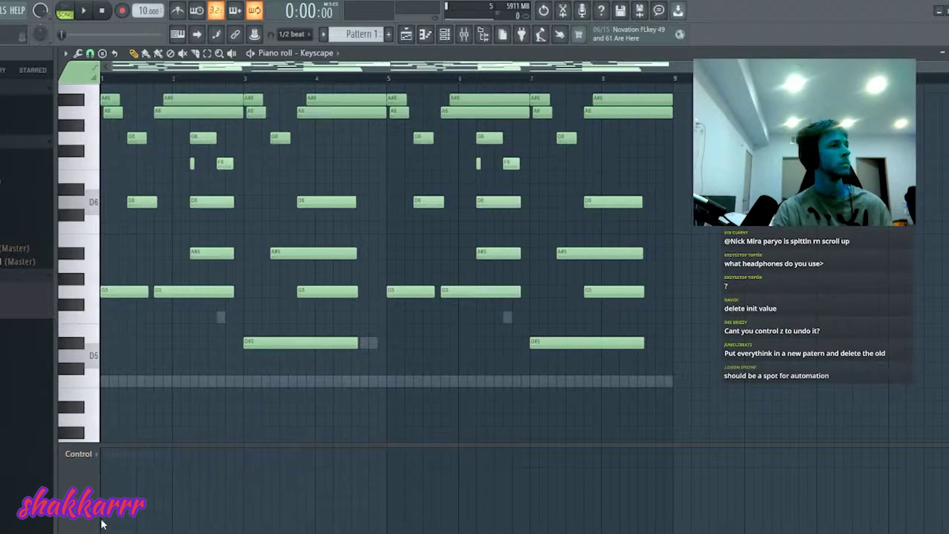
{"action": "key", "text": "F5"}
{"action": "key", "text": "F5"}
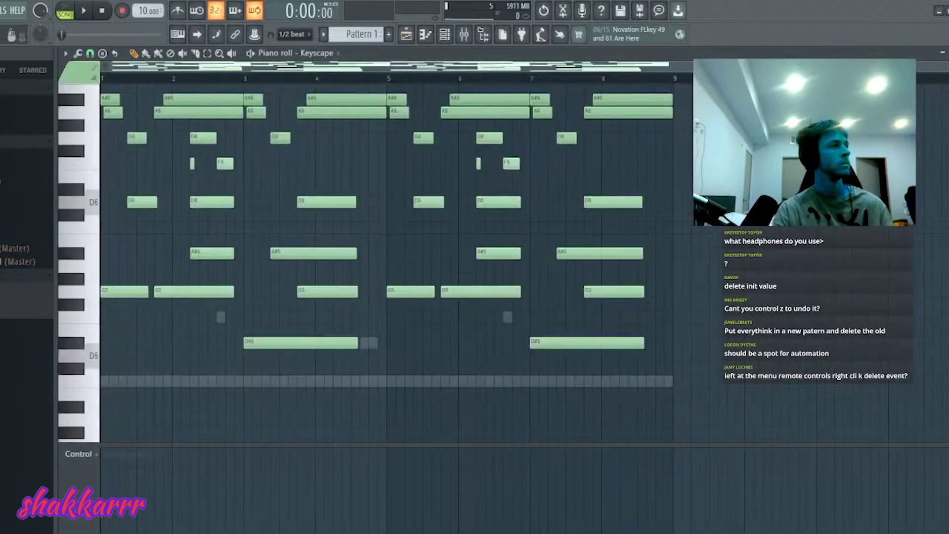
{"action": "key", "text": "space"}
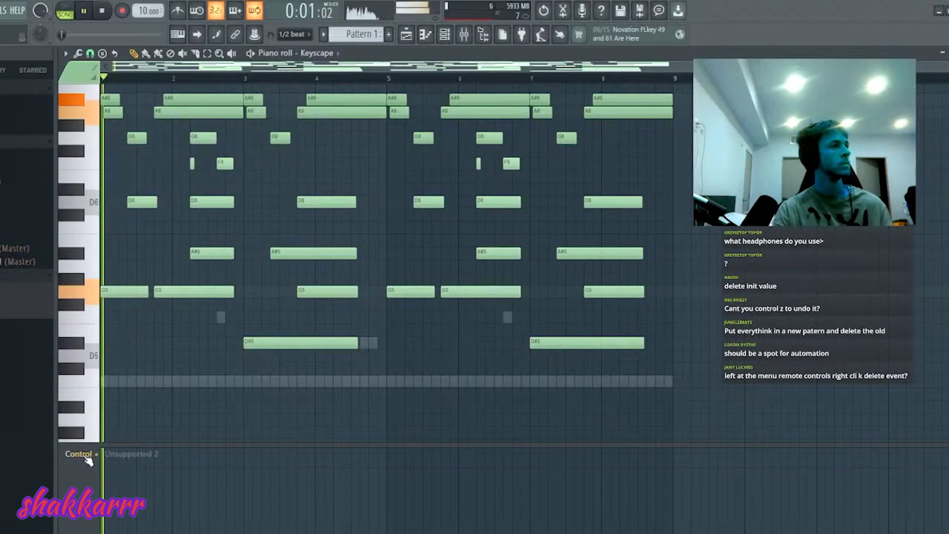
{"action": "key", "text": "space"}
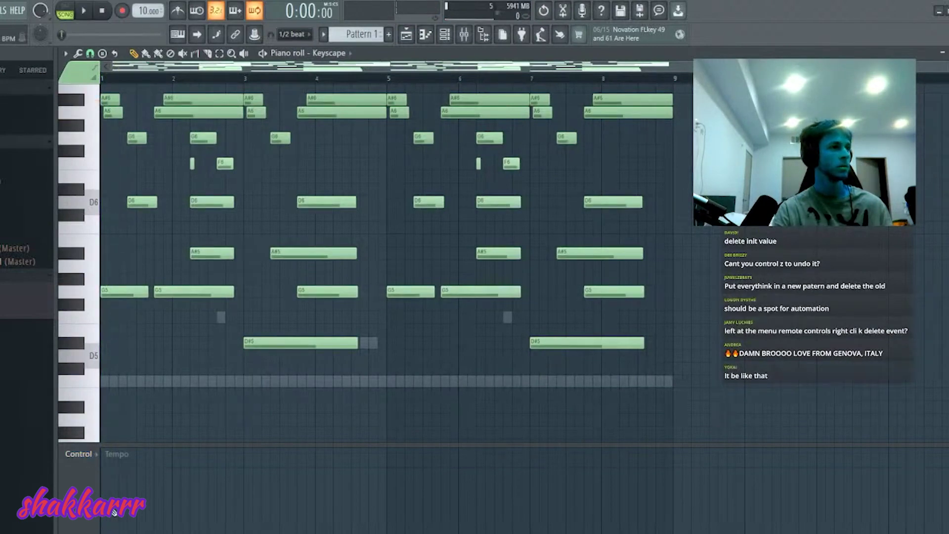
Step: Draw a falling tempo ramp from bar 1 to nearly bar 4 and play the song
{"action": "mouse_move", "coordinate": [113, 511]}
{"action": "left_mouse_down"}
{"action": "mouse_move", "coordinate": [742, 501]}
{"action": "mouse_move", "coordinate": [70, 485]}
{"action": "mouse_move", "coordinate": [11, 372]}
{"action": "mouse_move", "coordinate": [101, 434]}
{"action": "left_mouse_up"}
{"action": "key", "text": "space"}
{"action": "key", "text": "space"}
{"action": "key", "text": "space"}
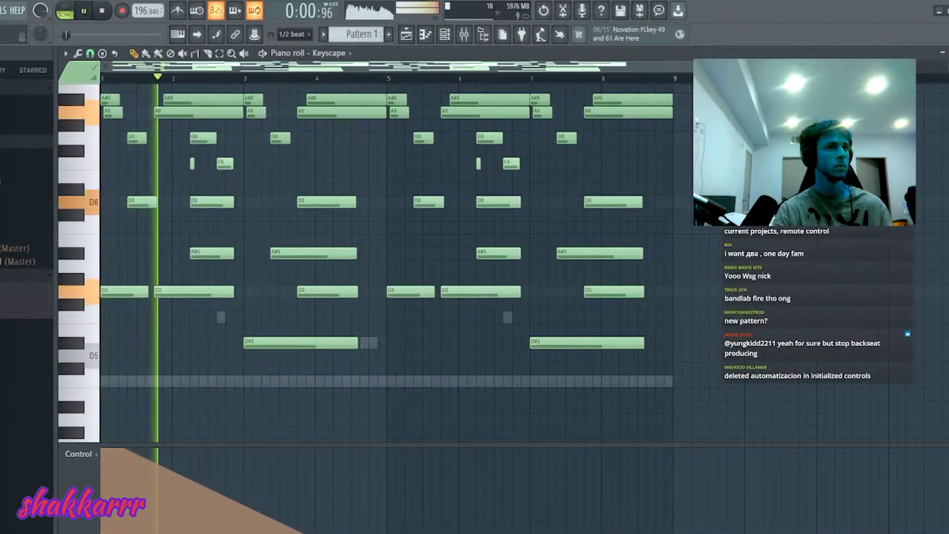
Step: Redraw the tempo events as a low, nearly level line across the pattern and play the song
{"action": "mouse_move", "coordinate": [688, 512]}
{"action": "left_mouse_down"}
{"action": "mouse_move", "coordinate": [541, 531]}
{"action": "mouse_move", "coordinate": [100, 511]}
{"action": "left_mouse_up"}
{"action": "mouse_move", "coordinate": [685, 531]}
{"action": "left_mouse_down"}
{"action": "mouse_move", "coordinate": [101, 533]}
{"action": "mouse_move", "coordinate": [948, 530]}
{"action": "left_mouse_up"}
{"action": "key", "text": "space"}
{"action": "key", "text": "space"}
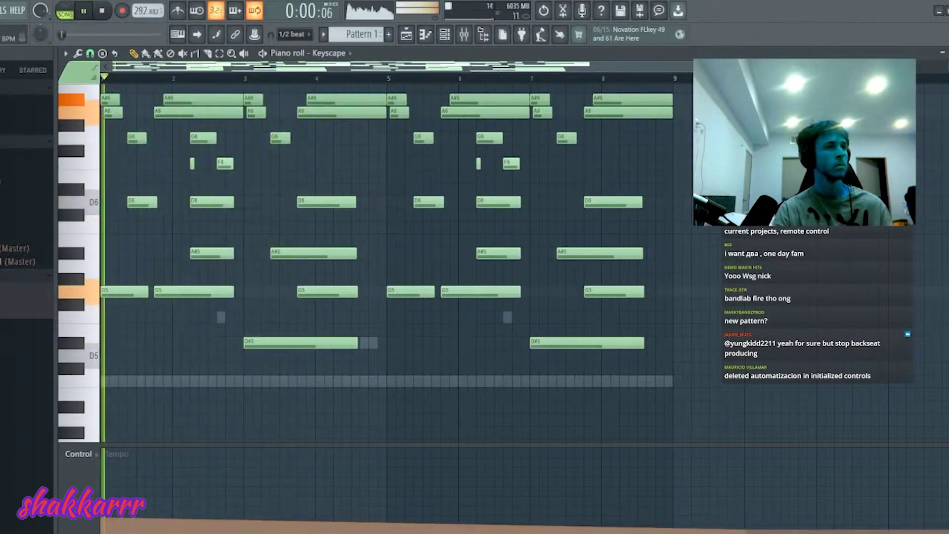
Step: Erase the tempo events from bar 1 to about bar 5.25 during playback and stop the song
{"action": "left_click_drag", "start_coordinate": [100, 533], "coordinate": [262, 533]}
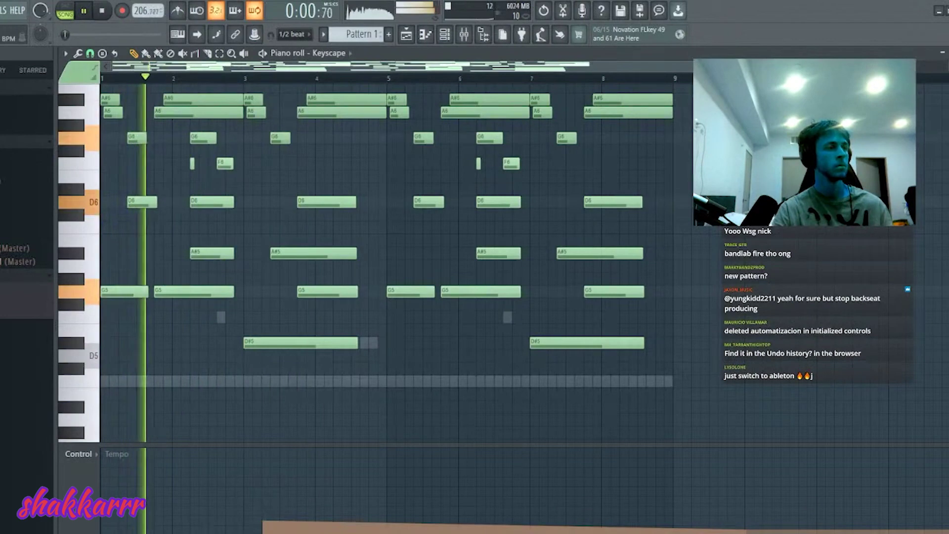
{"action": "left_click_drag", "start_coordinate": [406, 531], "coordinate": [263, 532]}
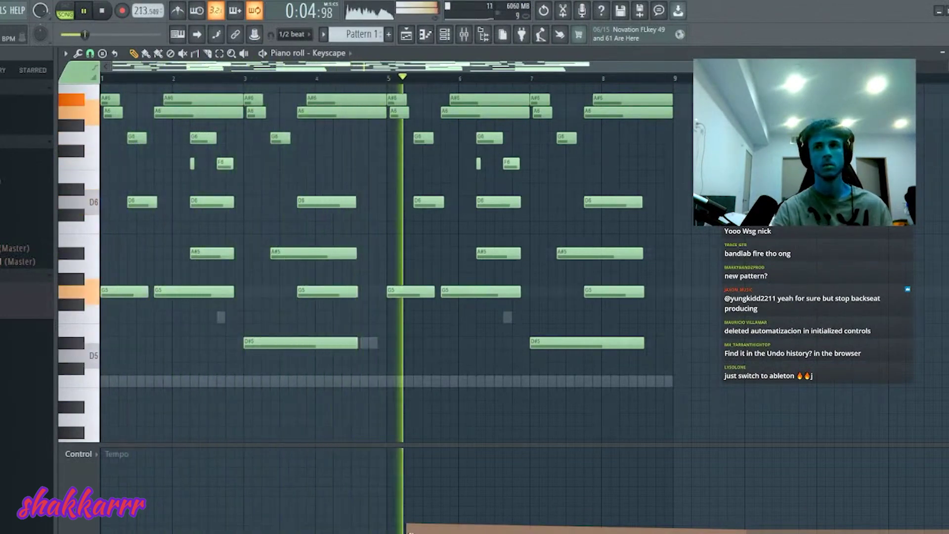
{"action": "key", "text": "space"}
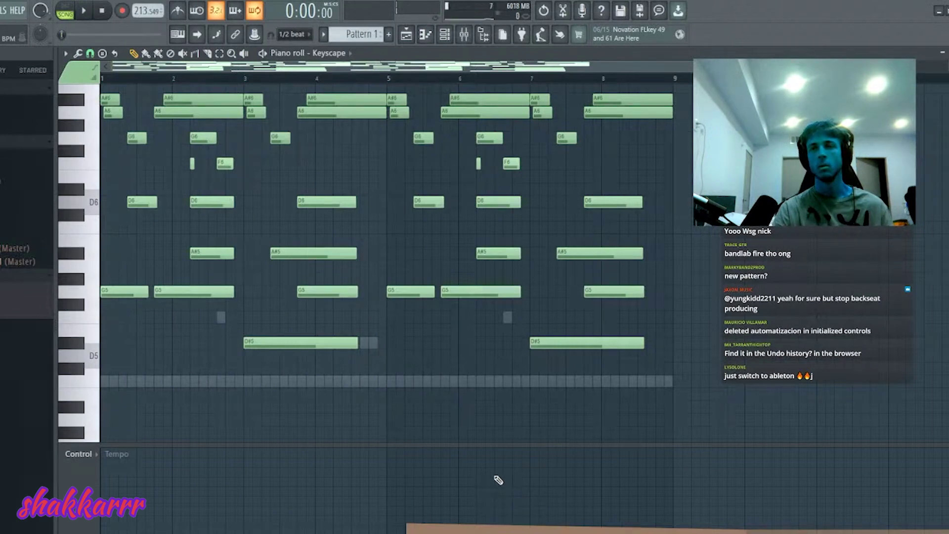
Step: Copy the Keyscape and drum notes of Pattern 1 into a new pattern, Pattern 2, and inspect its Keyscape notes
{"action": "left_click_drag", "start_coordinate": [734, 413], "coordinate": [101, 84]}
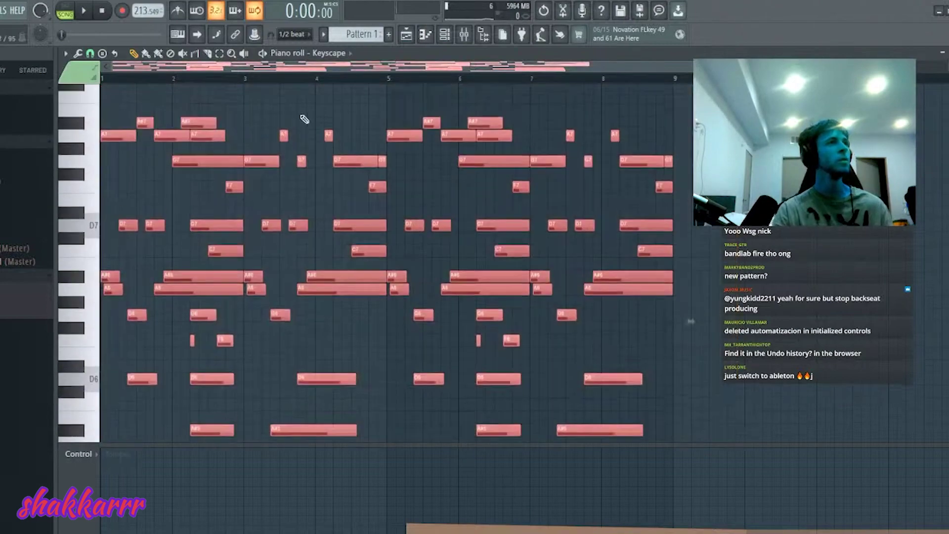
{"action": "key", "text": "Escape"}
{"action": "left_click_drag", "start_coordinate": [173, 171], "coordinate": [192, 209]}
{"action": "left_click", "coordinate": [388, 34]}
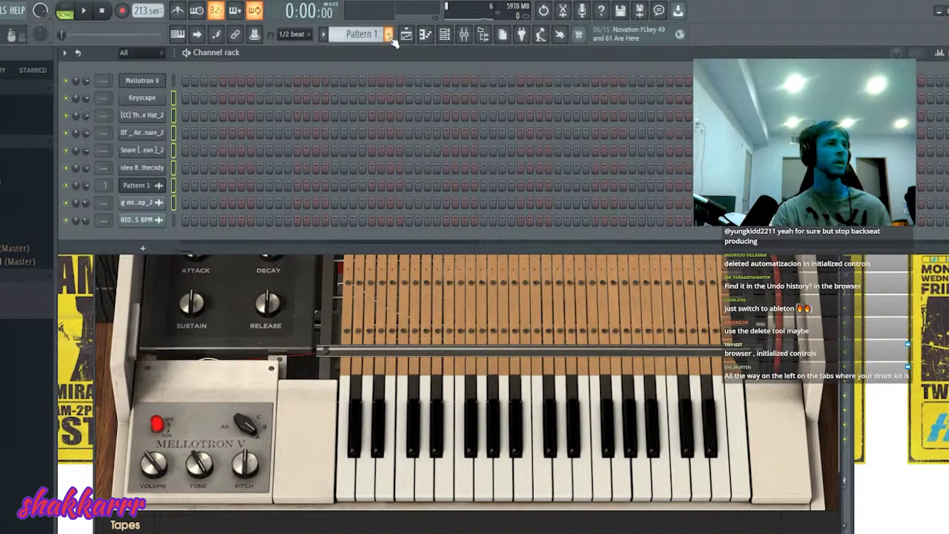
{"action": "key", "text": "F7"}
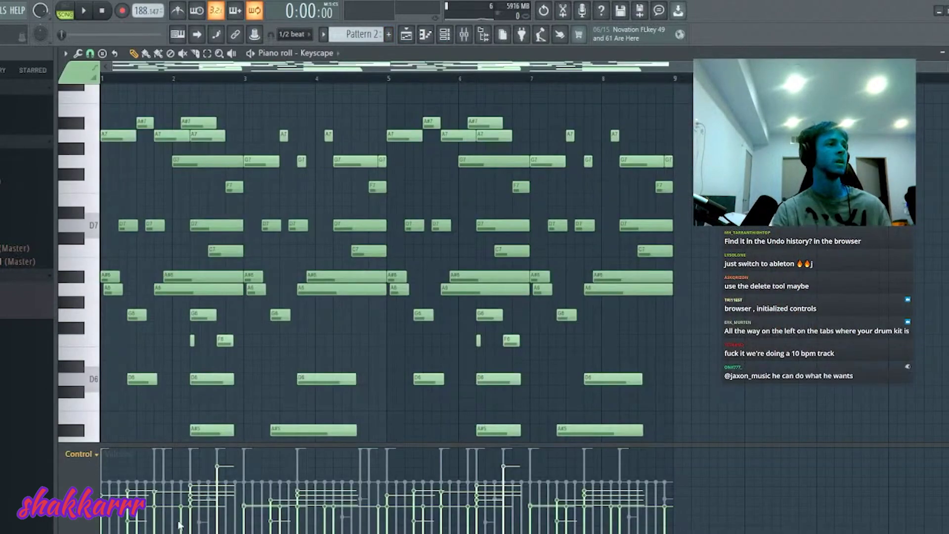
{"action": "scroll", "coordinate": [188, 515], "scroll_direction": "down", "scroll_amount": 3}
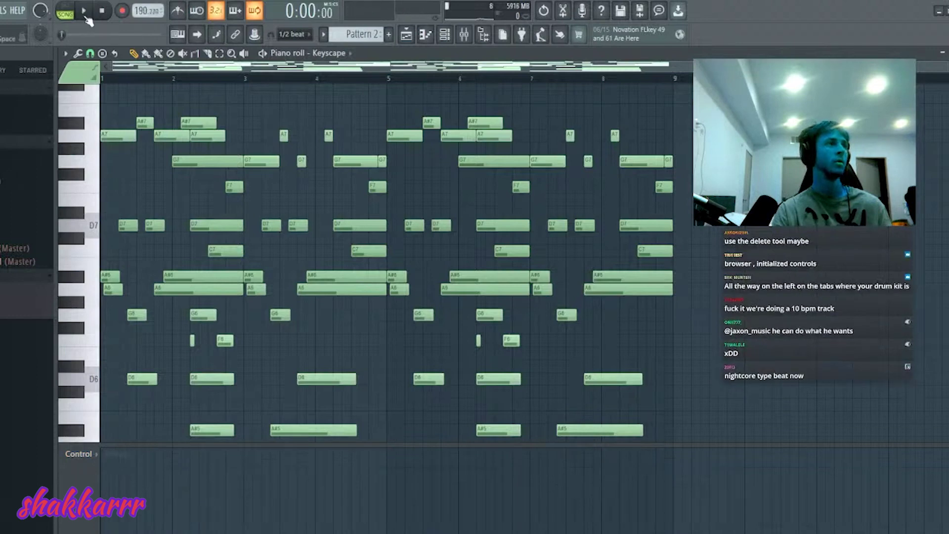
Step: Delete both Pattern 1 clips from Track 4 in the playlist
{"action": "left_click", "coordinate": [406, 33]}
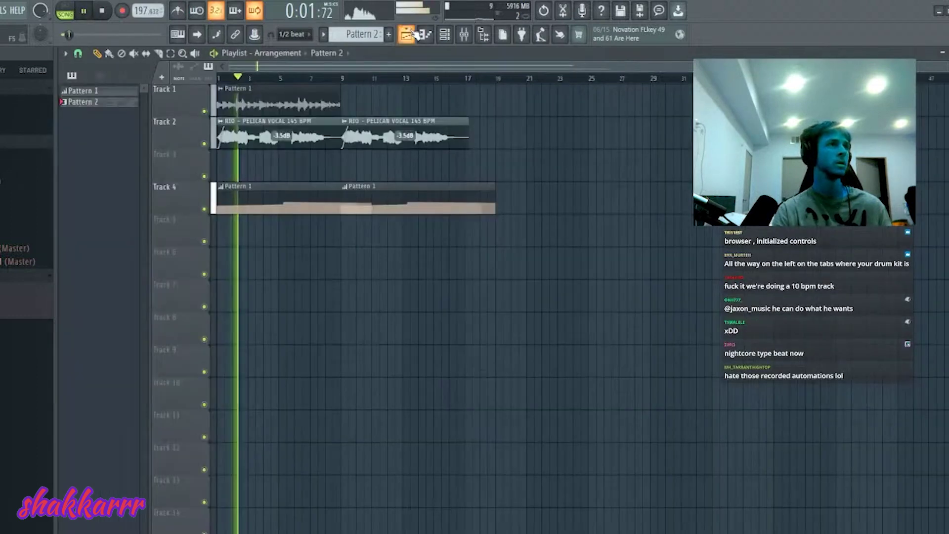
{"action": "right_click", "coordinate": [309, 191]}
{"action": "right_click", "coordinate": [352, 190]}
{"action": "key", "text": "space"}
{"action": "key", "text": "space"}
Step: Place Pattern 2 at bar 1 of Track 5 and duplicate the clip at bar 9
{"action": "left_click_drag", "start_coordinate": [84, 102], "coordinate": [81, 195]}
{"action": "key", "text": "space"}
{"action": "key", "text": "space"}
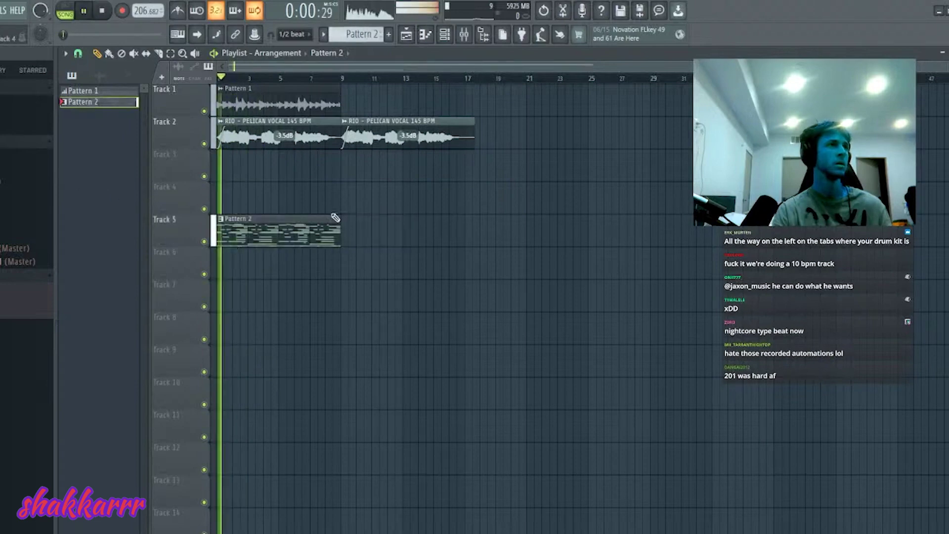
{"action": "left_click_drag", "start_coordinate": [328, 216], "coordinate": [277, 225], "text": "ctrl"}
{"action": "key", "text": "ctrl+b"}
Step: Open the Pattern 2 clip's notes and lower the song tempo to 171 BPM while checking the playback
{"action": "double_click", "coordinate": [269, 232]}
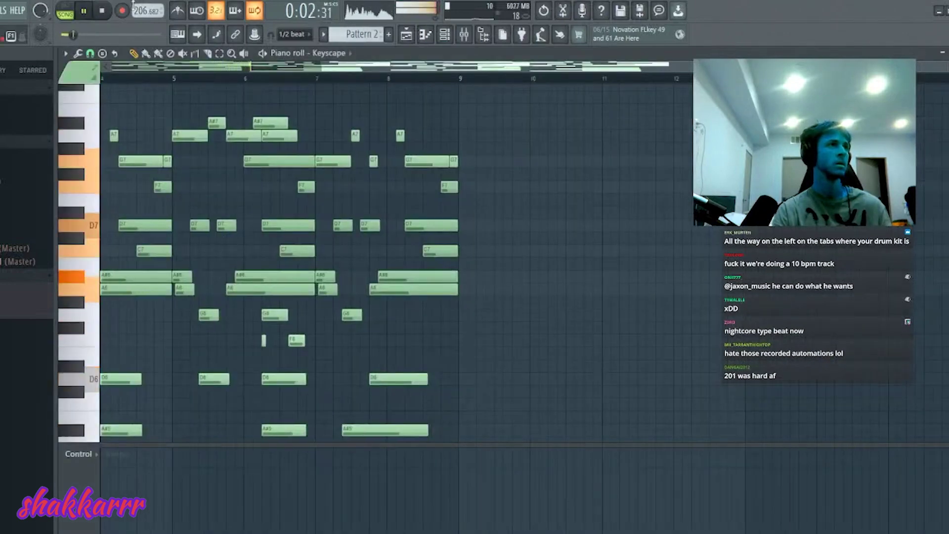
{"action": "left_click_drag", "start_coordinate": [139, 10], "coordinate": [140, 33]}
{"action": "key", "text": "space"}
{"action": "key", "text": "space"}
{"action": "key", "text": "space"}
{"action": "key", "text": "space"}
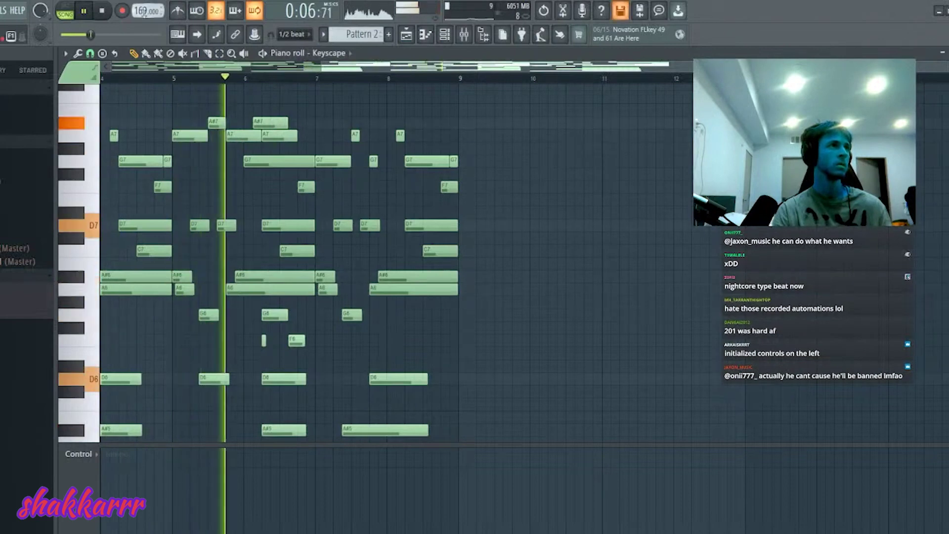
Step: Duplicate the Pattern 1 audio clip on Track 1 at bar 9
{"action": "left_click", "coordinate": [405, 34]}
{"action": "left_click_drag", "start_coordinate": [372, 97], "coordinate": [289, 100]}
{"action": "key", "text": "ctrl+b"}
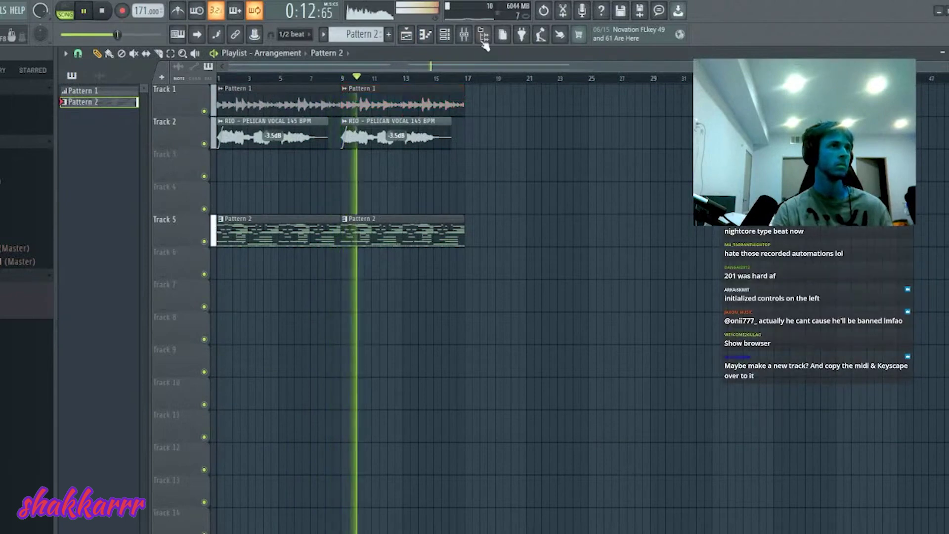
Step: Open the Keyscape notes of Pattern 2 in pattern mode and transpose them down one octave
{"action": "left_click", "coordinate": [444, 34]}
{"action": "key", "text": "space"}
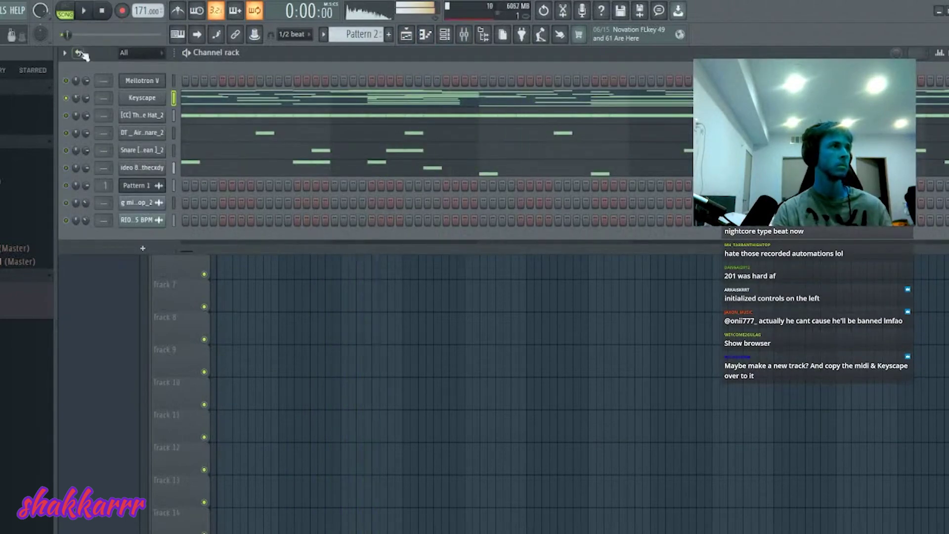
{"action": "left_click", "coordinate": [68, 9]}
{"action": "left_click", "coordinate": [201, 98]}
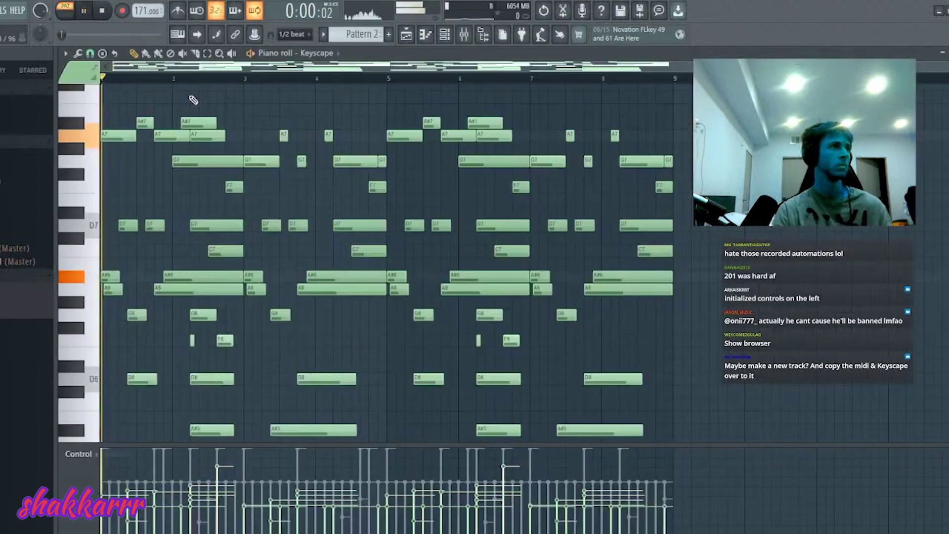
{"action": "scroll", "coordinate": [198, 208], "scroll_direction": "down", "scroll_amount": 3}
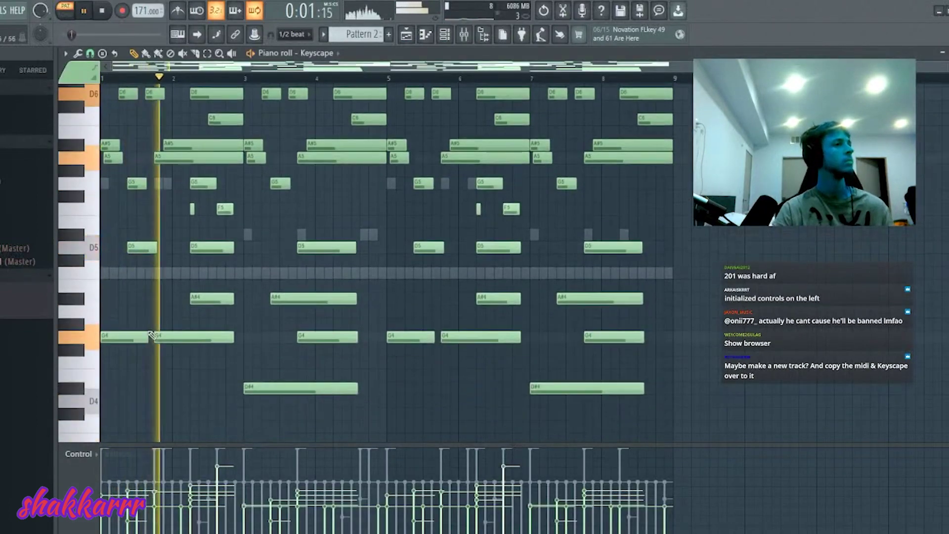
Step: Add short A#4 notes at bar 1 and about bar 1.75, and slightly shorten the first D5 note
{"action": "left_click_drag", "start_coordinate": [141, 290], "coordinate": [104, 301]}
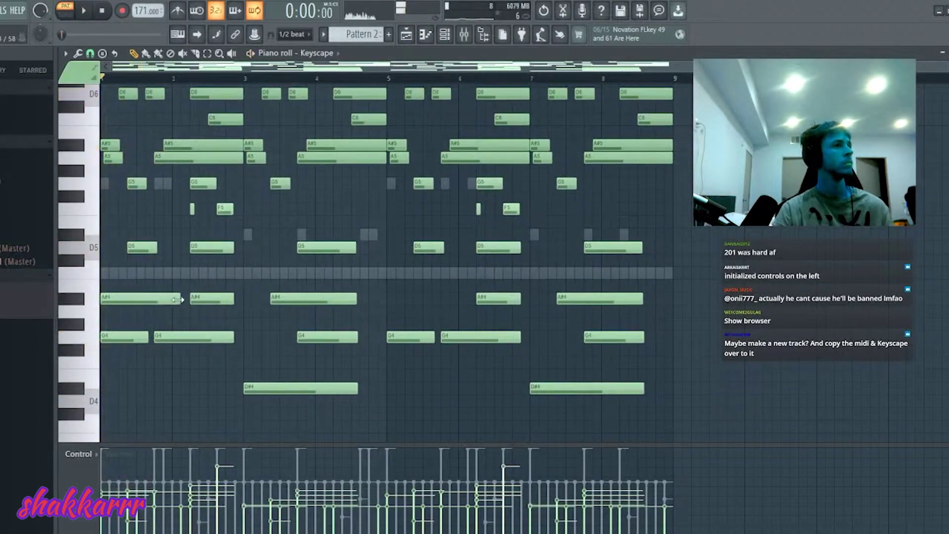
{"action": "left_click_drag", "start_coordinate": [171, 305], "coordinate": [118, 297]}
{"action": "key", "text": "space"}
{"action": "key", "text": "space"}
{"action": "left_click_drag", "start_coordinate": [156, 248], "coordinate": [153, 248]}
{"action": "key", "text": "space"}
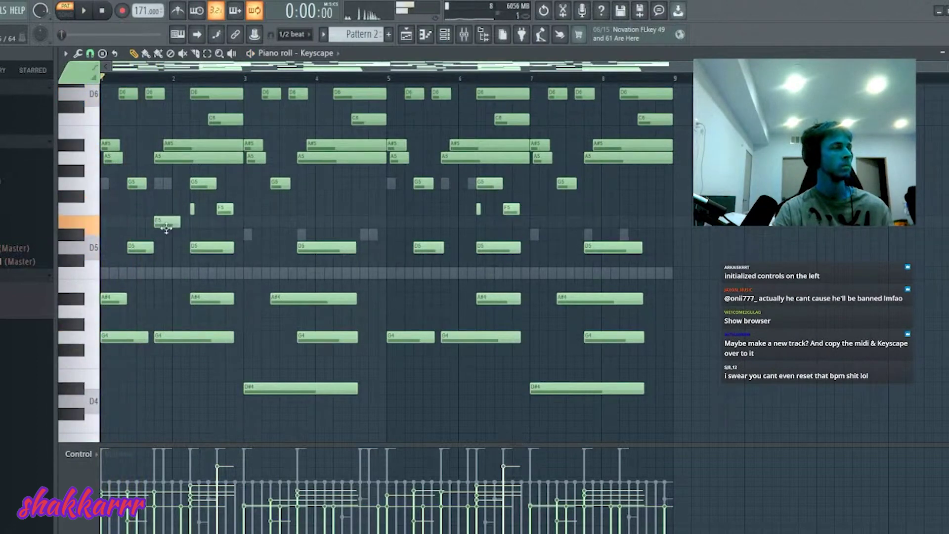
{"action": "left_click_drag", "start_coordinate": [166, 209], "coordinate": [166, 298]}
{"action": "key", "text": "space"}
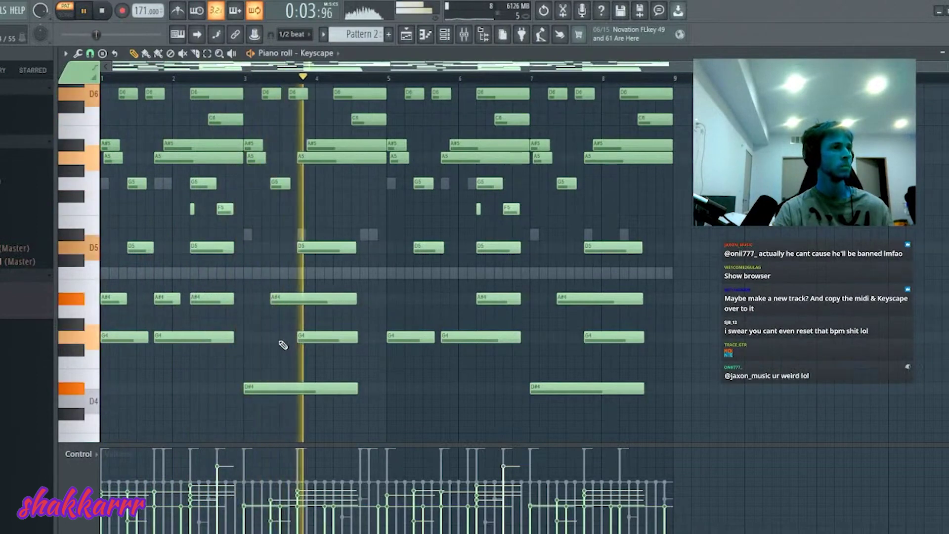
Step: Move the G4 note at about bar 3.75 to bar 3, shorten it and add a matching G4 at about bar 3.75
{"action": "left_click_drag", "start_coordinate": [309, 337], "coordinate": [256, 337]}
{"action": "key", "text": "space"}
{"action": "key", "text": "space"}
{"action": "left_click_drag", "start_coordinate": [303, 337], "coordinate": [268, 337]}
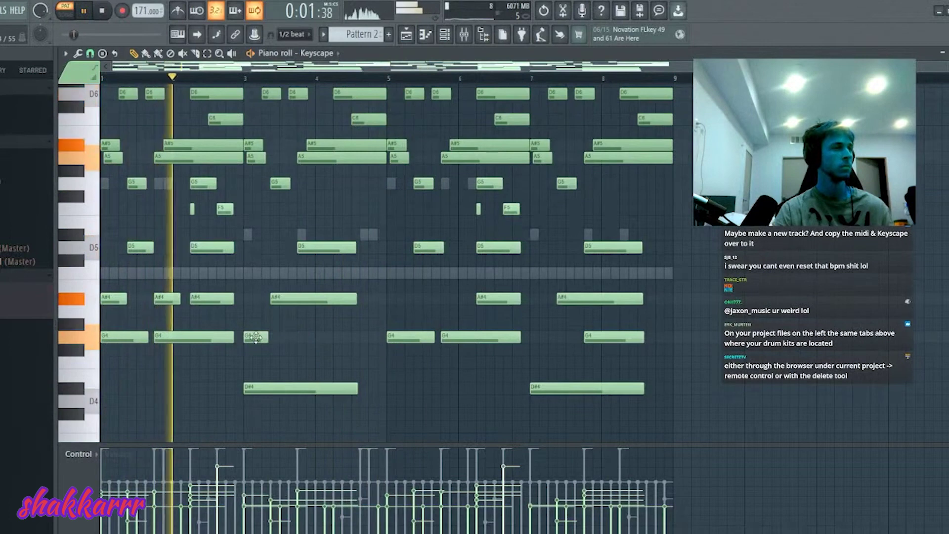
{"action": "left_click", "coordinate": [304, 338]}
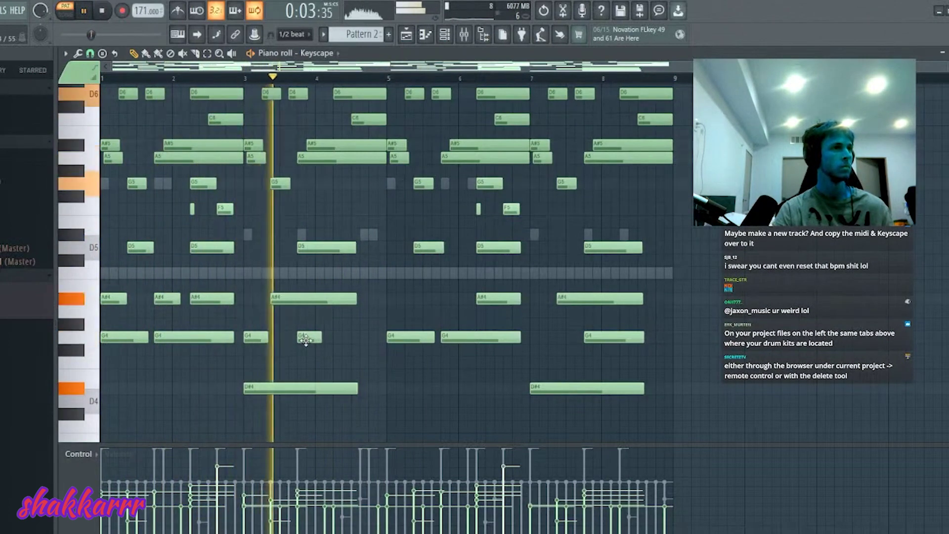
Step: Try the two short G4 notes in bar 3 one octave higher and move them back down
{"action": "left_click_drag", "start_coordinate": [318, 328], "coordinate": [259, 345], "text": "ctrl"}
{"action": "key", "text": "ctrl+Up"}
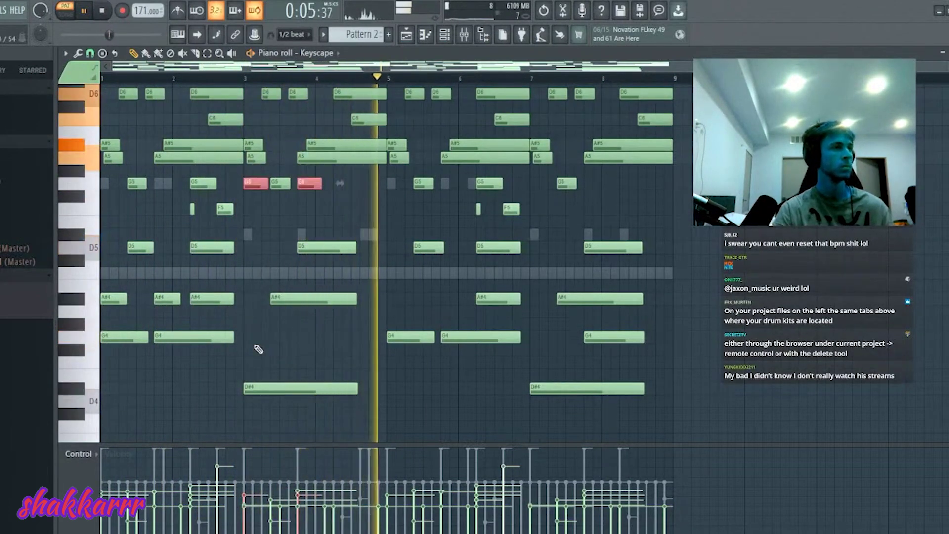
{"action": "key", "text": "ctrl+Down"}
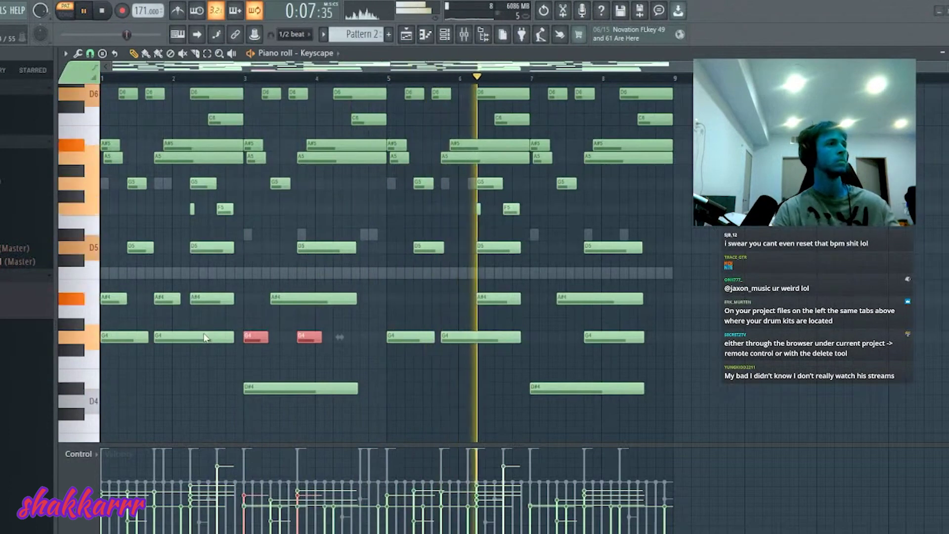
Step: Transpose the two G4 notes in bars 1 and 2 down to G3 and copy them to bars 5 and 6
{"action": "left_click_drag", "start_coordinate": [205, 337], "coordinate": [116, 349], "text": "ctrl"}
{"action": "key", "text": "ctrl+Down"}
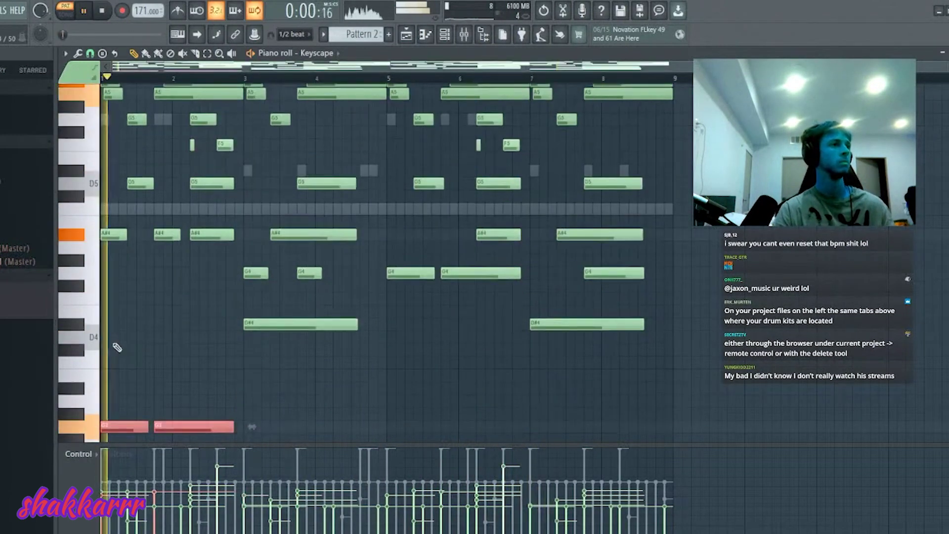
{"action": "scroll", "coordinate": [384, 275], "scroll_direction": "down", "scroll_amount": 2}
{"action": "left_click_drag", "start_coordinate": [360, 267], "coordinate": [138, 387], "text": "ctrl"}
{"action": "left_click_drag", "start_coordinate": [307, 286], "coordinate": [595, 289], "text": "shift"}
{"action": "right_click", "coordinate": [595, 288]}
Step: Try all Keyscape notes one and two semitones higher during playback and return them to the original key
{"action": "key", "text": "ctrl+a"}
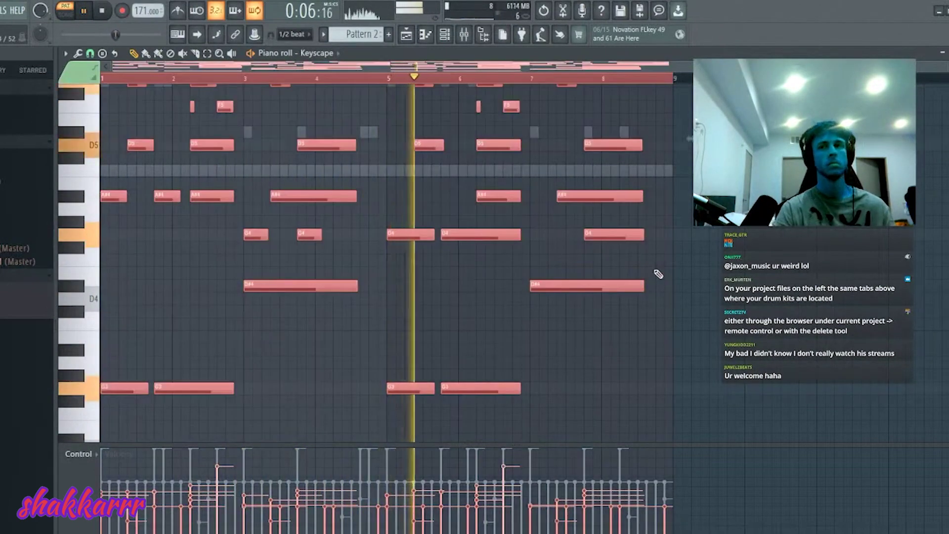
{"action": "key", "text": "shift+Up"}
{"action": "key", "text": "space"}
{"action": "key", "text": "space"}
{"action": "key", "text": "shift+Up"}
{"action": "key", "text": "space"}
{"action": "key", "text": "space"}
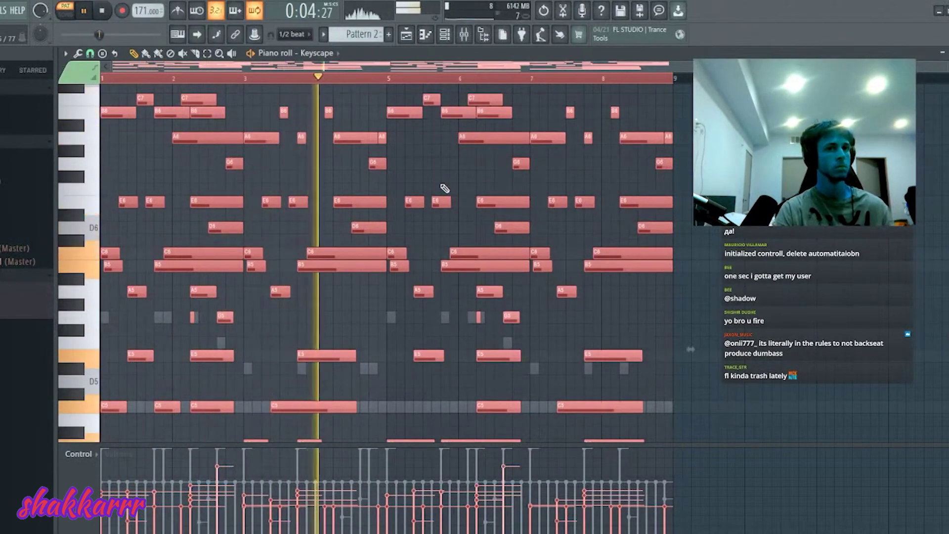
{"action": "key", "text": "shift+Down"}
{"action": "key", "text": "shift+Down"}
{"action": "key", "text": "space"}
{"action": "key", "text": "space"}
Step: Try all Keyscape notes one octave lower during playback, raise them back and deselect them
{"action": "key", "text": "ctrl+Down"}
{"action": "key", "text": "space"}
{"action": "key", "text": "space"}
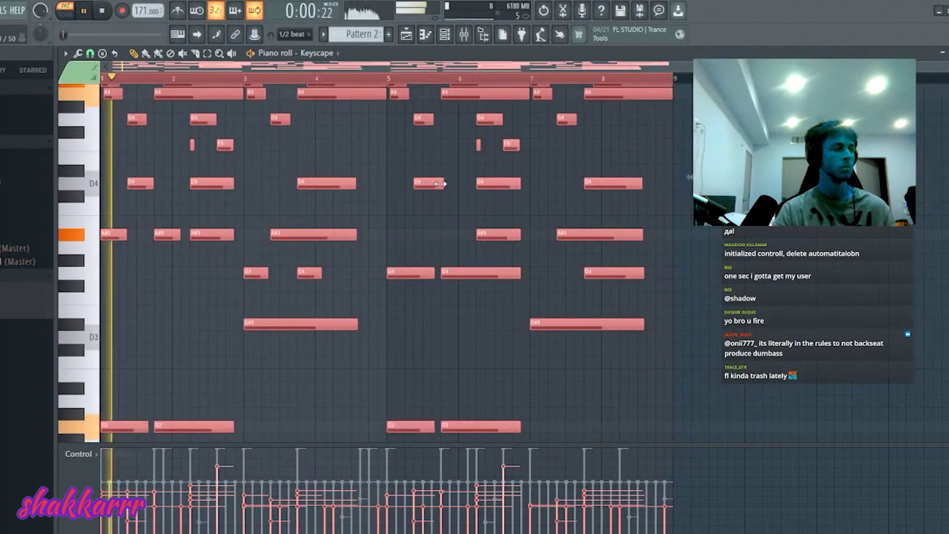
{"action": "key", "text": "ctrl+Up"}
{"action": "key", "text": "ctrl+d"}
{"action": "key", "text": "space"}
{"action": "key", "text": "space"}
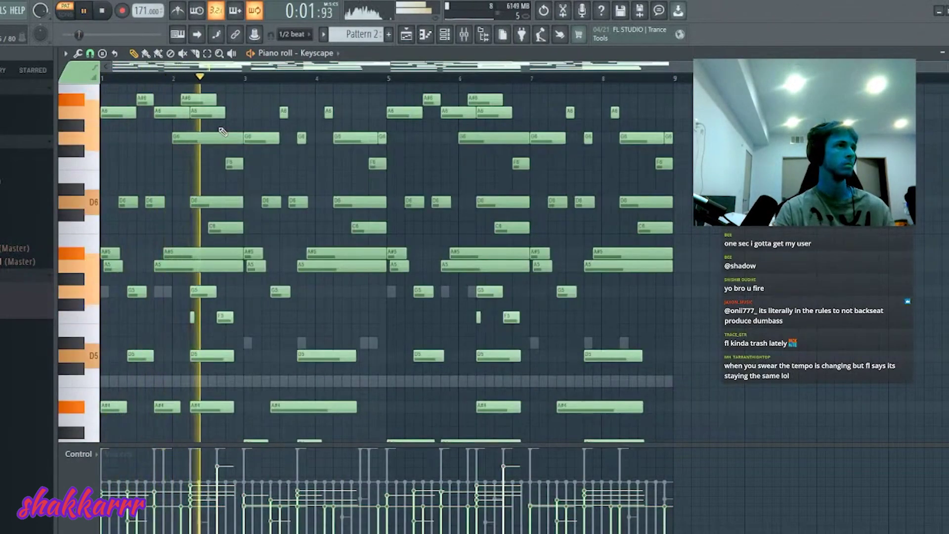
Step: Delete the upper Keyscape melody notes from F6 to A#6 across all eight bars and close the note editor
{"action": "left_click_drag", "start_coordinate": [689, 187], "coordinate": [95, 4]}
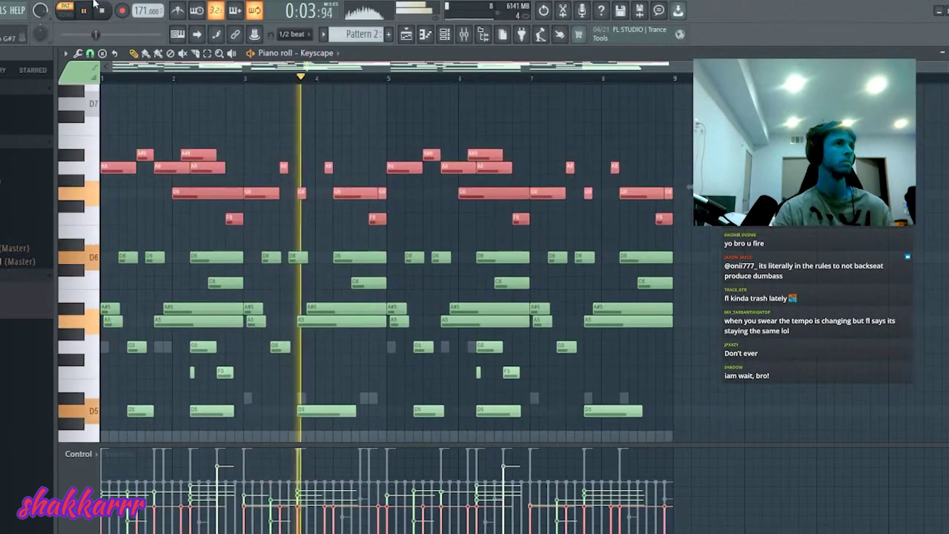
{"action": "key", "text": "Delete"}
{"action": "key", "text": "Escape"}
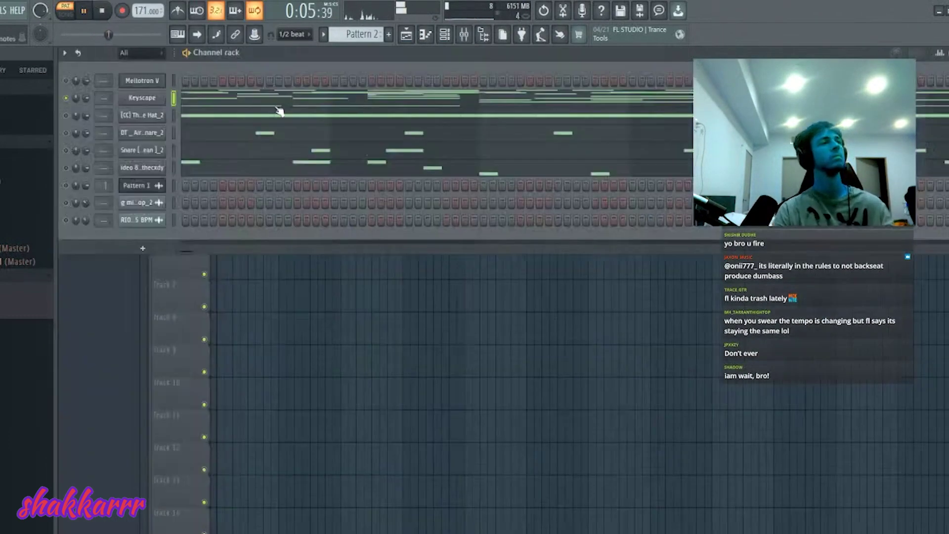
Step: Load the LA Custom C7 - Hard preset in Keyscape during playback, close the instrument and stop playback
{"action": "left_click", "coordinate": [144, 99]}
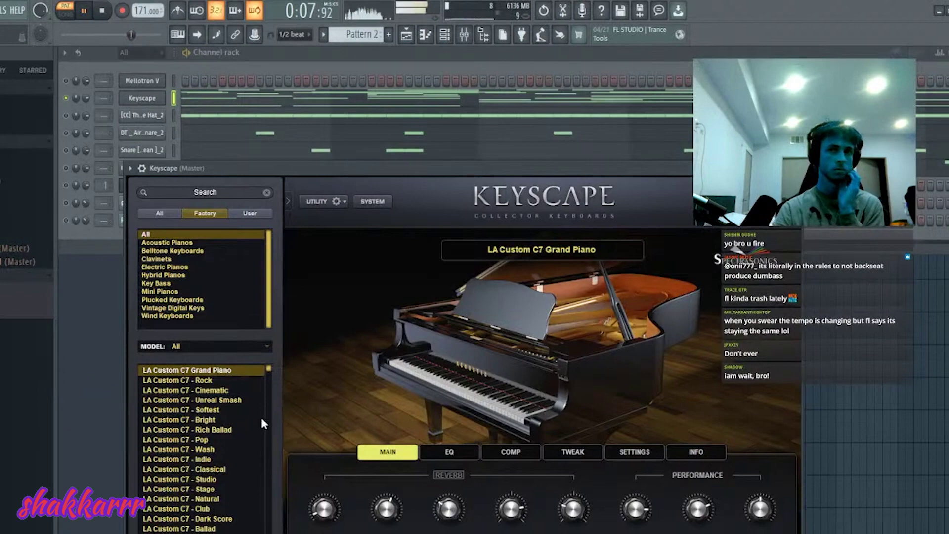
{"action": "scroll", "coordinate": [257, 417], "scroll_direction": "down", "scroll_amount": 3}
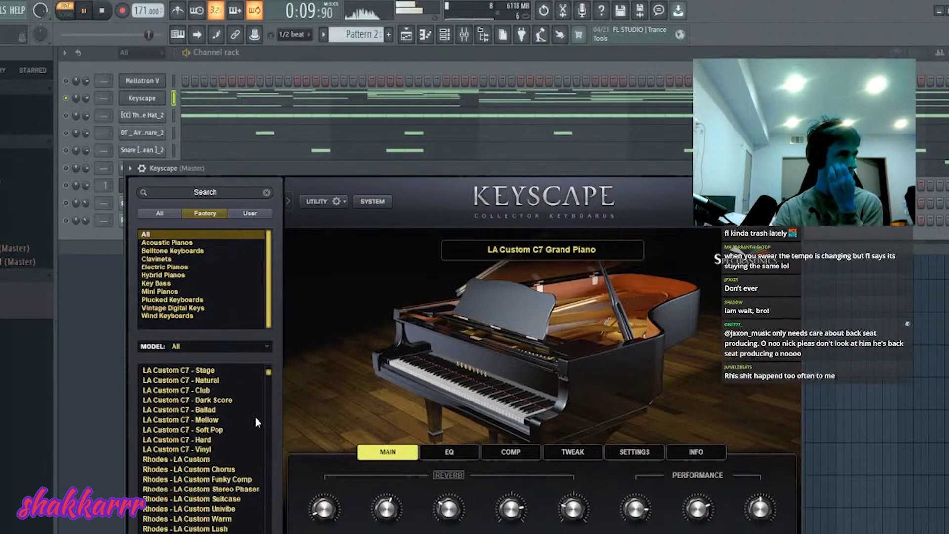
{"action": "left_click", "coordinate": [239, 437]}
{"action": "scroll", "coordinate": [237, 431], "scroll_direction": "down", "scroll_amount": 2}
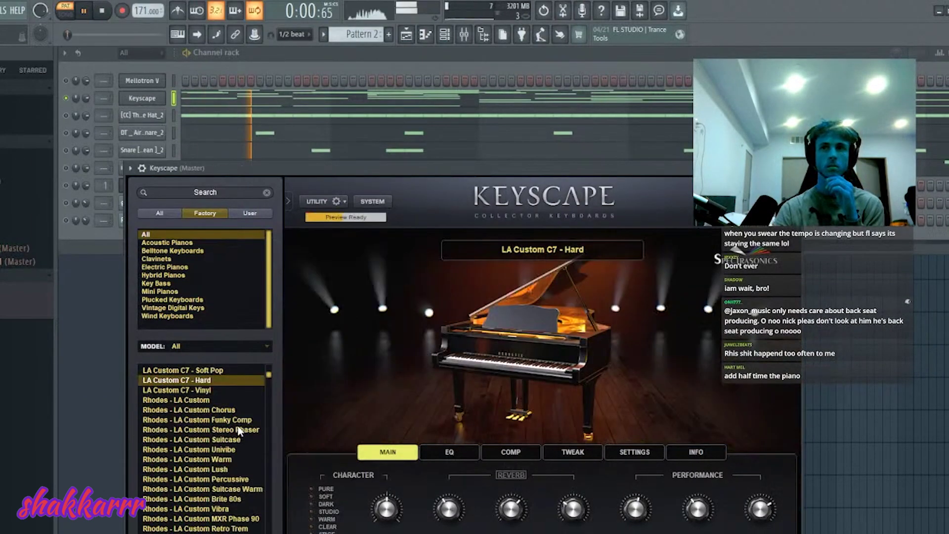
{"action": "scroll", "coordinate": [238, 431], "scroll_direction": "down", "scroll_amount": 1}
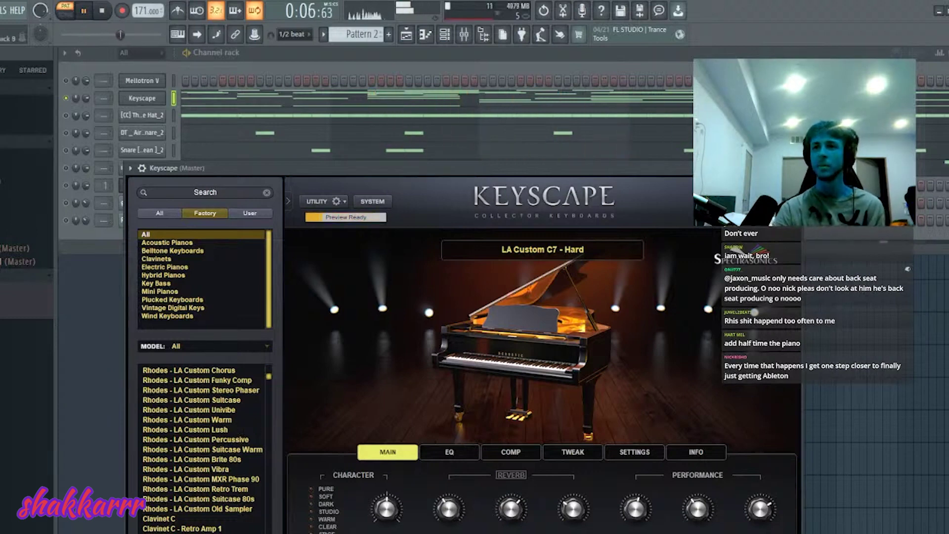
{"action": "left_click", "coordinate": [793, 168]}
{"action": "key", "text": "space"}
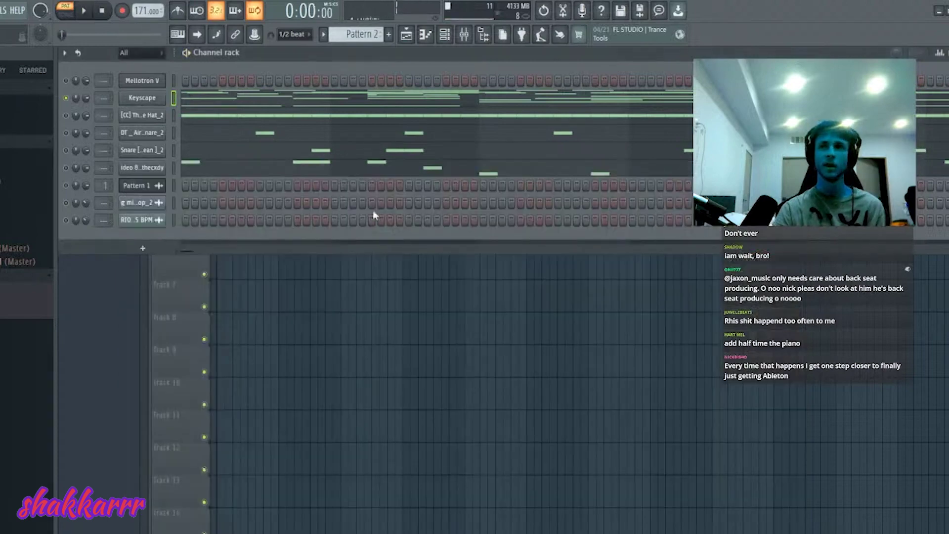
Step: Play Pattern 2 with all channels, open the Keyscape notes and delete the two short D6 notes in bar 7
{"action": "key", "text": "space"}
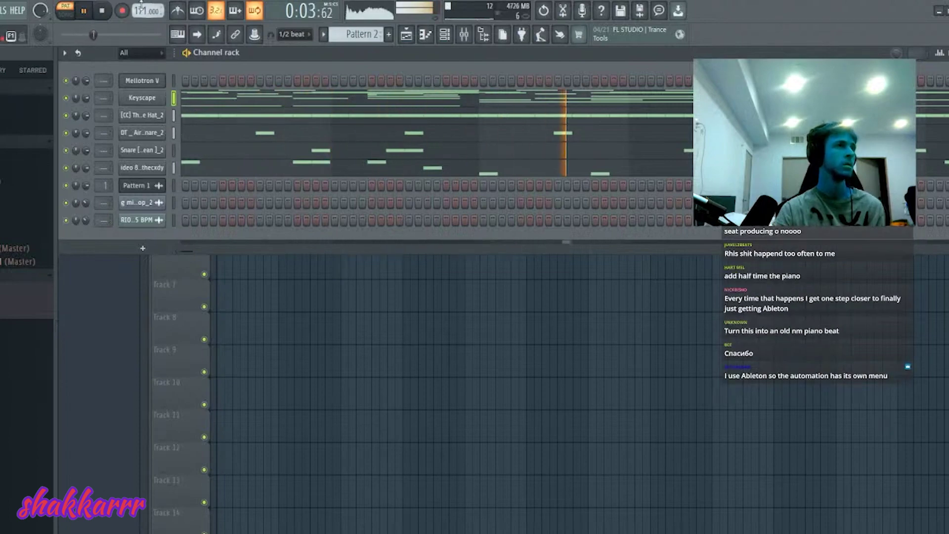
{"action": "left_click", "coordinate": [237, 109]}
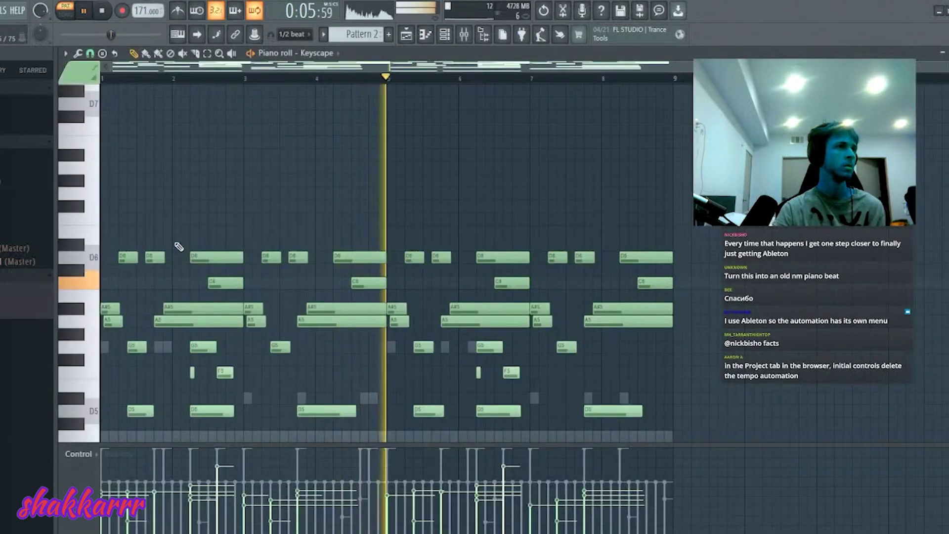
{"action": "right_click", "coordinate": [582, 259]}
{"action": "right_click", "coordinate": [558, 258]}
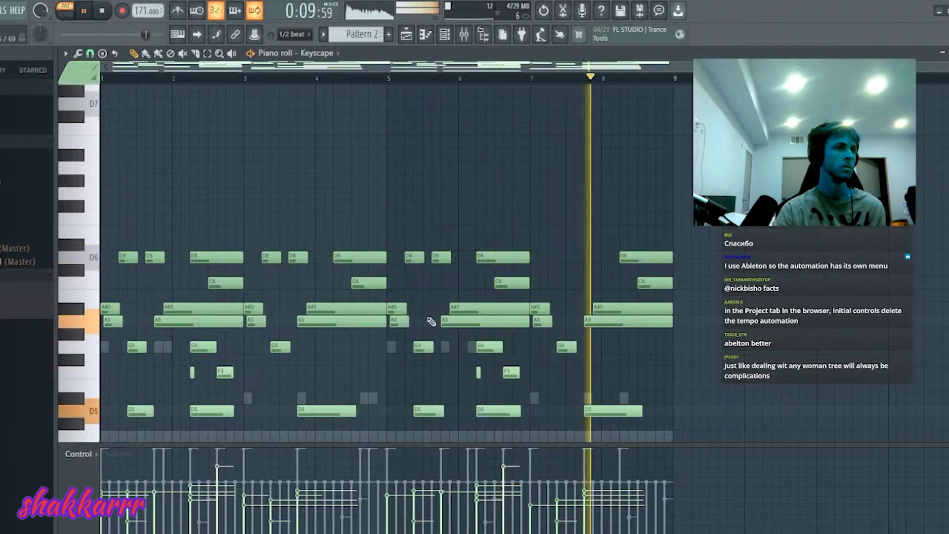
Step: Delete the short A#5 and A5 notes at the start of bar 3 and draw an F5 note about 1.25 bars long there
{"action": "scroll", "coordinate": [296, 311], "scroll_direction": "down", "scroll_amount": 2}
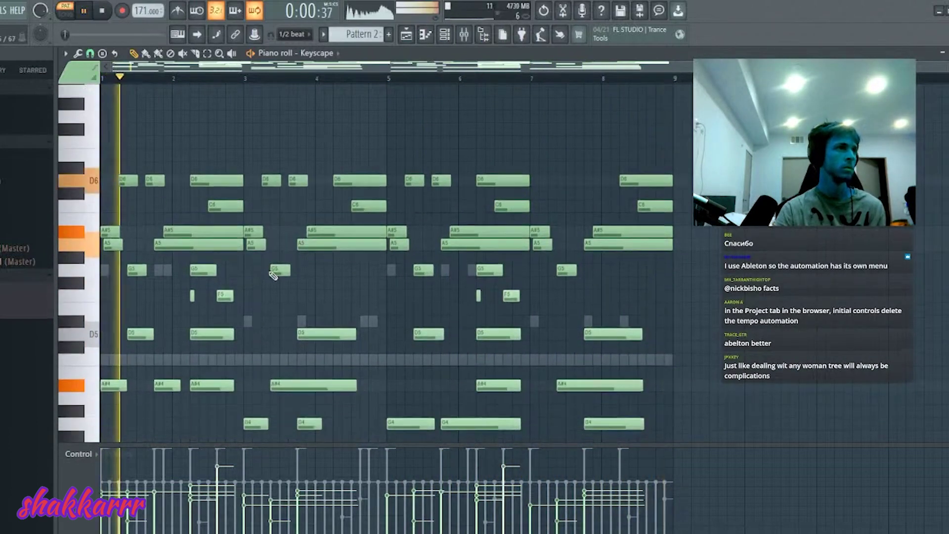
{"action": "scroll", "coordinate": [217, 247], "scroll_direction": "up", "scroll_amount": 1}
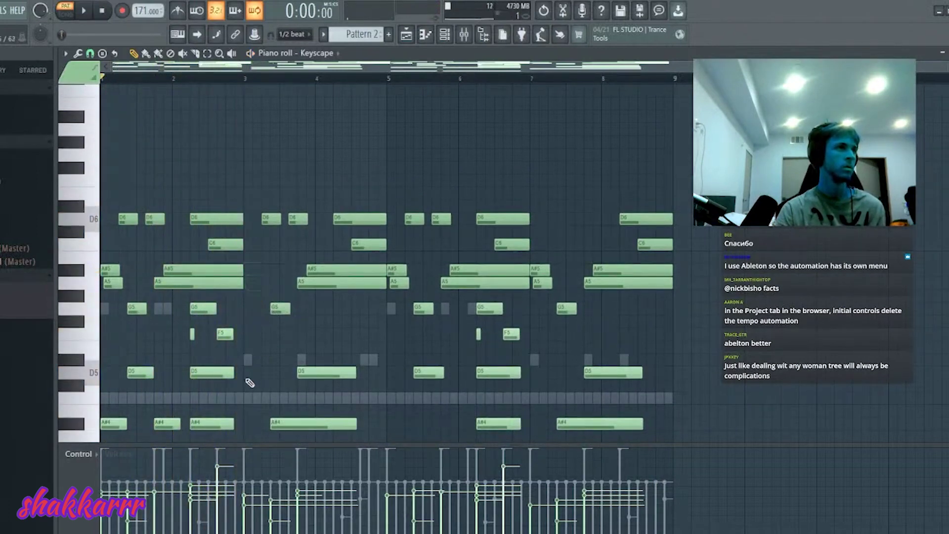
{"action": "left_click_drag", "start_coordinate": [242, 374], "coordinate": [249, 372]}
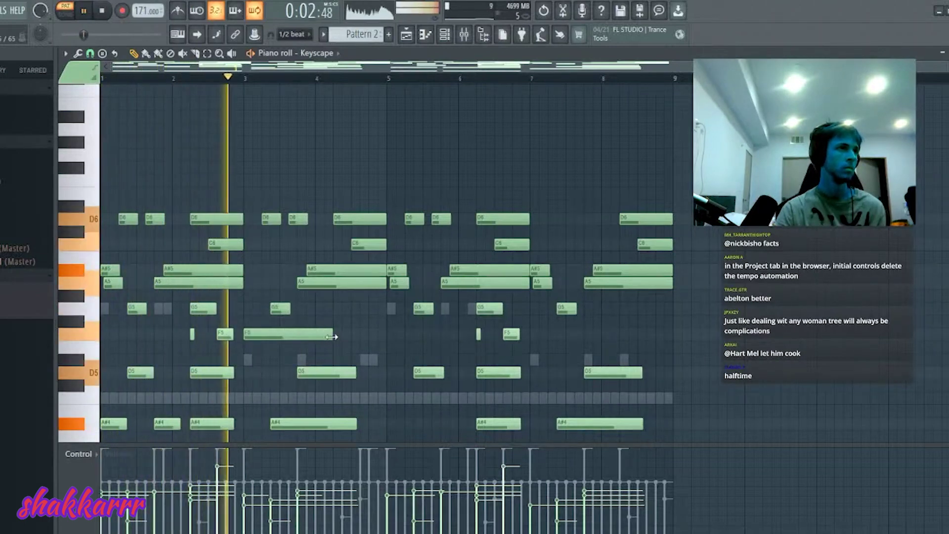
Step: Shorten the F5 note at the start of bar 3 and delete the two short D6 notes in that bar
{"action": "left_click_drag", "start_coordinate": [323, 339], "coordinate": [260, 338]}
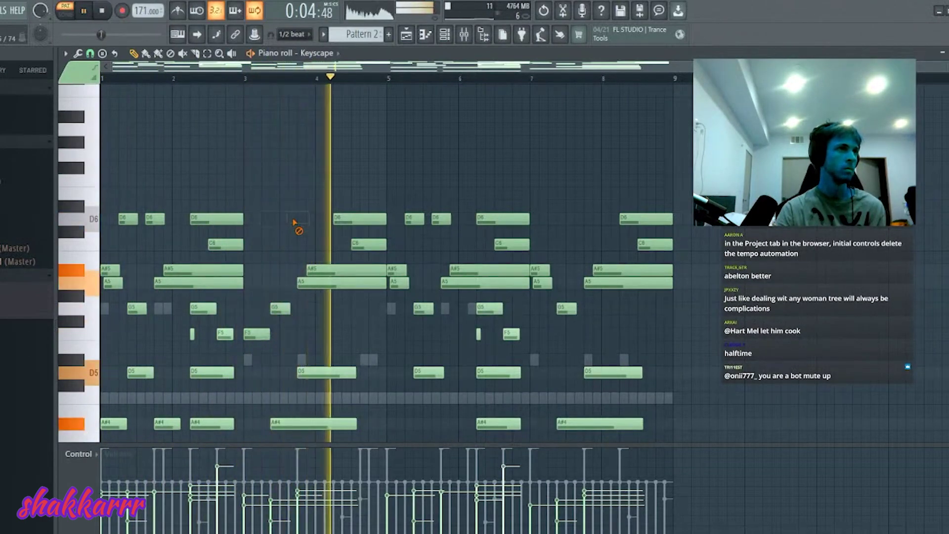
{"action": "key", "text": "space"}
{"action": "key", "text": "space"}
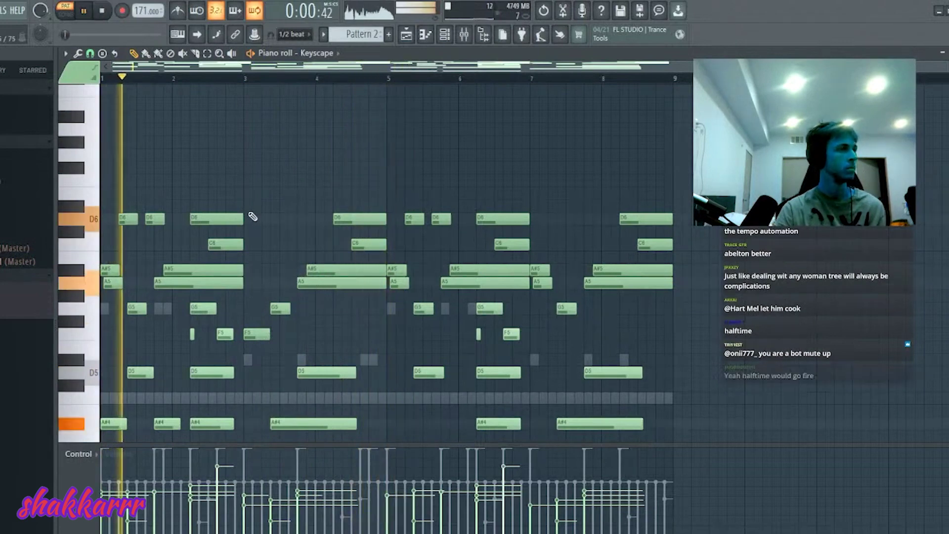
Step: Transpose the long A#5 and A5 notes from late bar 3 to D5 and C5, and delete the old overlapping D5 note
{"action": "left_click_drag", "start_coordinate": [321, 281], "coordinate": [316, 213]}
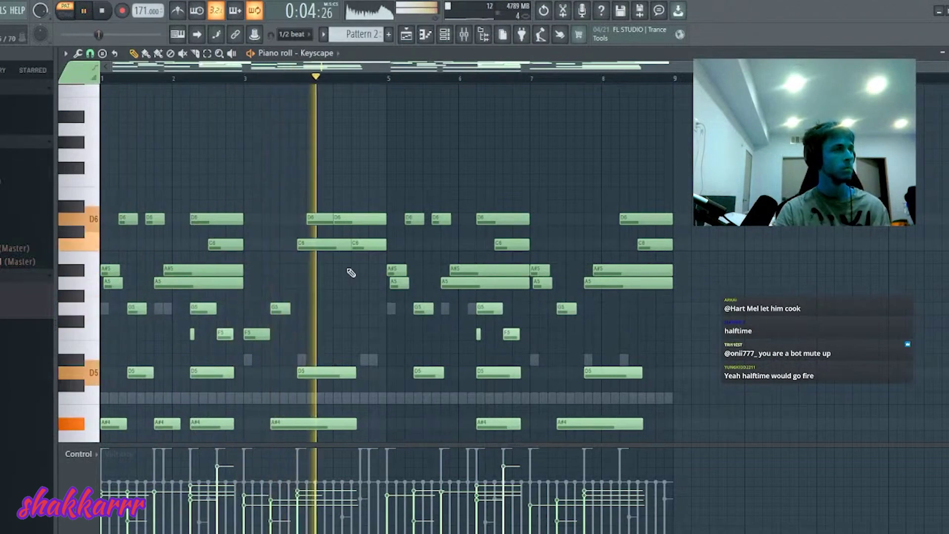
{"action": "left_click_drag", "start_coordinate": [312, 201], "coordinate": [319, 269]}
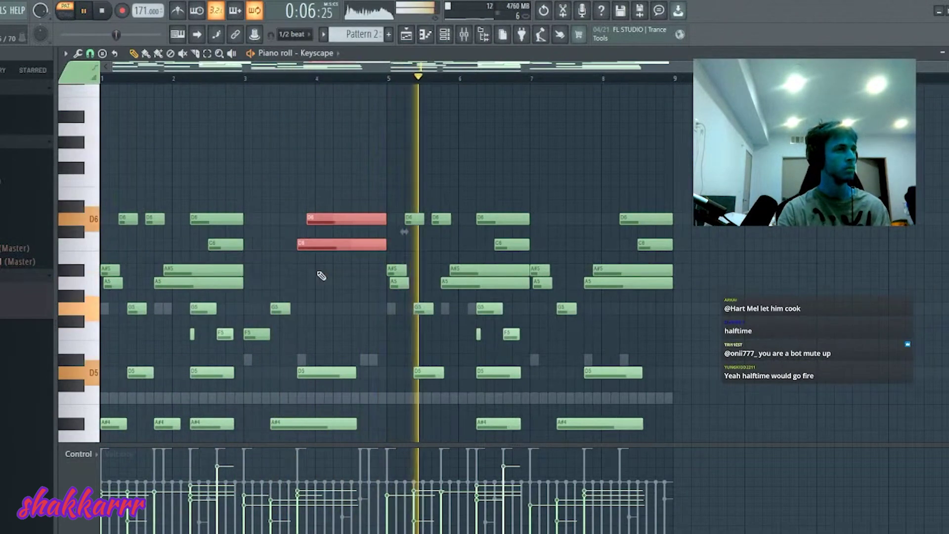
{"action": "key", "text": "ctrl+Down"}
{"action": "left_click", "coordinate": [319, 274], "text": "ctrl"}
{"action": "right_click", "coordinate": [302, 373]}
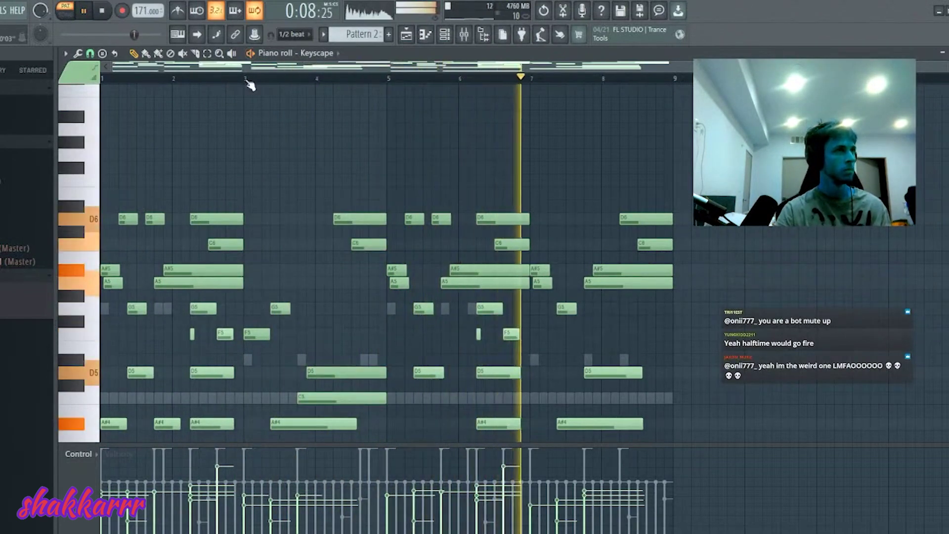
Step: Play from bar 3 and add an A#5 note starting late in bar 3 with an overlapping A5 note in bar 4
{"action": "left_click", "coordinate": [246, 78]}
{"action": "key", "text": "space"}
{"action": "key", "text": "space"}
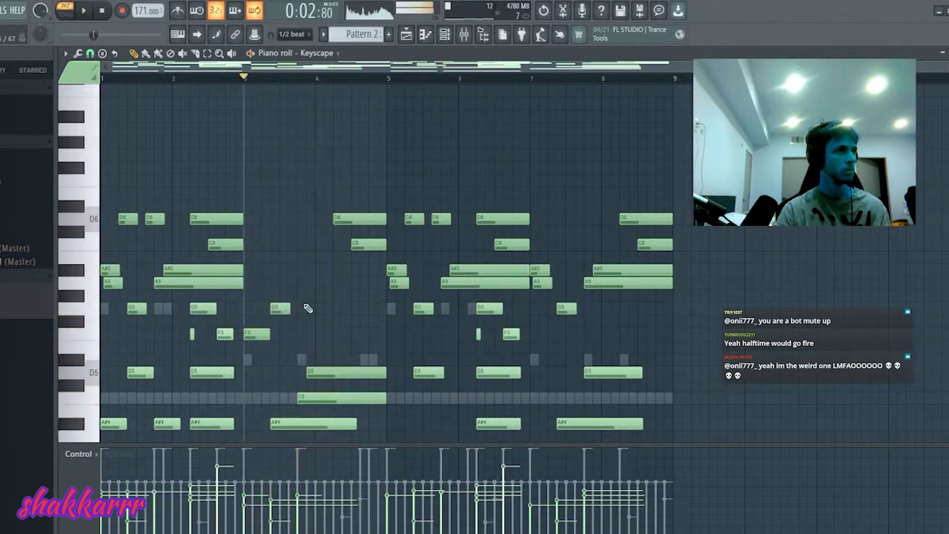
{"action": "left_click", "coordinate": [300, 270]}
{"action": "key", "text": "space"}
{"action": "key", "text": "space"}
{"action": "left_click_drag", "start_coordinate": [315, 269], "coordinate": [353, 269]}
{"action": "left_click", "coordinate": [338, 282]}
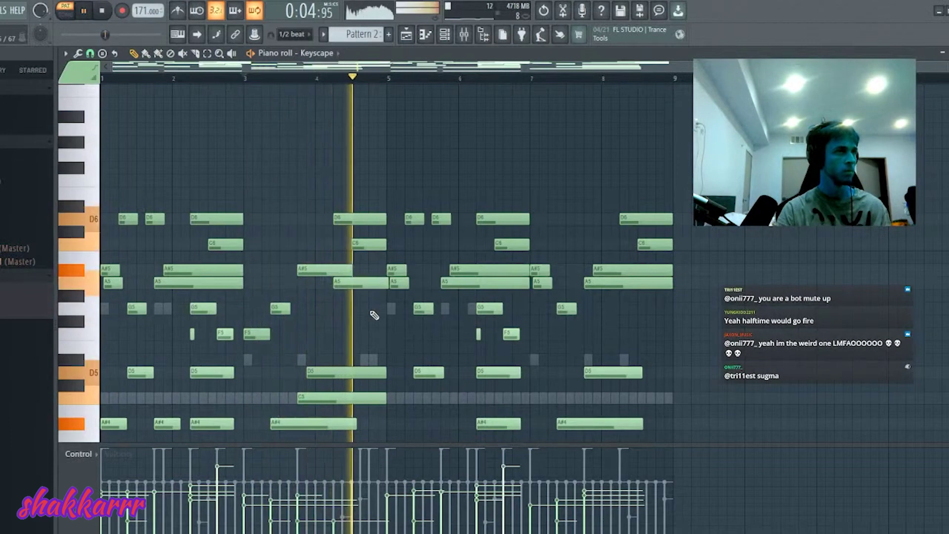
Step: Move the A5 note in bar 4 down to D5 and slice the existing D5 note where it begins
{"action": "left_click_drag", "start_coordinate": [353, 284], "coordinate": [353, 335]}
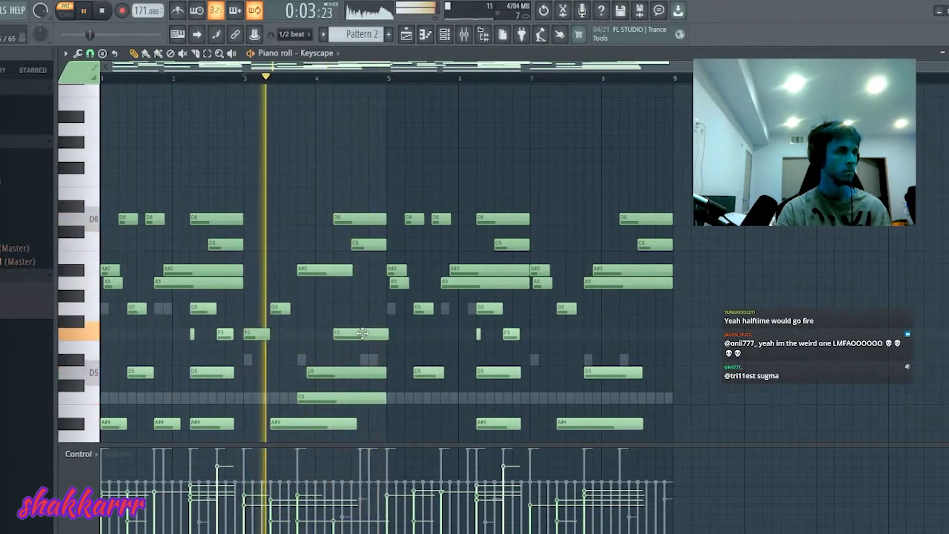
{"action": "left_click_drag", "start_coordinate": [363, 334], "coordinate": [362, 373]}
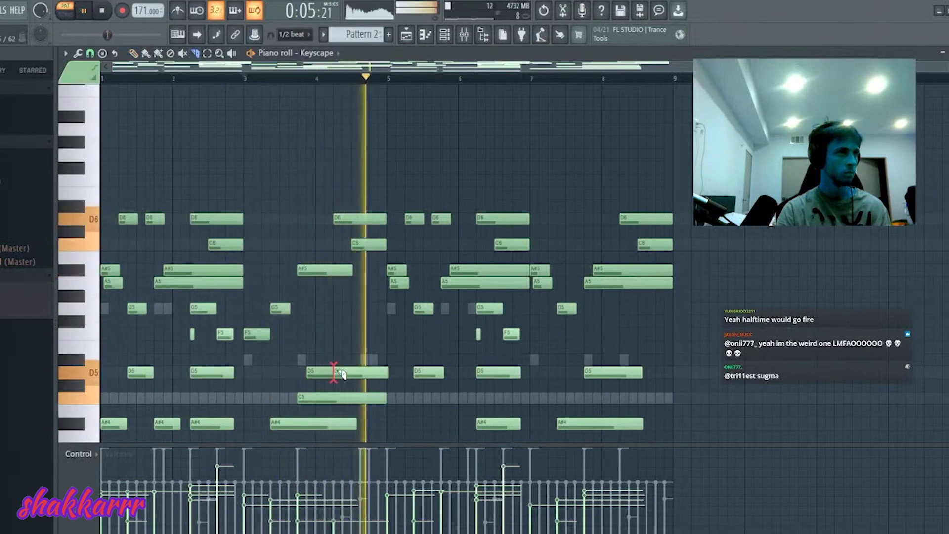
{"action": "left_click", "coordinate": [334, 372]}
{"action": "key", "text": "p"}
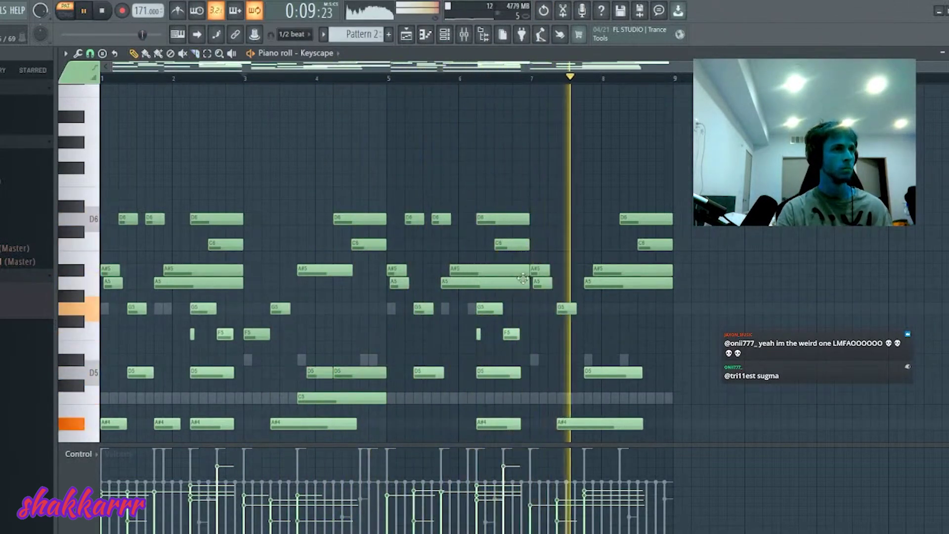
Step: Delete the short A#5 and A5 notes at bar 7 and place a G5, A5 and F5 run there instead
{"action": "right_click", "coordinate": [543, 281]}
{"action": "right_click", "coordinate": [545, 271]}
{"action": "key", "text": "space"}
{"action": "left_click", "coordinate": [539, 309]}
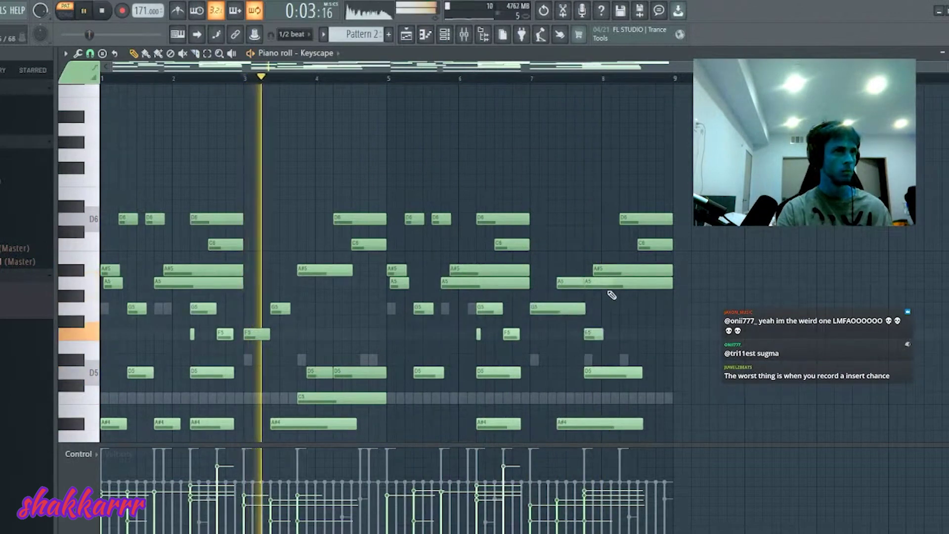
Step: Delete the long A#5 and A5 notes running through bar 8 and shorten the G5 and A5 notes in bar 7
{"action": "right_click", "coordinate": [641, 282]}
{"action": "right_click", "coordinate": [645, 271]}
{"action": "left_click_drag", "start_coordinate": [635, 265], "coordinate": [530, 362]}
{"action": "left_click_drag", "start_coordinate": [611, 284], "coordinate": [558, 304]}
{"action": "key", "text": "ctrl+d"}
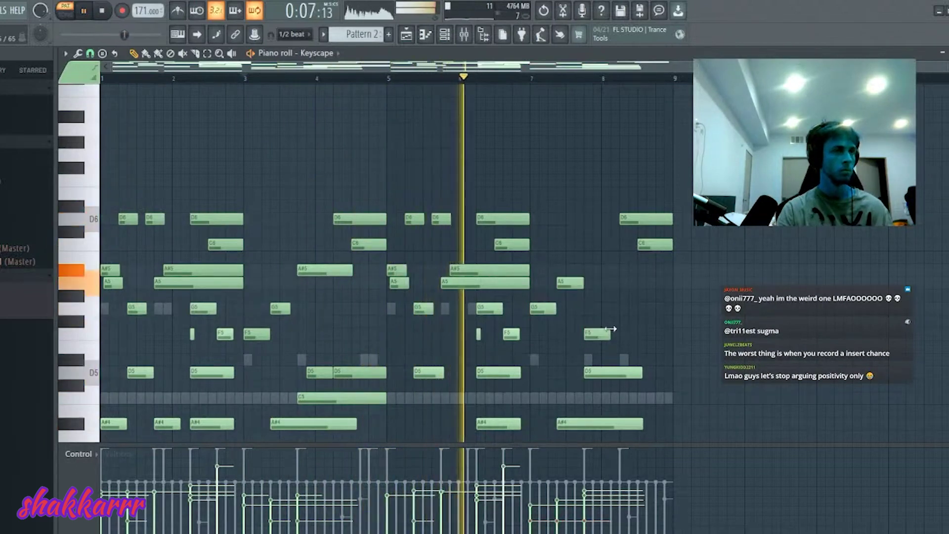
Step: Extend the F5 and D5 notes from late bar 7 to the end of bar 8 and replay the pattern from the start
{"action": "left_click_drag", "start_coordinate": [611, 329], "coordinate": [673, 364]}
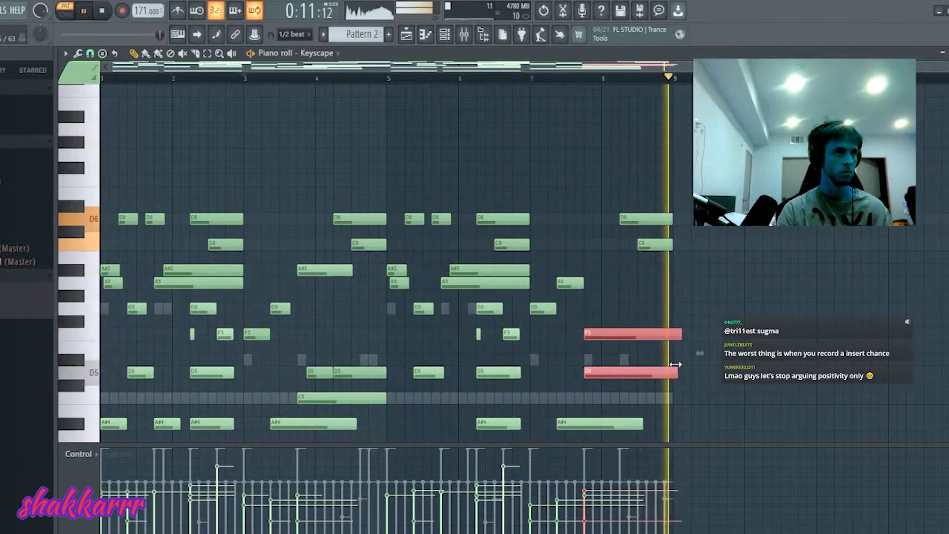
{"action": "scroll", "coordinate": [543, 296], "scroll_direction": "down", "scroll_amount": 4}
{"action": "key", "text": "ctrl+d"}
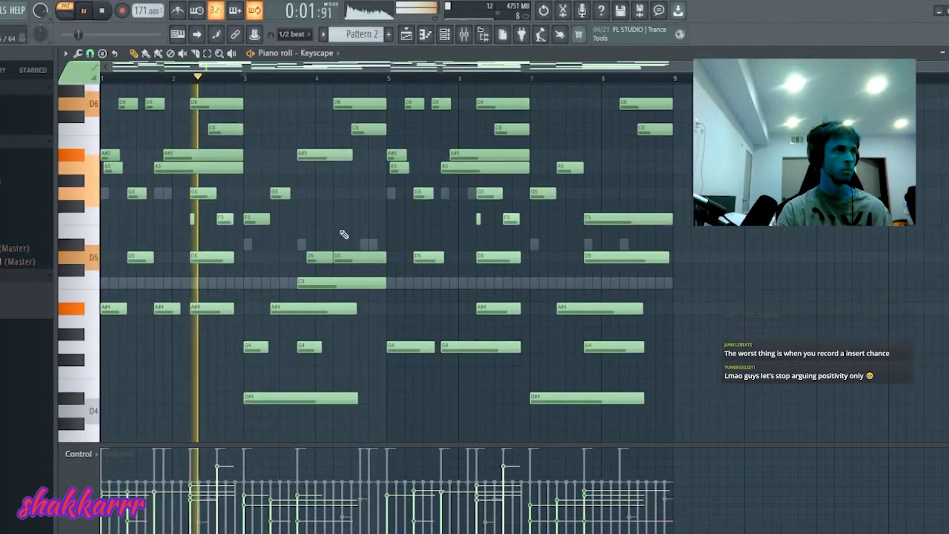
{"action": "key", "text": "space"}
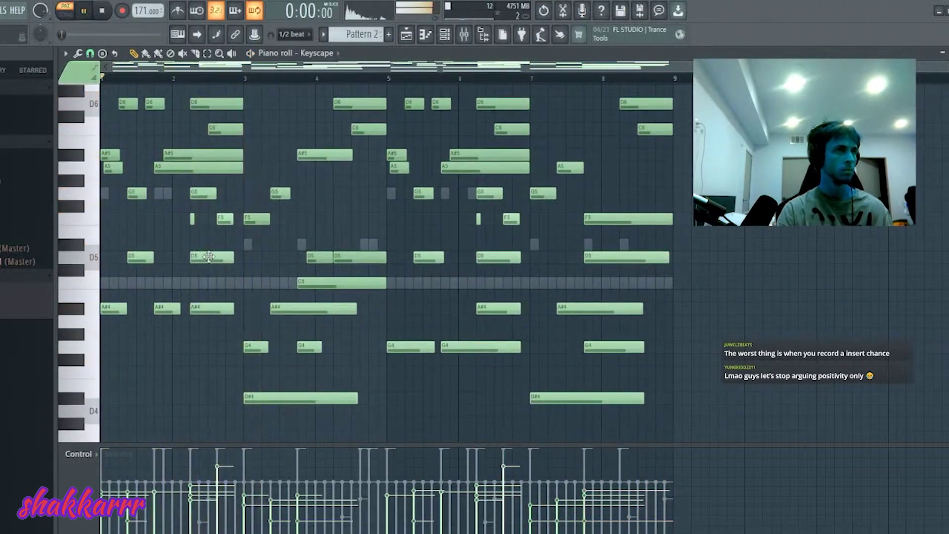
{"action": "key", "text": "space"}
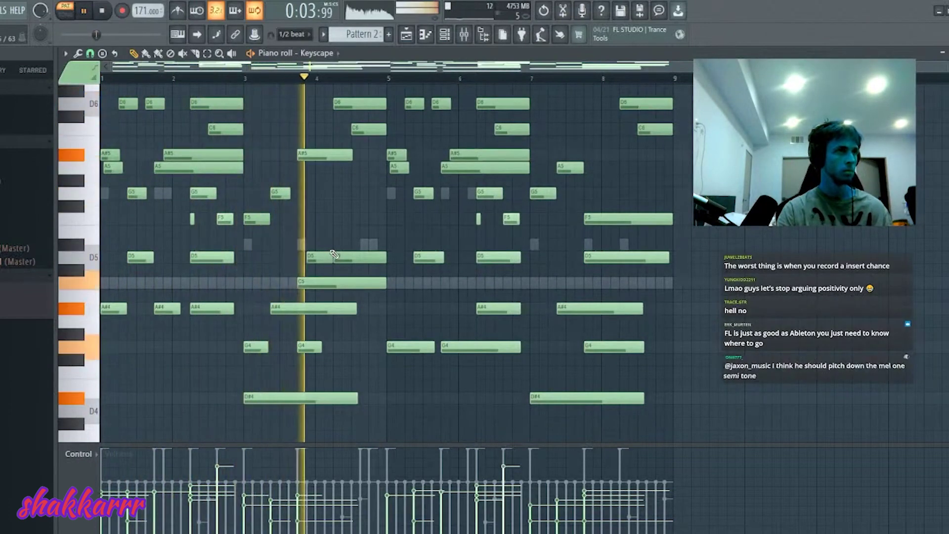
Step: Lower the D5 notes in bars 5 and 6 to C5 and set playback to bar 5
{"action": "left_click_drag", "start_coordinate": [231, 259], "coordinate": [124, 270]}
{"action": "left_click", "coordinate": [455, 264], "text": "ctrl"}
{"action": "left_click_drag", "start_coordinate": [407, 255], "coordinate": [525, 284]}
{"action": "key", "text": "shift+Down"}
{"action": "key", "text": "shift+Down"}
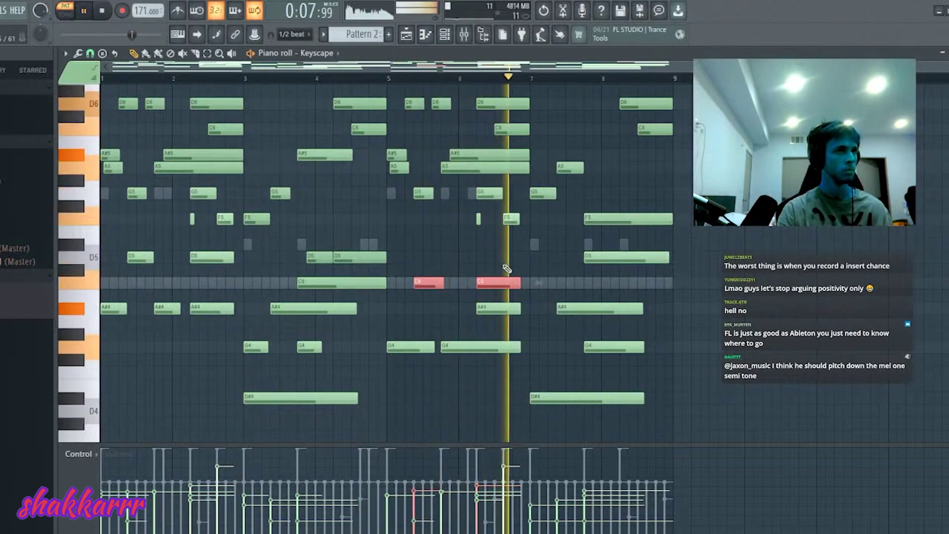
{"action": "left_click", "coordinate": [449, 187], "text": "ctrl"}
{"action": "left_click", "coordinate": [388, 78]}
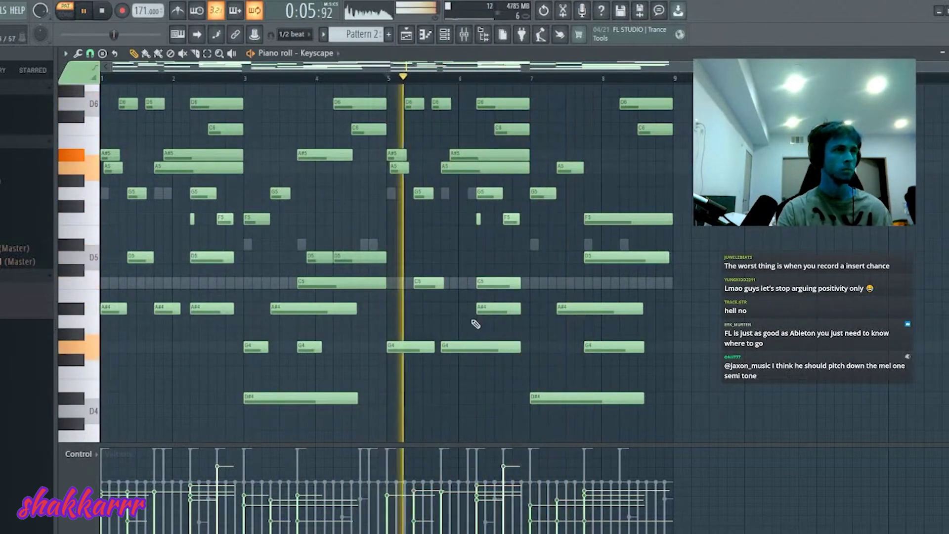
Step: Lower the short C5 note in bar 5 to A#4 and replay the section from bar 5
{"action": "left_click_drag", "start_coordinate": [411, 274], "coordinate": [448, 305]}
{"action": "key", "text": "shift+Down"}
{"action": "key", "text": "space"}
{"action": "key", "text": "space"}
{"action": "key", "text": "shift+Down"}
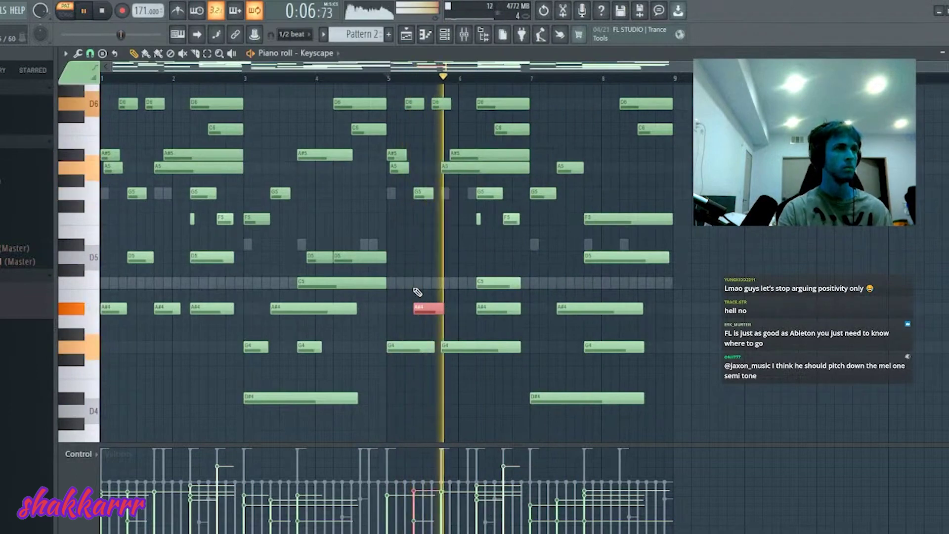
{"action": "left_click", "coordinate": [454, 286], "text": "ctrl"}
{"action": "key", "text": "space"}
{"action": "key", "text": "space"}
{"action": "key", "text": "space"}
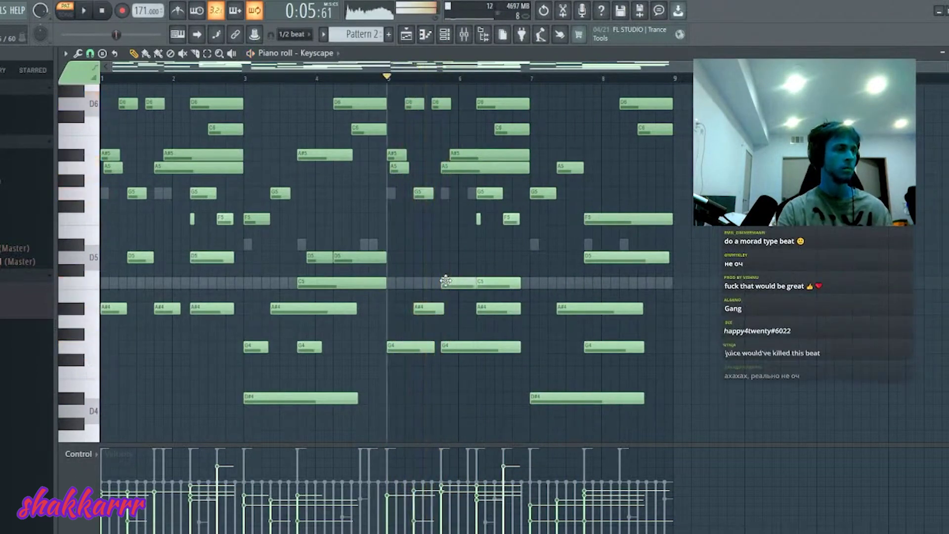
Step: Place a D5 note in bar 6 and extend it, the C5 below it and the A#4 note to the start of bar 7
{"action": "left_click_drag", "start_coordinate": [494, 282], "coordinate": [529, 254]}
{"action": "left_click_drag", "start_coordinate": [487, 281], "coordinate": [528, 337]}
{"action": "left_click", "coordinate": [487, 283]}
{"action": "key", "text": "ctrl+z"}
{"action": "key", "text": "space"}
{"action": "key", "text": "space"}
{"action": "left_click", "coordinate": [500, 294], "text": "ctrl"}
{"action": "key", "text": "c"}
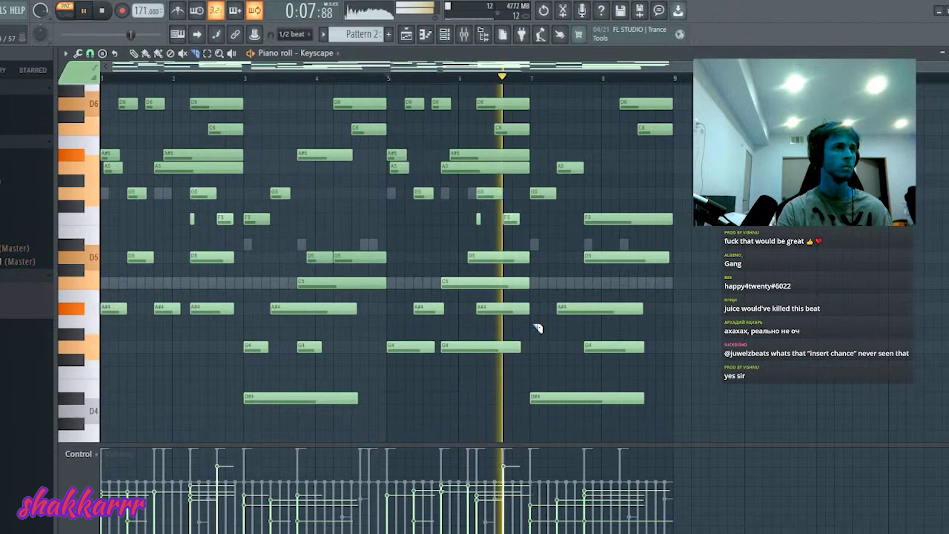
Step: Lengthen the A#4 note in bar 5 to nearly reach the next A#4 note
{"action": "key", "text": "p"}
{"action": "left_click", "coordinate": [434, 308]}
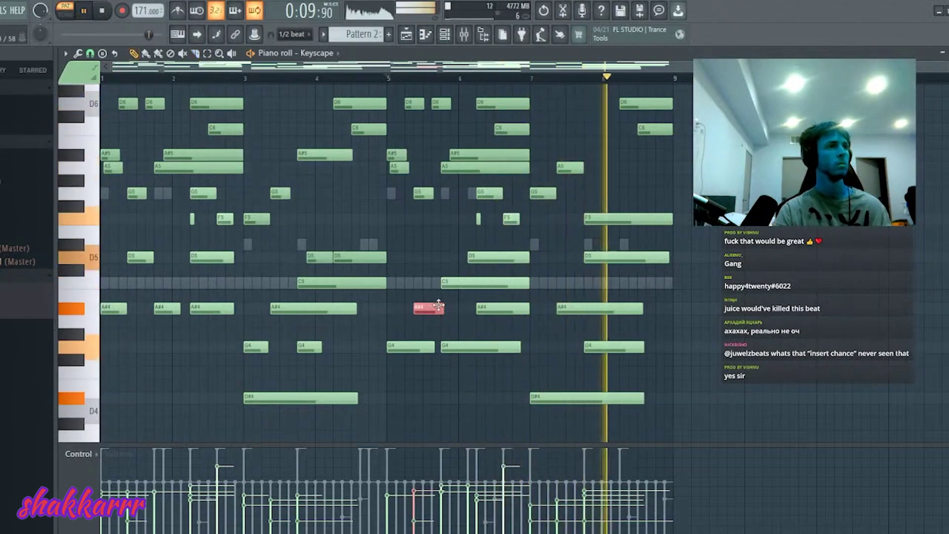
{"action": "left_click_drag", "start_coordinate": [438, 305], "coordinate": [469, 306]}
Step: Delete the two short D6 notes in bar 5 and slightly lengthen the A5 note near the bar's start
{"action": "scroll", "coordinate": [468, 297], "scroll_direction": "up", "scroll_amount": 3}
{"action": "right_click", "coordinate": [442, 183]}
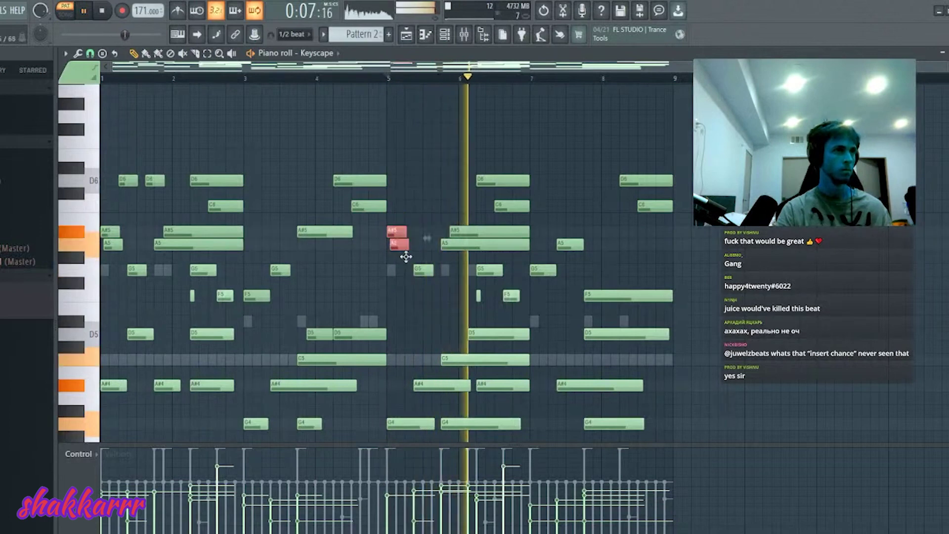
{"action": "left_click", "coordinate": [415, 252], "text": "ctrl"}
{"action": "left_click_drag", "start_coordinate": [407, 244], "coordinate": [418, 244]}
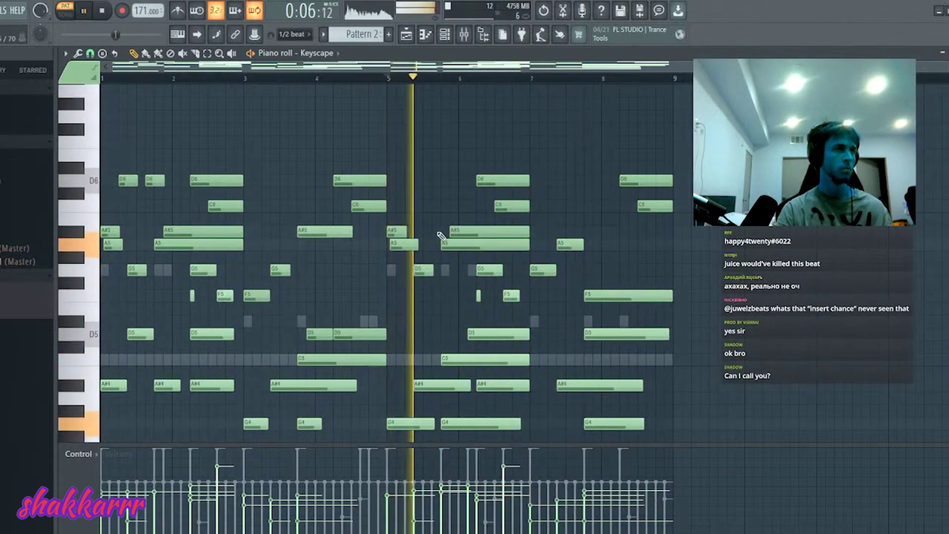
Step: Replay from bar 5, lower the long A5 note from late bar 5 to F5, and delete the A#5 note above it
{"action": "key", "text": "space"}
{"action": "key", "text": "space"}
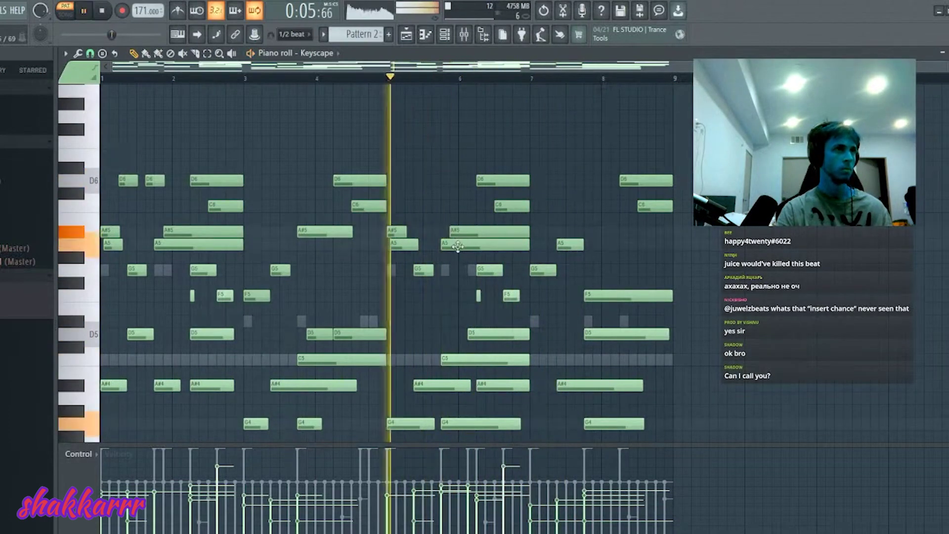
{"action": "left_click_drag", "start_coordinate": [458, 245], "coordinate": [457, 297]}
{"action": "right_click", "coordinate": [468, 232]}
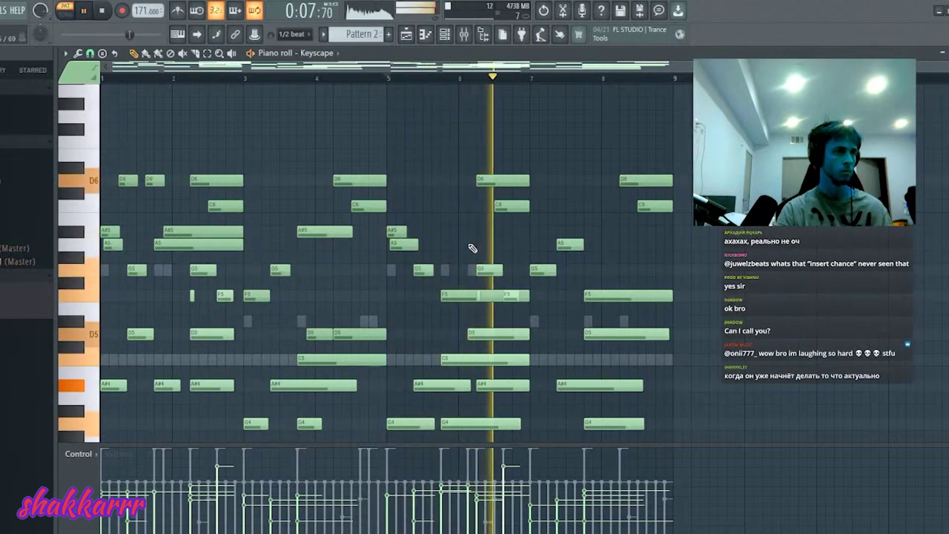
Step: Delete the D6 and C6 notes in bar 6 and move the short G5 and F5 notes there slightly later
{"action": "key", "text": "space"}
{"action": "key", "text": "space"}
{"action": "left_click", "coordinate": [486, 270]}
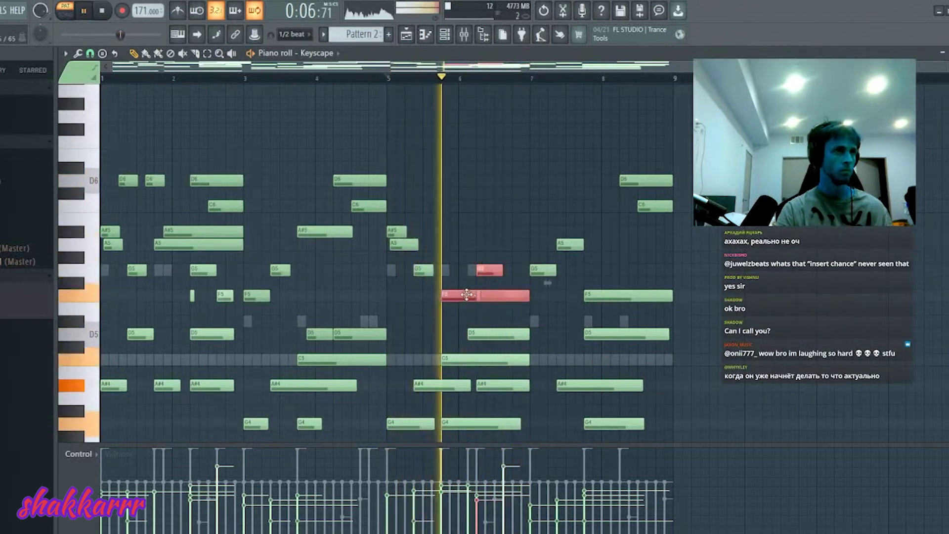
{"action": "key", "text": "space"}
{"action": "key", "text": "space"}
{"action": "left_click_drag", "start_coordinate": [485, 269], "coordinate": [489, 297]}
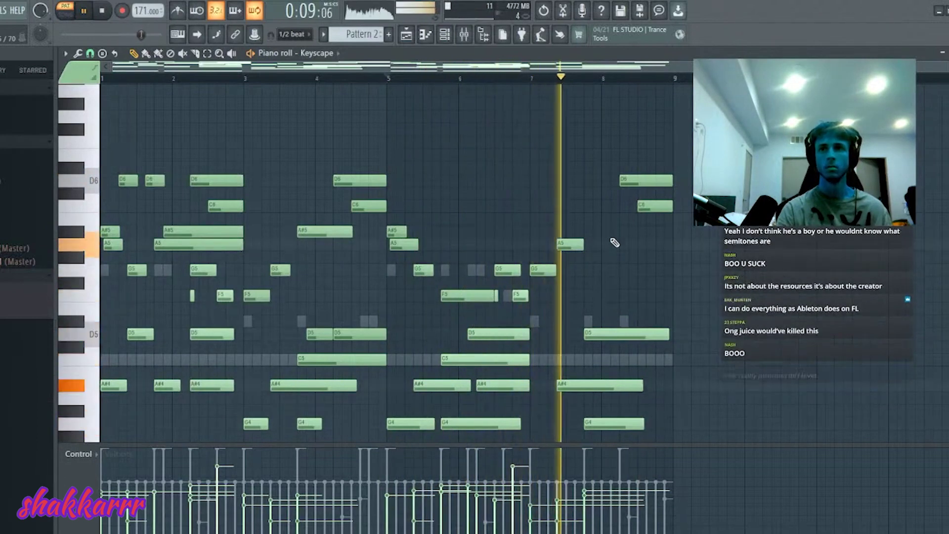
Step: Transpose the G5 and A5 notes in bar 7 down five semitones to D5 and E5
{"action": "left_click_drag", "start_coordinate": [589, 214], "coordinate": [553, 299]}
{"action": "key", "text": "space"}
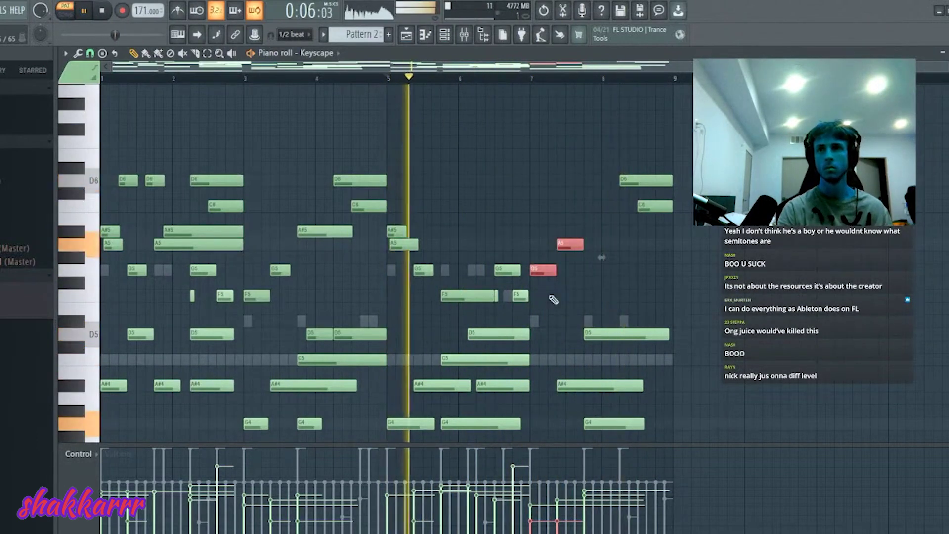
{"action": "key", "text": "Down"}
{"action": "key", "text": "Down"}
{"action": "key", "text": "Down"}
{"action": "key", "text": "Down"}
{"action": "key", "text": "Down"}
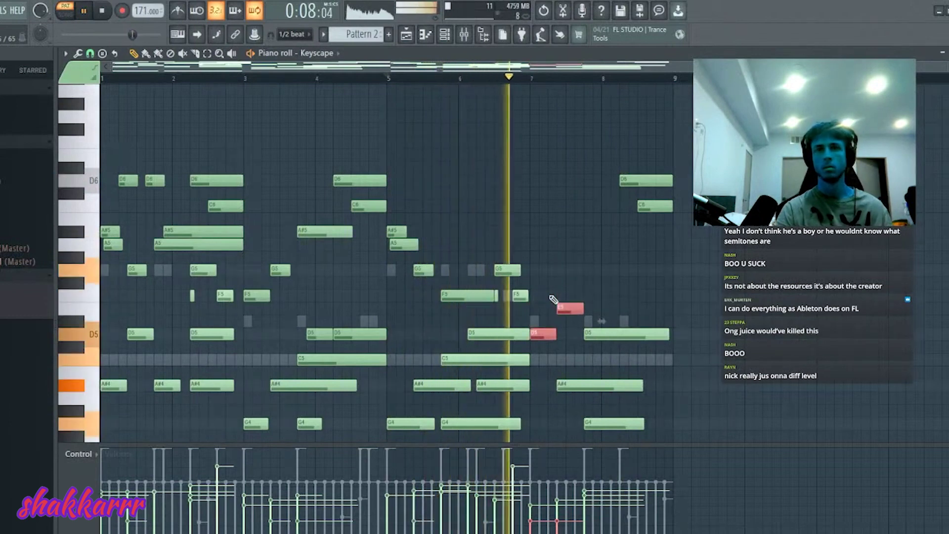
Step: Replay the phrase and lower the E5 note in bar 7 to D#5
{"action": "key", "text": "space"}
{"action": "key", "text": "space"}
{"action": "left_click", "coordinate": [560, 326], "text": "ctrl"}
{"action": "mouse_move", "coordinate": [569, 312]}
{"action": "left_mouse_down"}
{"action": "mouse_move", "coordinate": [565, 333]}
{"action": "mouse_move", "coordinate": [564, 320]}
{"action": "left_mouse_up"}
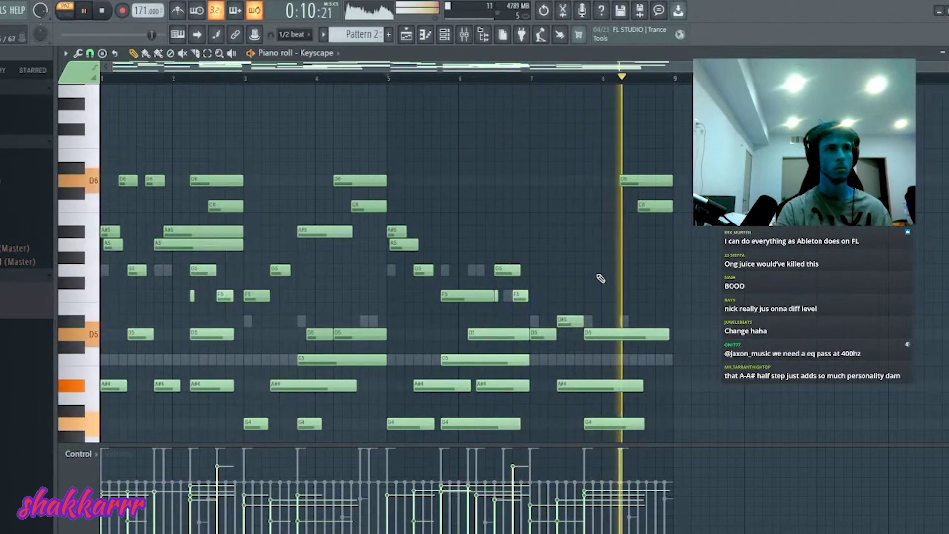
Step: Delete the D6 and C6 notes in bar 8
{"action": "scroll", "coordinate": [600, 279], "scroll_direction": "down", "scroll_amount": 1}
{"action": "scroll", "coordinate": [601, 278], "scroll_direction": "up", "scroll_amount": 2}
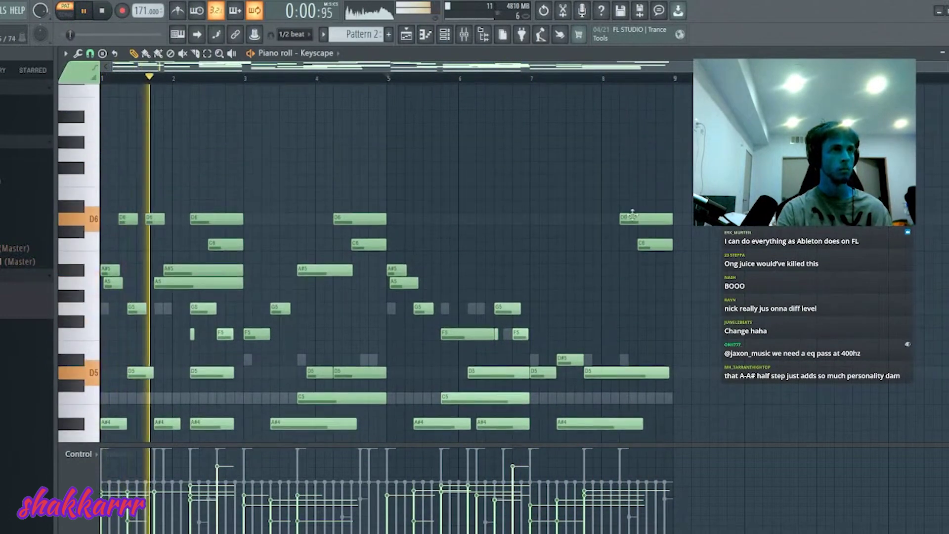
{"action": "right_click", "coordinate": [632, 216]}
{"action": "right_click", "coordinate": [653, 244]}
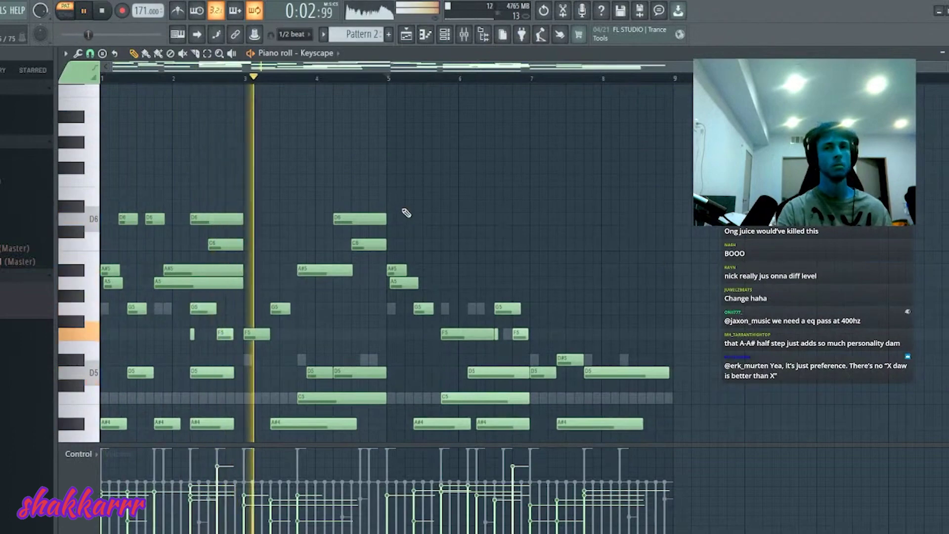
Step: Replay the pattern and open the Keyscape instrument from the channel rack
{"action": "key", "text": "space"}
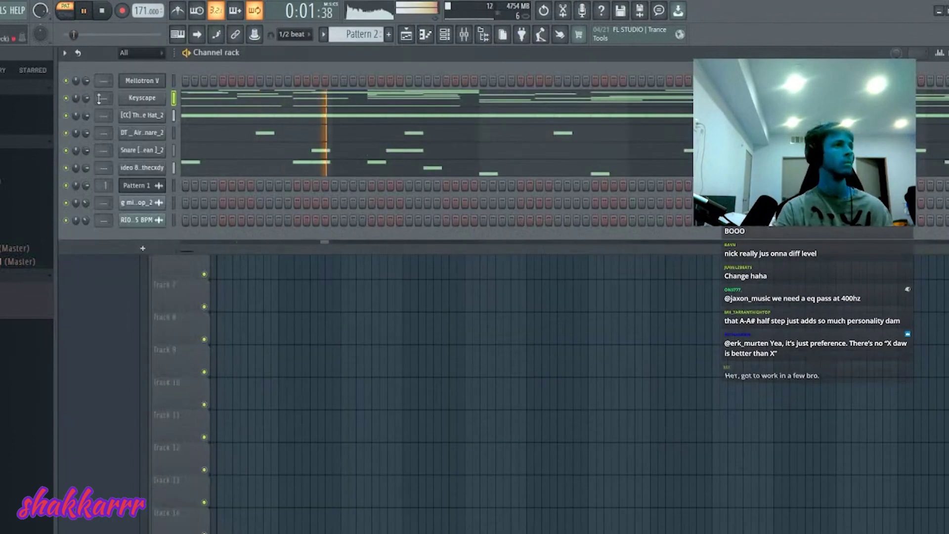
{"action": "left_click", "coordinate": [152, 100]}
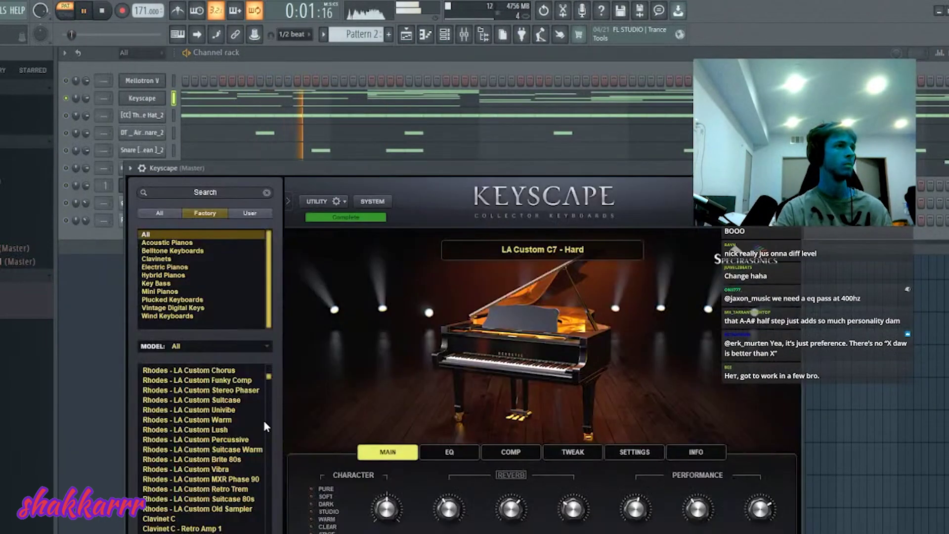
Step: Unsolo the Keyscape channel and play Pattern 2 with all channels
{"action": "left_click", "coordinate": [173, 98]}
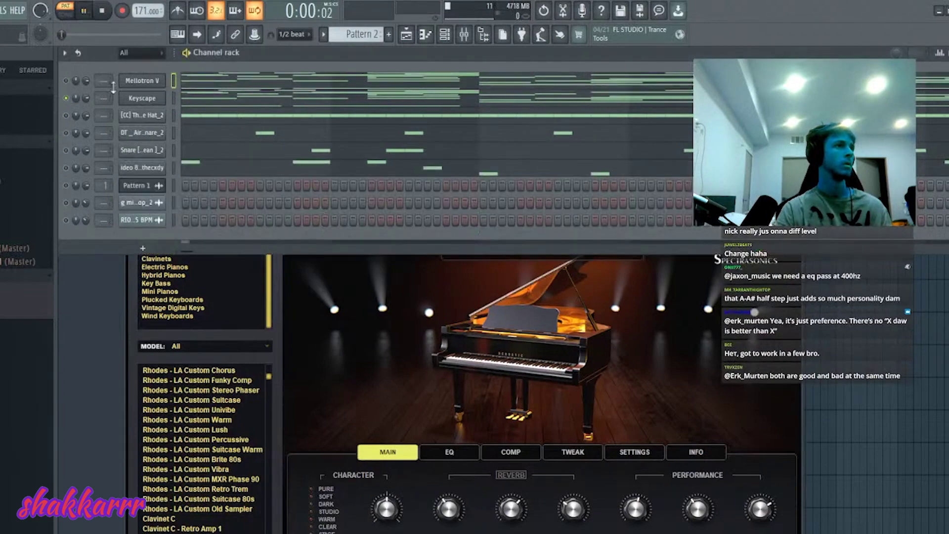
{"action": "key", "text": "space"}
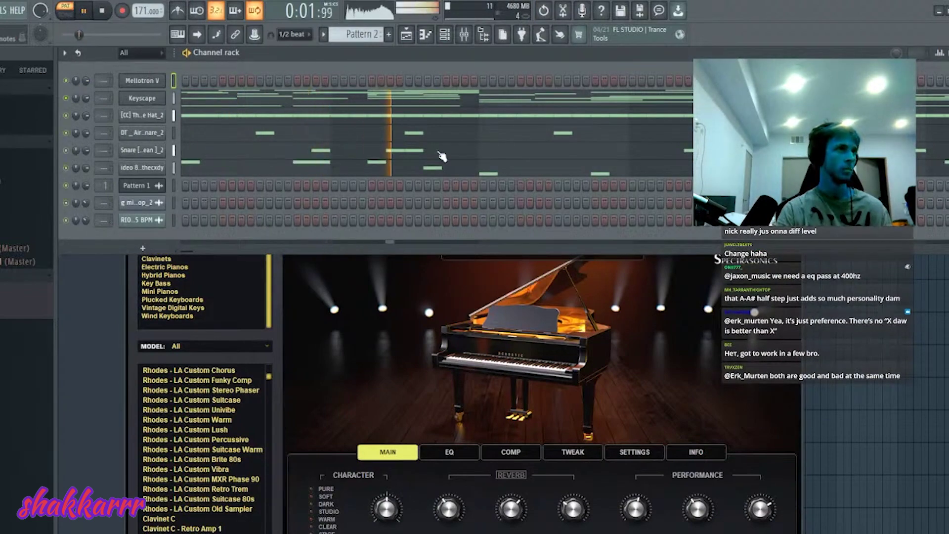
{"action": "right_click", "coordinate": [815, 309]}
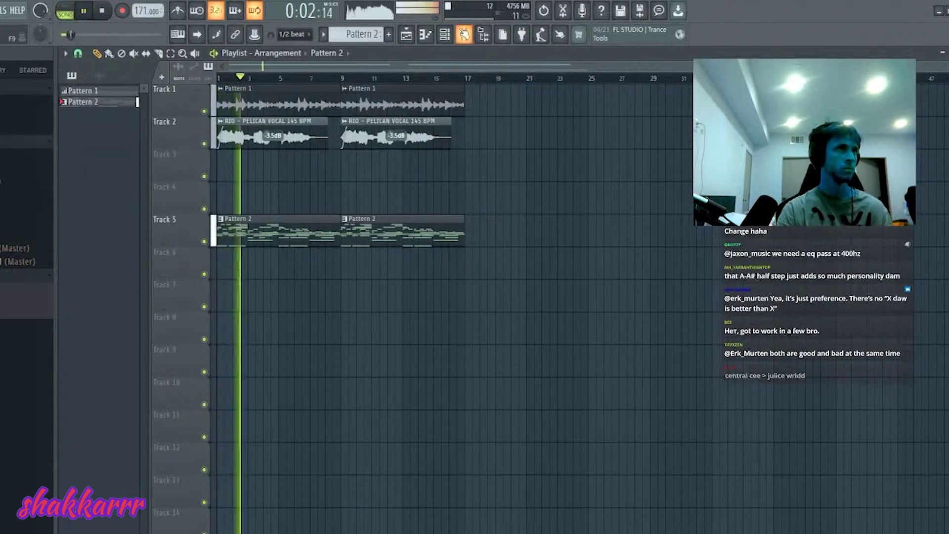
Step: Duplicate all the playlist clips so the loop, vocal and Pattern 2 each repeat four times in a row
{"action": "key", "text": "F6"}
{"action": "key", "text": "F6"}
{"action": "left_click_drag", "start_coordinate": [546, 311], "coordinate": [216, 85]}
{"action": "key", "text": "ctrl+b"}
{"action": "key", "text": "ctrl+d"}
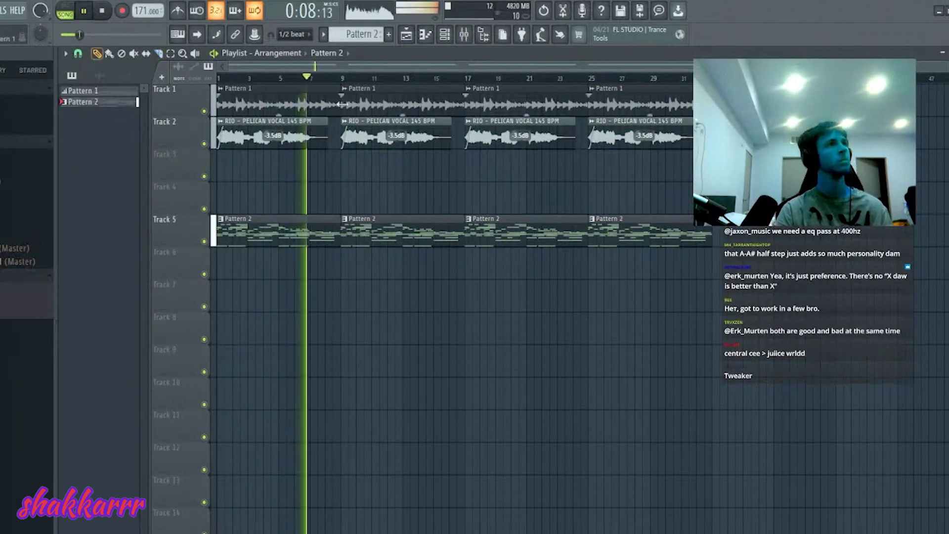
Step: Open the Keyscape notes in the piano roll and replay the opening bars
{"action": "key", "text": "F6"}
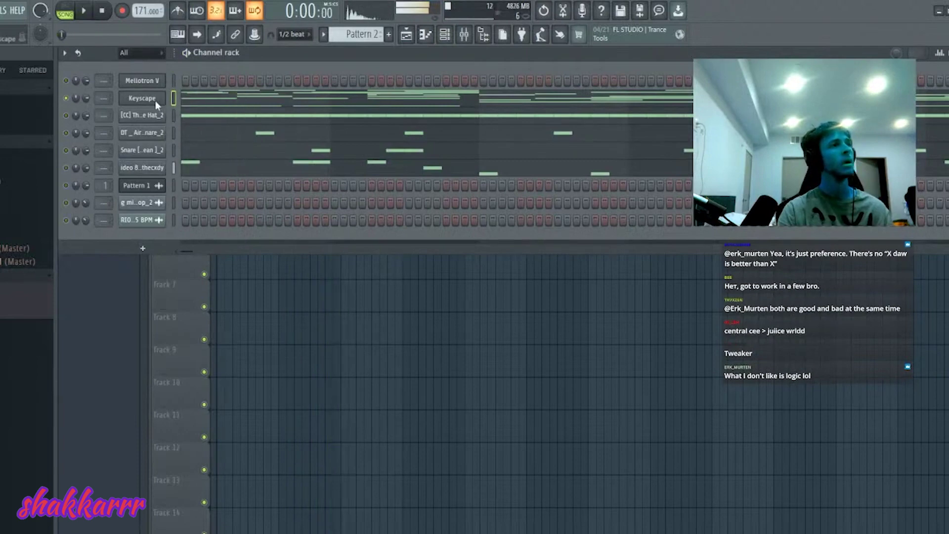
{"action": "left_click", "coordinate": [211, 101]}
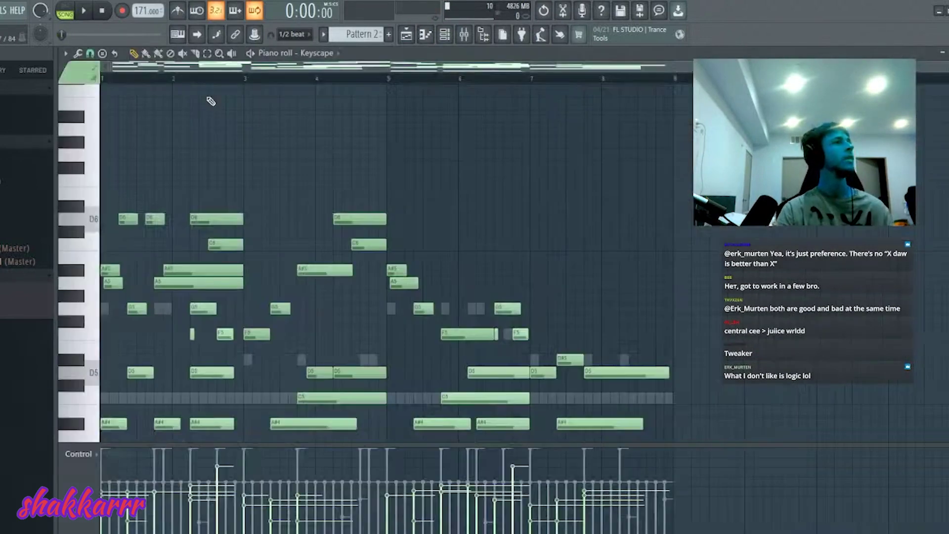
{"action": "scroll", "coordinate": [176, 280], "scroll_direction": "down", "scroll_amount": 3}
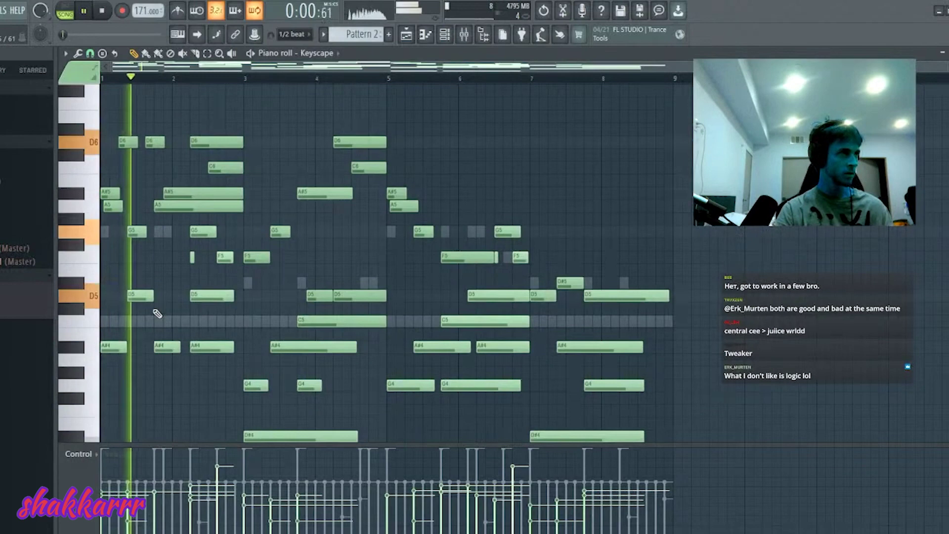
{"action": "key", "text": "space"}
{"action": "key", "text": "space"}
{"action": "key", "text": "space"}
Step: Select the D5 notes in bars 1 and 2 and transpose them up five semitones to G5, replaying the phrase
{"action": "left_click_drag", "start_coordinate": [151, 300], "coordinate": [233, 299]}
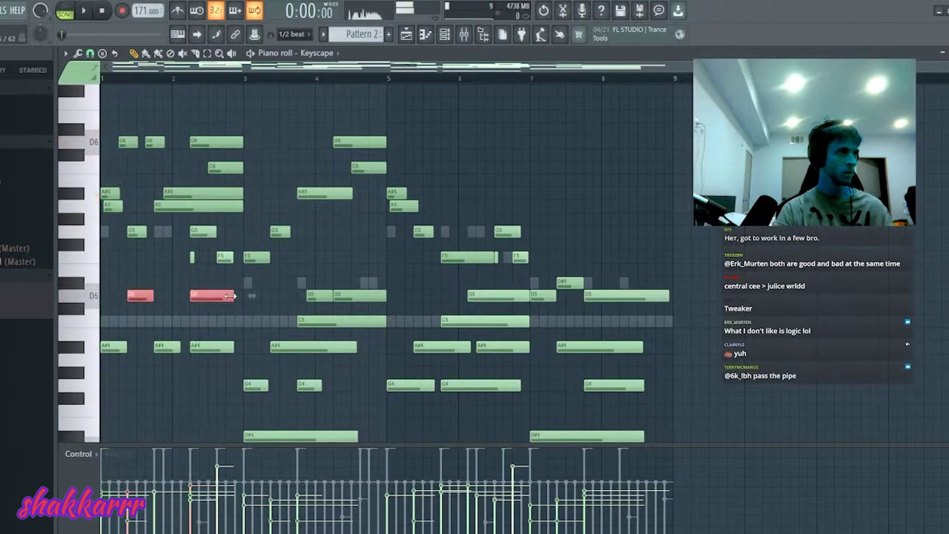
{"action": "key", "text": "space"}
{"action": "key", "text": "ctrl+Down"}
{"action": "key", "text": "ctrl+Up"}
{"action": "key", "text": "space"}
{"action": "left_click", "coordinate": [246, 295], "text": "ctrl"}
{"action": "key", "text": "space"}
{"action": "left_click_drag", "start_coordinate": [232, 292], "coordinate": [130, 277]}
{"action": "key", "text": "space"}
{"action": "key", "text": "space"}
{"action": "key", "text": "Up"}
{"action": "key", "text": "Up"}
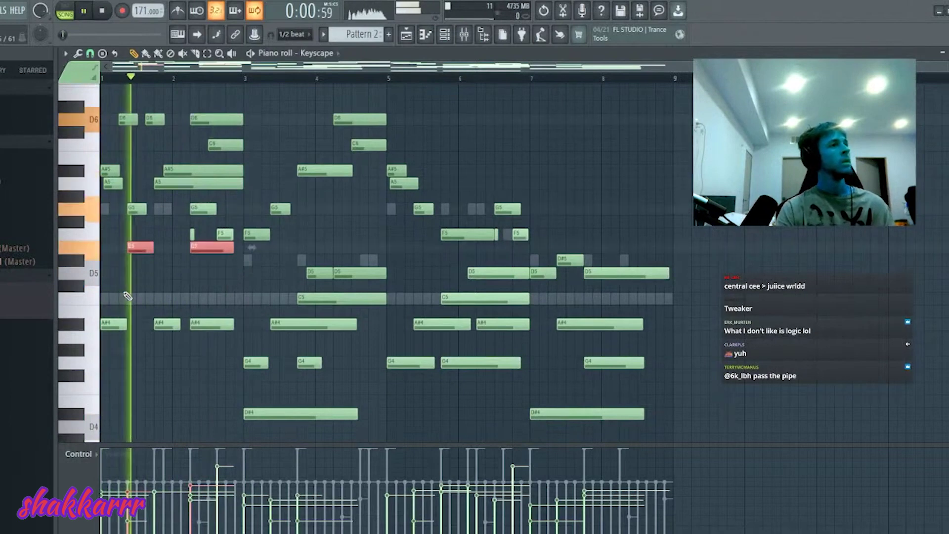
{"action": "key", "text": "Up"}
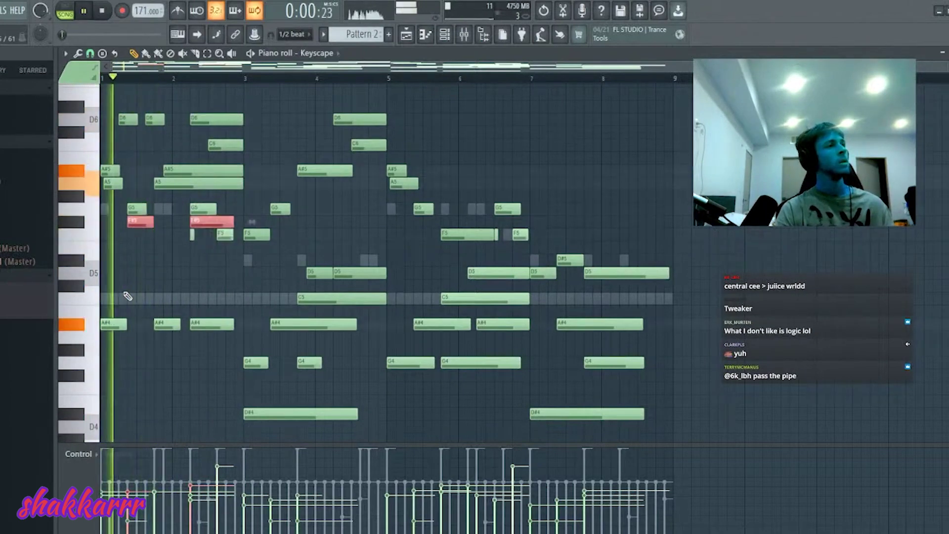
{"action": "key", "text": "Up"}
Step: Delete the two transposed notes overlapping the original G5 notes in bars 1 and 2
{"action": "key", "text": "ctrl+a"}
{"action": "key", "text": "Delete"}
{"action": "key", "text": "ctrl+z"}
{"action": "right_click", "coordinate": [136, 212]}
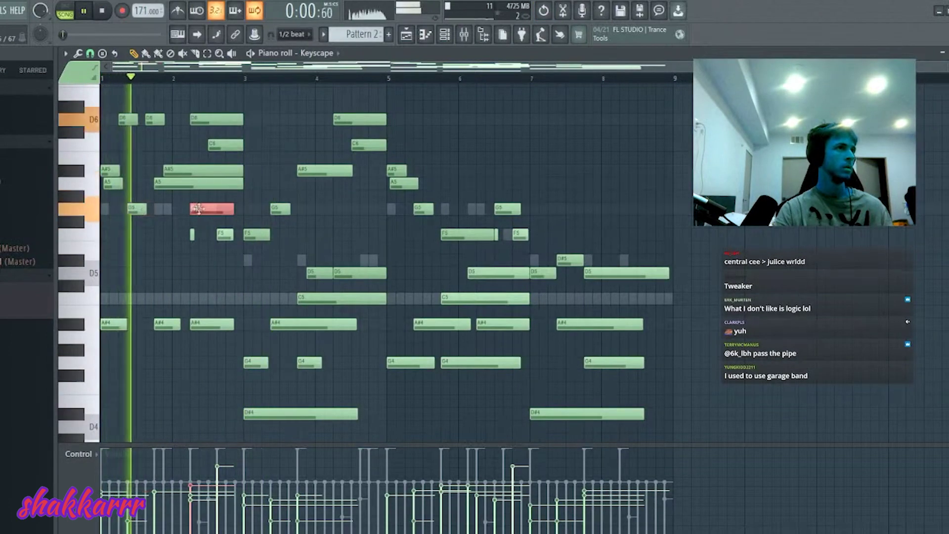
{"action": "right_click", "coordinate": [199, 209]}
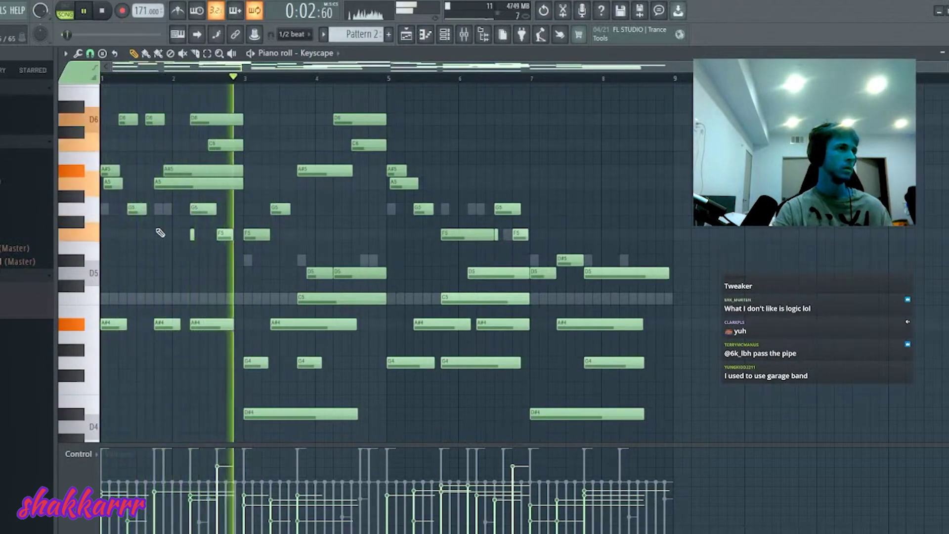
Step: Lower the G5 note in bar 1 to D5, lengthen it, and extend the first two A#4 notes to close their gaps
{"action": "key", "text": "space"}
{"action": "left_click_drag", "start_coordinate": [134, 209], "coordinate": [133, 234]}
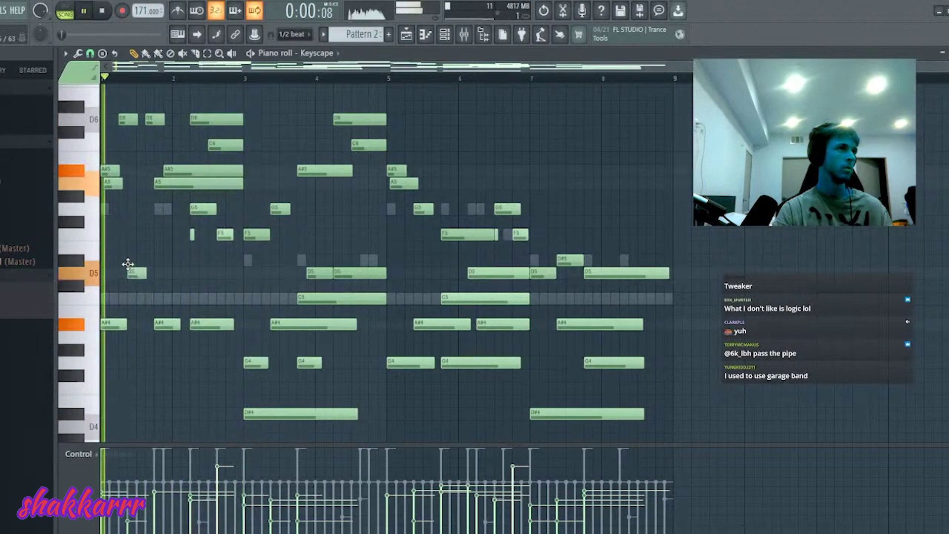
{"action": "left_click_drag", "start_coordinate": [146, 272], "coordinate": [155, 273]}
{"action": "left_click_drag", "start_coordinate": [123, 340], "coordinate": [166, 274]}
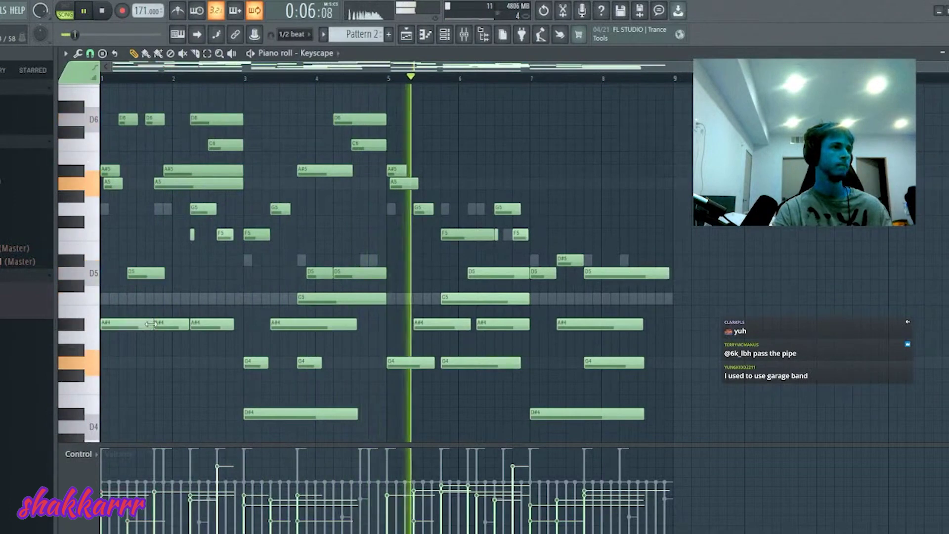
Step: Move the OB-Xa V window away from the channel rack and stop playback
{"action": "key", "text": "F7"}
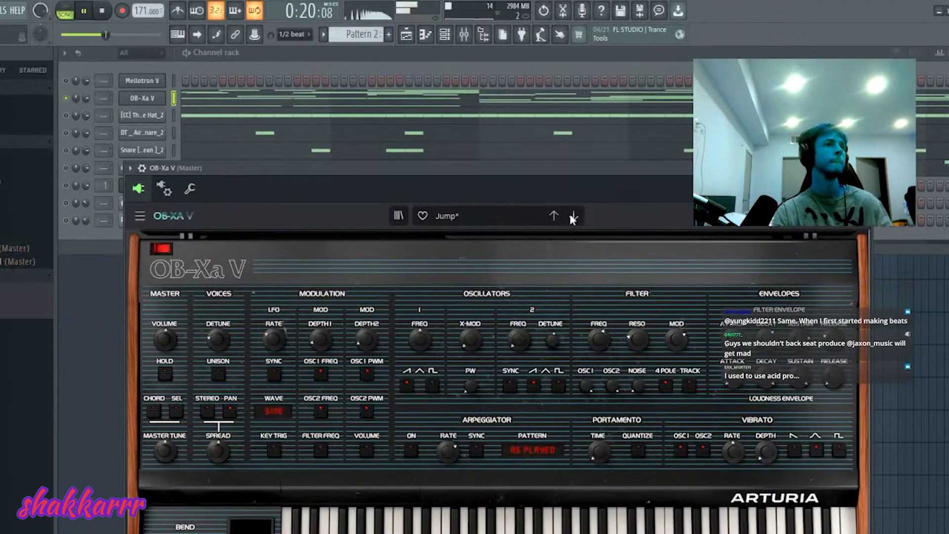
{"action": "left_click_drag", "start_coordinate": [557, 170], "coordinate": [635, 209]}
{"action": "key", "text": "space"}
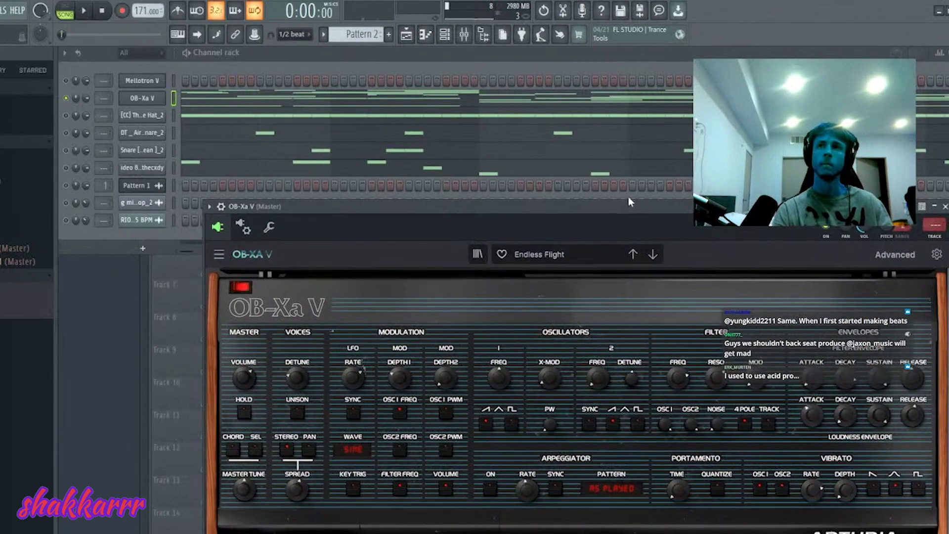
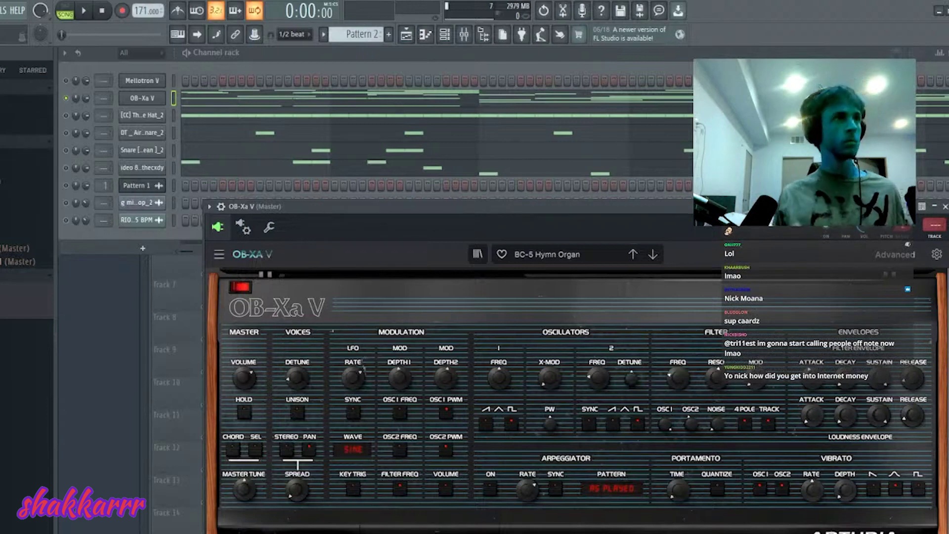
Step: Bring the channel rack forward and replay the song to hear the OB-Xa V sound with the other channels
{"action": "left_click", "coordinate": [183, 238]}
{"action": "key", "text": "space"}
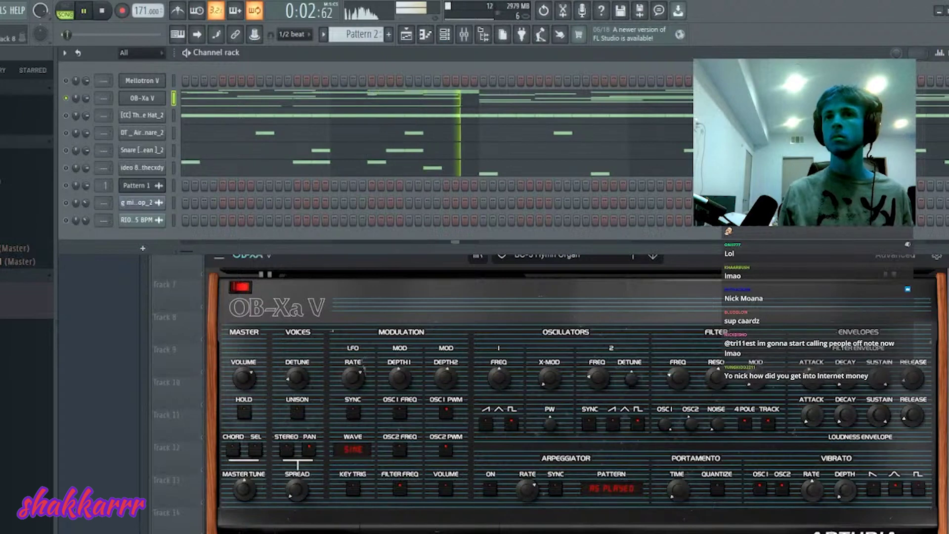
{"action": "key", "text": "space"}
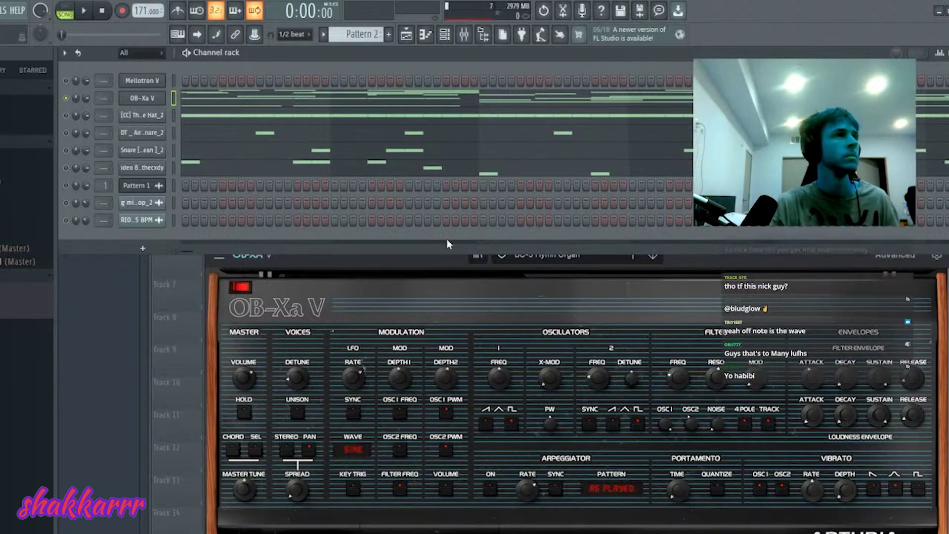
{"action": "key", "text": "space"}
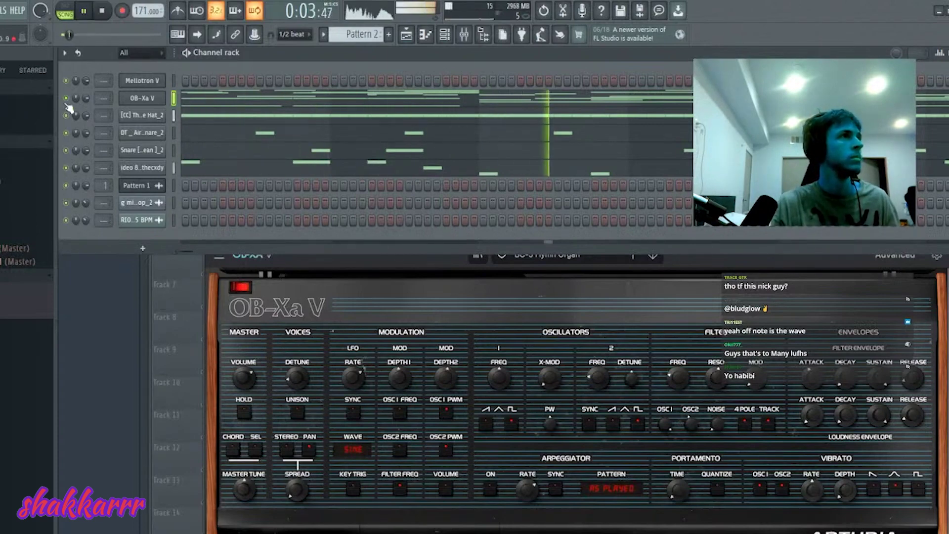
Step: Reopen OB-Xa V and step through its presets during playback to Beyond Our Galaxy
{"action": "left_click", "coordinate": [149, 98]}
{"action": "left_click", "coordinate": [150, 98]}
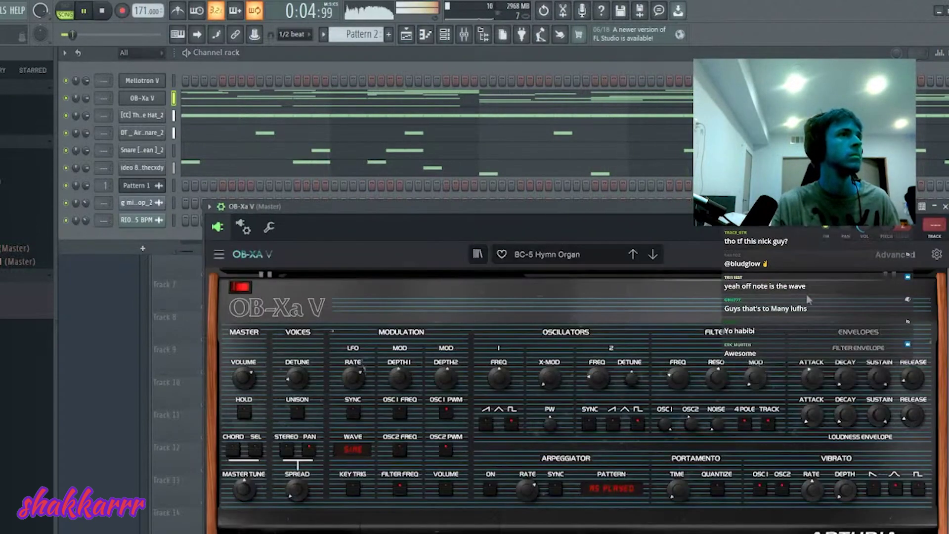
{"action": "left_click", "coordinate": [656, 251]}
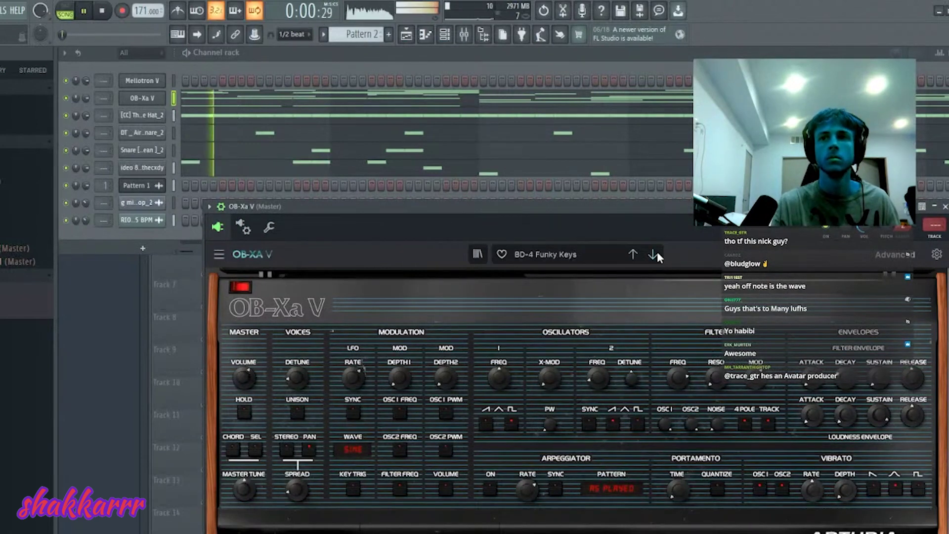
{"action": "left_click", "coordinate": [657, 252]}
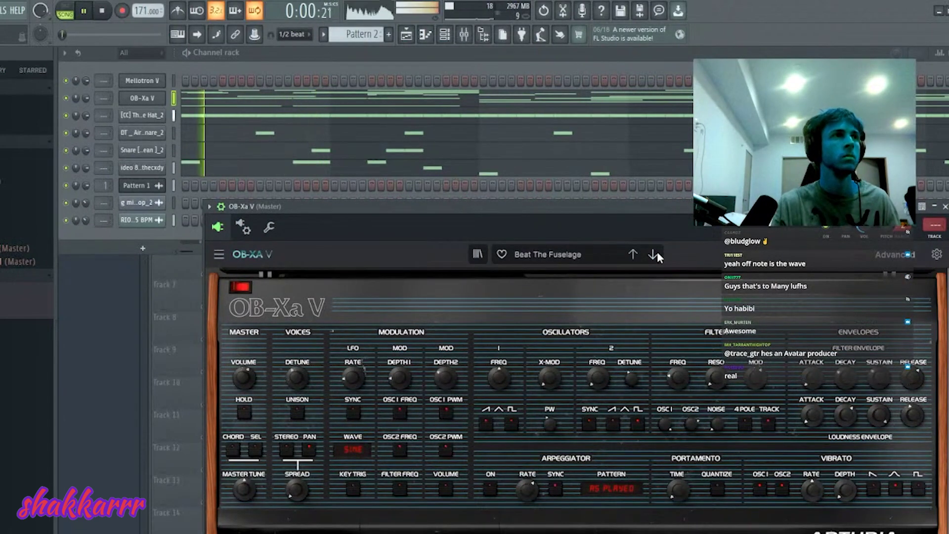
{"action": "left_click", "coordinate": [657, 252]}
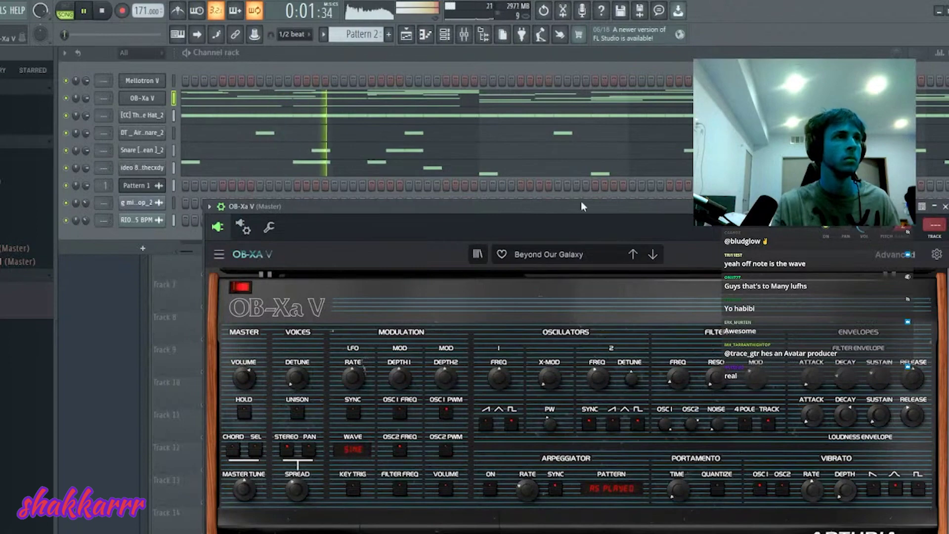
Step: Close the OB-Xa V window and compare its channel soloed and within the full mix
{"action": "left_click_drag", "start_coordinate": [583, 208], "coordinate": [570, 199]}
{"action": "left_click", "coordinate": [142, 98]}
{"action": "right_click", "coordinate": [66, 98]}
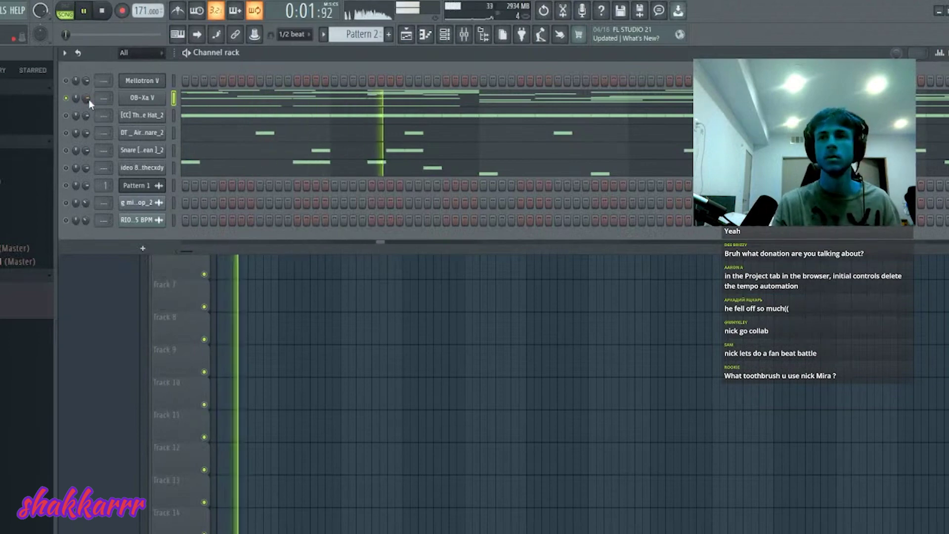
{"action": "right_click", "coordinate": [65, 98]}
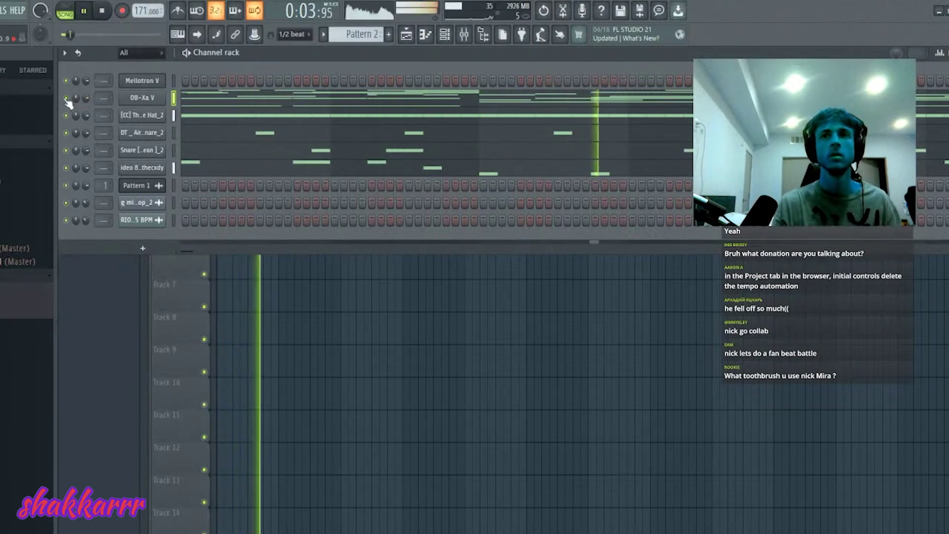
Step: Open the OB-Xa V notes in the piano roll and slice the last D5 note at the second beat of bar 8
{"action": "key", "text": "F7"}
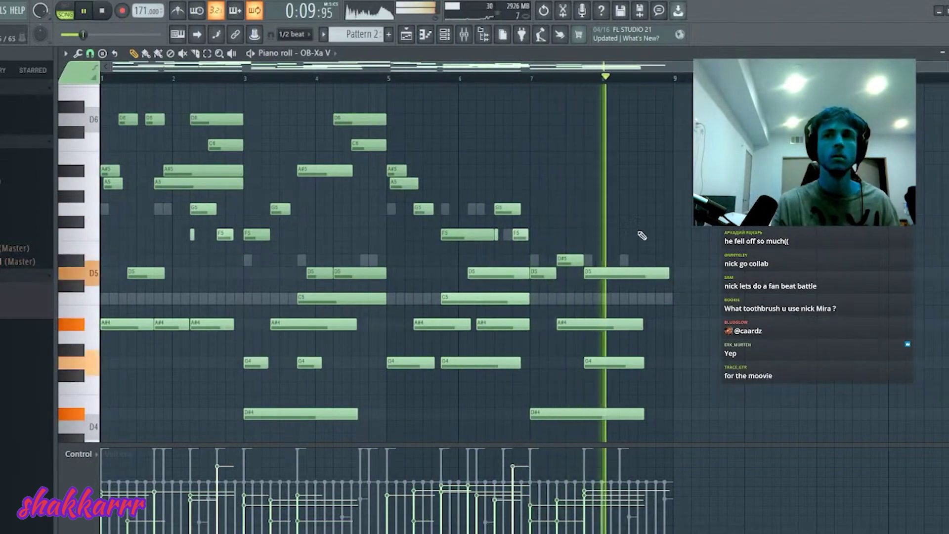
{"action": "key", "text": "F7"}
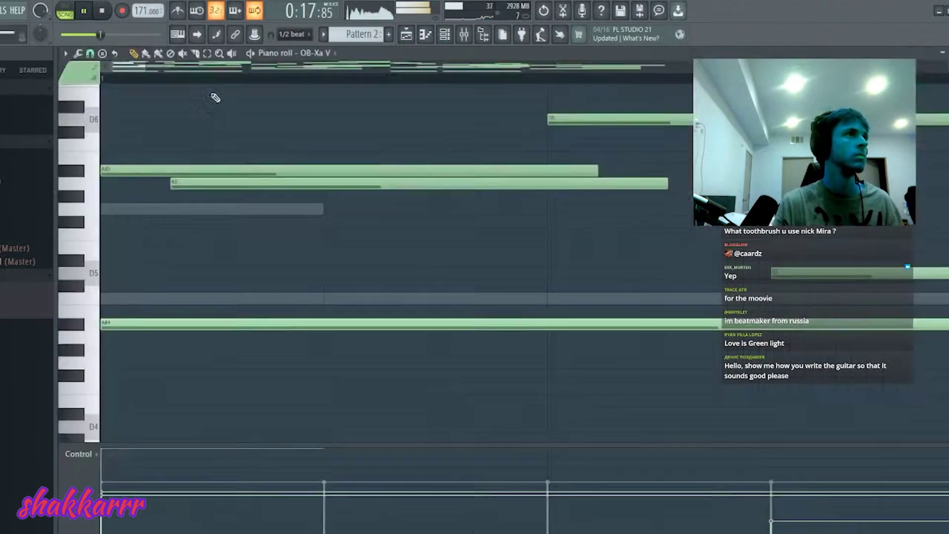
{"action": "left_click", "coordinate": [208, 97]}
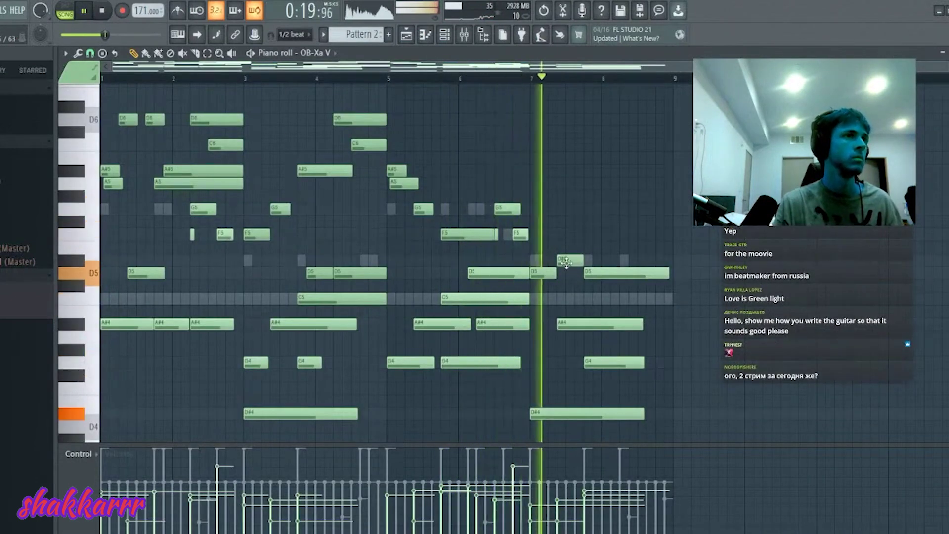
{"action": "left_click_drag", "start_coordinate": [623, 272], "coordinate": [624, 287]}
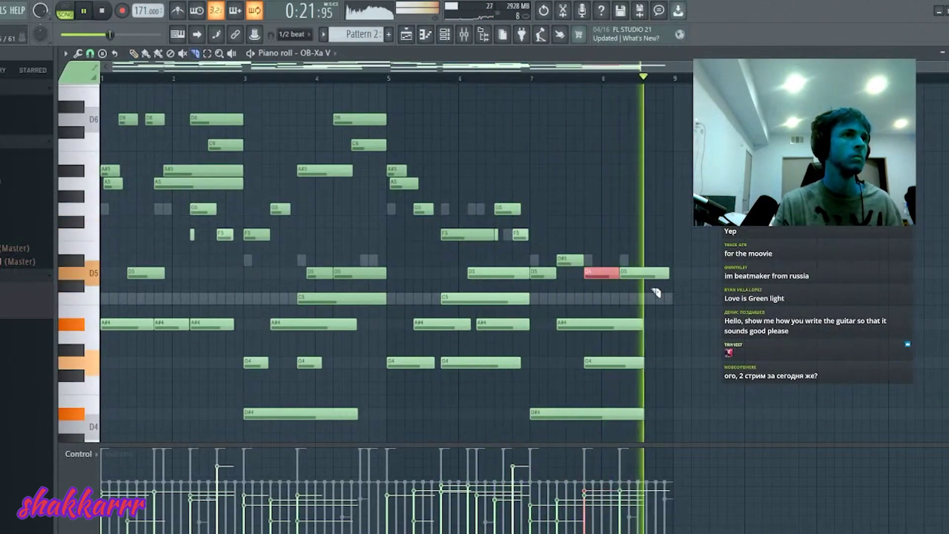
Step: Add a short C5 note late in bar 8, trimmed to end with the last D5, and close the piano roll
{"action": "key", "text": "p"}
{"action": "left_click", "coordinate": [650, 297]}
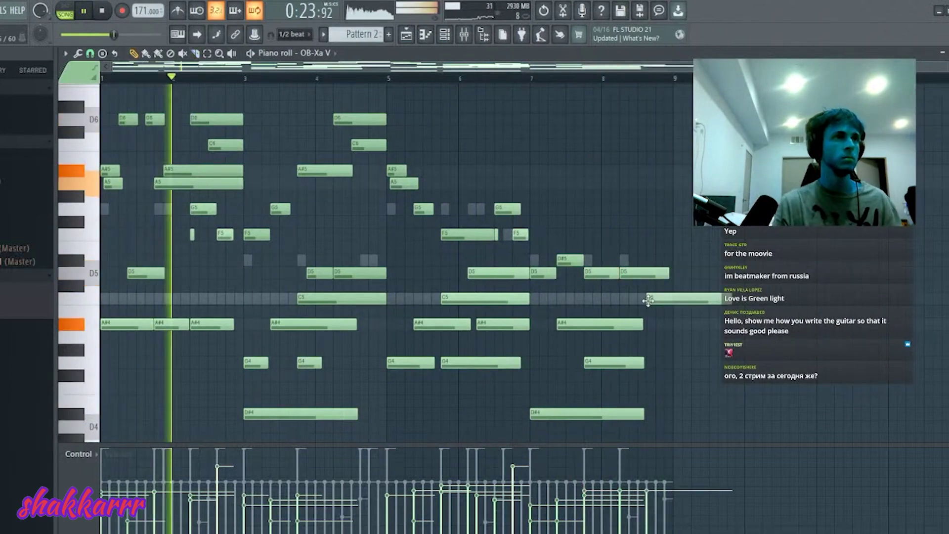
{"action": "left_click_drag", "start_coordinate": [720, 297], "coordinate": [669, 297]}
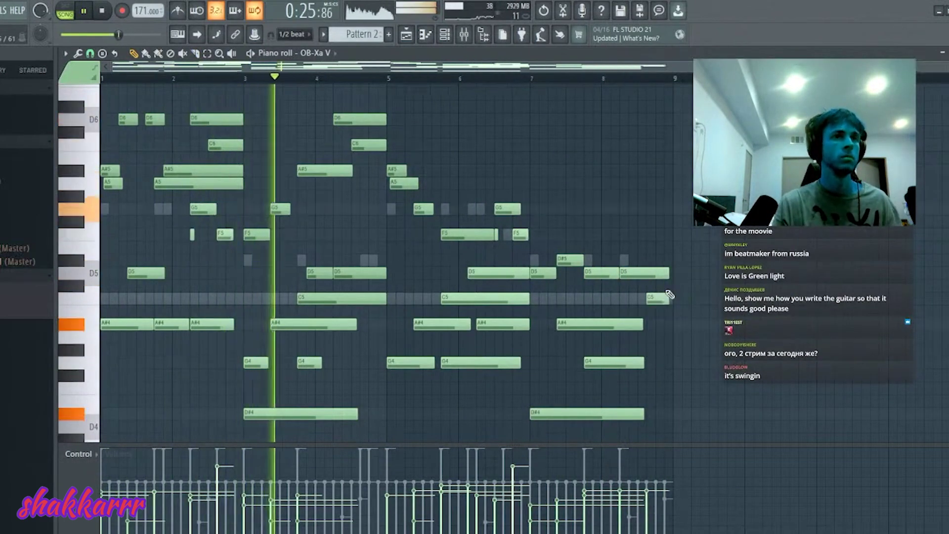
{"action": "key", "text": "Escape"}
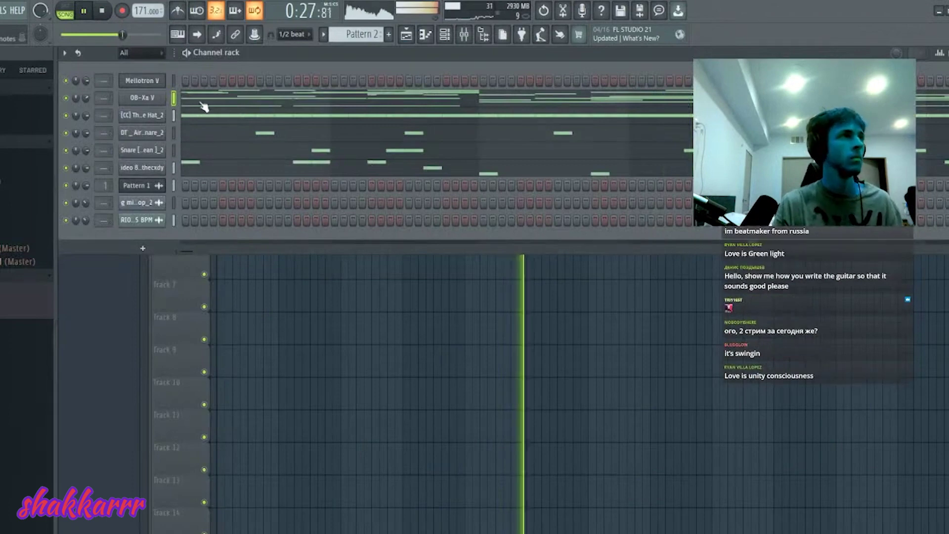
Step: Route the OB-Xa V, hi-hat, two snare and 808 channels to mixer tracks 2 through 6 and return to the playlist
{"action": "right_click", "coordinate": [174, 167]}
{"action": "right_click", "coordinate": [174, 150]}
{"action": "right_click", "coordinate": [174, 133]}
{"action": "right_click", "coordinate": [174, 115]}
{"action": "key", "text": "F9"}
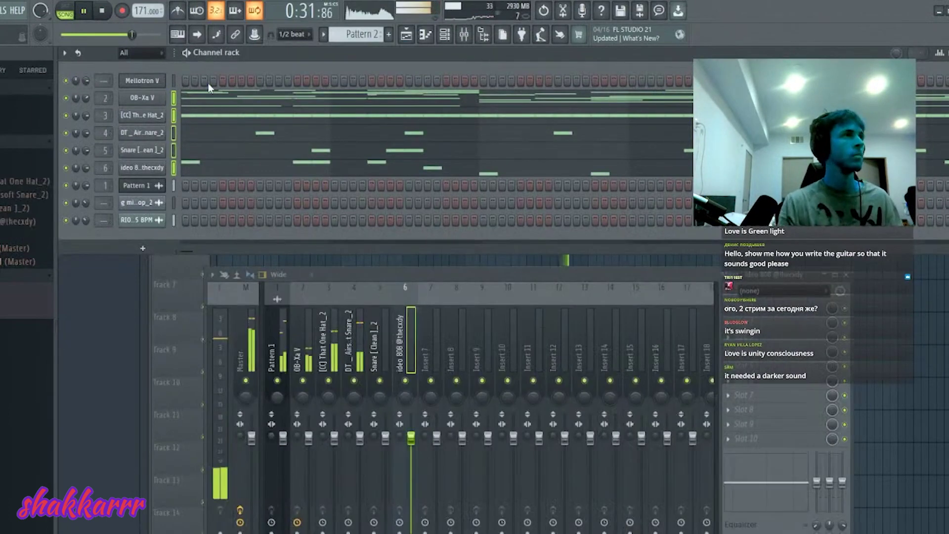
{"action": "key", "text": "F5"}
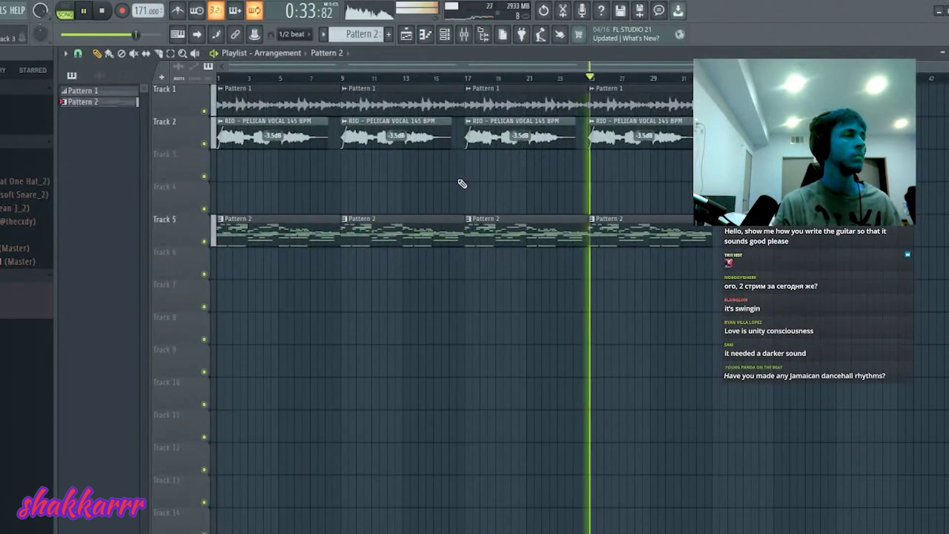
Step: Split Pattern 2 by channel and place the resulting channel patterns at bar 1 on tracks 7 to 11
{"action": "left_click", "coordinate": [324, 35]}
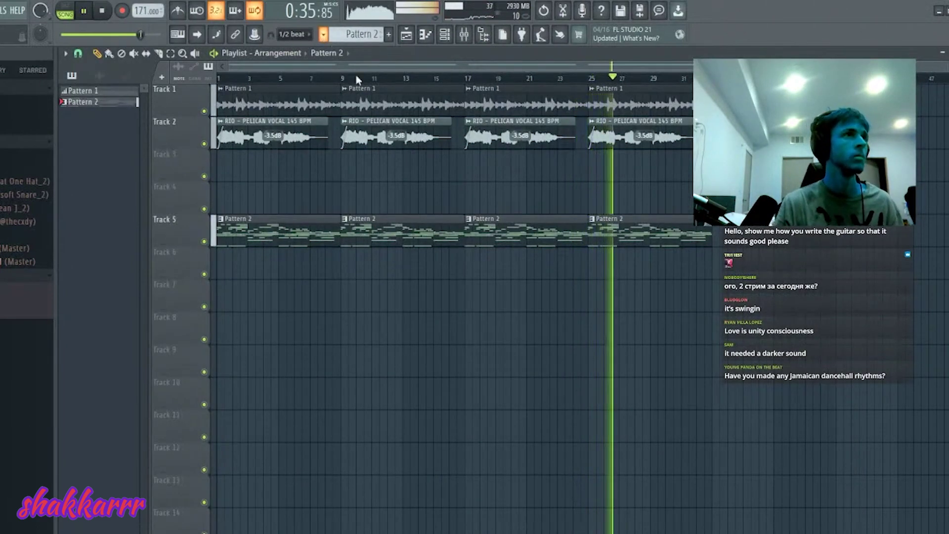
{"action": "left_click", "coordinate": [380, 196]}
{"action": "left_click", "coordinate": [116, 102]}
{"action": "left_click", "coordinate": [103, 147], "text": "shift"}
{"action": "left_click_drag", "start_coordinate": [102, 147], "coordinate": [226, 287]}
Step: Delete the four Pattern 2 clips from track 5 and duplicate the new channel clips to bar 9
{"action": "right_click", "coordinate": [287, 244]}
{"action": "right_click", "coordinate": [395, 242]}
{"action": "right_click", "coordinate": [524, 242]}
{"action": "right_click", "coordinate": [647, 242]}
{"action": "left_click_drag", "start_coordinate": [439, 191], "coordinate": [220, 530]}
{"action": "key", "text": "ctrl+b"}
{"action": "key", "text": "space"}
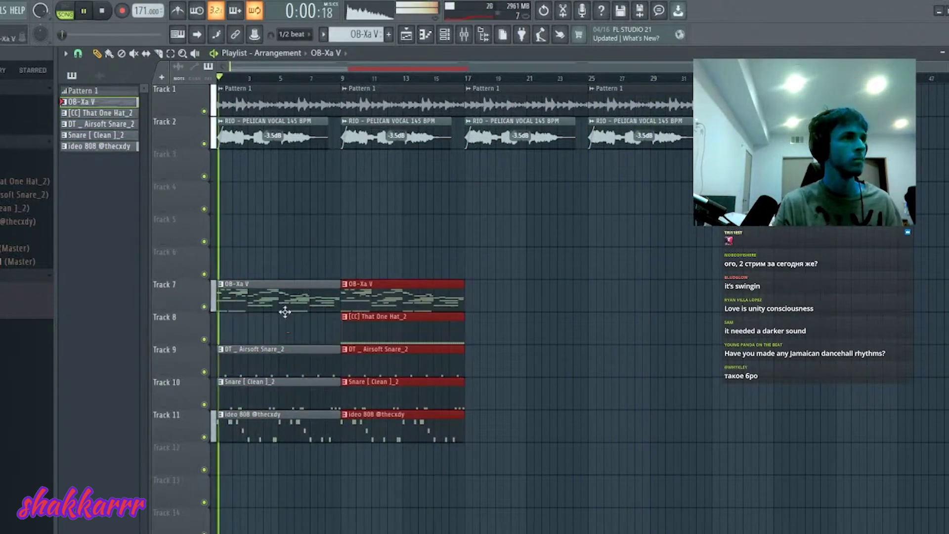
Step: Delete the OB-Xa V and vocal clips at bar 1, and close the Pattern 1 audio clip settings
{"action": "right_click", "coordinate": [294, 301]}
{"action": "key", "text": "space"}
{"action": "right_click", "coordinate": [275, 139]}
{"action": "left_click", "coordinate": [271, 99]}
{"action": "double_click", "coordinate": [272, 99]}
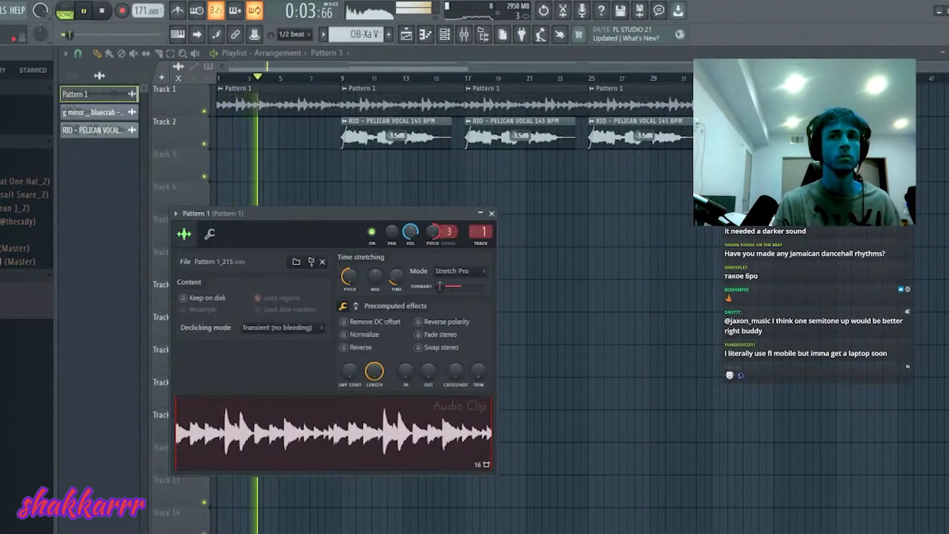
{"action": "left_click", "coordinate": [492, 214]}
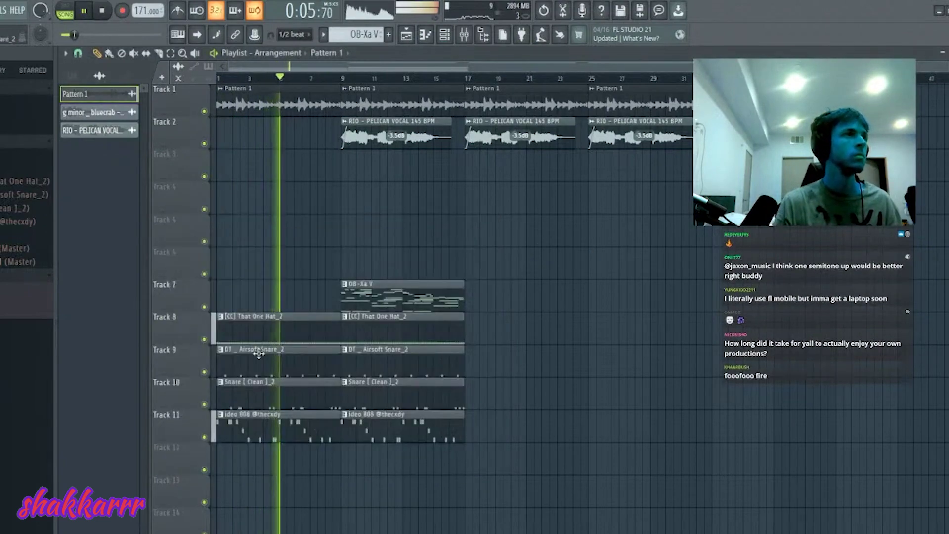
Step: Open the hi-hat pattern's notes to check them and return to the playlist
{"action": "double_click", "coordinate": [269, 339]}
{"action": "scroll", "coordinate": [323, 92], "scroll_direction": "left", "scroll_amount": 4}
{"action": "key", "text": "ctrl+a"}
{"action": "key", "text": "ctrl+d"}
{"action": "left_click", "coordinate": [446, 40]}
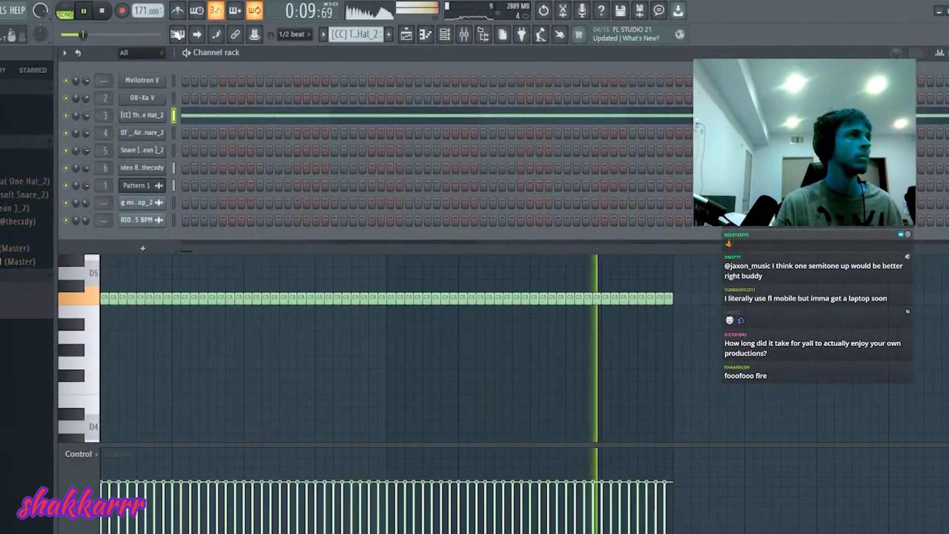
{"action": "left_click", "coordinate": [407, 36]}
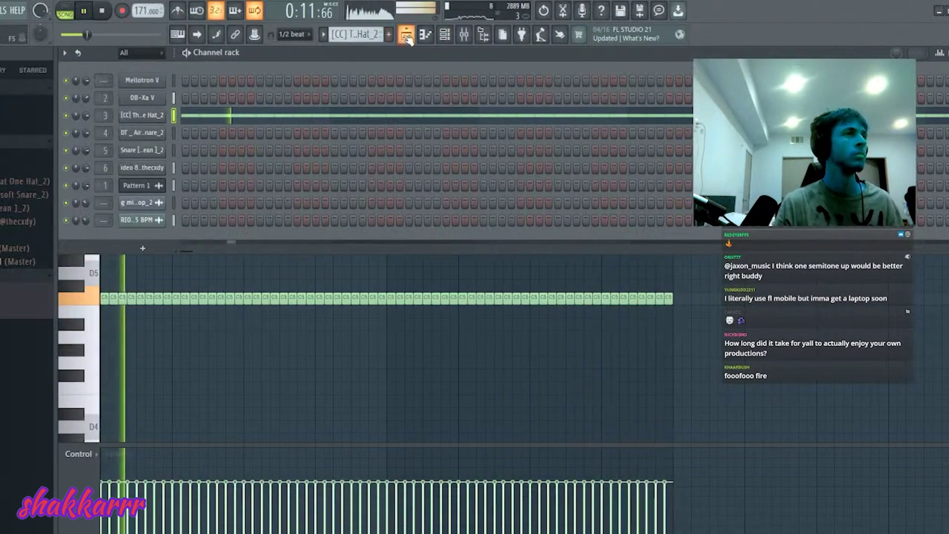
{"action": "right_click", "coordinate": [403, 325]}
{"action": "key", "text": "ctrl+z"}
{"action": "right_click", "coordinate": [406, 133]}
{"action": "key", "text": "ctrl+z"}
{"action": "right_click", "coordinate": [423, 301]}
{"action": "key", "text": "ctrl+z"}
Step: Shift the OB-Xa V clip's entrance from bar 9 to bar 17 and duplicate the drum and 808 clips across bars 17 to 32
{"action": "key", "text": "ctrl+b"}
{"action": "right_click", "coordinate": [405, 299]}
{"action": "left_click_drag", "start_coordinate": [468, 321], "coordinate": [227, 430]}
{"action": "key", "text": "ctrl+b"}
Step: Delete the Pattern 1 audio clips at bars 17 and 25 on track 1
{"action": "left_click", "coordinate": [525, 219], "text": "ctrl"}
{"action": "right_click", "coordinate": [568, 104]}
{"action": "right_click", "coordinate": [600, 103]}
Step: Cut the OB-Xa V pattern's notes, paste them onto the Mellotron V channel and open them in the piano roll
{"action": "double_click", "coordinate": [505, 297]}
{"action": "key", "text": "F6"}
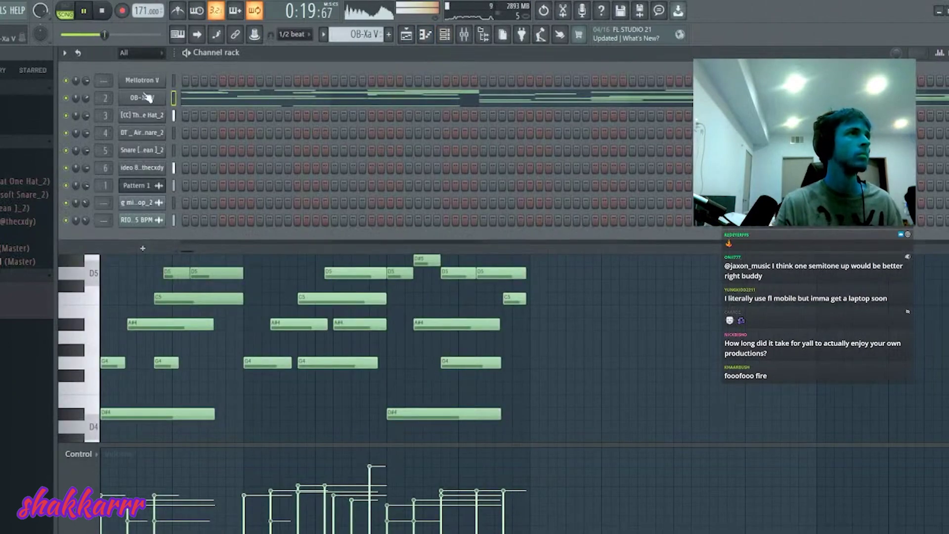
{"action": "key", "text": "ctrl+x"}
{"action": "left_click", "coordinate": [174, 80]}
{"action": "key", "text": "ctrl+v"}
{"action": "left_click", "coordinate": [227, 82]}
Step: Try all the Mellotron V notes one octave lower, and raise them back by one octave
{"action": "key", "text": "ctrl+a"}
{"action": "key", "text": "ctrl+Down"}
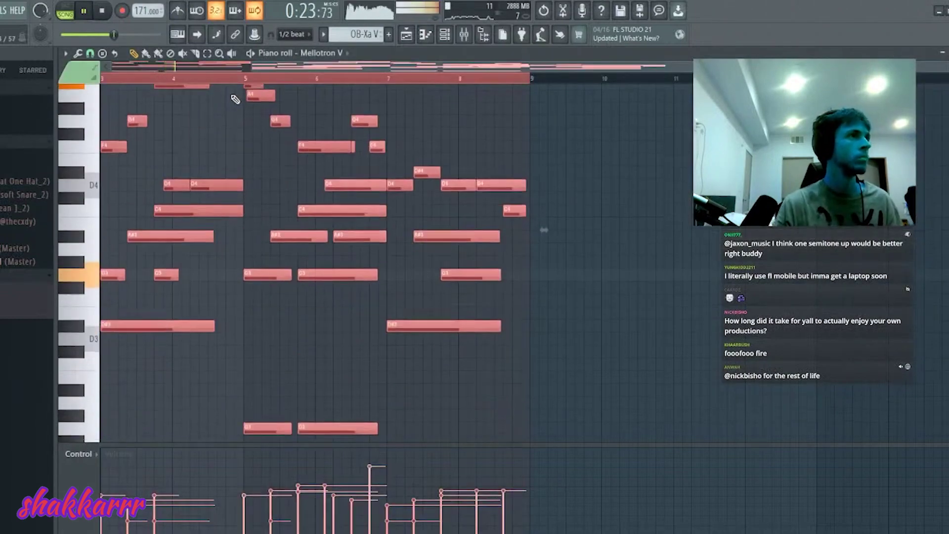
{"action": "scroll", "coordinate": [262, 88], "scroll_direction": "left", "scroll_amount": 2}
{"action": "key", "text": "ctrl+d"}
{"action": "scroll", "coordinate": [391, 252], "scroll_direction": "up", "scroll_amount": 2}
{"action": "key", "text": "ctrl+Up"}
{"action": "scroll", "coordinate": [394, 254], "scroll_direction": "down", "scroll_amount": 1}
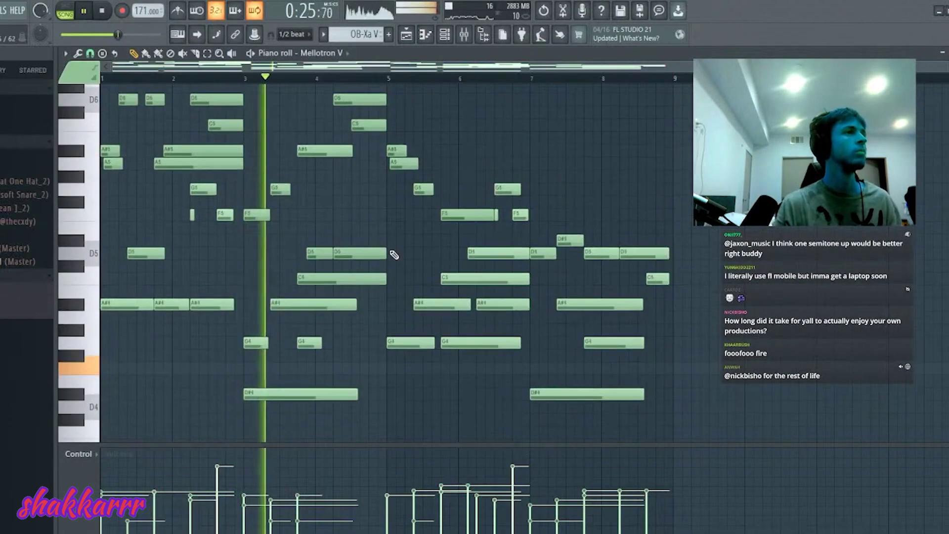
Step: Transpose all the Mellotron V notes down one octave
{"action": "scroll", "coordinate": [435, 351], "scroll_direction": "down", "scroll_amount": 4}
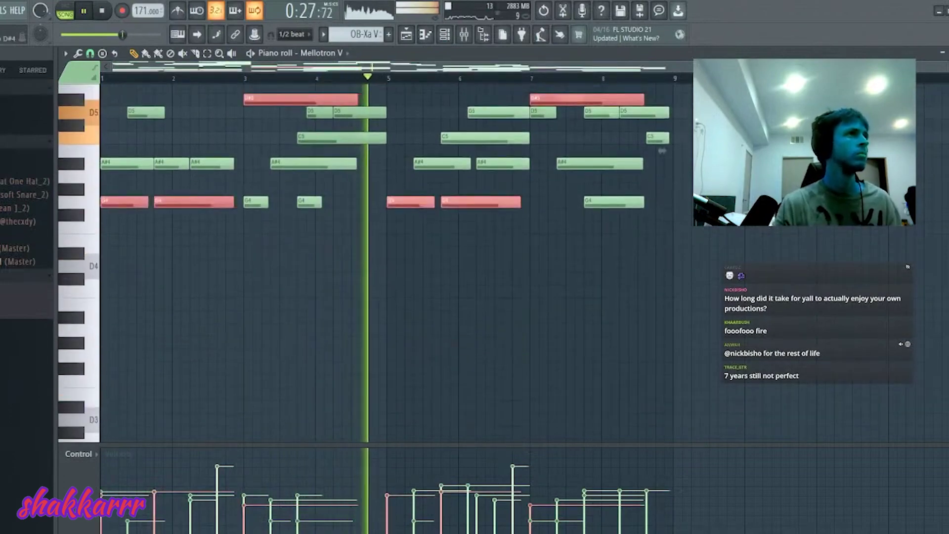
{"action": "scroll", "coordinate": [435, 350], "scroll_direction": "up", "scroll_amount": 3}
{"action": "key", "text": "ctrl+a"}
{"action": "scroll", "coordinate": [438, 351], "scroll_direction": "up", "scroll_amount": 3}
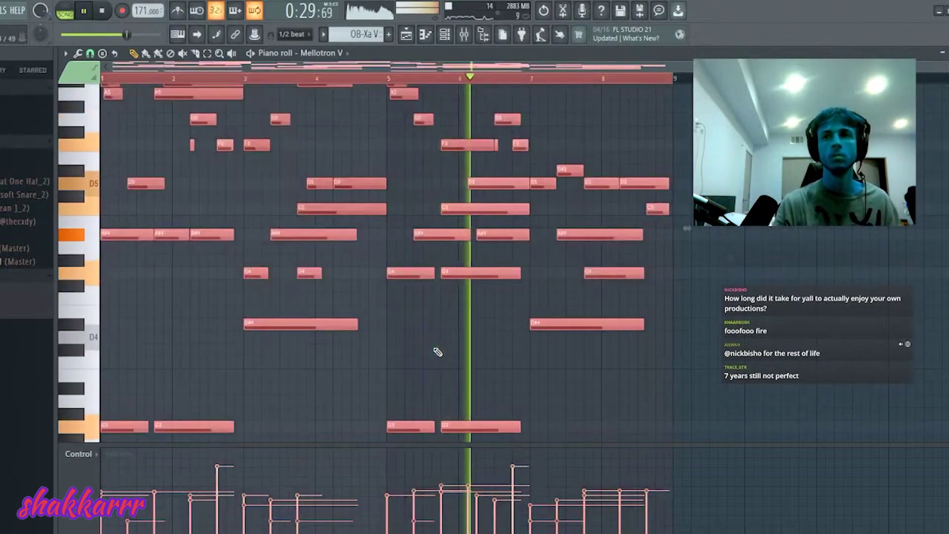
{"action": "scroll", "coordinate": [437, 351], "scroll_direction": "up", "scroll_amount": 1}
{"action": "scroll", "coordinate": [437, 351], "scroll_direction": "down", "scroll_amount": 1}
{"action": "key", "text": "ctrl+Down"}
{"action": "scroll", "coordinate": [496, 207], "scroll_direction": "up", "scroll_amount": 1}
{"action": "scroll", "coordinate": [444, 197], "scroll_direction": "down", "scroll_amount": 3}
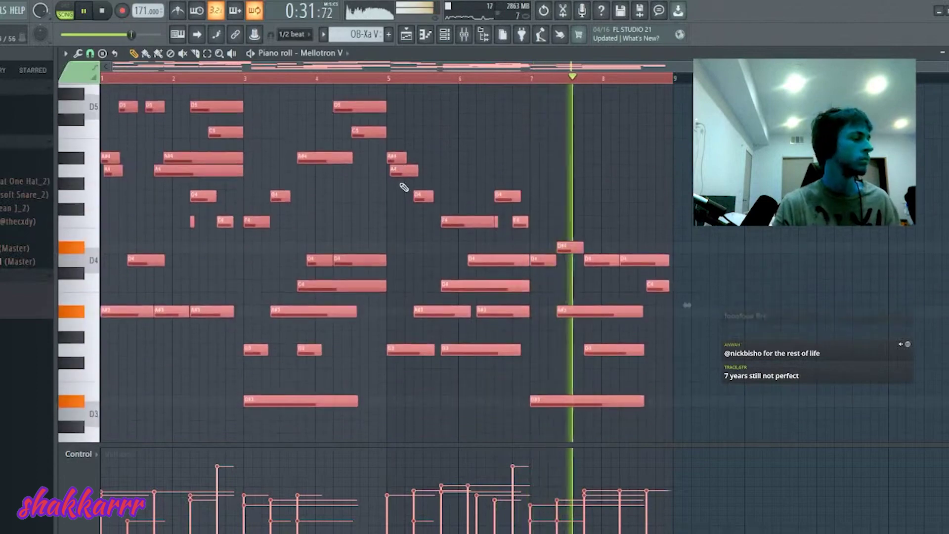
{"action": "key", "text": "ctrl+d"}
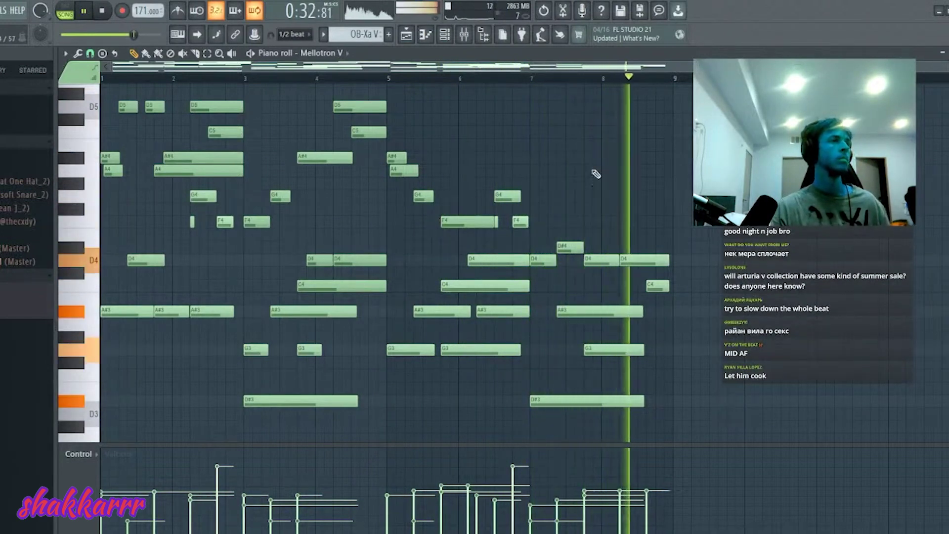
Step: Switch playback to the pattern, delete the short A#4 and A4 notes at the start of bar 1 and audition it
{"action": "key", "text": "l"}
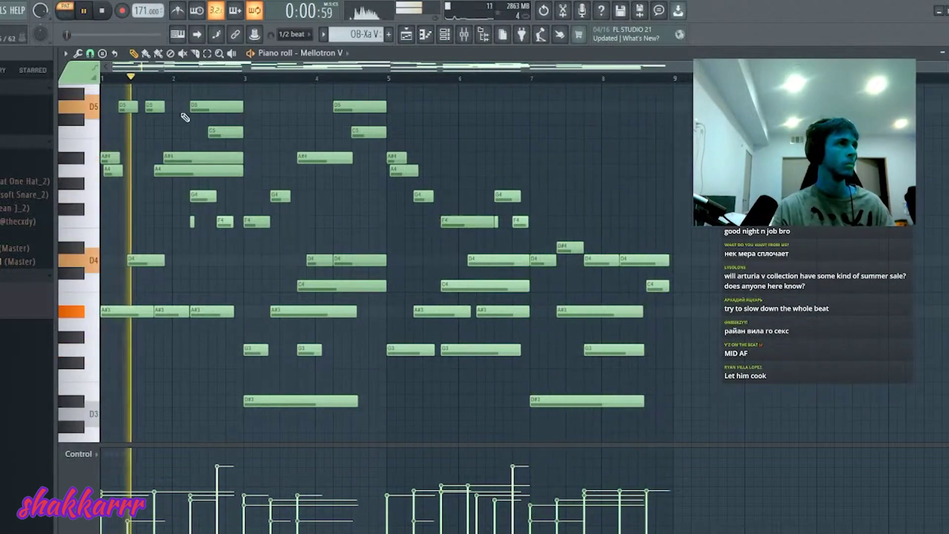
{"action": "right_click", "coordinate": [110, 158]}
{"action": "right_click", "coordinate": [113, 170]}
{"action": "key", "text": "space"}
{"action": "key", "text": "space"}
{"action": "key", "text": "space"}
Step: Try the whole Mellotron V part one octave lower and bring it back up
{"action": "key", "text": "ctrl+Down"}
{"action": "key", "text": "space"}
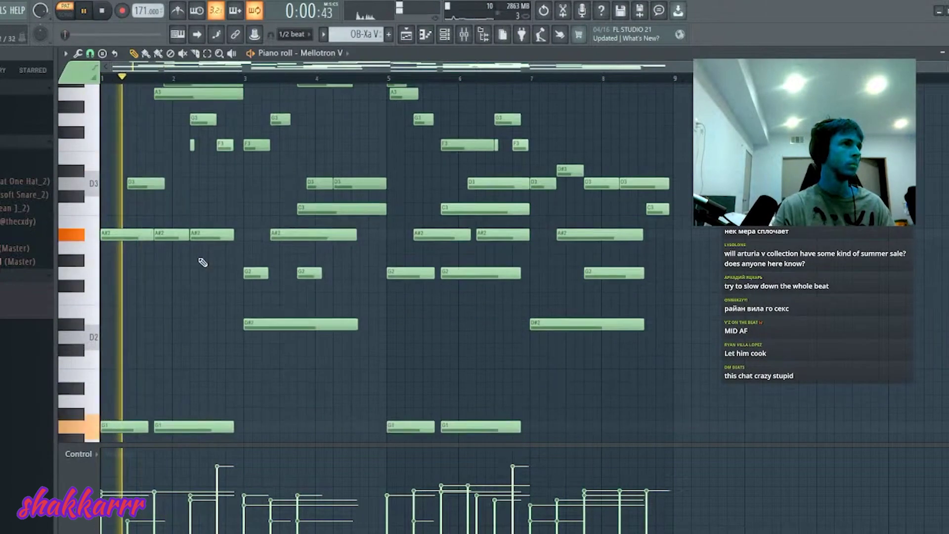
{"action": "scroll", "coordinate": [201, 260], "scroll_direction": "up", "scroll_amount": 4}
{"action": "key", "text": "space"}
{"action": "key", "text": "space"}
{"action": "key", "text": "ctrl+Up"}
Step: Raise only the lowest G notes in bars 1, 2, 5 and 6 by one octave relative to the rest, and audition the part
{"action": "key", "text": "ctrl+Up"}
{"action": "left_click_drag", "start_coordinate": [143, 311], "coordinate": [593, 425]}
{"action": "key", "text": "ctrl+Up"}
{"action": "key", "text": "ctrl+a"}
{"action": "key", "text": "ctrl+Down"}
{"action": "key", "text": "ctrl+d"}
{"action": "key", "text": "space"}
{"action": "key", "text": "space"}
{"action": "scroll", "coordinate": [264, 253], "scroll_direction": "up", "scroll_amount": 1}
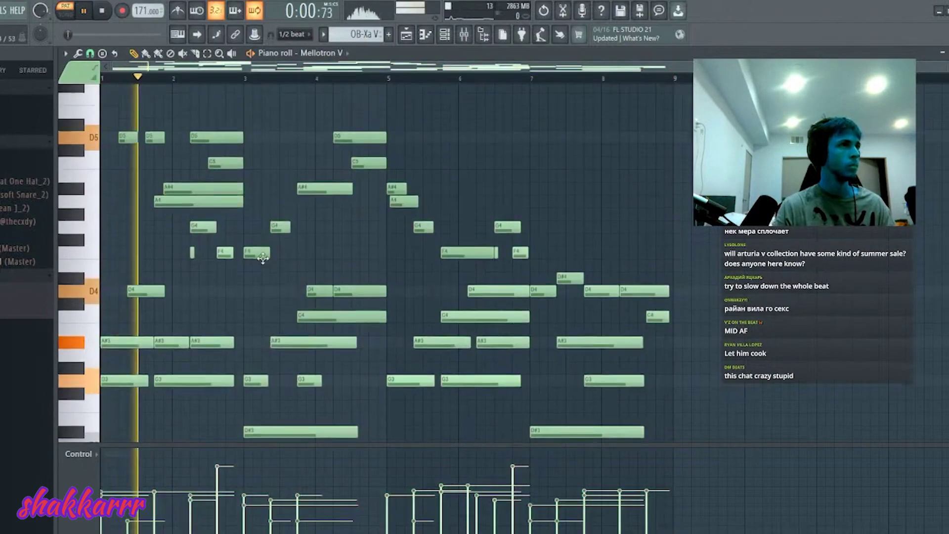
Step: Apply quick legato to the upper melody notes from bar 1 to the start of bar 3 and audition the result
{"action": "left_click_drag", "start_coordinate": [113, 120], "coordinate": [263, 268]}
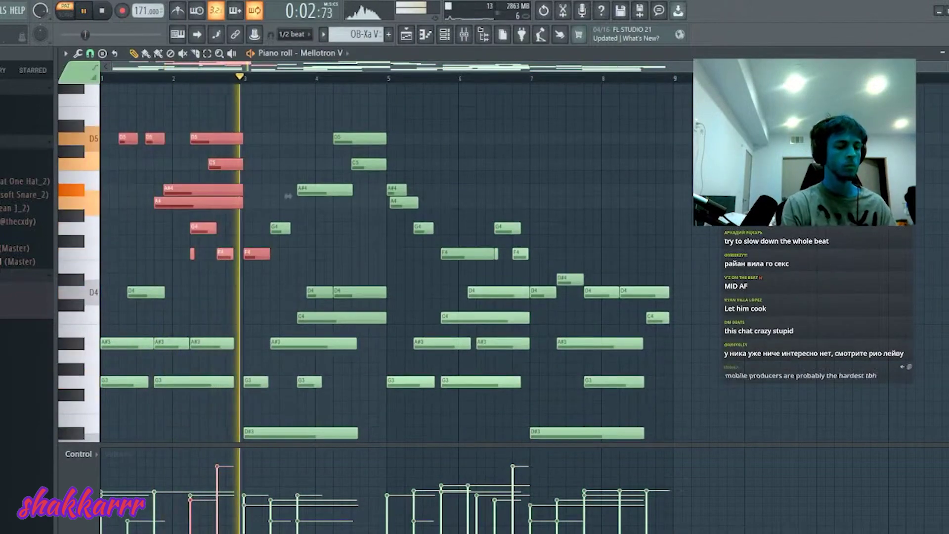
{"action": "key", "text": "ctrl+l"}
{"action": "key", "text": "space"}
{"action": "key", "text": "space"}
{"action": "key", "text": "ctrl+d"}
Step: Open the Mellotron V instrument and audition its presets, including Pianos, Blue Monday Male Choir and Strings
{"action": "key", "text": "F6"}
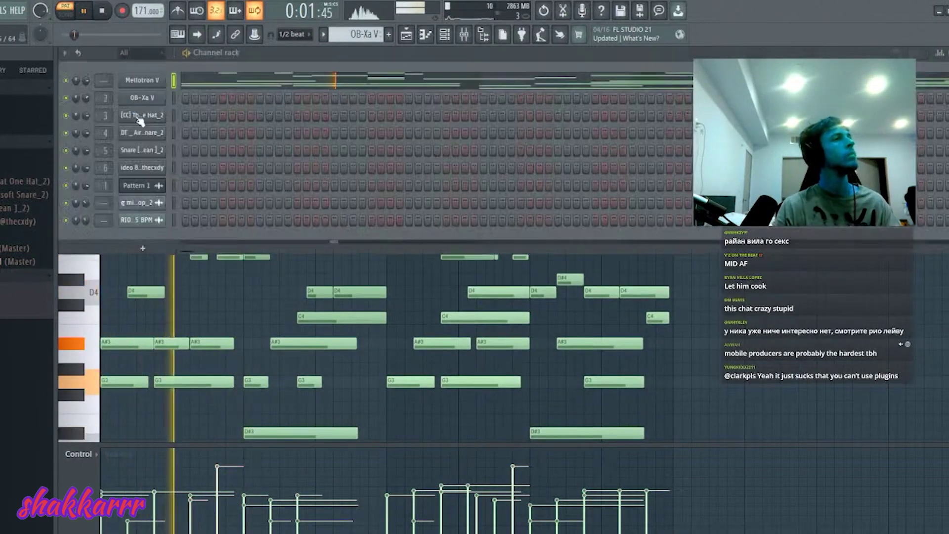
{"action": "key", "text": "F7"}
{"action": "left_click", "coordinate": [142, 85]}
{"action": "left_click", "coordinate": [545, 163]}
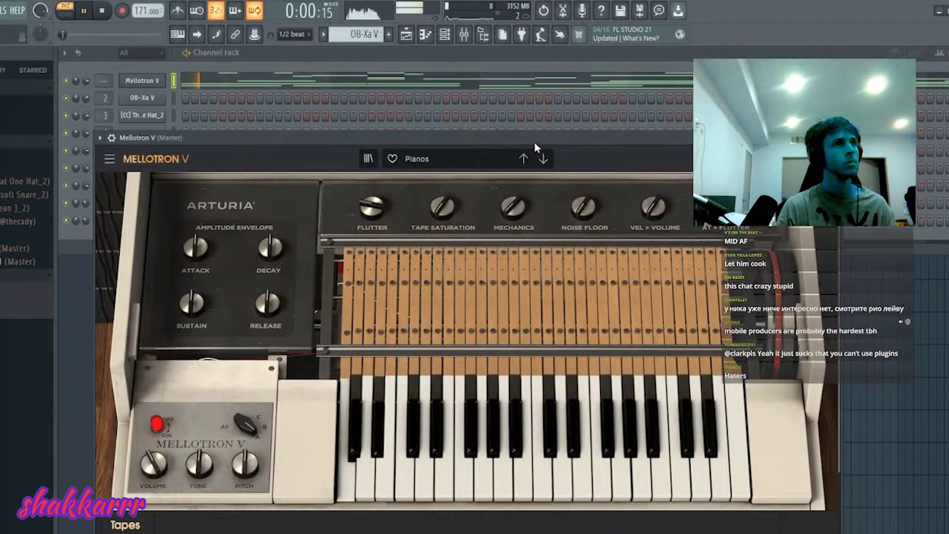
{"action": "left_click", "coordinate": [543, 162]}
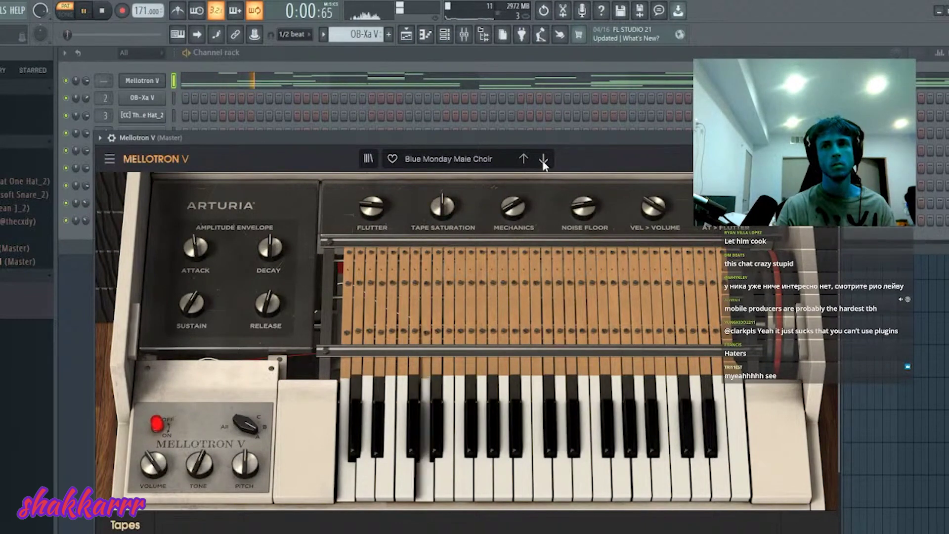
{"action": "left_click", "coordinate": [543, 161]}
{"action": "left_click", "coordinate": [543, 161]}
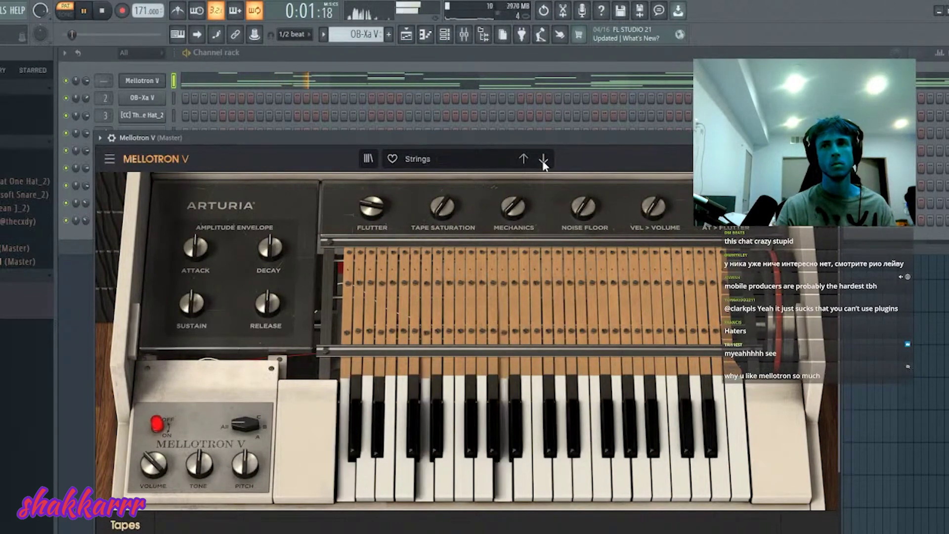
{"action": "key", "text": "space"}
{"action": "key", "text": "space"}
Step: Replace the Mellotron V instrument with Piano V2 and audition the notes on it
{"action": "right_click", "coordinate": [140, 83]}
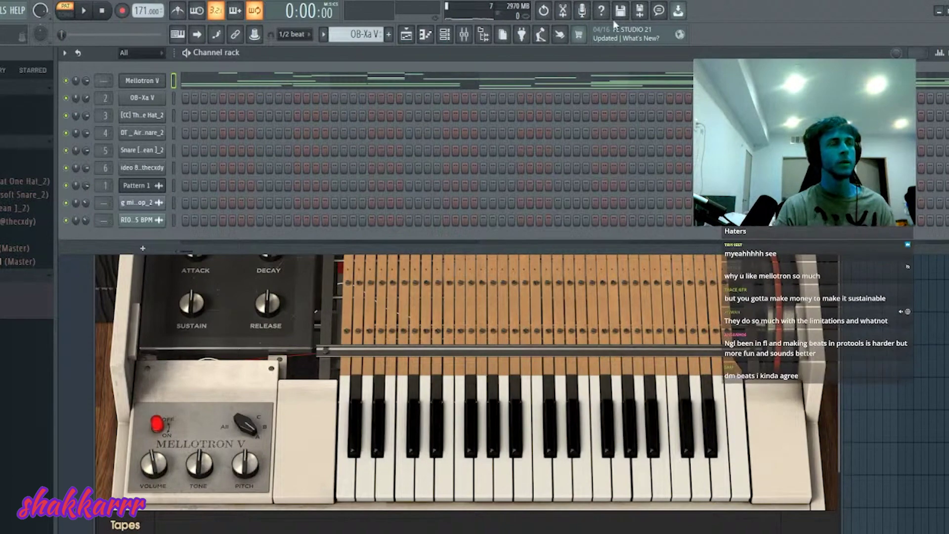
{"action": "left_click", "coordinate": [581, 293]}
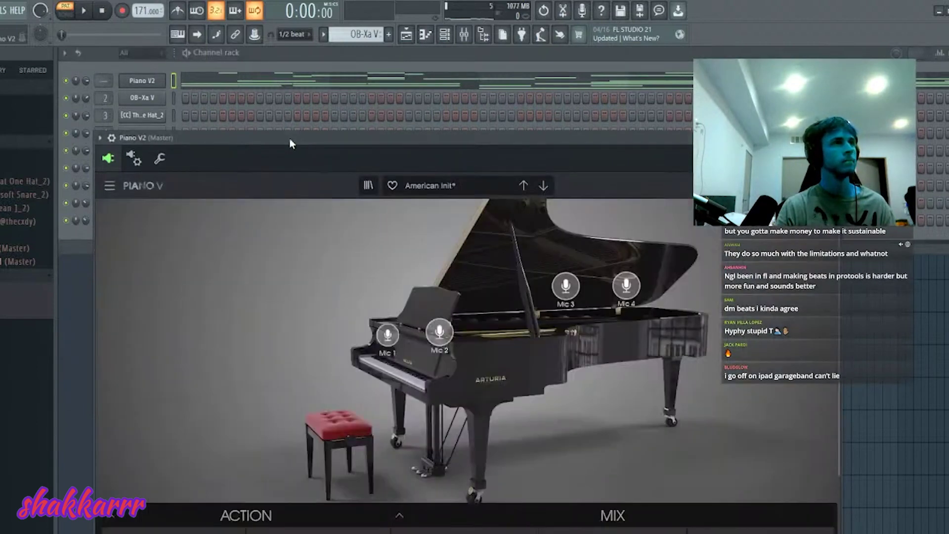
{"action": "left_click_drag", "start_coordinate": [289, 138], "coordinate": [344, 135]}
{"action": "key", "text": "space"}
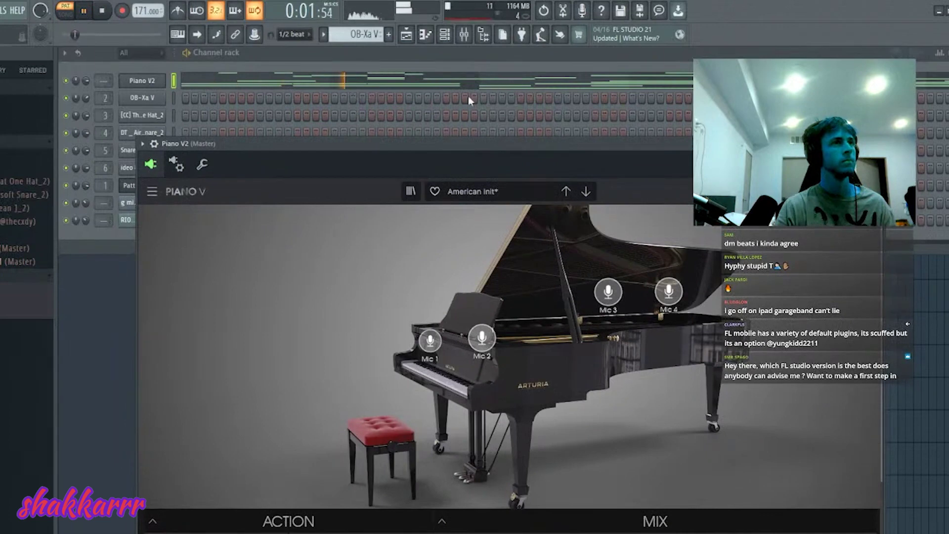
{"action": "key", "text": "space"}
Step: Replace the Piano V2 instrument with Jup-8 V4 and audition its Dark Flute preset
{"action": "left_click", "coordinate": [151, 74]}
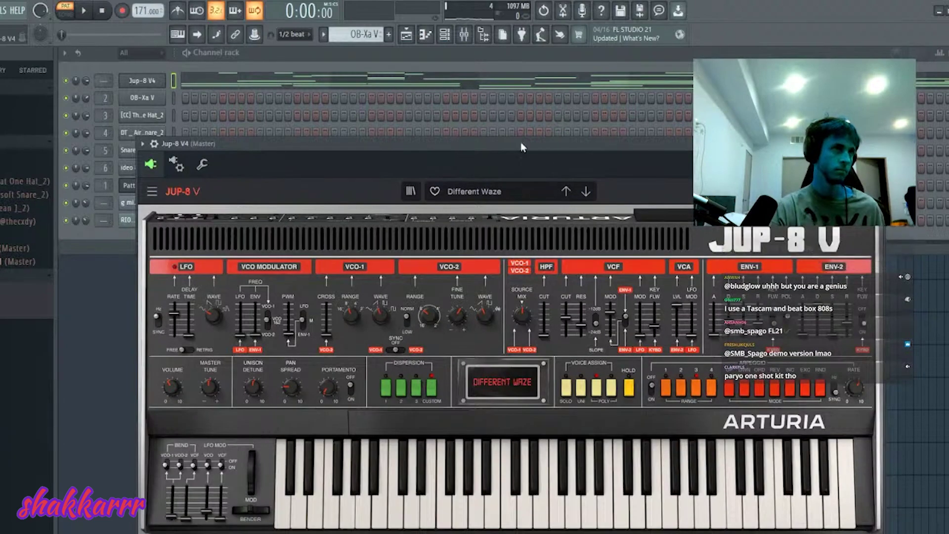
{"action": "left_click_drag", "start_coordinate": [520, 142], "coordinate": [600, 174]}
{"action": "left_click", "coordinate": [625, 215]}
{"action": "key", "text": "space"}
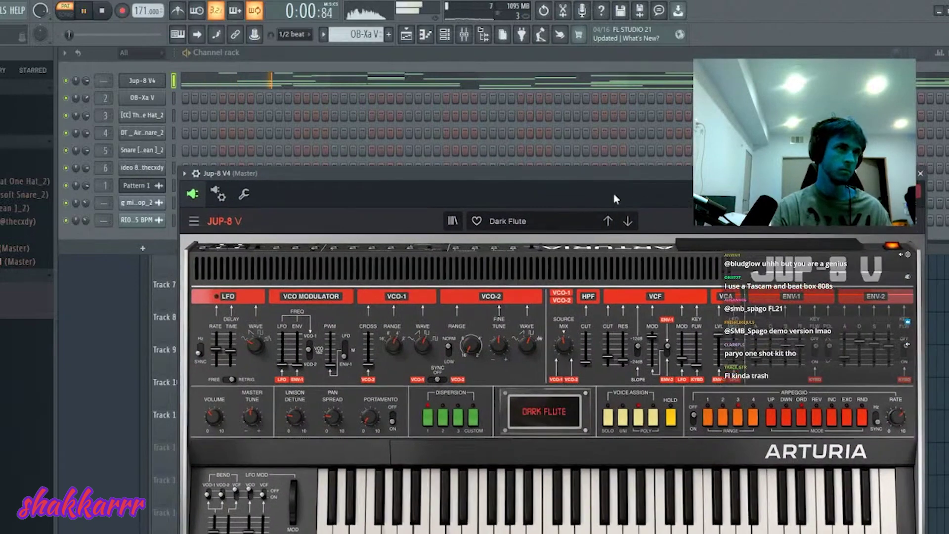
Step: Audition further Jup-8 V presets, including Bassement Riser, Unisync and Delay Plucks Recipe
{"action": "left_click", "coordinate": [627, 221]}
{"action": "left_click", "coordinate": [626, 222]}
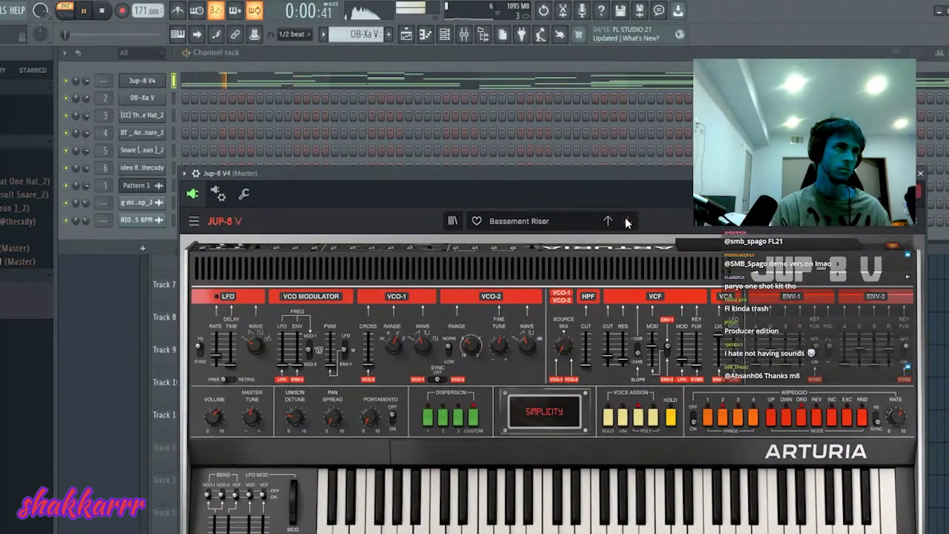
{"action": "left_click", "coordinate": [625, 221]}
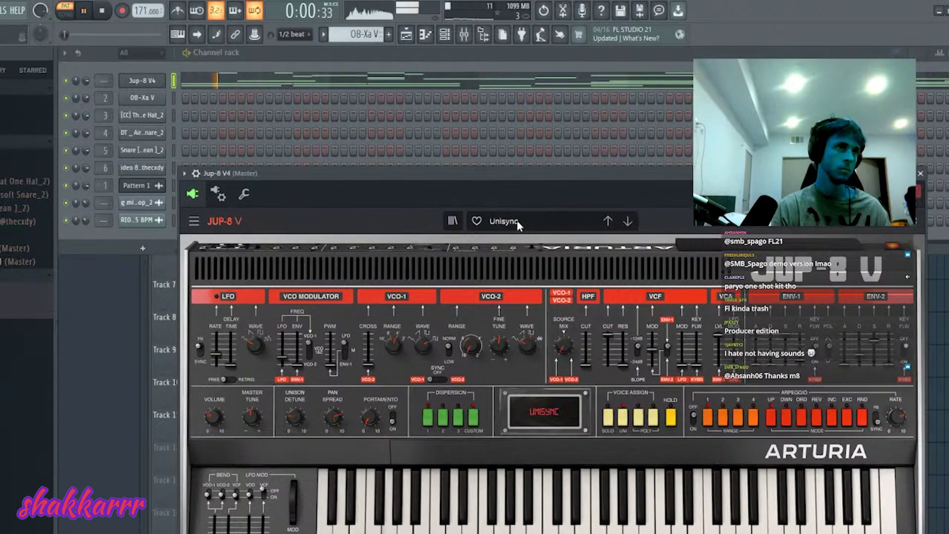
{"action": "left_click", "coordinate": [626, 224]}
{"action": "key", "text": "space"}
{"action": "key", "text": "space"}
{"action": "left_click", "coordinate": [501, 84]}
{"action": "key", "text": "space"}
{"action": "key", "text": "space"}
{"action": "key", "text": "Escape"}
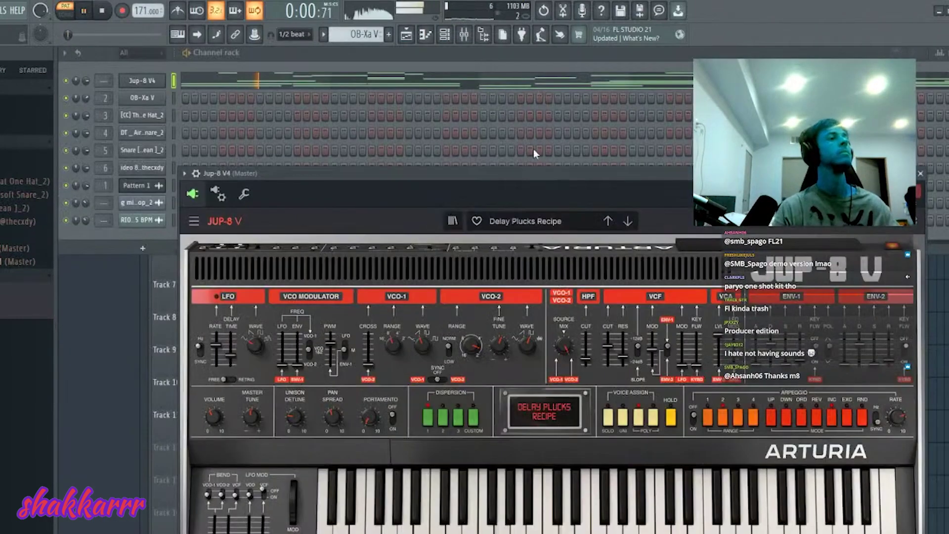
Step: Compare the following Jup-8 V presets up to Down Fourth and settle on Dim Light
{"action": "left_click", "coordinate": [628, 223]}
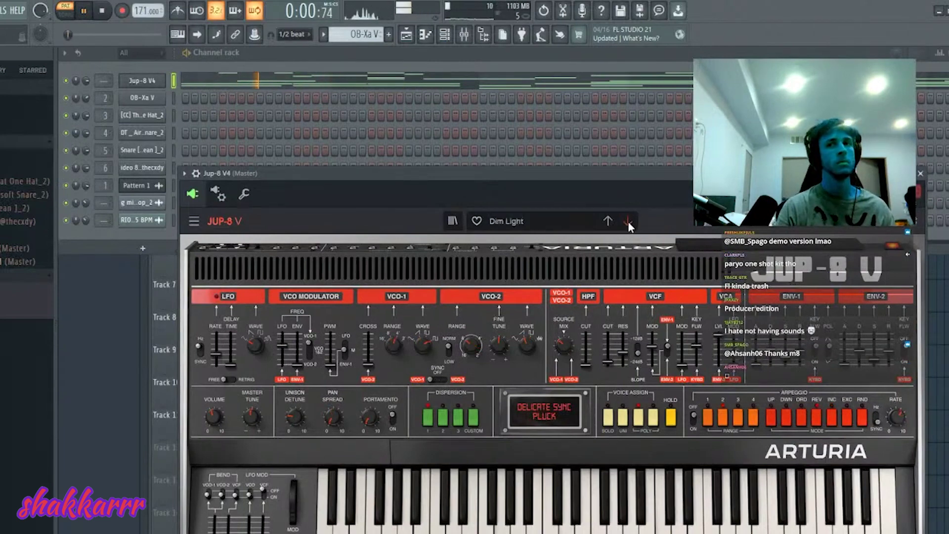
{"action": "key", "text": "space"}
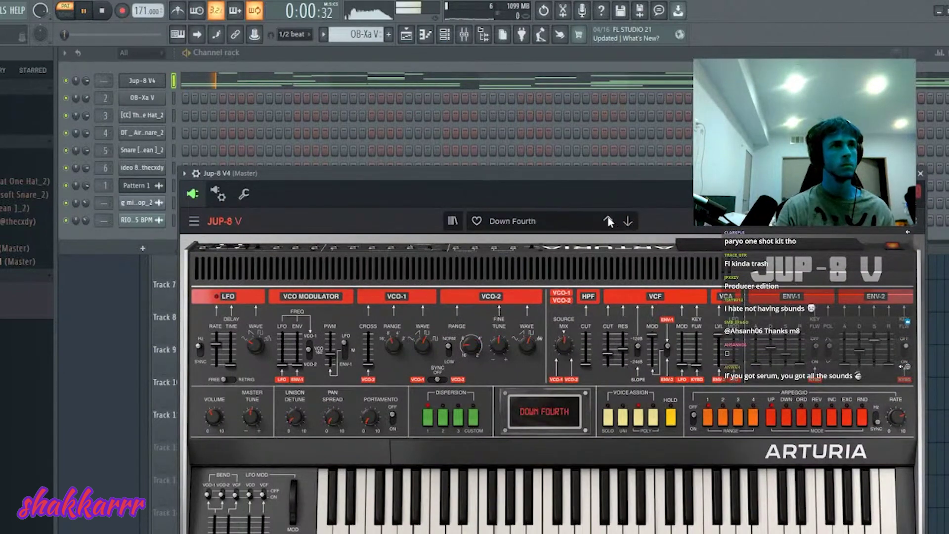
{"action": "left_click", "coordinate": [608, 219]}
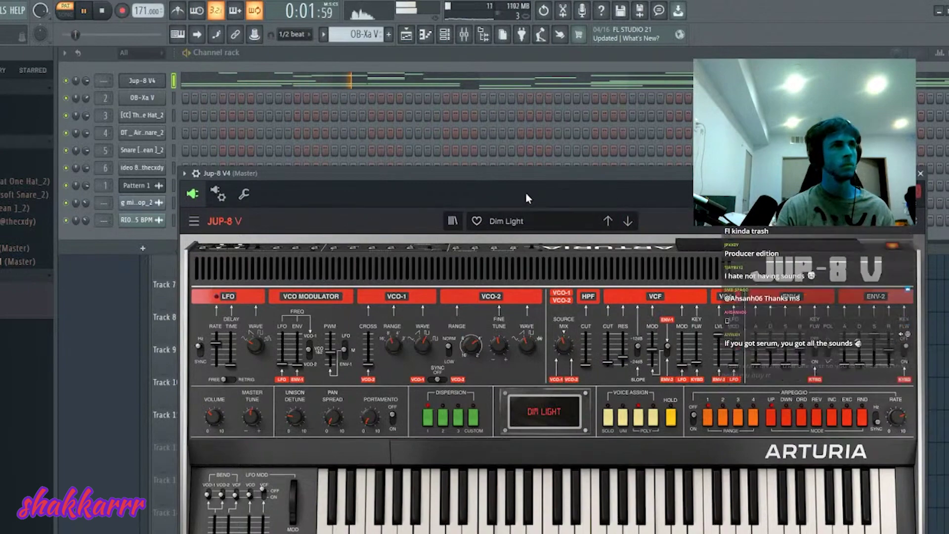
{"action": "left_click_drag", "start_coordinate": [527, 174], "coordinate": [514, 192]}
Step: Return to the playlist in song mode and duplicate the OB-Xa V clip at bar 17 to bar 25
{"action": "key", "text": "Escape"}
{"action": "key", "text": "F6"}
{"action": "key", "text": "l"}
{"action": "left_click", "coordinate": [471, 82]}
{"action": "key", "text": "space"}
{"action": "left_click_drag", "start_coordinate": [502, 248], "coordinate": [591, 311]}
{"action": "key", "text": "ctrl+b"}
{"action": "key", "text": "ctrl+d"}
{"action": "key", "text": "space"}
{"action": "key", "text": "space"}
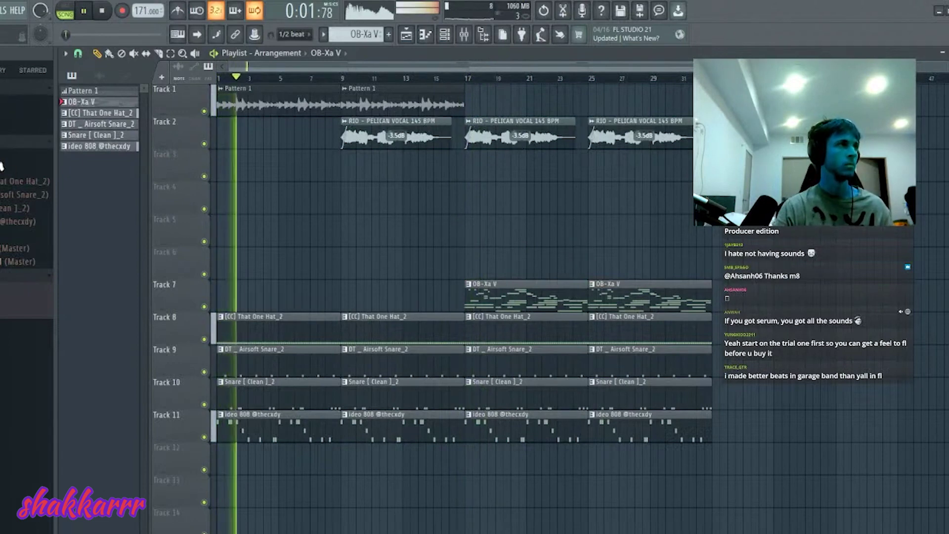
Step: Duplicate the two Pattern 1 audio clips on track 1 to fill bars 17 to 32
{"action": "left_click", "coordinate": [10, 143]}
{"action": "left_click_drag", "start_coordinate": [437, 95], "coordinate": [218, 106]}
{"action": "key", "text": "ctrl+b"}
{"action": "key", "text": "ctrl+d"}
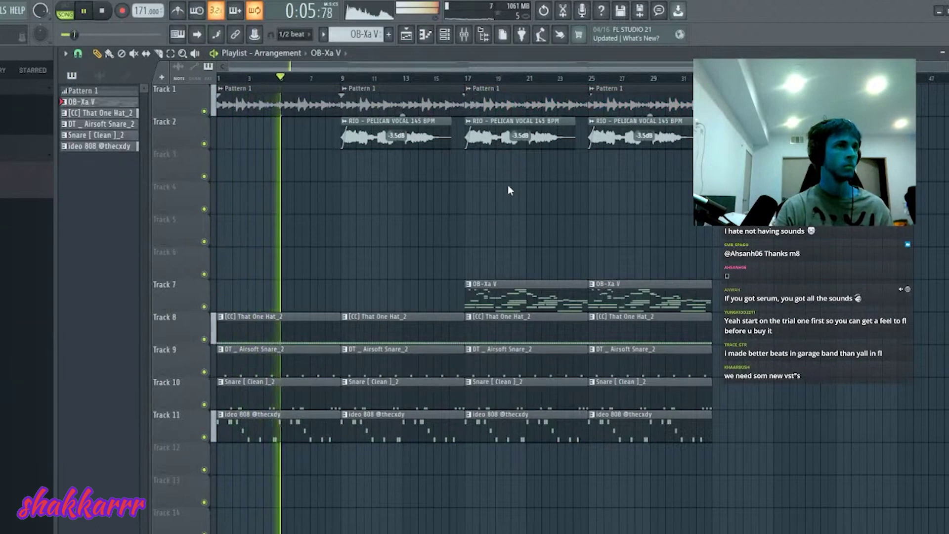
Step: Slice the first hi-hat, snare and 808 clips on tracks 8 to 11 at bar 8, removing their last bar
{"action": "key", "text": "c"}
{"action": "left_click_drag", "start_coordinate": [341, 308], "coordinate": [330, 428]}
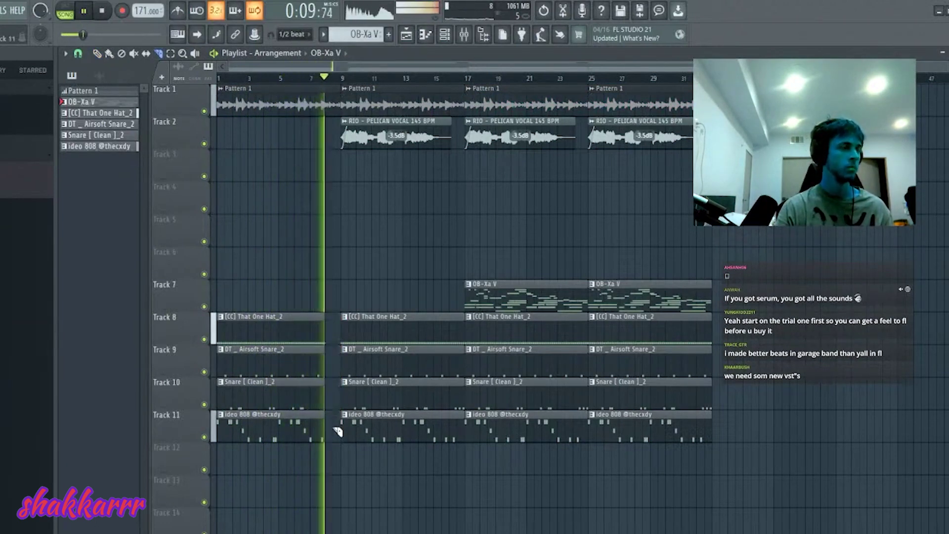
Step: Undo the bar 8 slice and delete the Pattern 1 audio clips at bars 17 and 25 on track 1
{"action": "key", "text": "ctrl+z"}
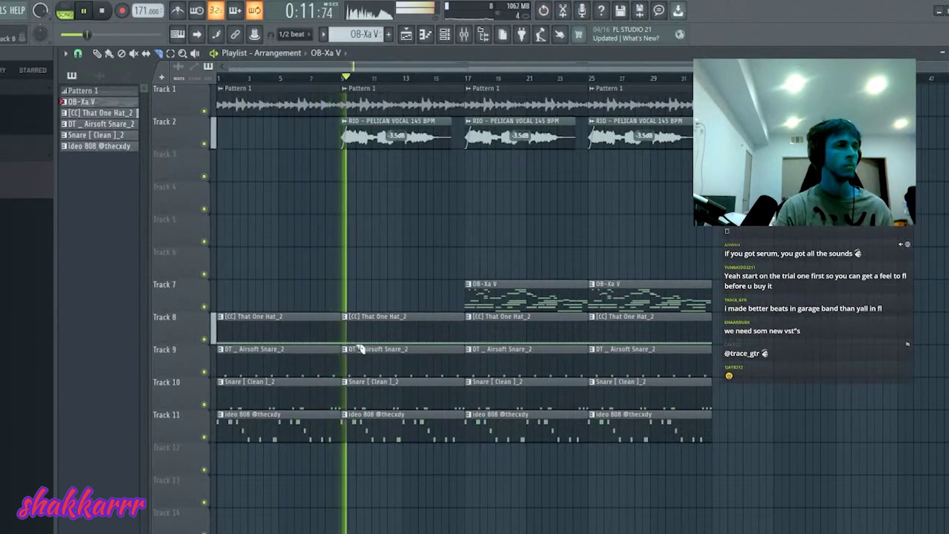
{"action": "key", "text": "p"}
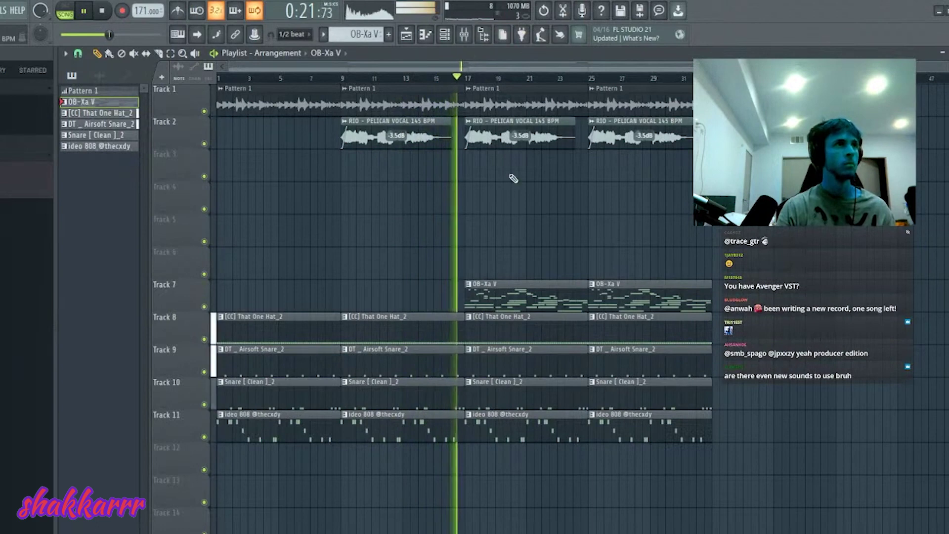
{"action": "right_click", "coordinate": [510, 113]}
{"action": "right_click", "coordinate": [652, 101]}
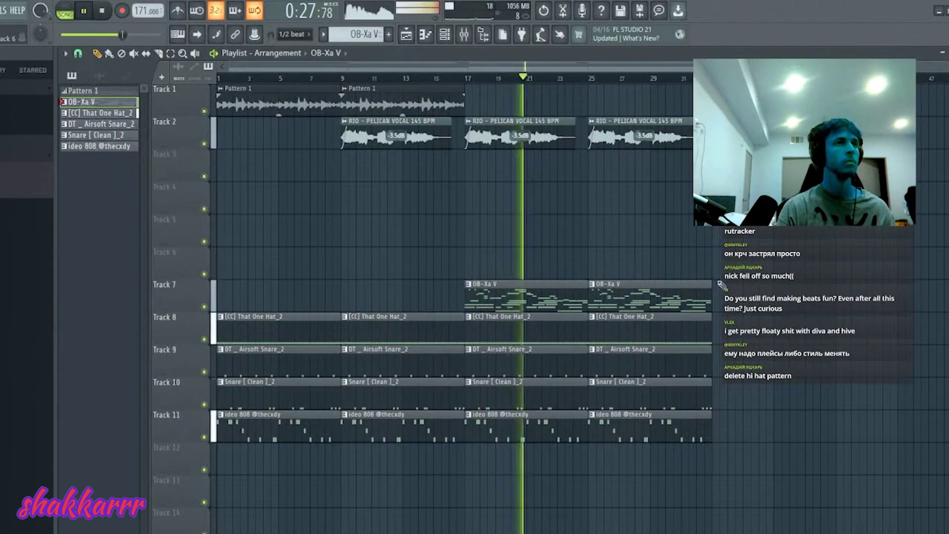
Step: Duplicate the Pattern 1, vocal and OB-Xa V clips on tracks 1, 2 and 7 so the copy starts at bar 33
{"action": "left_click_drag", "start_coordinate": [761, 299], "coordinate": [219, 92]}
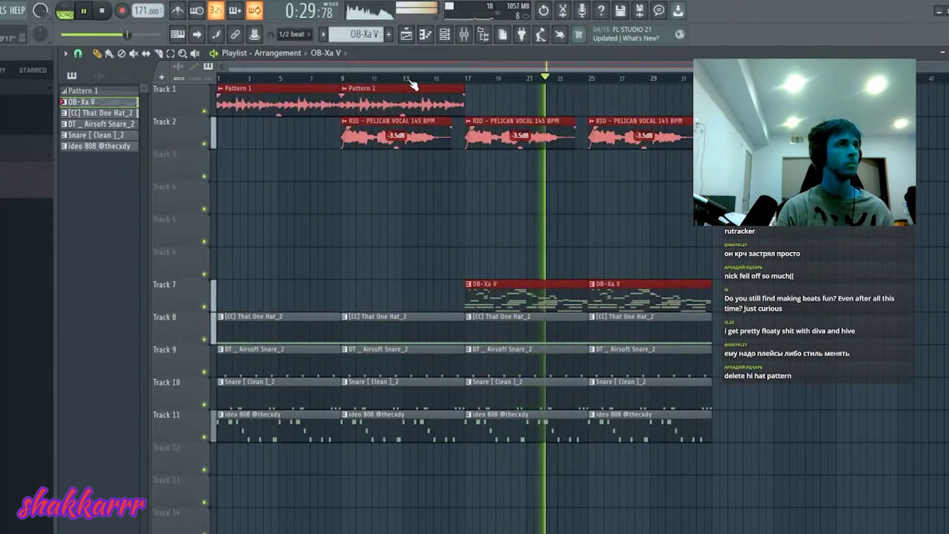
{"action": "key", "text": "ctrl+b"}
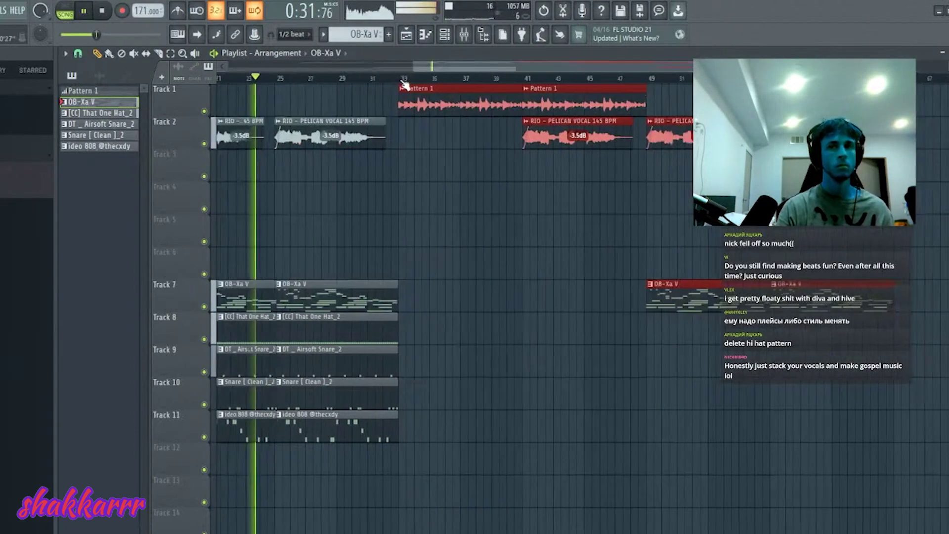
{"action": "scroll", "coordinate": [405, 85], "scroll_direction": "down", "scroll_amount": 3}
{"action": "key", "text": "ctrl+d"}
Step: Replace the vocal clip at bar 25 on track 2 with a new unique copy
{"action": "left_click", "coordinate": [479, 134]}
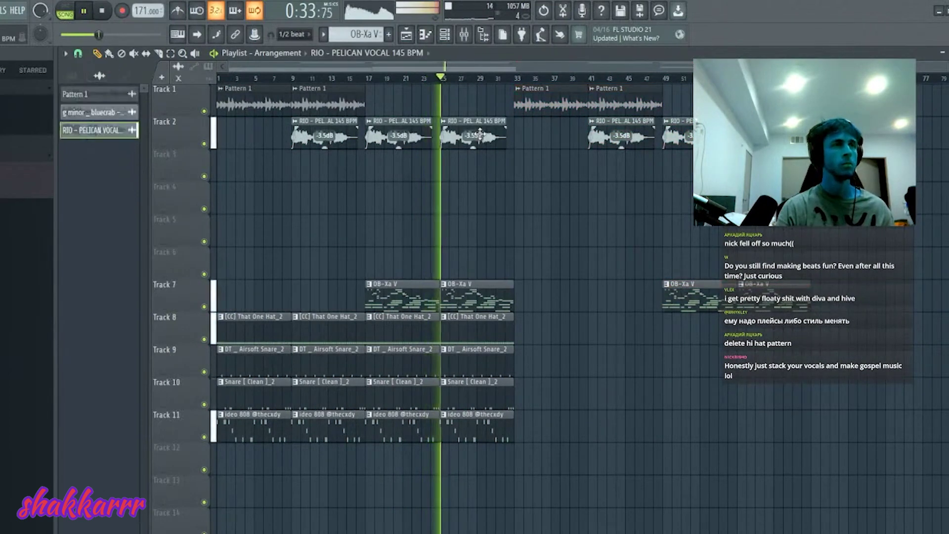
{"action": "right_click", "coordinate": [476, 137]}
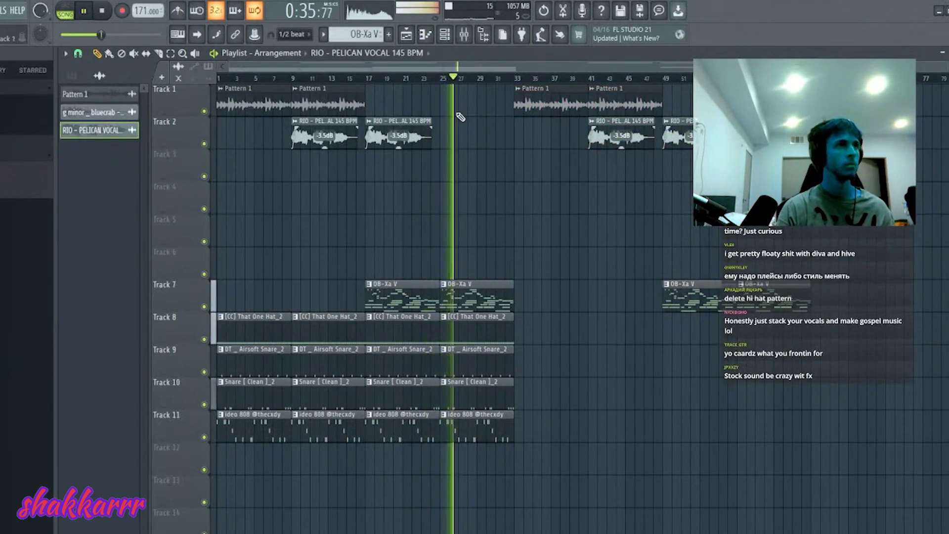
{"action": "left_click", "coordinate": [461, 129]}
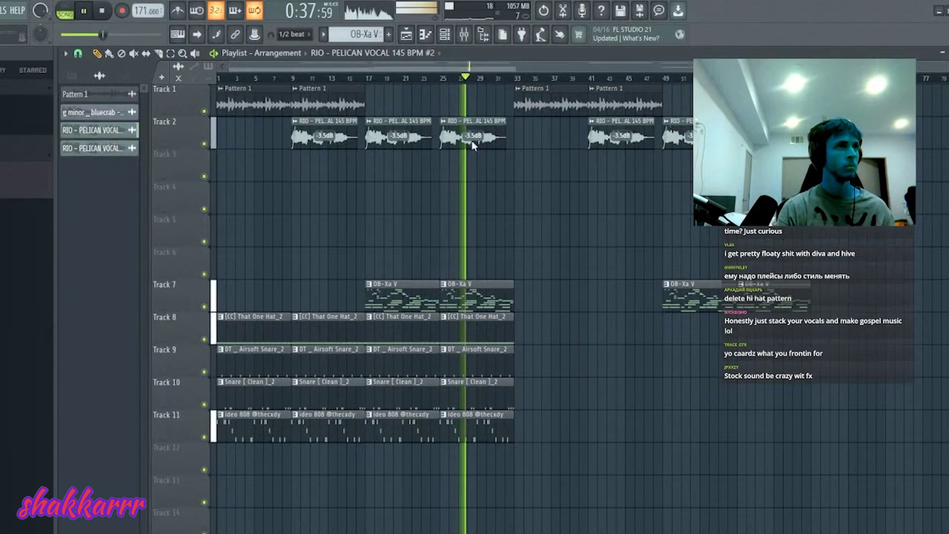
Step: Adjust the time stretching of the unique vocal clip at bar 25 so it shrinks to about half its length
{"action": "double_click", "coordinate": [472, 146]}
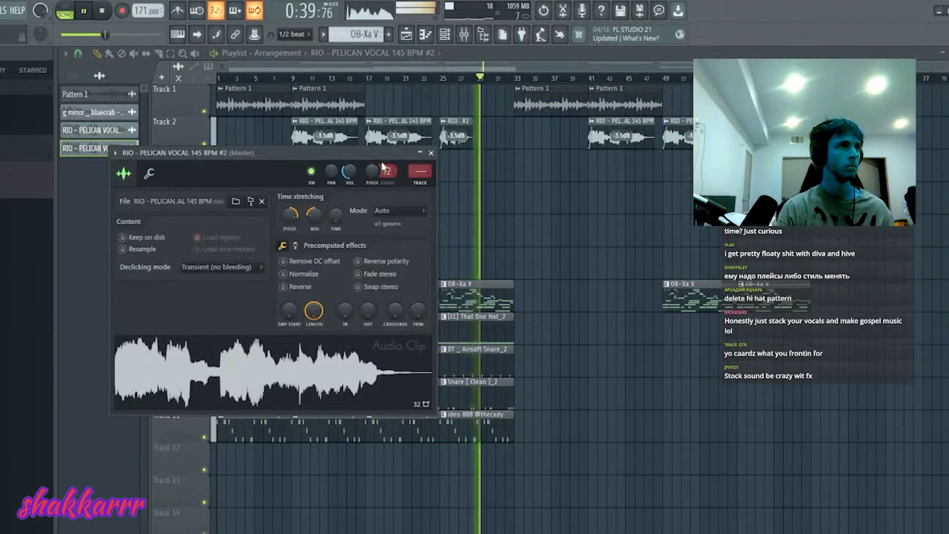
{"action": "left_click", "coordinate": [430, 153]}
{"action": "double_click", "coordinate": [452, 139]}
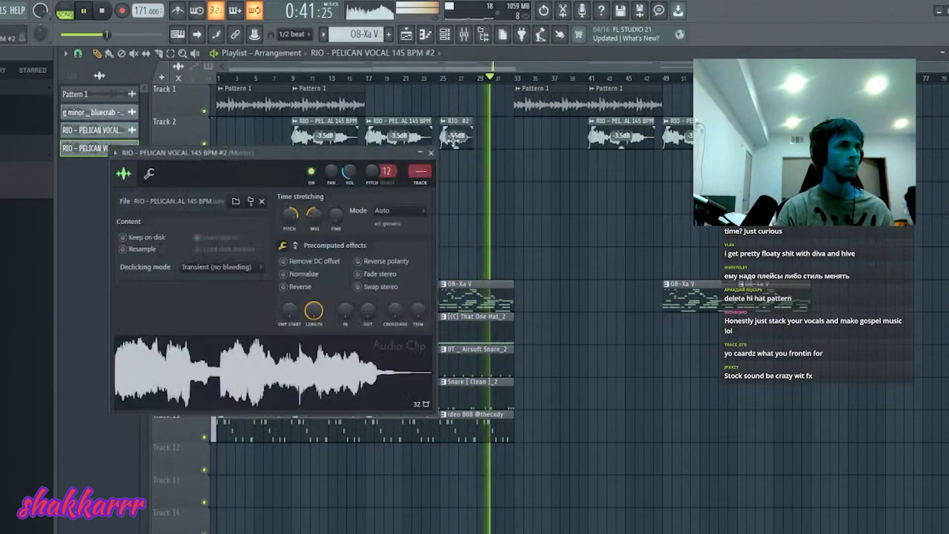
{"action": "left_click", "coordinate": [300, 286]}
{"action": "left_click", "coordinate": [446, 79]}
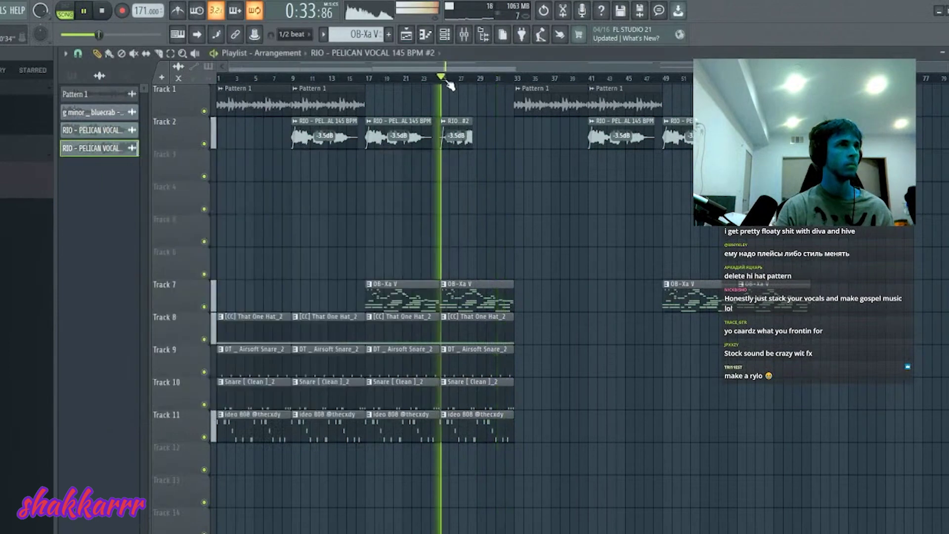
Step: Cut the shortened vocal clip at bar 25 into two consecutive pieces of about two bars each
{"action": "double_click", "coordinate": [463, 134]}
{"action": "left_click_drag", "start_coordinate": [471, 136], "coordinate": [467, 136]}
{"action": "key", "text": "c"}
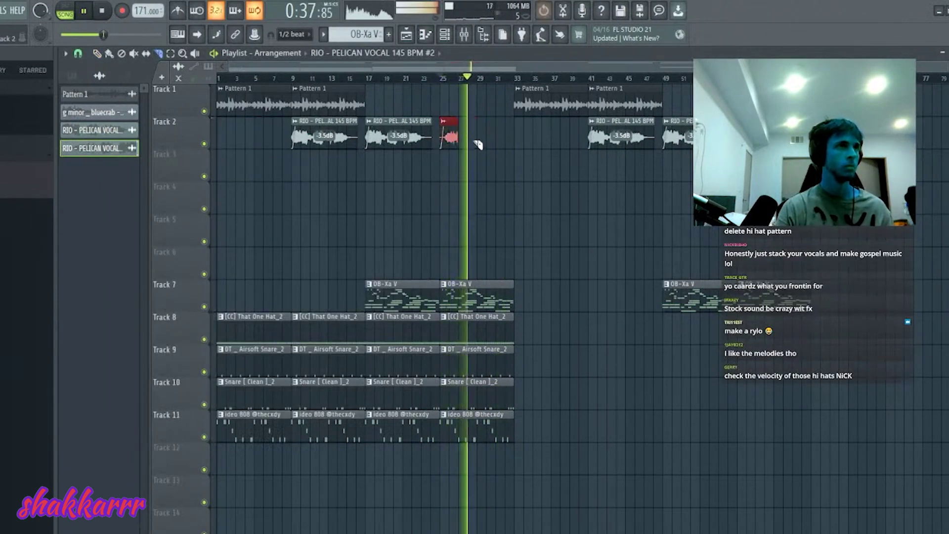
{"action": "key", "text": "ctrl+z"}
{"action": "key", "text": "ctrl+z"}
{"action": "left_click", "coordinate": [462, 130]}
{"action": "key", "text": "space"}
{"action": "key", "text": "space"}
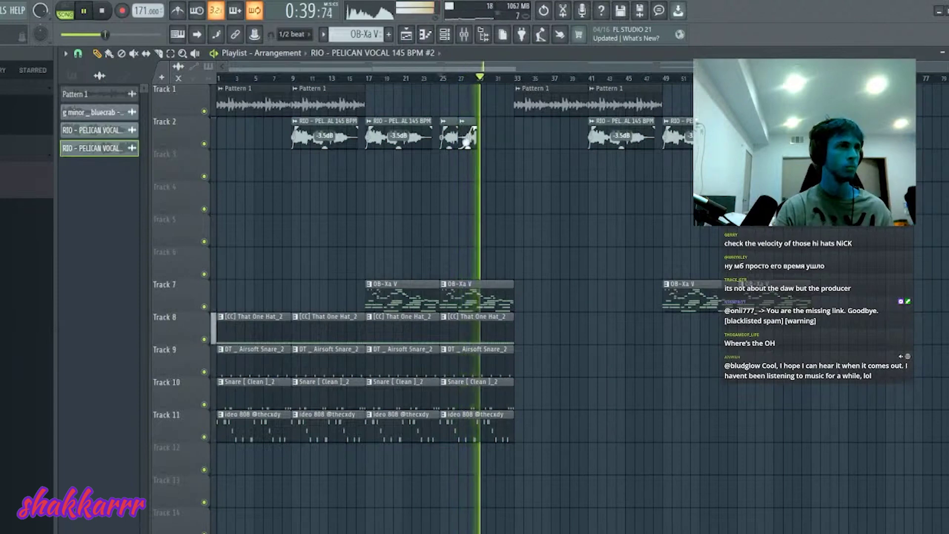
Step: Duplicate the two vocal pieces to bar 29 and select the pieces at bars 27 and 31
{"action": "key", "text": "ctrl+d"}
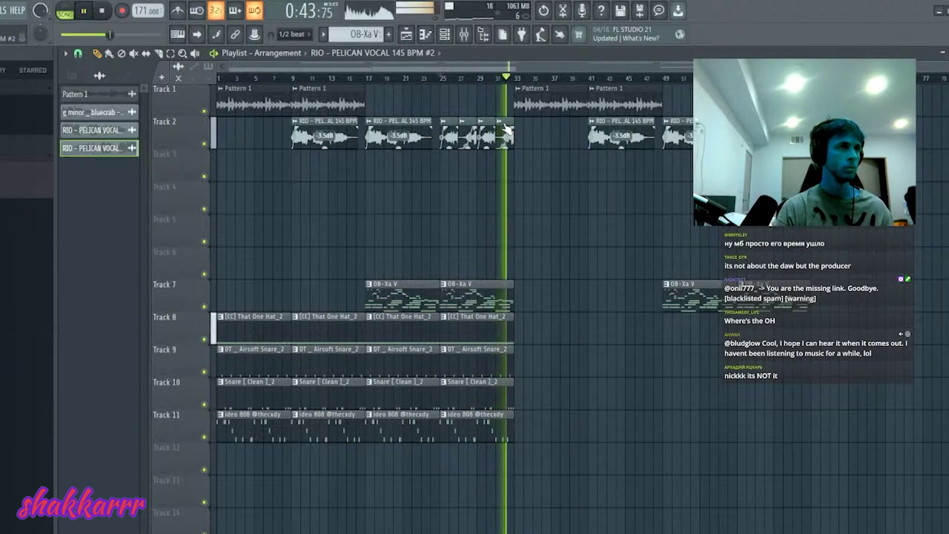
{"action": "left_click_drag", "start_coordinate": [503, 85], "coordinate": [504, 135]}
{"action": "left_click_drag", "start_coordinate": [465, 86], "coordinate": [468, 134]}
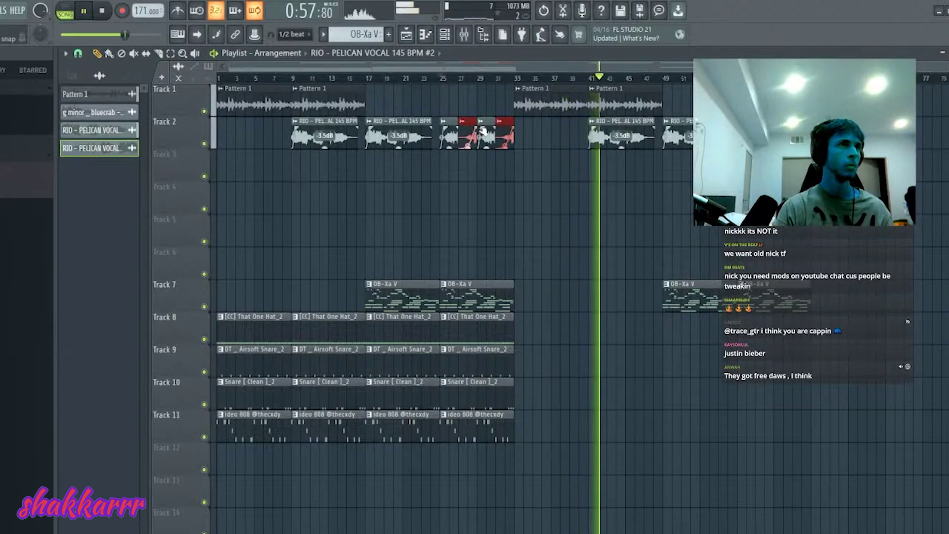
Step: Delete the vocal and OB-Xa V clips from bar 49 onward and duplicate the whole arrangement to bar 49
{"action": "left_click_drag", "start_coordinate": [835, 321], "coordinate": [702, 104]}
{"action": "key", "text": "Delete"}
{"action": "key", "text": "ctrl+a"}
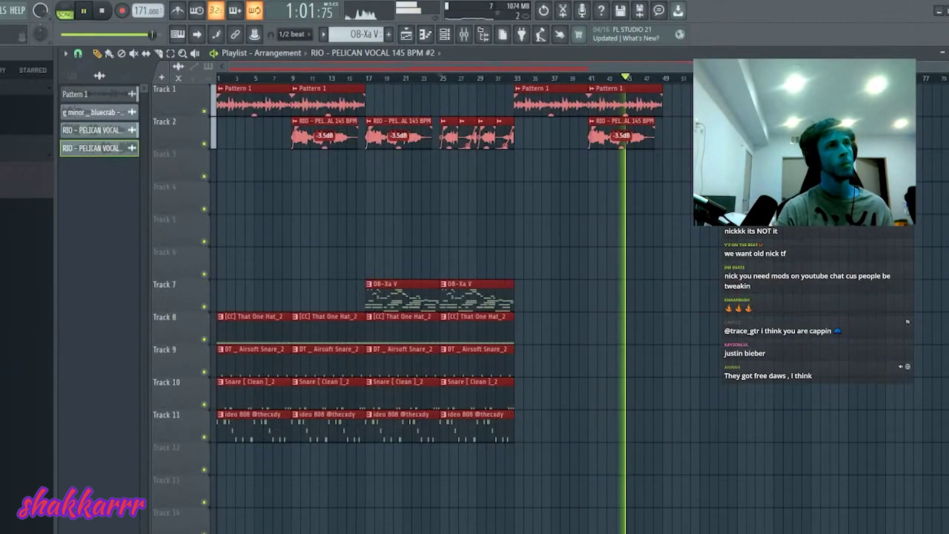
{"action": "key", "text": "ctrl+b"}
{"action": "key", "text": "ctrl+d"}
Step: Make the Pattern 1 audio clip at bar 33 unique and try a different time-stretching pitch in Stretch Pro mode
{"action": "left_click", "coordinate": [296, 79]}
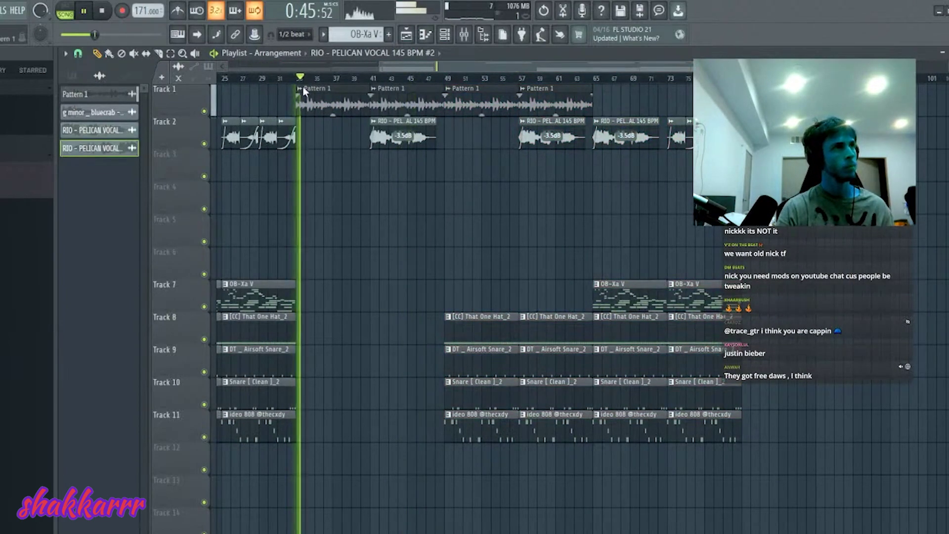
{"action": "left_click", "coordinate": [299, 89]}
{"action": "left_click", "coordinate": [326, 119]}
{"action": "double_click", "coordinate": [334, 101]}
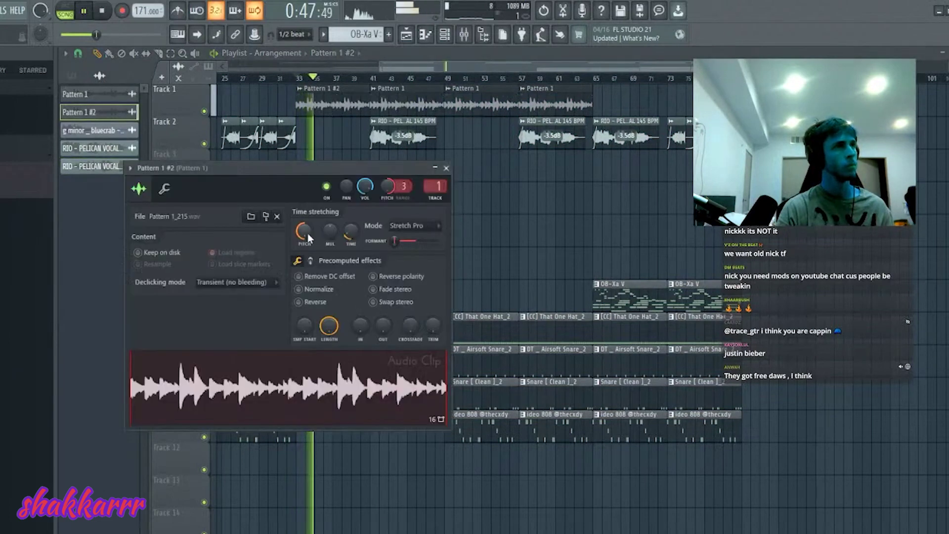
{"action": "left_click", "coordinate": [446, 168]}
{"action": "key", "text": "space"}
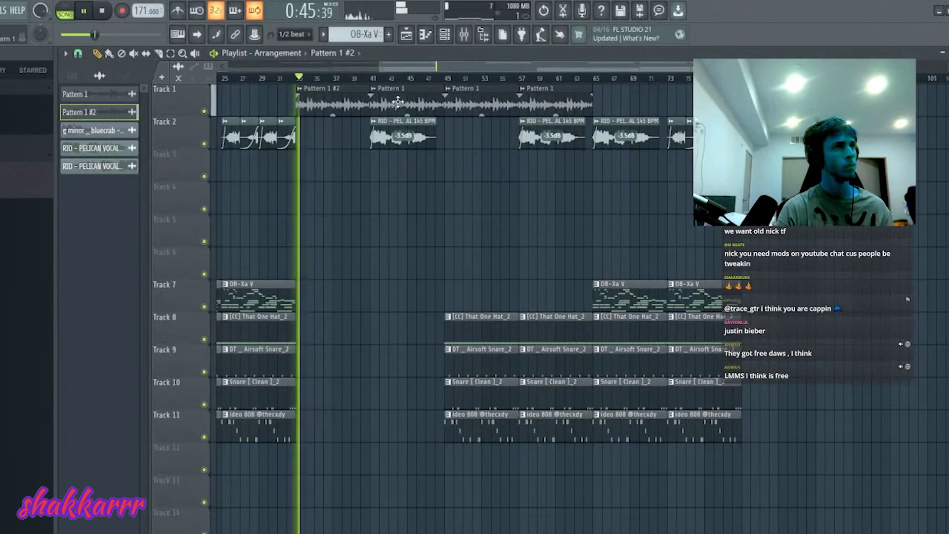
Step: Reset the time-stretching pitch of the unique Pattern 1 clip and set its stretch mode to Stretch
{"action": "double_click", "coordinate": [397, 102]}
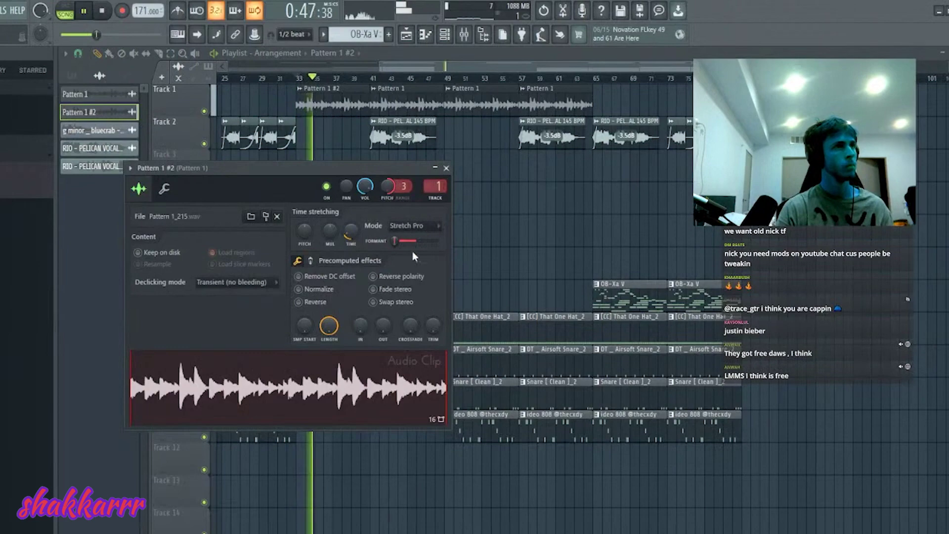
{"action": "left_click", "coordinate": [446, 168]}
{"action": "scroll", "coordinate": [398, 101], "scroll_direction": "down", "scroll_amount": 2}
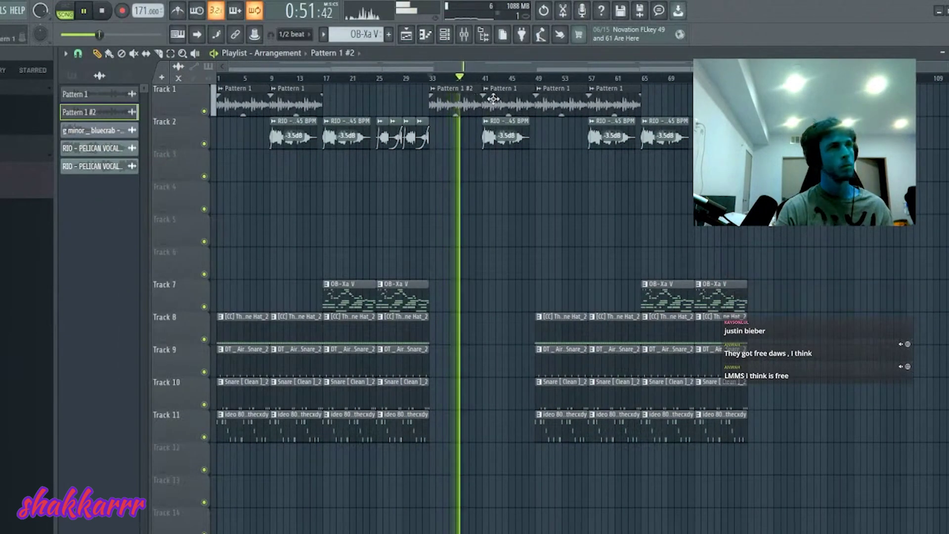
{"action": "double_click", "coordinate": [474, 99]}
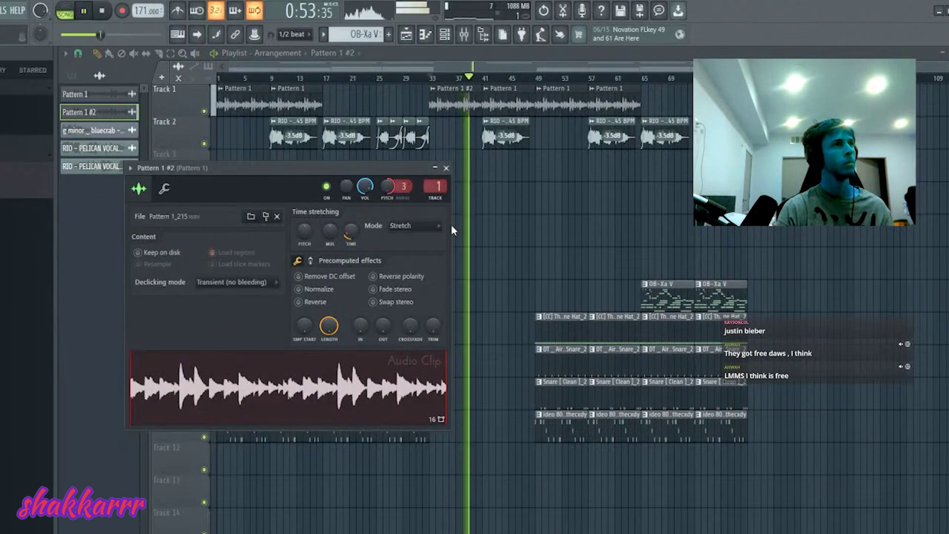
{"action": "left_click", "coordinate": [446, 168]}
Step: Clear the clips after bar 40 and duplicate the first 40 bars of the arrangement to bar 41
{"action": "mouse_move", "coordinate": [517, 95]}
{"action": "left_mouse_down"}
{"action": "mouse_move", "coordinate": [662, 286]}
{"action": "mouse_move", "coordinate": [628, 241]}
{"action": "mouse_move", "coordinate": [702, 376]}
{"action": "mouse_move", "coordinate": [657, 131]}
{"action": "mouse_move", "coordinate": [874, 51]}
{"action": "left_mouse_up"}
{"action": "left_click_drag", "start_coordinate": [507, 65], "coordinate": [494, 86]}
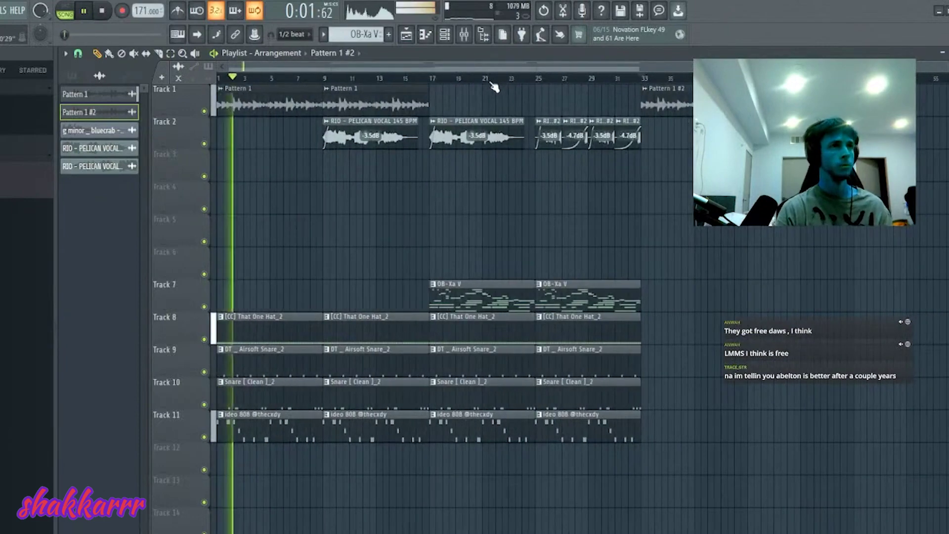
{"action": "left_click_drag", "start_coordinate": [814, 454], "coordinate": [148, 34]}
{"action": "key", "text": "ctrl+b"}
{"action": "key", "text": "ctrl+d"}
{"action": "left_click_drag", "start_coordinate": [506, 67], "coordinate": [492, 78]}
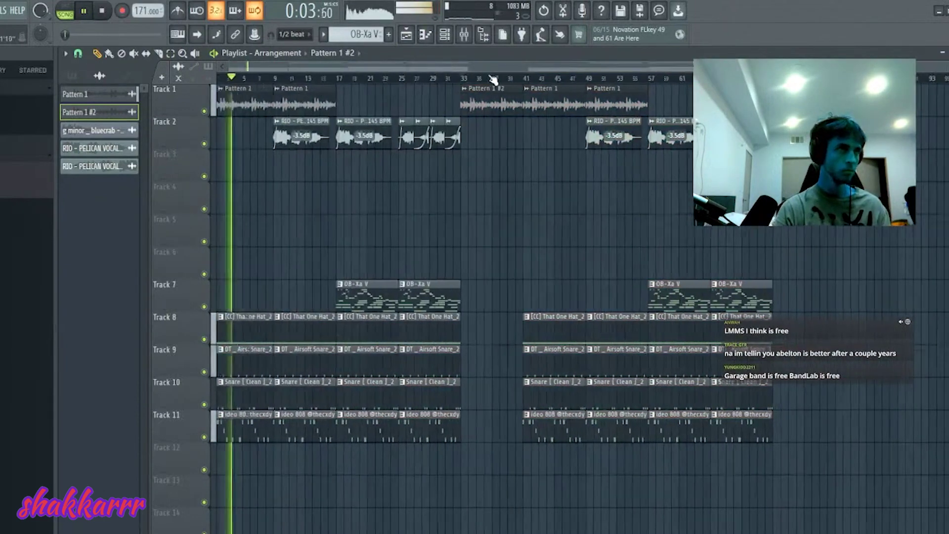
Step: Solo track 7 from bar 17 and open its OB-Xa V pattern in the piano roll
{"action": "left_click", "coordinate": [289, 317]}
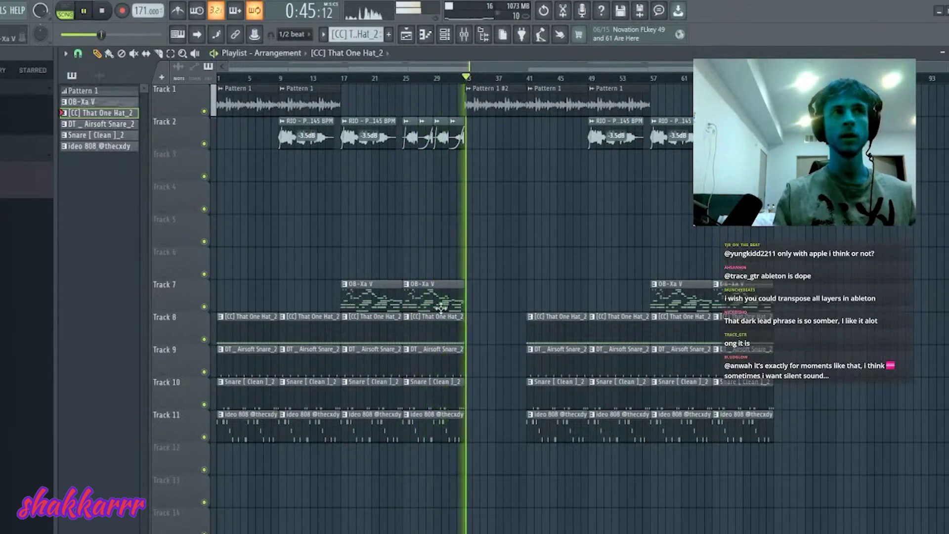
{"action": "key", "text": "space"}
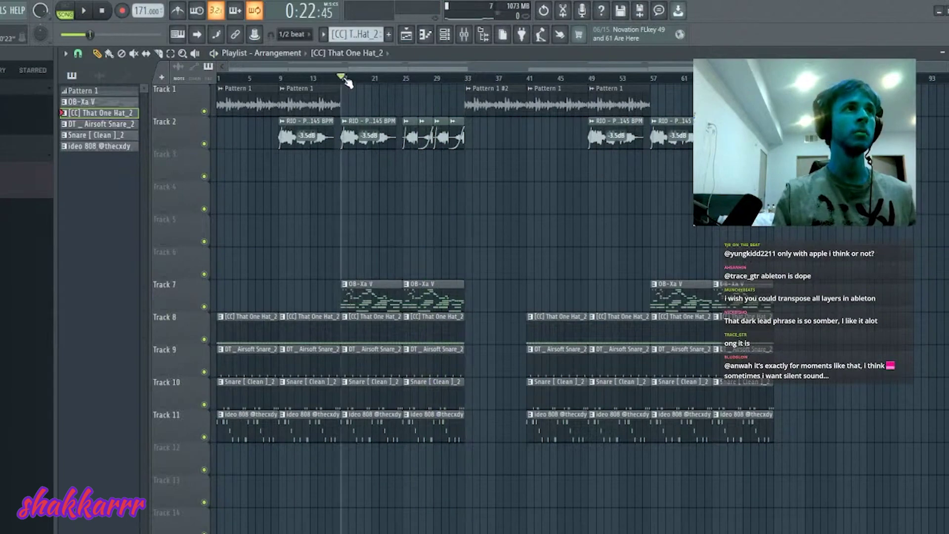
{"action": "key", "text": "space"}
{"action": "right_click", "coordinate": [204, 307]}
{"action": "double_click", "coordinate": [367, 284]}
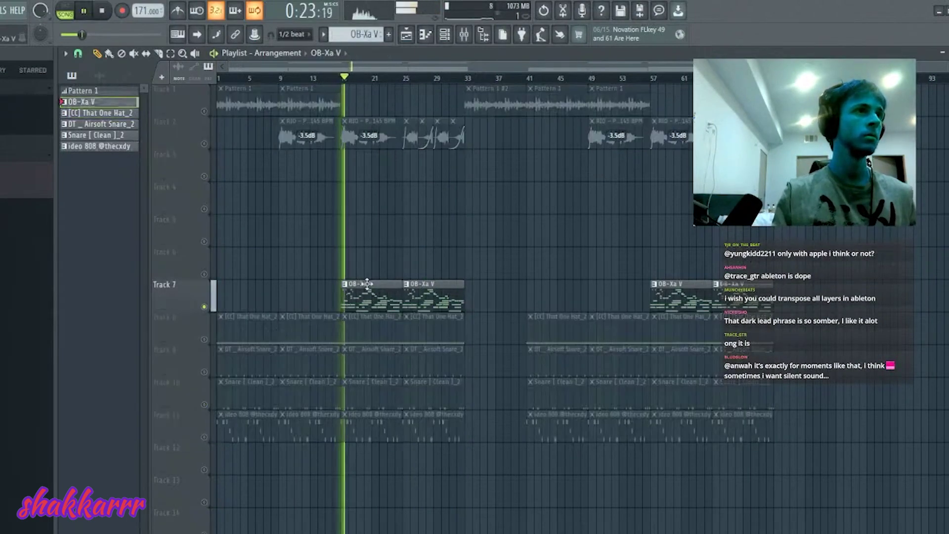
{"action": "key", "text": "space"}
{"action": "key", "text": "space"}
Step: Delete the D6, A#5, A5 and C6 notes and the first F5 note in bars 1 and 2
{"action": "scroll", "coordinate": [213, 198], "scroll_direction": "up", "scroll_amount": 3}
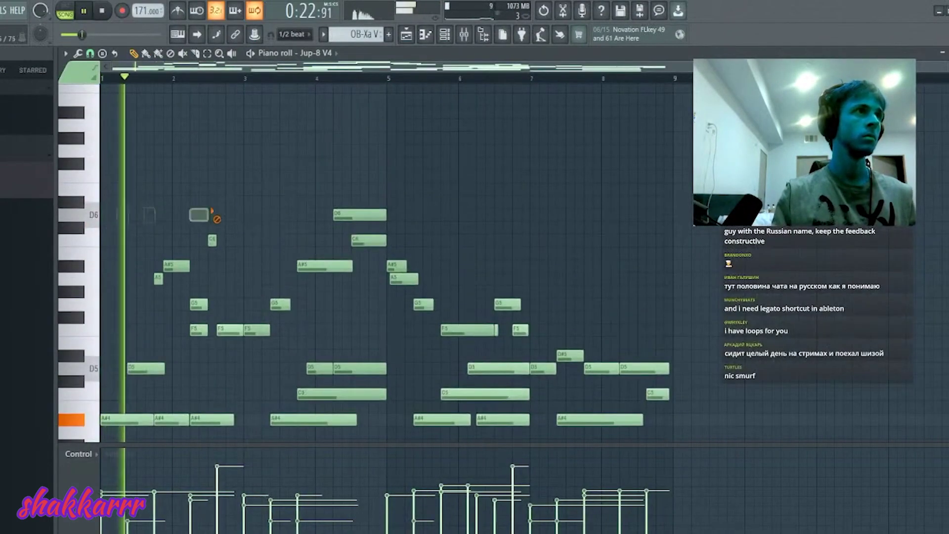
{"action": "right_click", "coordinate": [176, 266]}
{"action": "right_click", "coordinate": [158, 277]}
{"action": "right_click", "coordinate": [198, 330]}
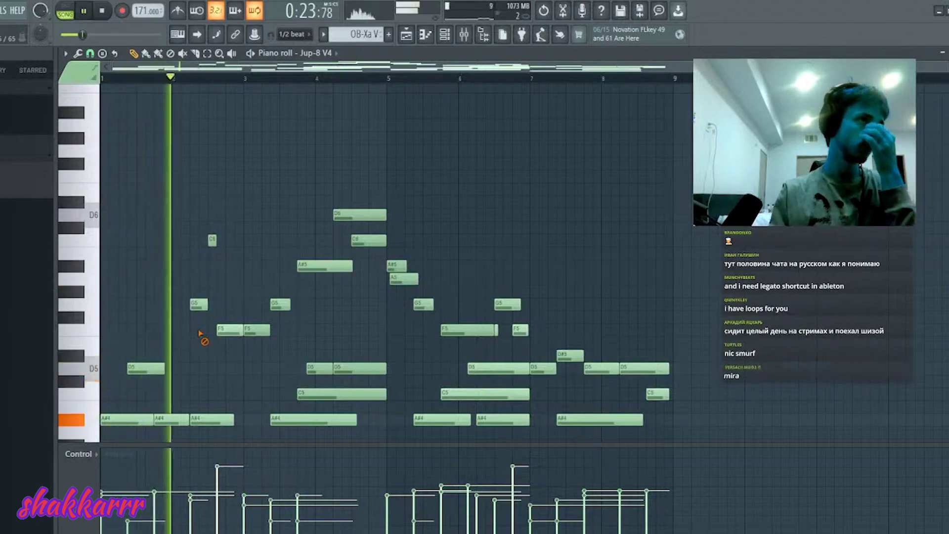
{"action": "right_click", "coordinate": [212, 239]}
Step: Lower the remaining F5 note in bar 2 to D5 and replay the pattern from its start
{"action": "key", "text": "space"}
{"action": "left_click", "coordinate": [230, 330]}
{"action": "key", "text": "space"}
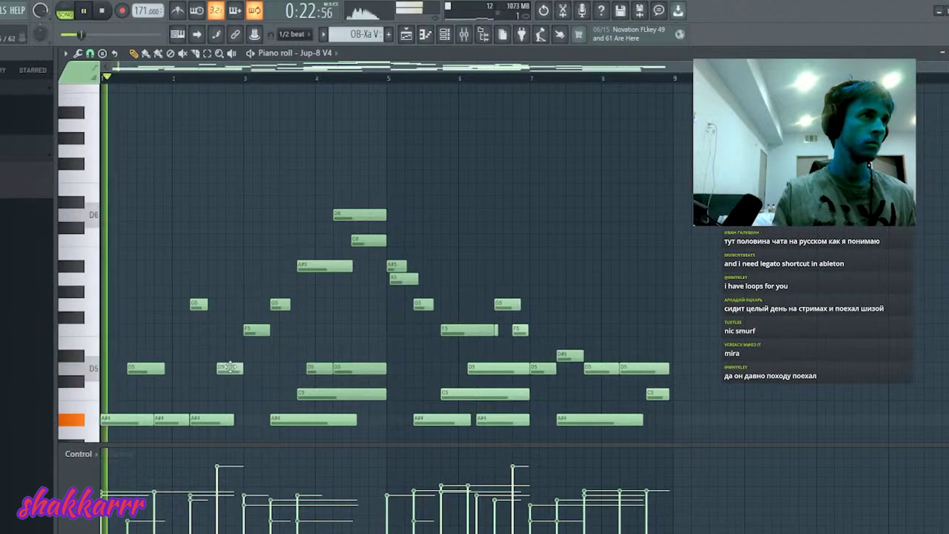
Step: Delete the upper melody notes from F5 to D6 that start in bars 3 to 5
{"action": "right_click", "coordinate": [257, 330]}
{"action": "right_click", "coordinate": [284, 303]}
{"action": "right_click", "coordinate": [325, 266]}
{"action": "right_click", "coordinate": [359, 214]}
{"action": "right_click", "coordinate": [369, 240]}
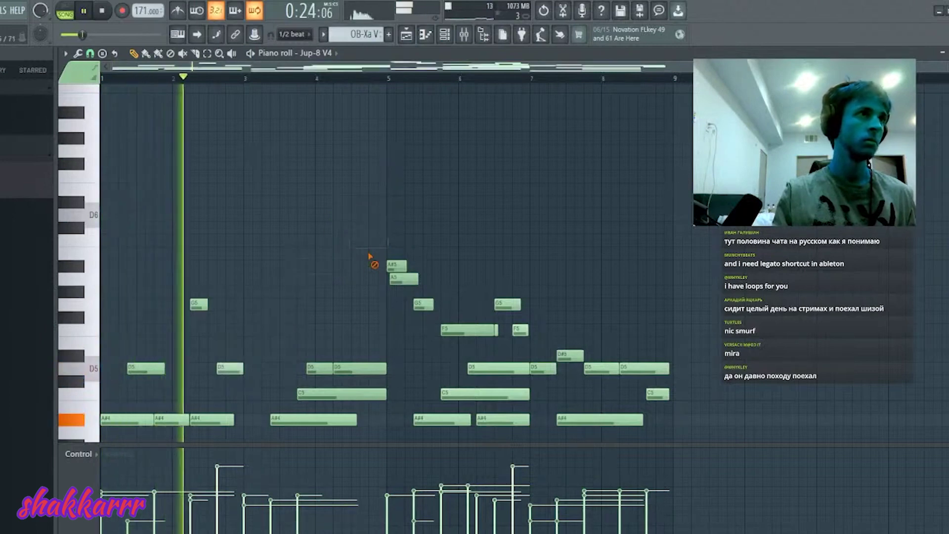
{"action": "right_click", "coordinate": [392, 279]}
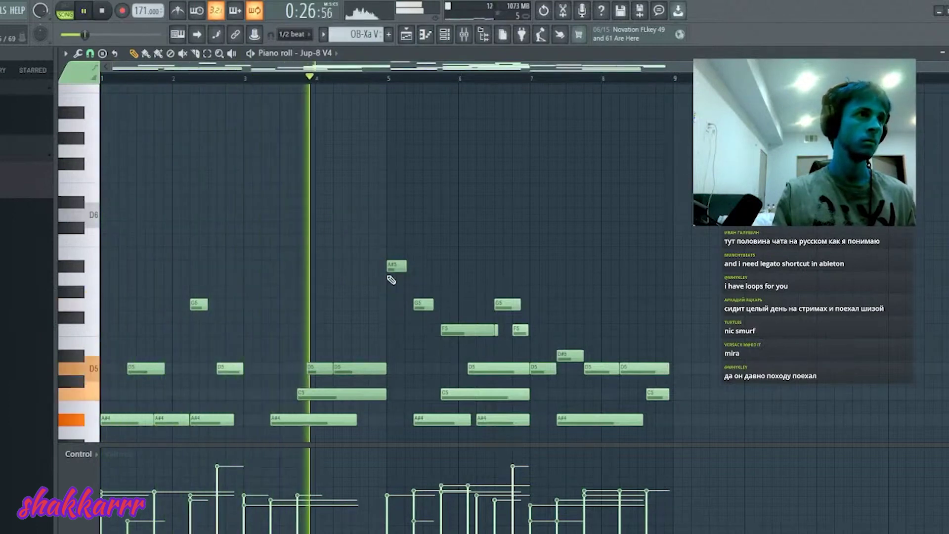
{"action": "right_click", "coordinate": [396, 267]}
{"action": "right_click", "coordinate": [423, 304]}
{"action": "right_click", "coordinate": [465, 321]}
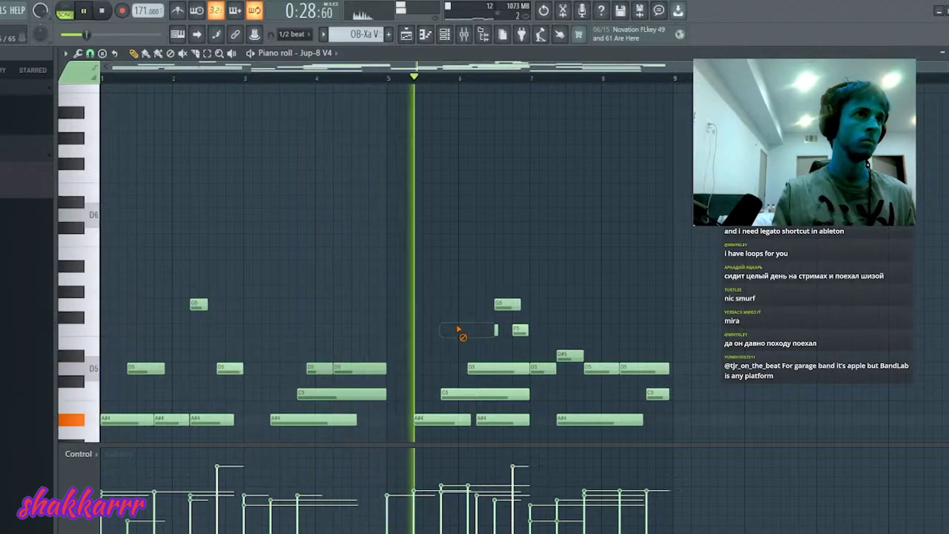
Step: Move the C5 note in bar 5 back to the start of that bar
{"action": "scroll", "coordinate": [453, 314], "scroll_direction": "down", "scroll_amount": 5}
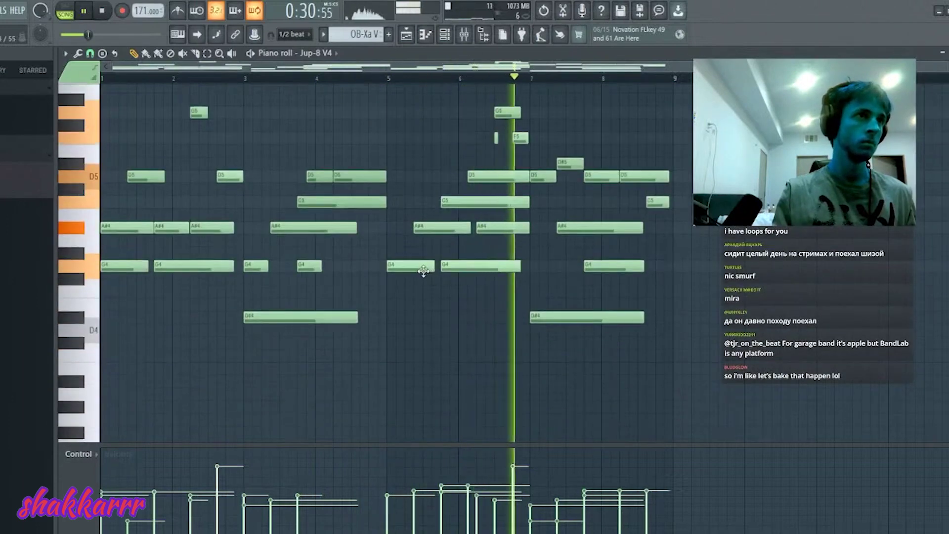
{"action": "scroll", "coordinate": [420, 269], "scroll_direction": "up", "scroll_amount": 1}
{"action": "left_click", "coordinate": [391, 239]}
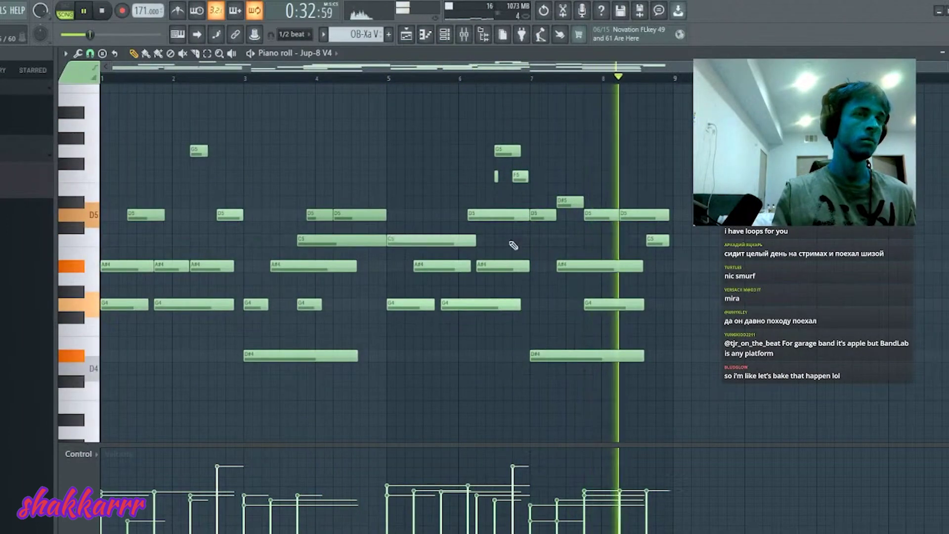
Step: Reopen the Jup-8 V instrument from the OB-Xa V pattern and audition presets onward from Dim Light, through Echo and Galactic Journey, to Glocken
{"action": "key", "text": "F5"}
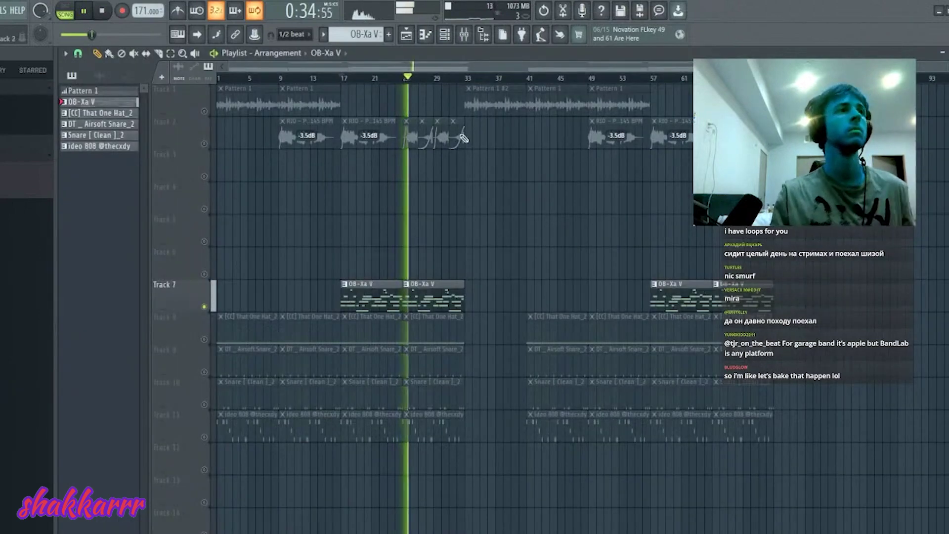
{"action": "double_click", "coordinate": [449, 294]}
{"action": "left_click", "coordinate": [447, 36]}
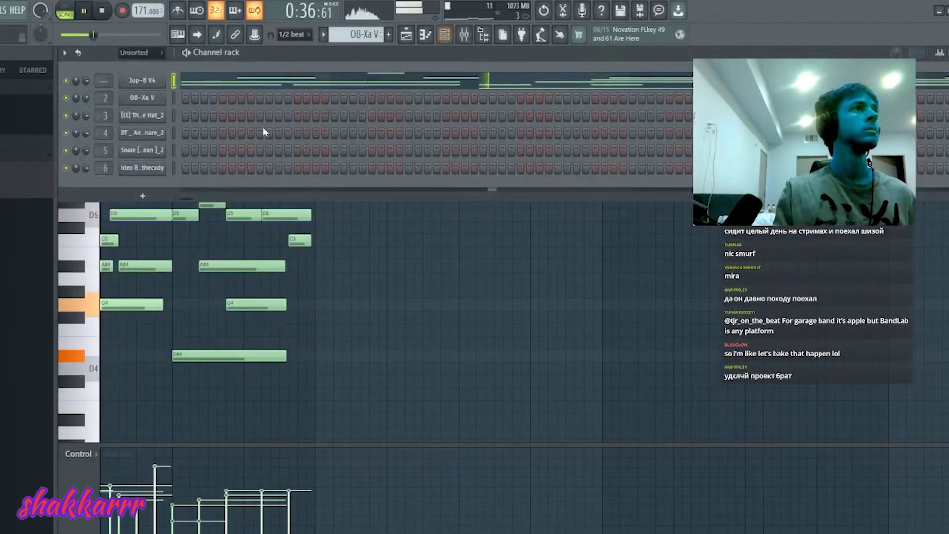
{"action": "left_click", "coordinate": [150, 85]}
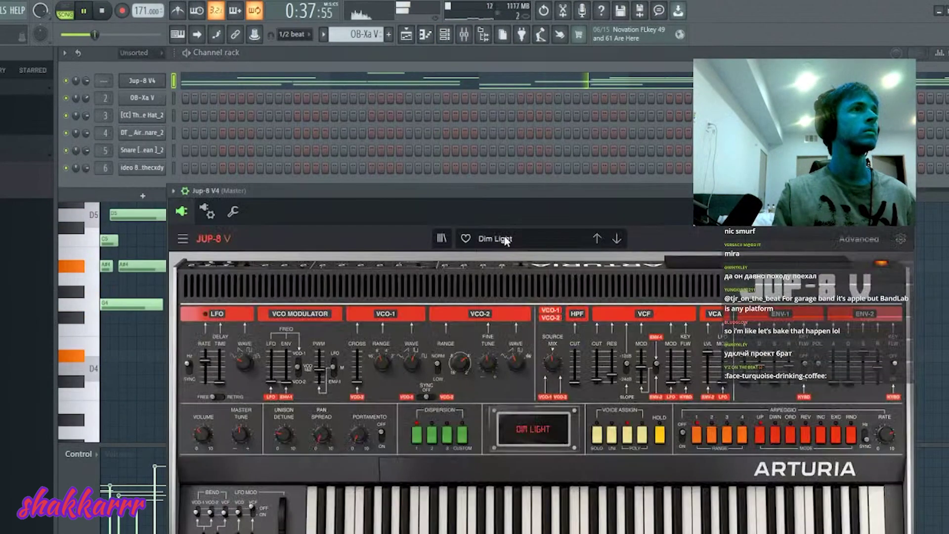
{"action": "left_click", "coordinate": [618, 239]}
{"action": "left_click", "coordinate": [618, 238]}
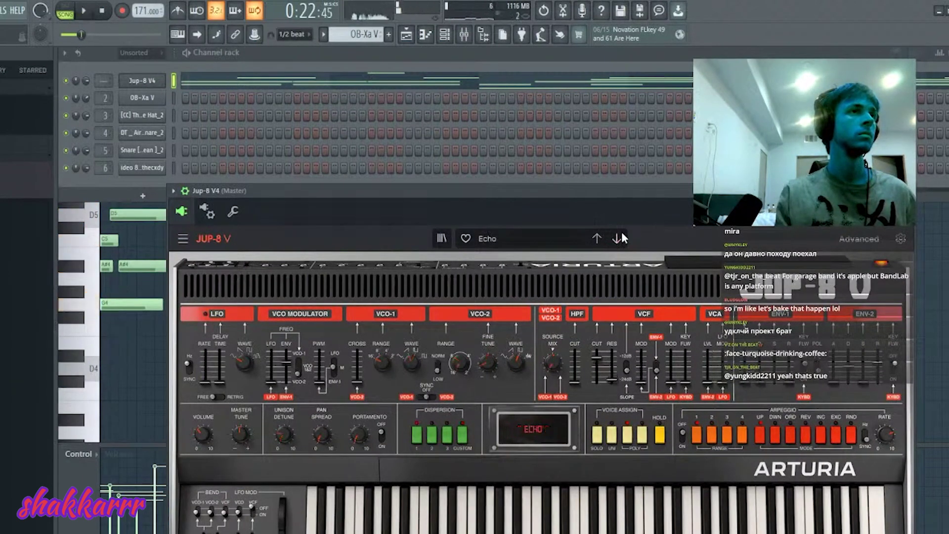
{"action": "left_click", "coordinate": [621, 234]}
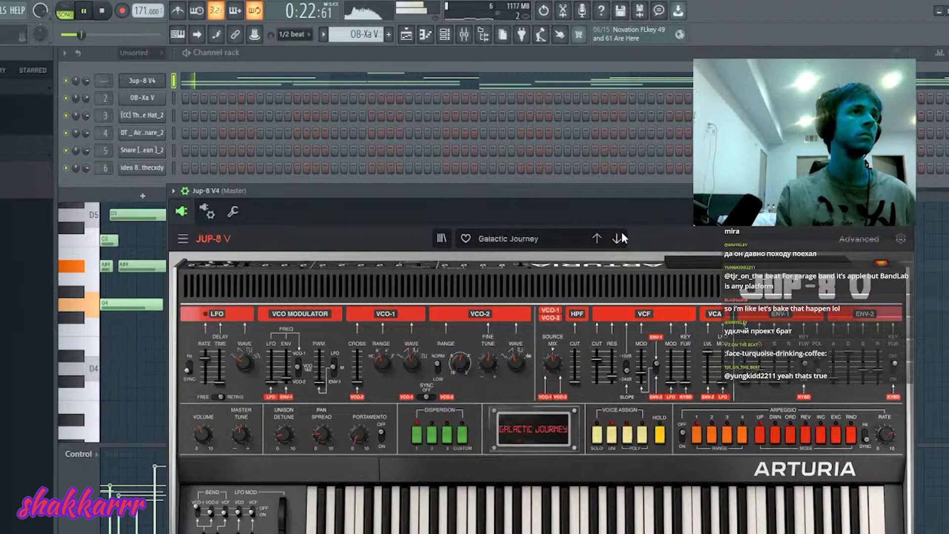
{"action": "left_click", "coordinate": [621, 234]}
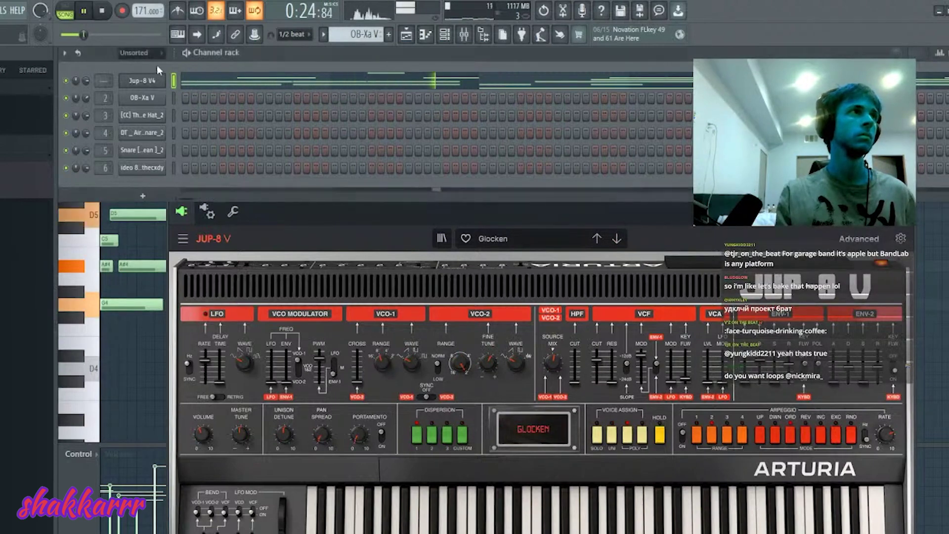
Step: Route the Jup-8 V4 channel to its own mixer track 7 and close the mixer and instrument windows
{"action": "key", "text": "F9"}
{"action": "key", "text": "Escape"}
{"action": "key", "text": "Escape"}
{"action": "key", "text": "Escape"}
{"action": "key", "text": "Escape"}
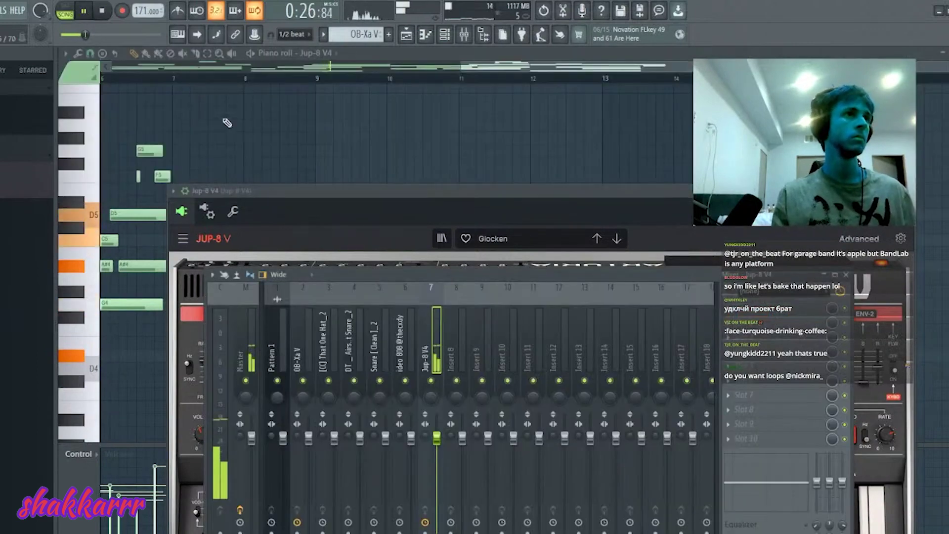
Step: Solo the vocal on playlist track 2, replay the section, and bring all the tracks back in
{"action": "right_click", "coordinate": [205, 144]}
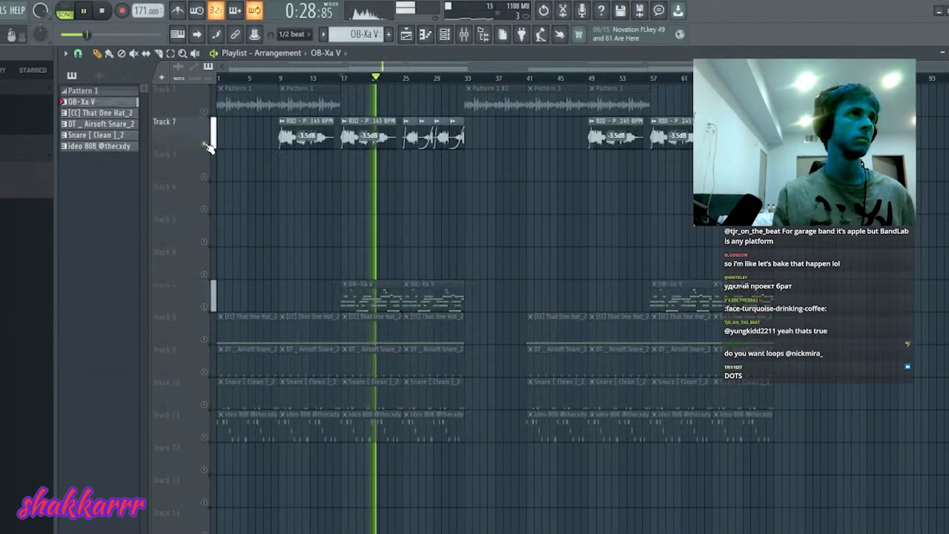
{"action": "key", "text": "space"}
{"action": "key", "text": "space"}
{"action": "right_click", "coordinate": [204, 144]}
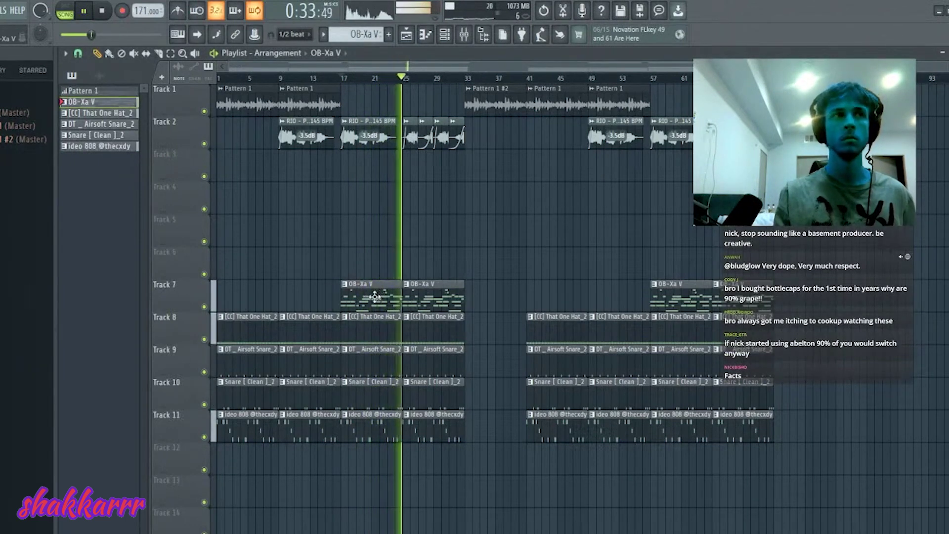
Step: In the Jup-8 V4 melody, delete the G5 note in bar 2 and lower the second A#4 note to A4
{"action": "key", "text": "space"}
{"action": "double_click", "coordinate": [375, 297]}
{"action": "left_click", "coordinate": [445, 35]}
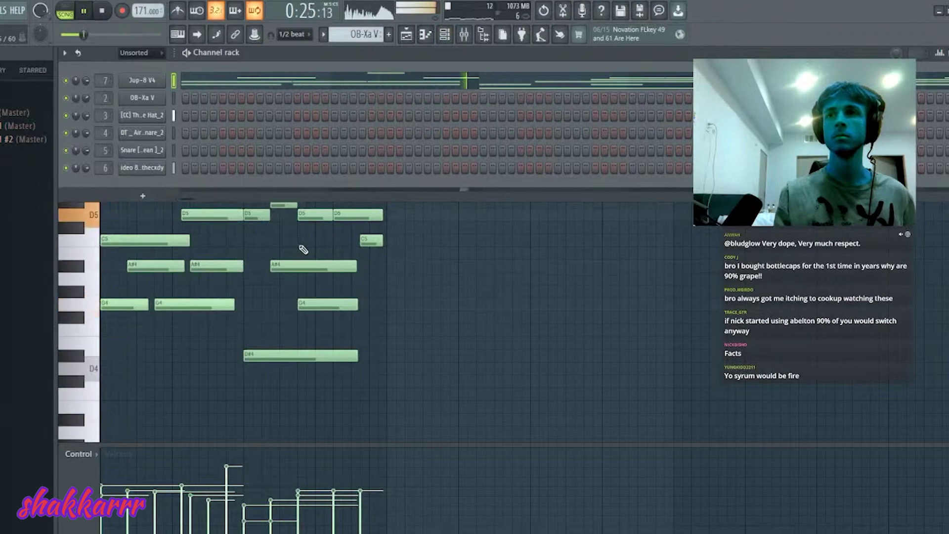
{"action": "left_click", "coordinate": [406, 44]}
{"action": "key", "text": "space"}
{"action": "key", "text": "space"}
{"action": "double_click", "coordinate": [383, 298]}
{"action": "key", "text": "space"}
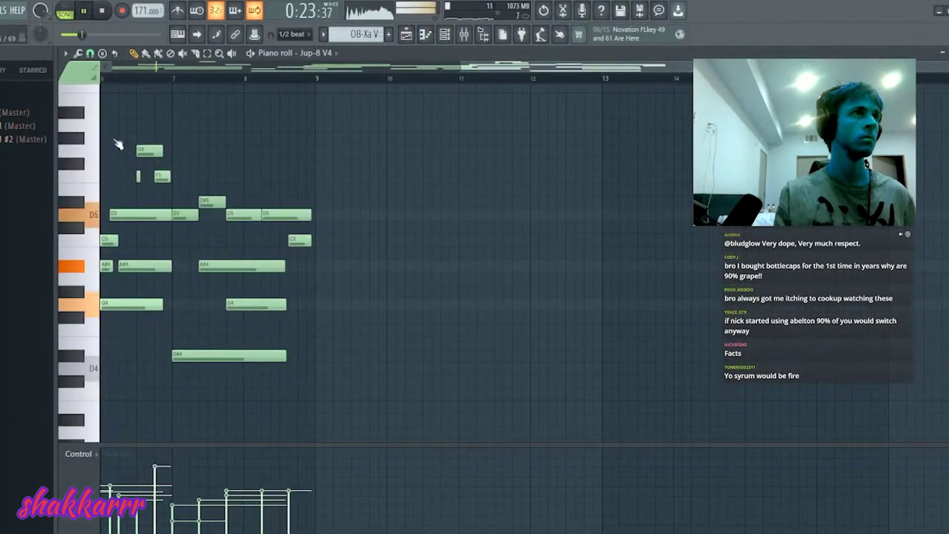
{"action": "key", "text": "space"}
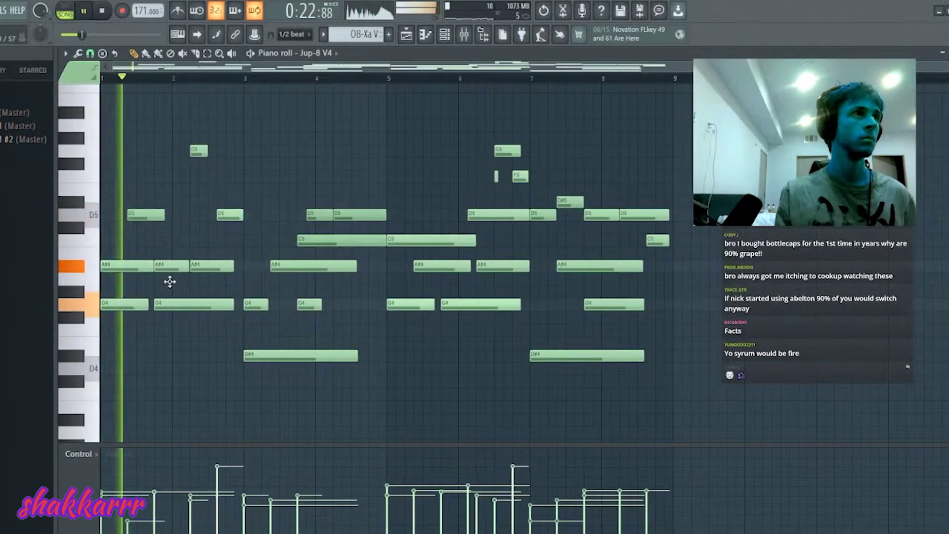
{"action": "right_click", "coordinate": [199, 150]}
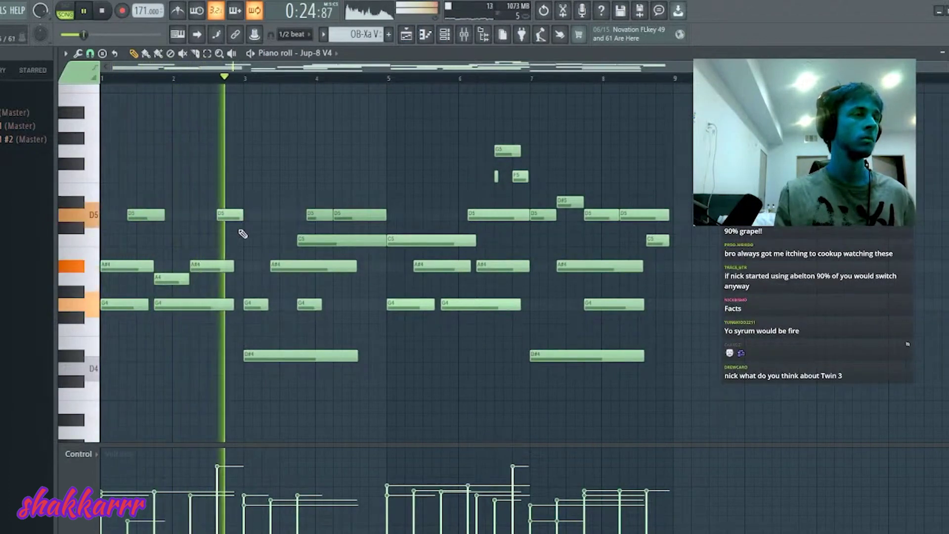
Step: Duplicate the A#4, A4 and D5 melody notes of bars 1 and 2 into bars 3 and 4
{"action": "left_click_drag", "start_coordinate": [240, 201], "coordinate": [127, 276]}
{"action": "key", "text": "ctrl+b"}
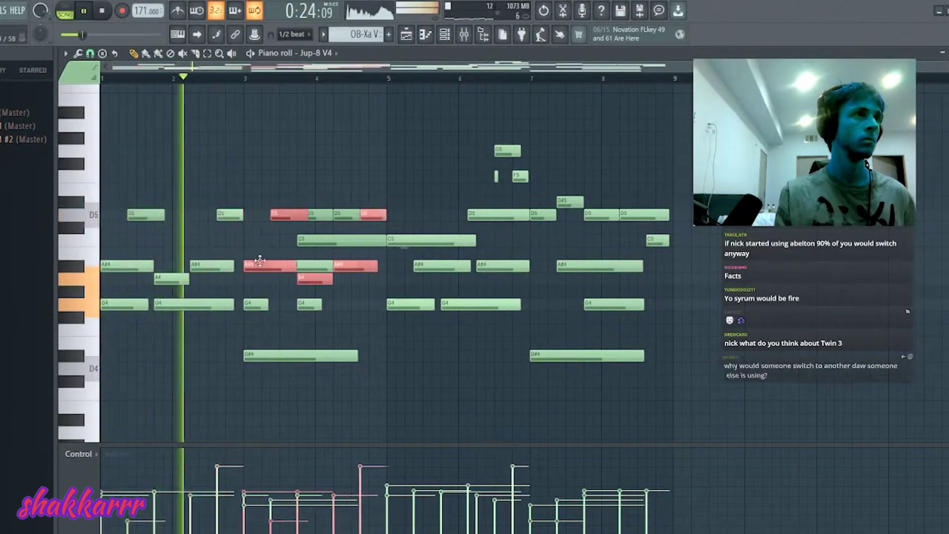
{"action": "left_click", "coordinate": [288, 227], "text": "ctrl"}
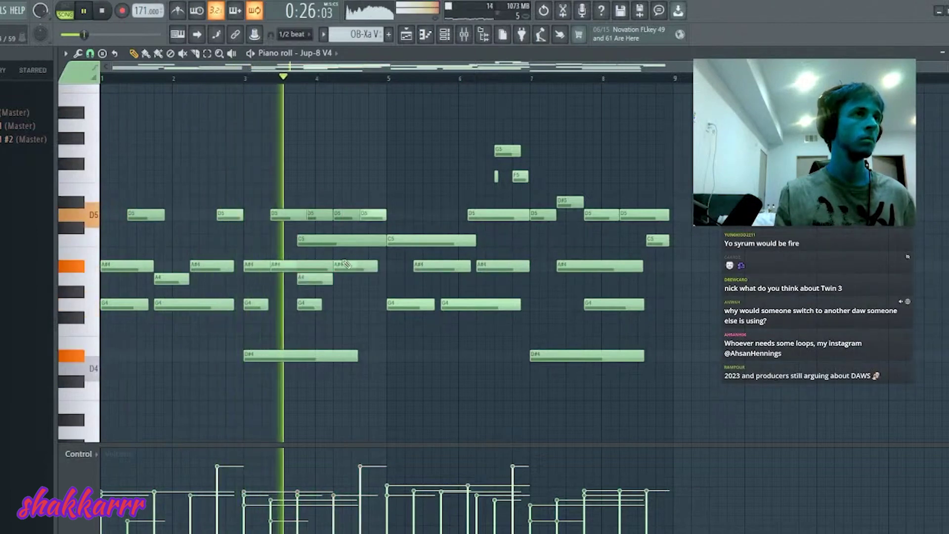
Step: Delete the last three D5 notes in bars 3 and 4, keeping the long C5 note below them
{"action": "right_click", "coordinate": [328, 241]}
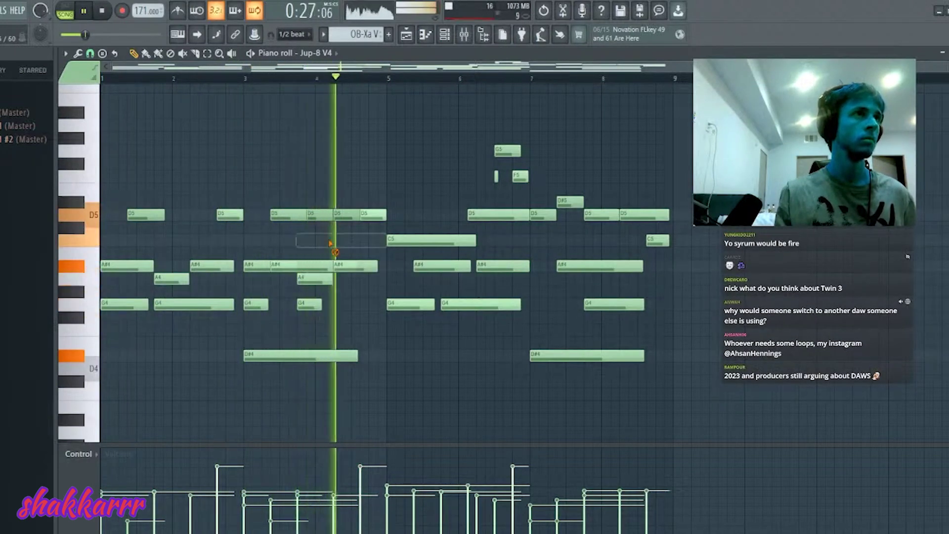
{"action": "key", "text": "ctrl+z"}
{"action": "right_click", "coordinate": [316, 218]}
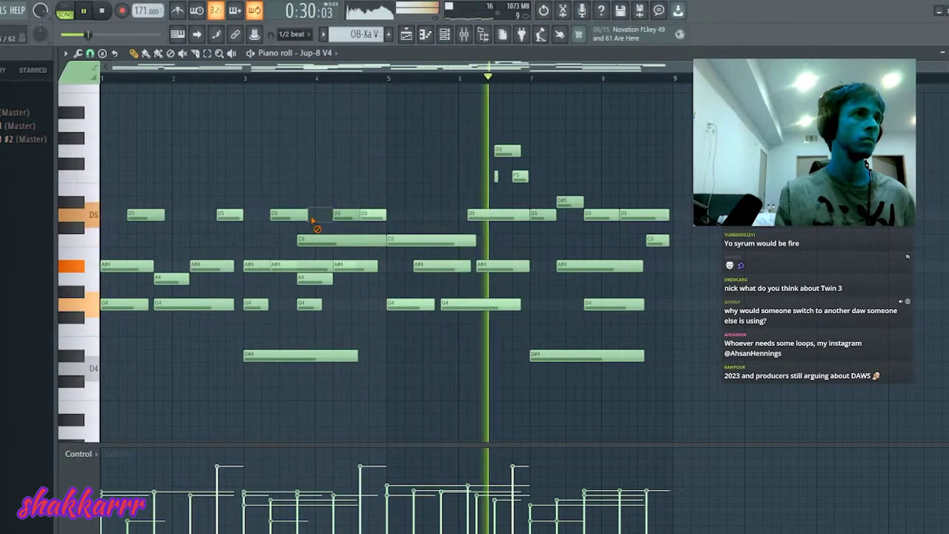
{"action": "right_click", "coordinate": [345, 216]}
{"action": "right_click", "coordinate": [371, 215]}
Step: Replace all notes in bars 5 to 8 with a copy of bars 1 to 4 and replay the section
{"action": "left_click_drag", "start_coordinate": [402, 150], "coordinate": [813, 407]}
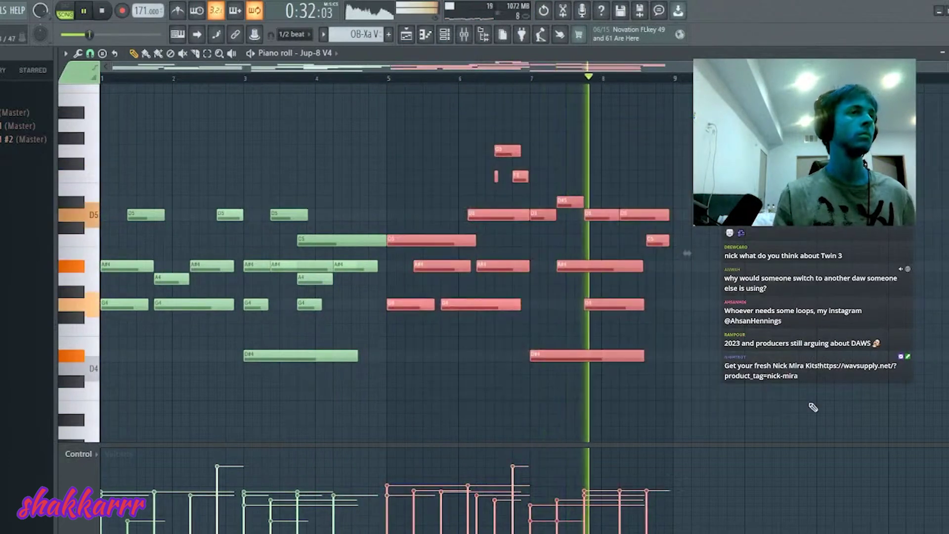
{"action": "key", "text": "Delete"}
{"action": "key", "text": "ctrl+z"}
{"action": "key", "text": "space"}
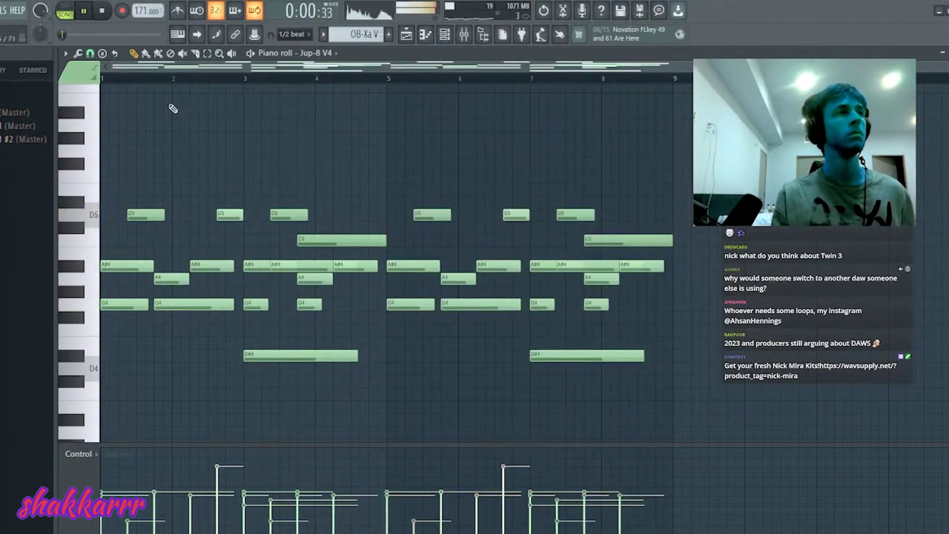
{"action": "key", "text": "space"}
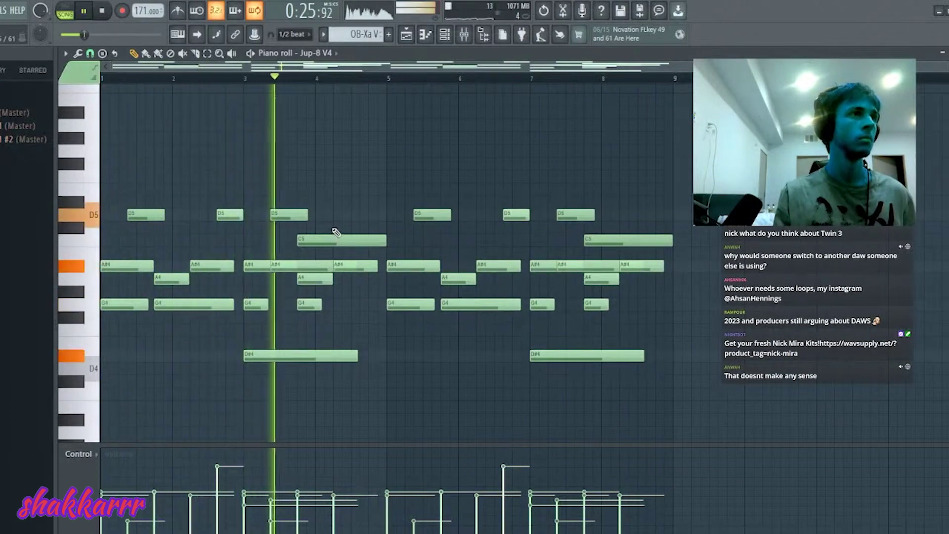
Step: Add an A4 note near the end of bars 4 and 8, and trim both to end on the bar line
{"action": "left_click", "coordinate": [368, 278]}
{"action": "left_click", "coordinate": [651, 278]}
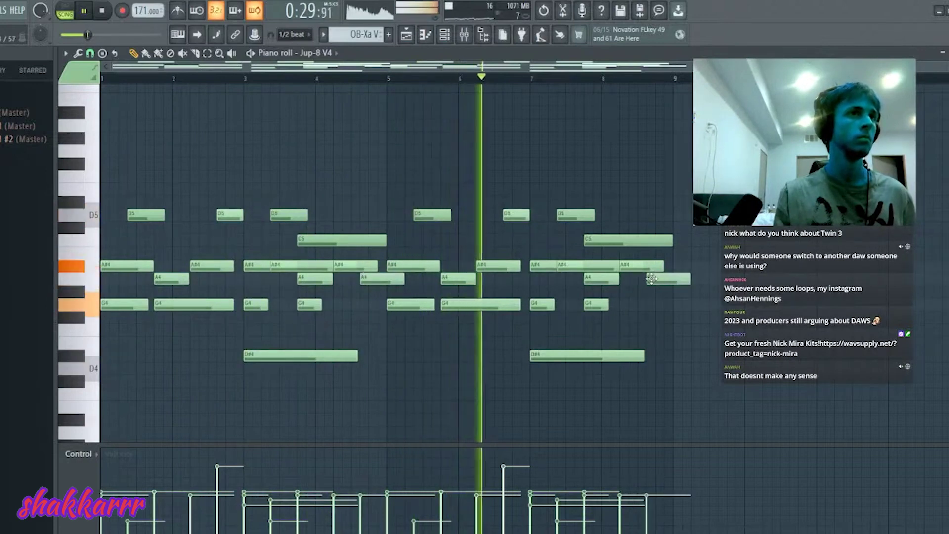
{"action": "left_click", "coordinate": [652, 279], "text": "ctrl"}
{"action": "left_click_drag", "start_coordinate": [381, 264], "coordinate": [384, 289]}
{"action": "left_click_drag", "start_coordinate": [707, 278], "coordinate": [673, 279]}
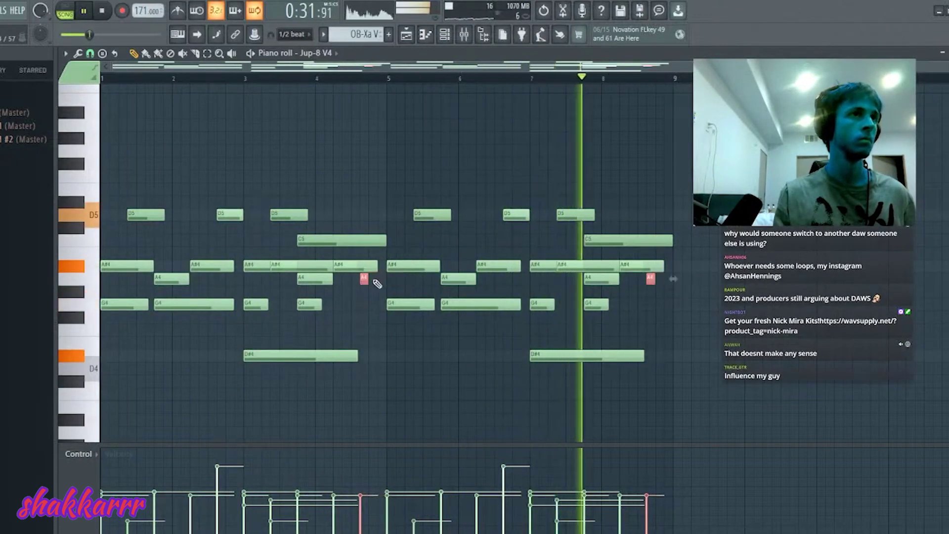
{"action": "left_click_drag", "start_coordinate": [368, 278], "coordinate": [385, 279]}
{"action": "key", "text": "ctrl+d"}
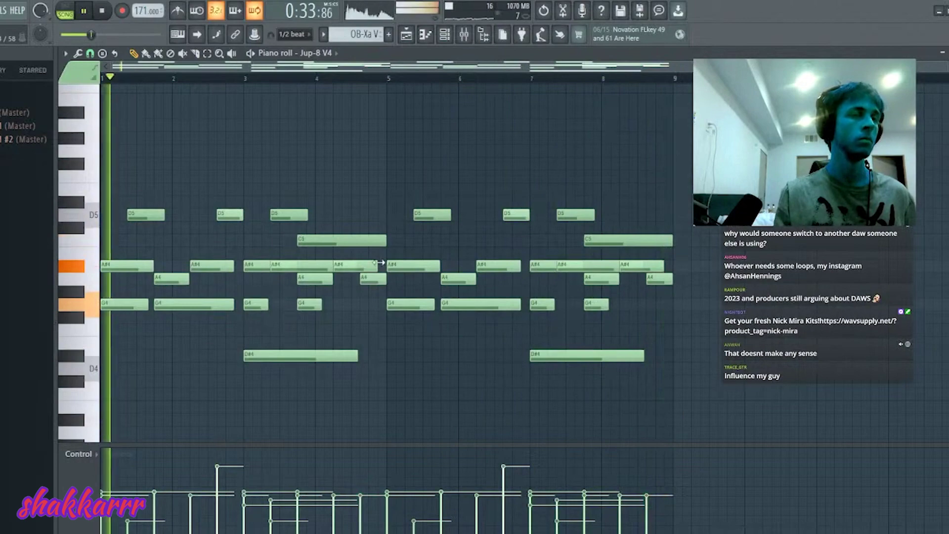
Step: Reopen the Jup-8 V instrument and audition presets around Harmonic Percussion, Galactic Journey and Fresh Guitar
{"action": "key", "text": "F5"}
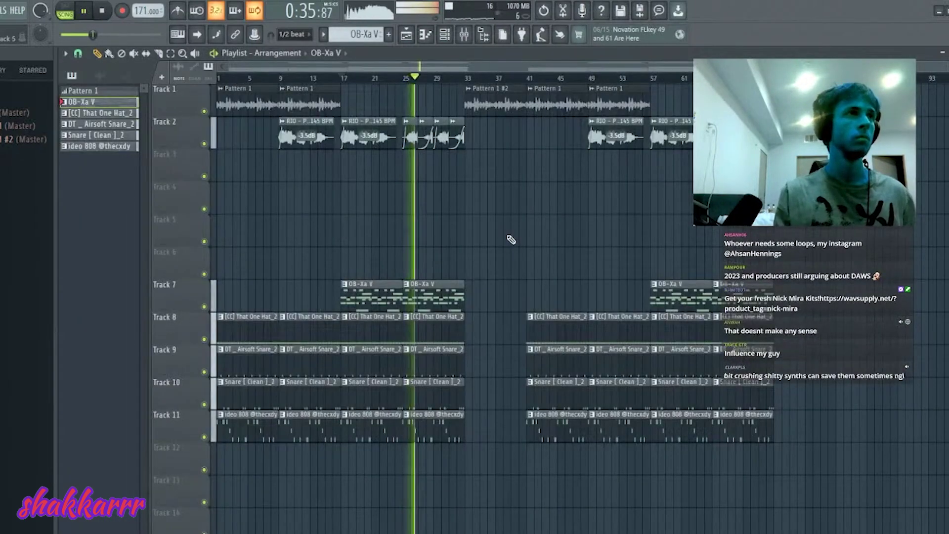
{"action": "key", "text": "F7"}
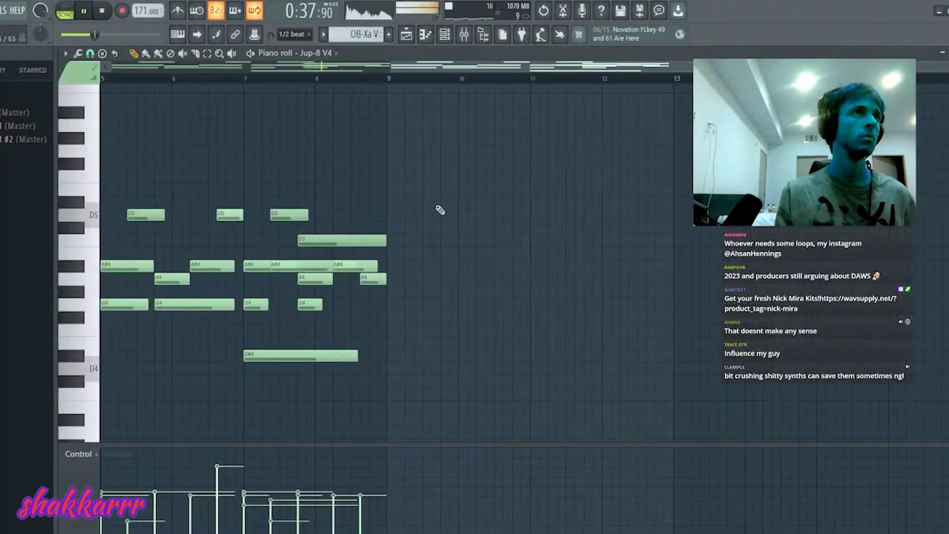
{"action": "key", "text": "F6"}
{"action": "left_click", "coordinate": [156, 84]}
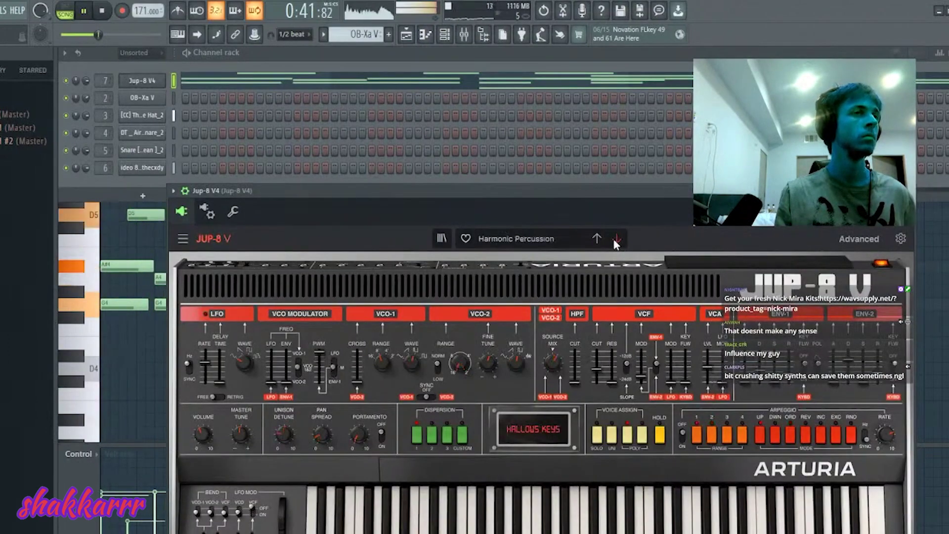
{"action": "left_click", "coordinate": [599, 239]}
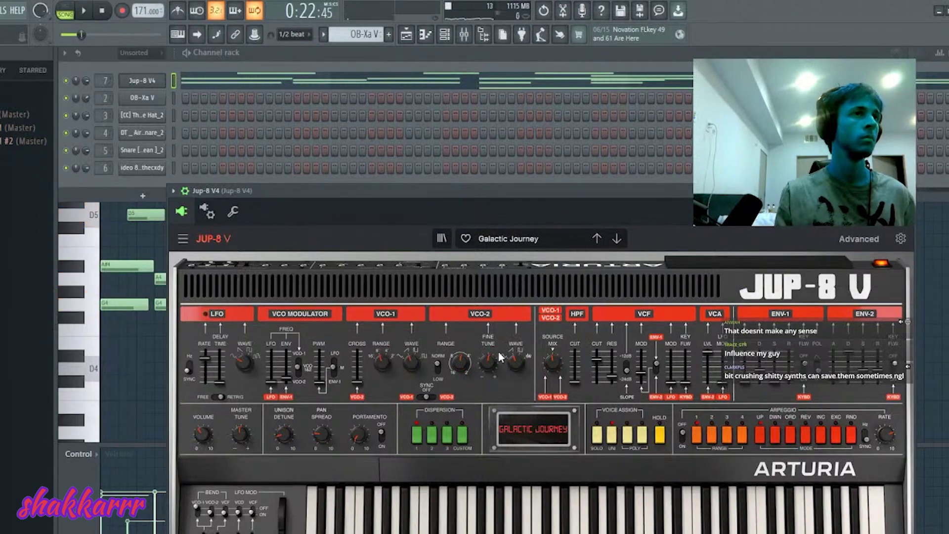
{"action": "left_click", "coordinate": [596, 238]}
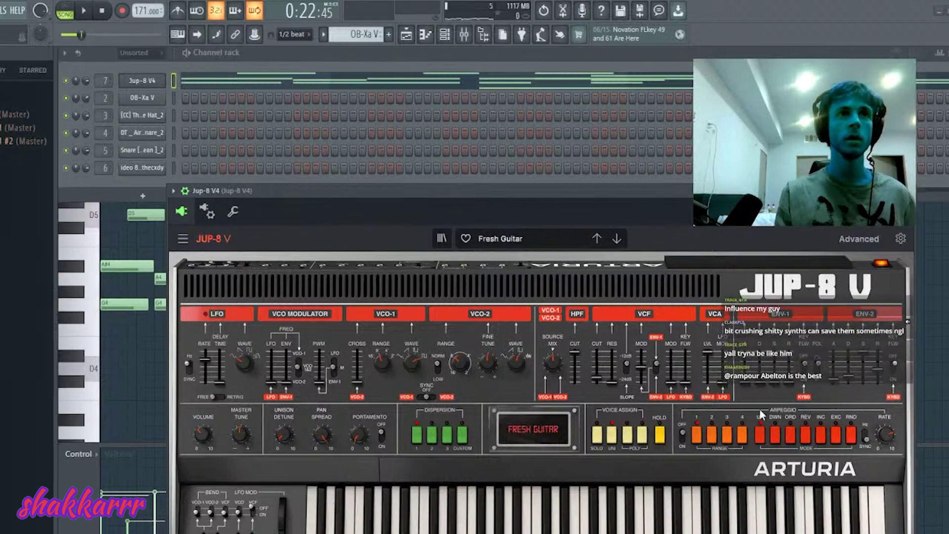
Step: Audition further Jup-8 V presets, including Tomita Chimes, VHS Intro, Vibrant and VoWell, and return to Thriller Hornpad
{"action": "left_click", "coordinate": [617, 239]}
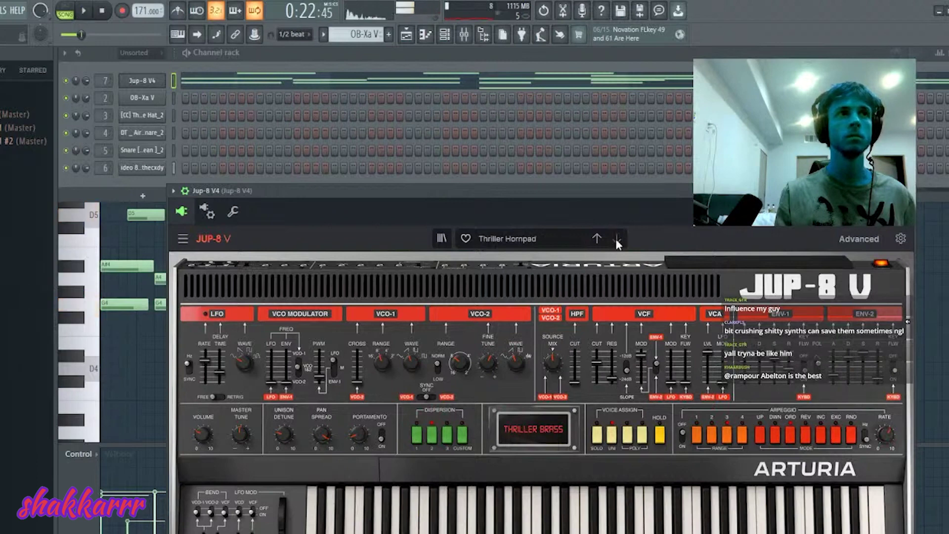
{"action": "left_click", "coordinate": [616, 239]}
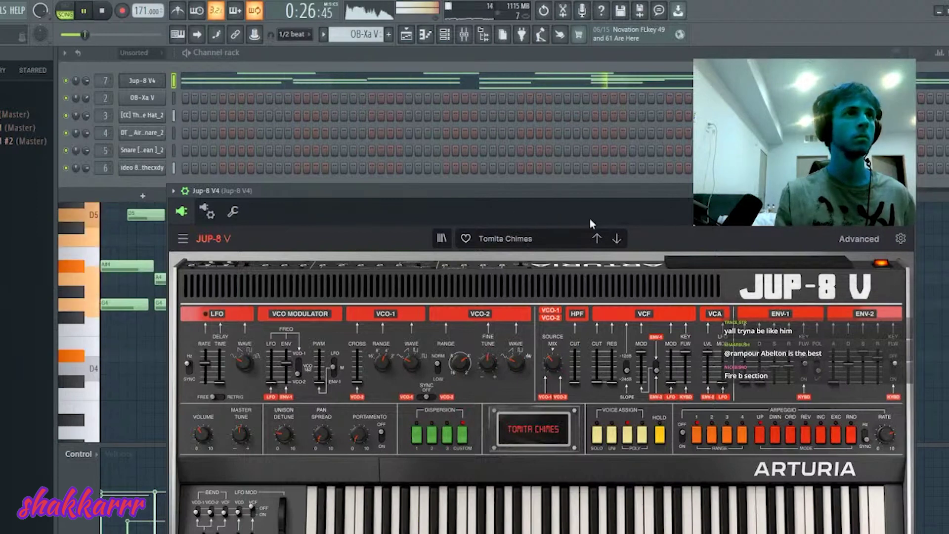
{"action": "left_click", "coordinate": [612, 237]}
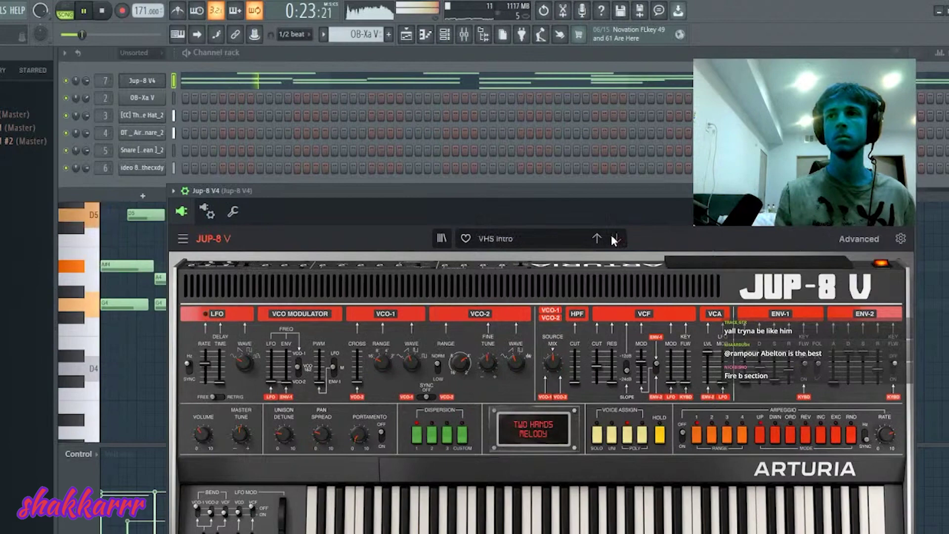
{"action": "left_click", "coordinate": [612, 237]}
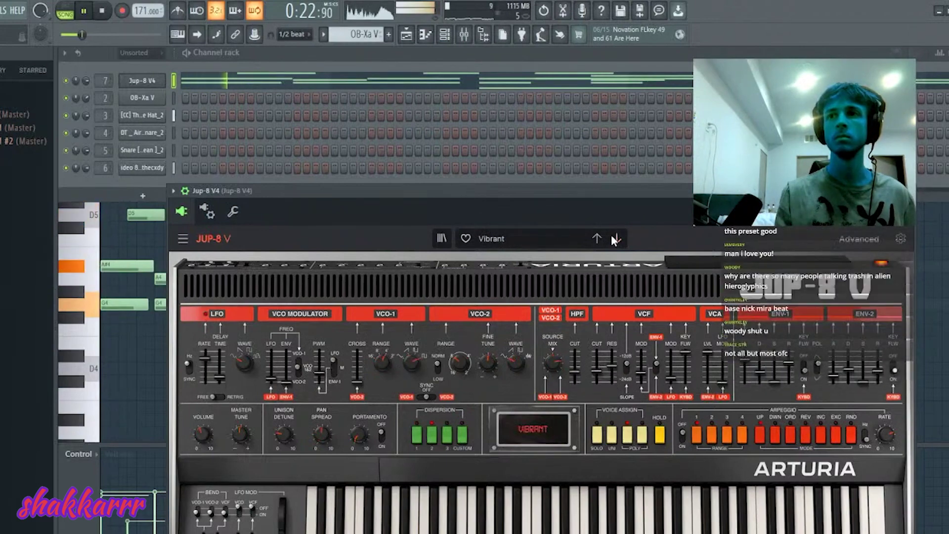
{"action": "left_click", "coordinate": [613, 238]}
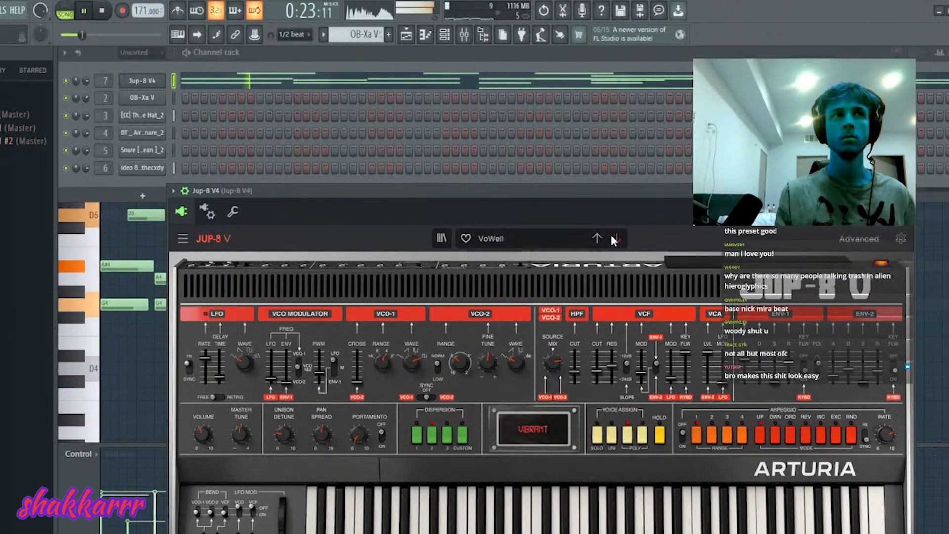
{"action": "left_click", "coordinate": [596, 238]}
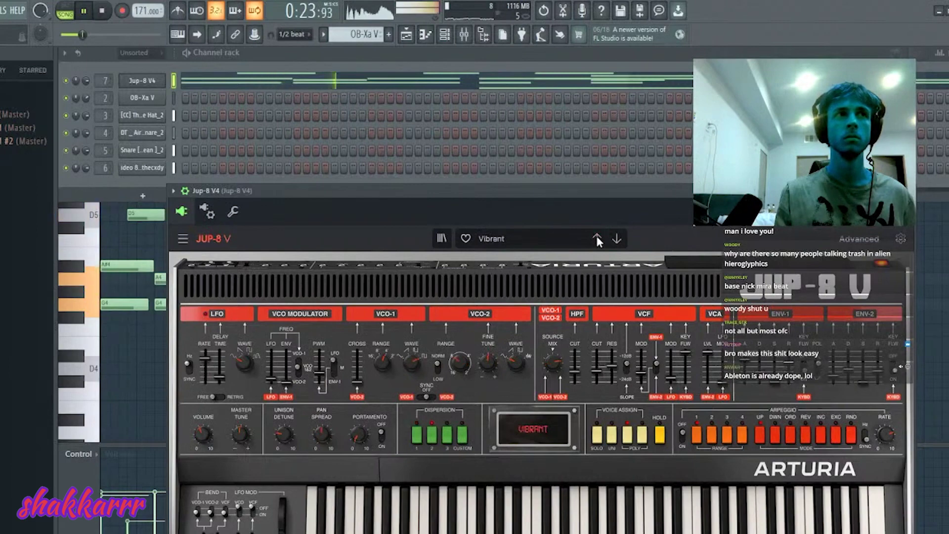
{"action": "left_click", "coordinate": [596, 236]}
{"action": "left_click", "coordinate": [596, 236]}
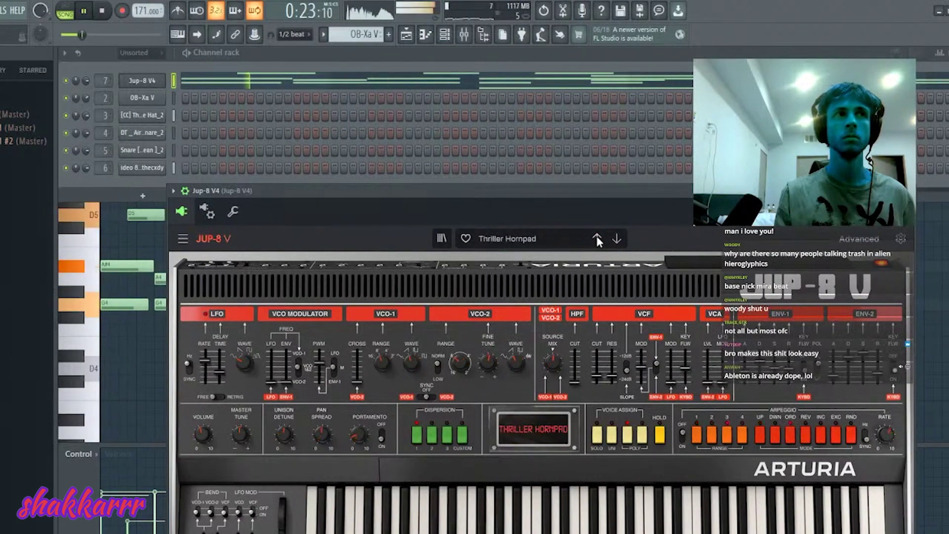
Step: Audition more Jup-8 V presets from Thriller Hornpad through Sync Keys, select Sunlight Key and close the instrument
{"action": "key", "text": "space"}
{"action": "left_click", "coordinate": [596, 236]}
{"action": "left_click", "coordinate": [596, 237]}
{"action": "left_click", "coordinate": [596, 236]}
{"action": "left_click", "coordinate": [595, 237]}
{"action": "left_click", "coordinate": [595, 237]}
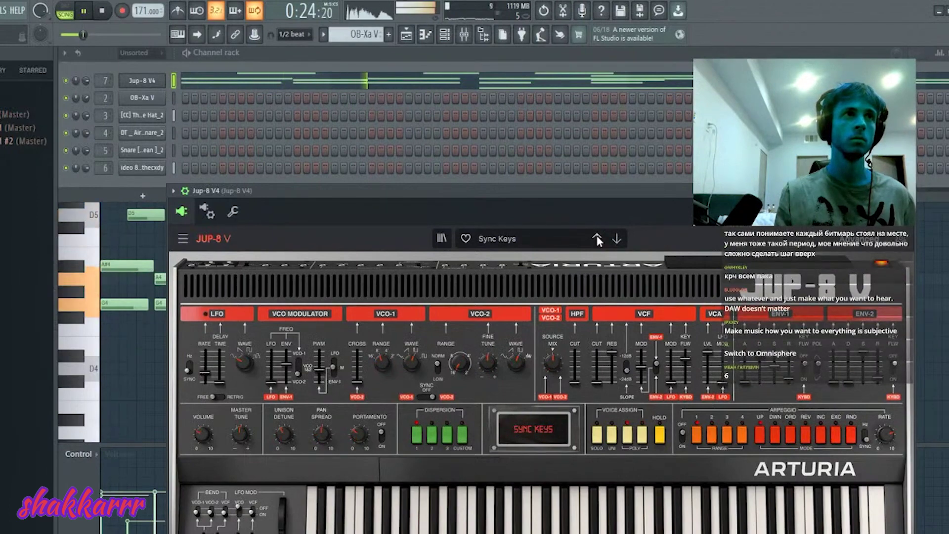
{"action": "left_click", "coordinate": [596, 238]}
{"action": "left_click", "coordinate": [596, 237]}
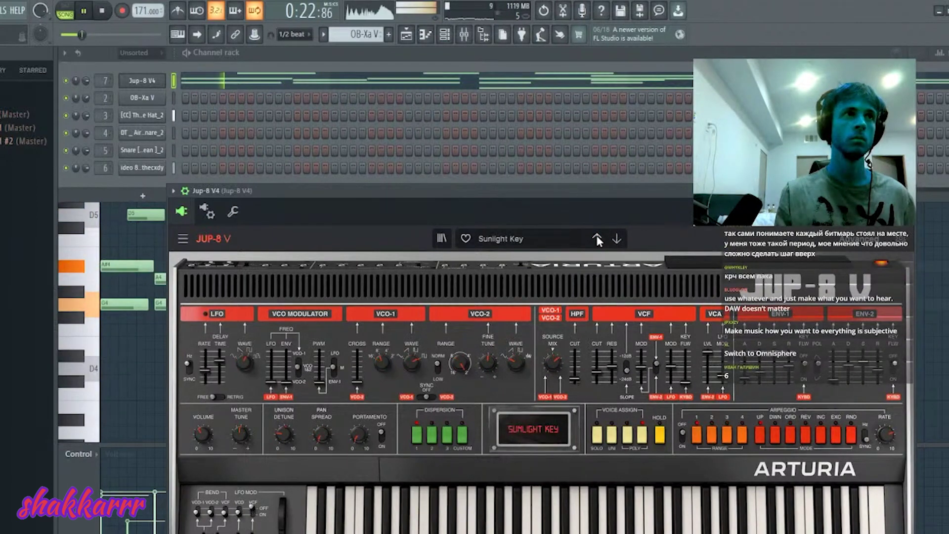
{"action": "left_click_drag", "start_coordinate": [493, 193], "coordinate": [497, 217]}
{"action": "key", "text": "Escape"}
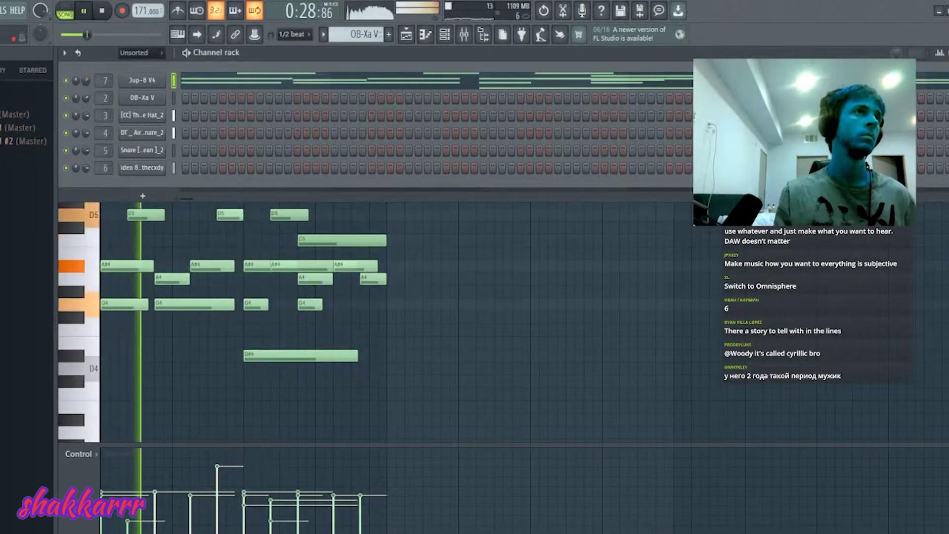
Step: Duplicate the Pattern 1 melody clip on Track 1 of the playlist to bar 25, leaving bars 17 to 25 empty
{"action": "left_click", "coordinate": [408, 35]}
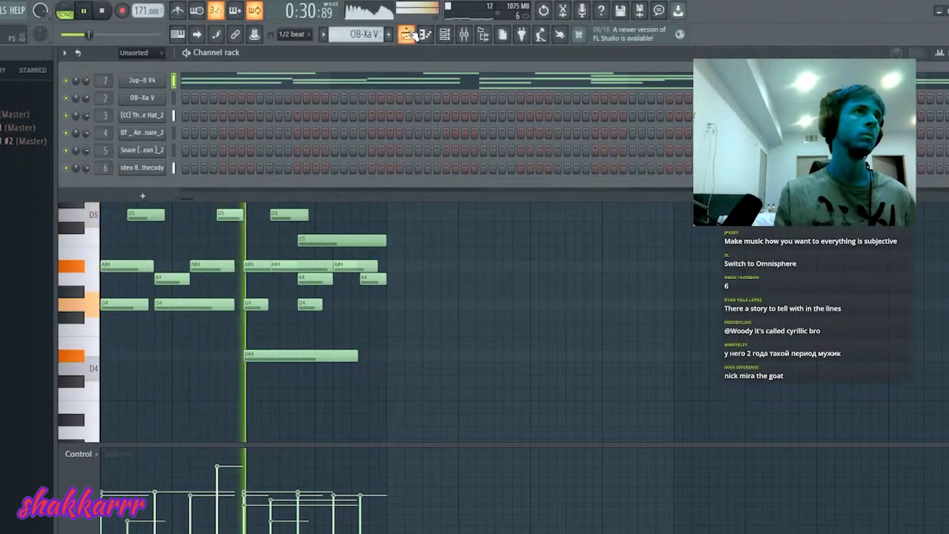
{"action": "double_click", "coordinate": [384, 130]}
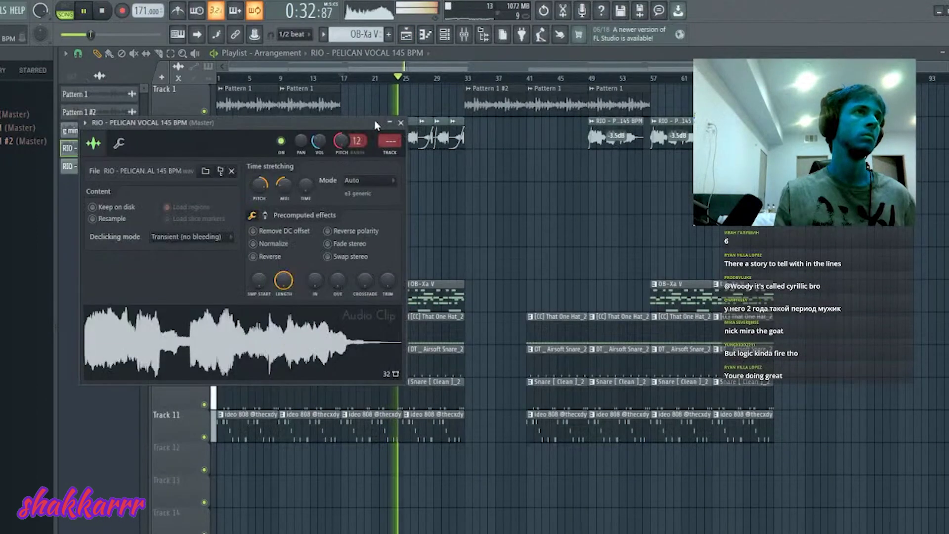
{"action": "key", "text": "Escape"}
{"action": "left_click_drag", "start_coordinate": [364, 113], "coordinate": [314, 89]}
{"action": "key", "text": "ctrl+b"}
{"action": "key", "text": "ctrl+b"}
{"action": "right_click", "coordinate": [350, 99]}
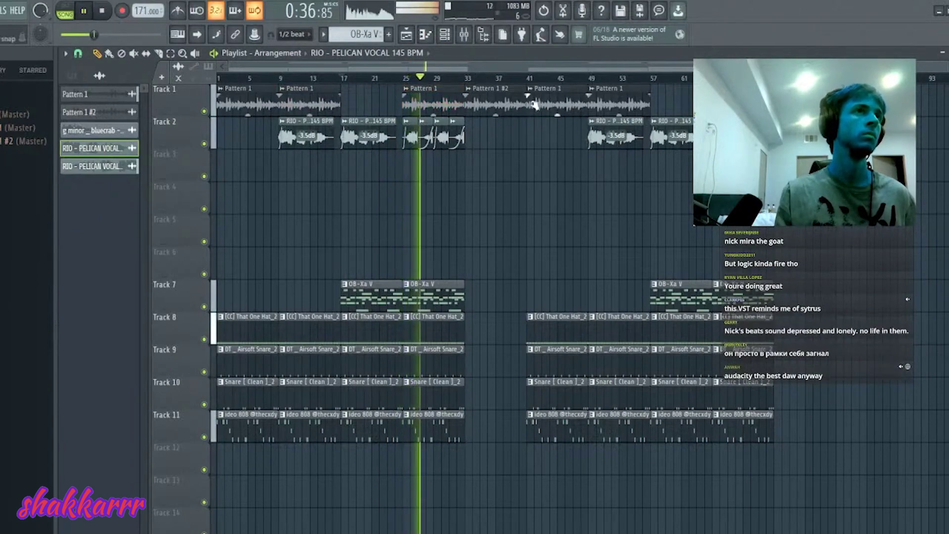
Step: Delete all clips from bar 41 onward and duplicate the whole 40-bar arrangement twice in their place
{"action": "left_click_drag", "start_coordinate": [546, 103], "coordinate": [934, 476]}
{"action": "key", "text": "Delete"}
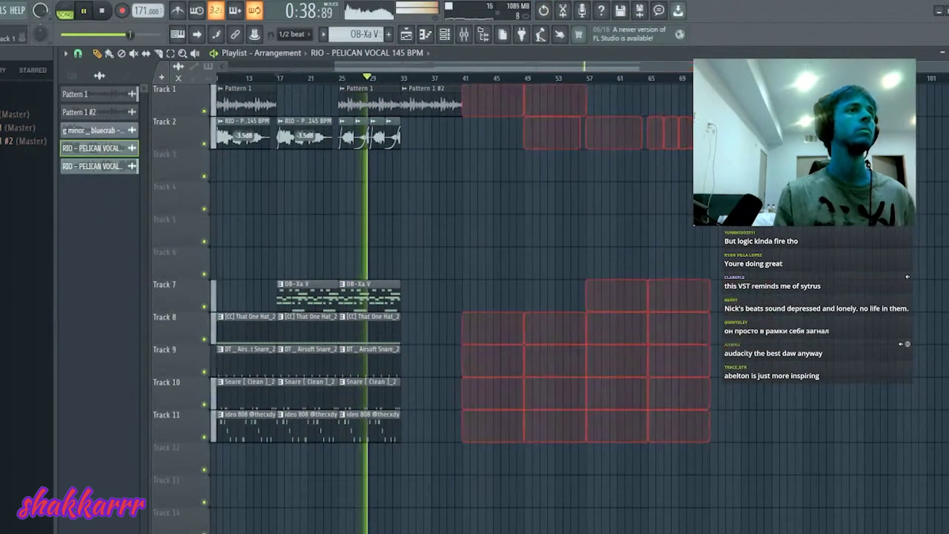
{"action": "left_click_drag", "start_coordinate": [671, 487], "coordinate": [214, 94]}
{"action": "key", "text": "ctrl+b"}
{"action": "key", "text": "ctrl+b"}
{"action": "scroll", "coordinate": [509, 88], "scroll_direction": "down", "scroll_amount": 2}
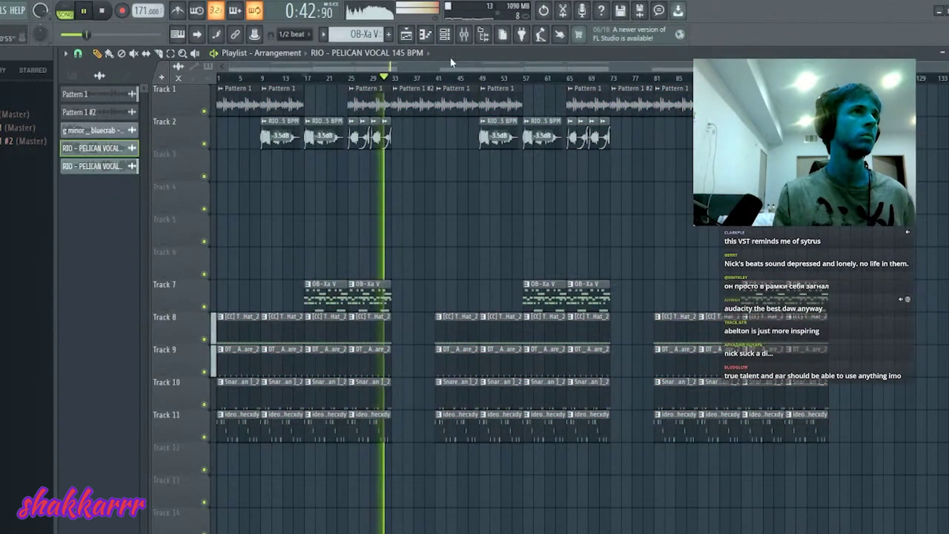
Step: Lower the Pattern 1 track's volume slightly in the mixer
{"action": "left_click", "coordinate": [463, 34]}
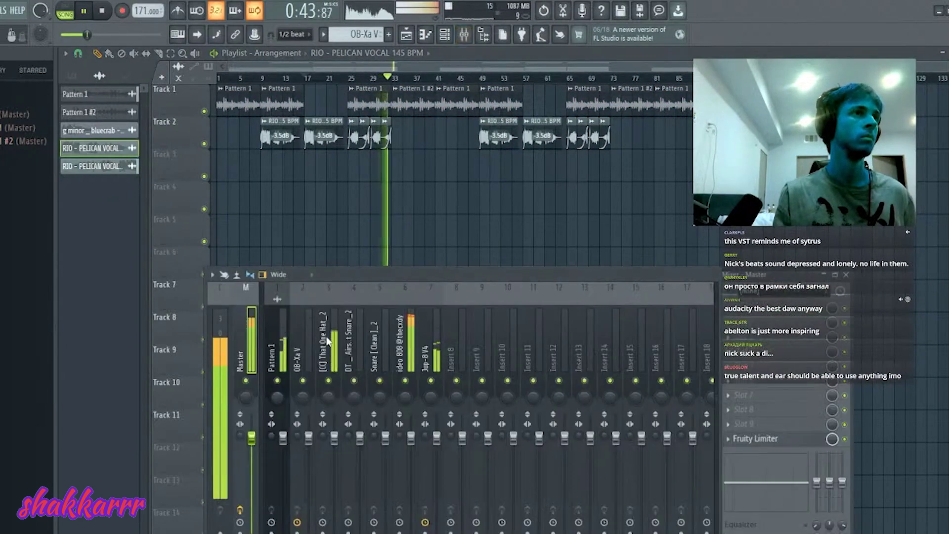
{"action": "left_click", "coordinate": [360, 352]}
{"action": "left_click_drag", "start_coordinate": [283, 438], "coordinate": [288, 445]}
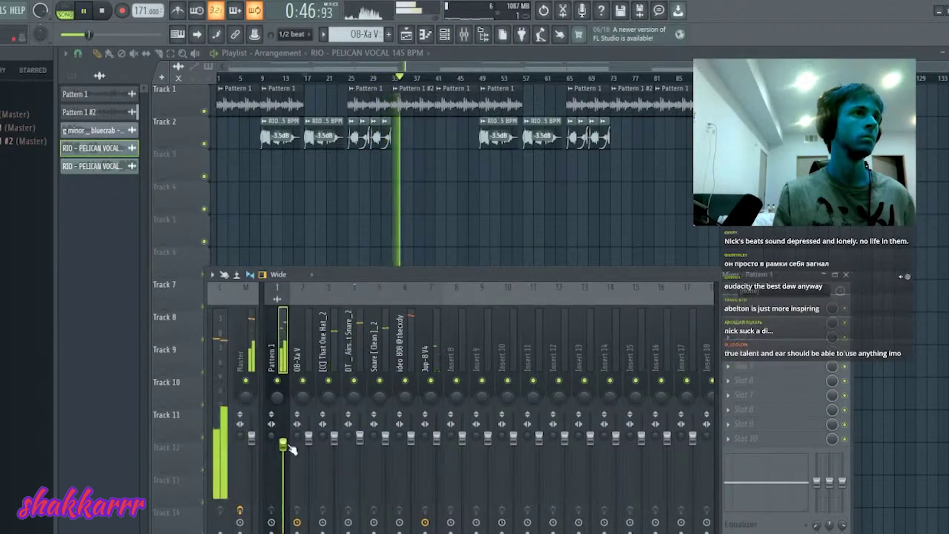
Step: Add a Fruity soft clipper to slot 8 of the Master, ahead of the Fruity Limiter, and adjust its threshold and post level
{"action": "left_click", "coordinate": [253, 343]}
{"action": "left_click", "coordinate": [756, 439]}
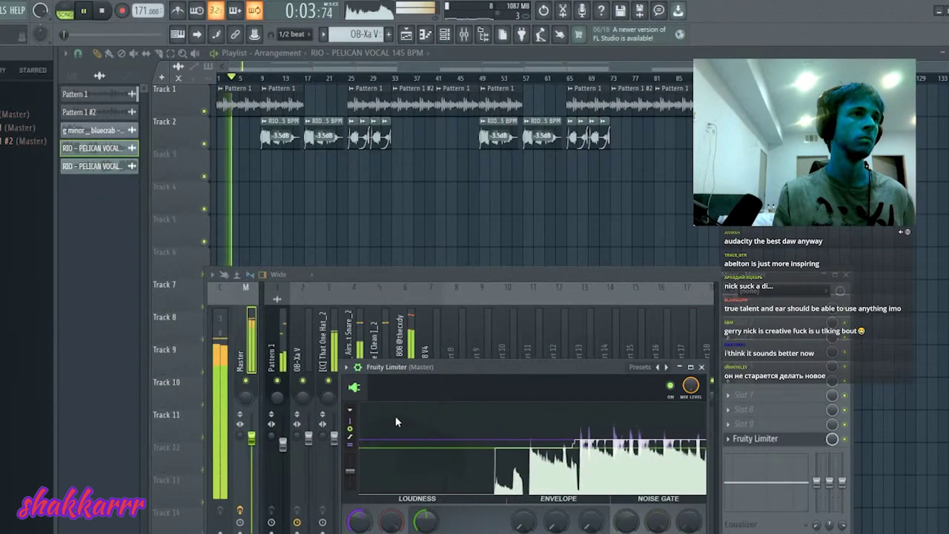
{"action": "left_click", "coordinate": [785, 437]}
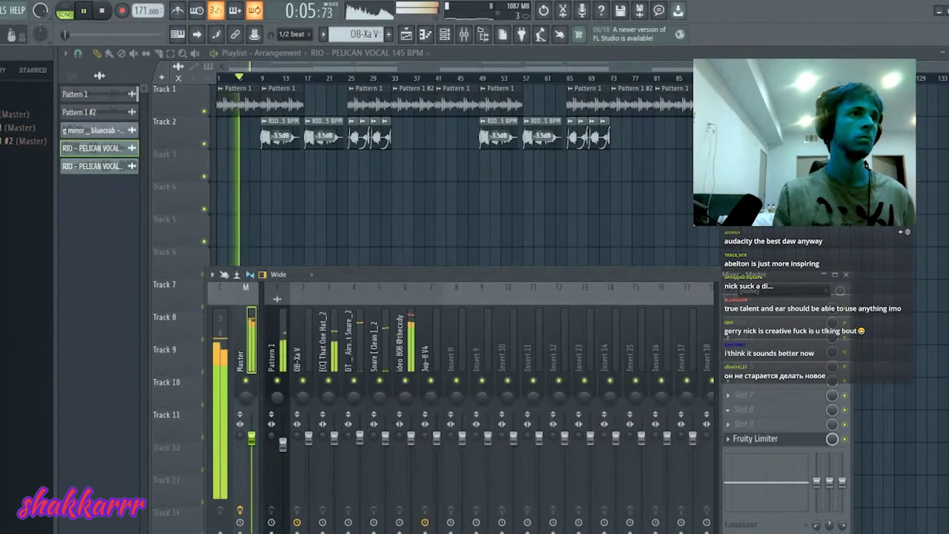
{"action": "left_click", "coordinate": [478, 264]}
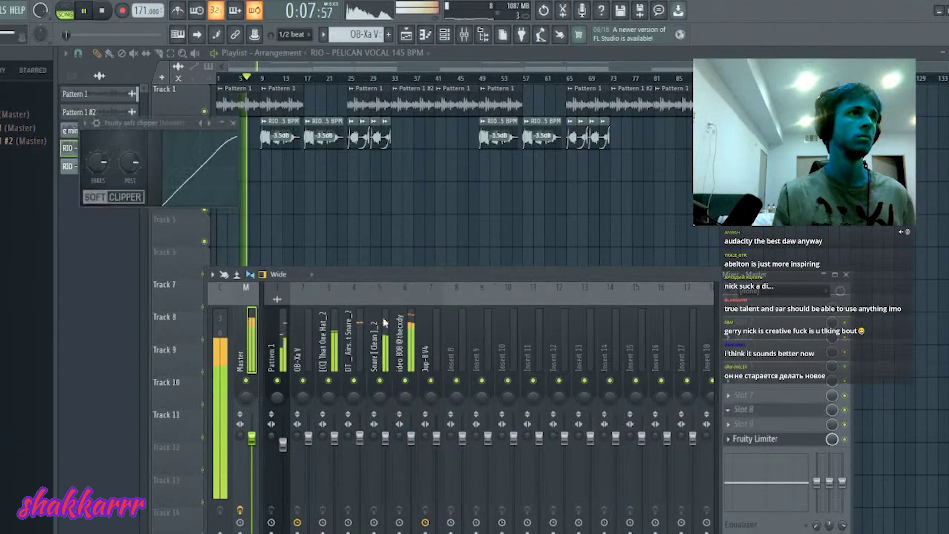
{"action": "mouse_move", "coordinate": [131, 169]}
{"action": "left_mouse_down"}
{"action": "mouse_move", "coordinate": [132, 131]}
{"action": "mouse_move", "coordinate": [133, 186]}
{"action": "left_mouse_up"}
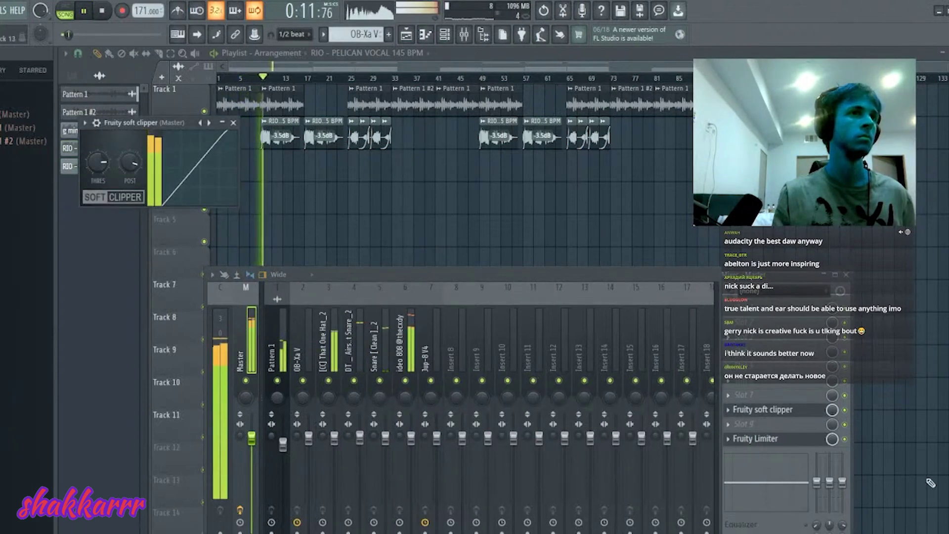
Step: Replay the song from the start to check the levels in the Master's Fruity Limiter and on the clean snare track
{"action": "left_click", "coordinate": [761, 439]}
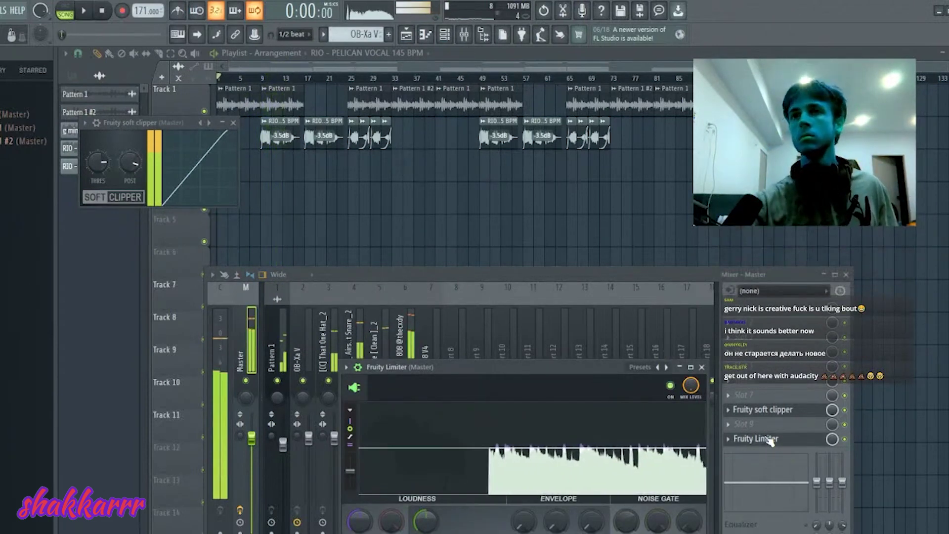
{"action": "key", "text": "space"}
{"action": "key", "text": "space"}
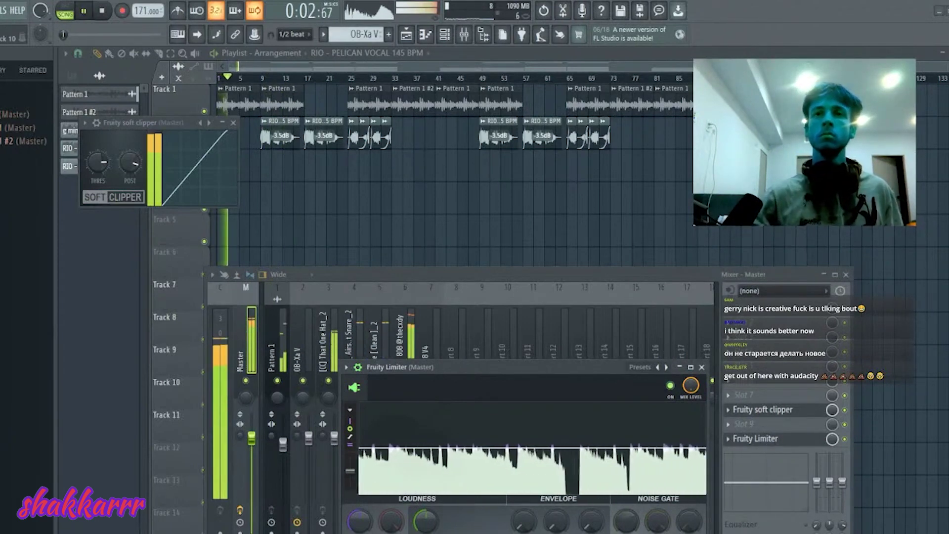
{"action": "left_click", "coordinate": [368, 326]}
{"action": "key", "text": "space"}
{"action": "key", "text": "space"}
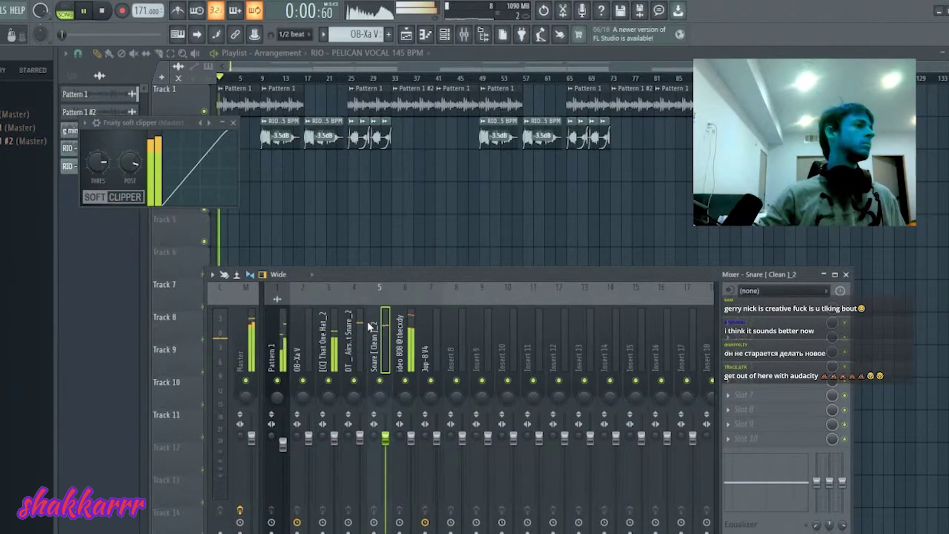
{"action": "key", "text": "space"}
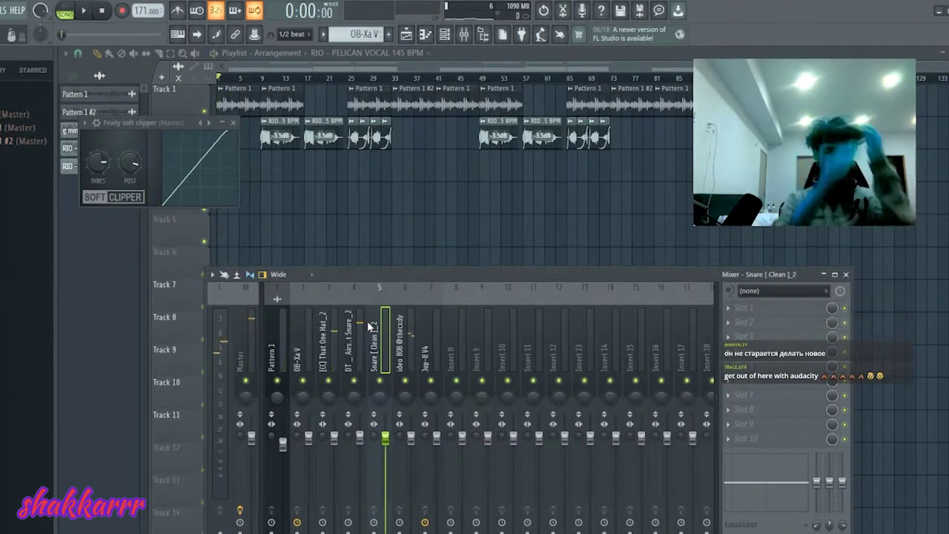
{"action": "key", "text": "space"}
Step: Try other hi-hat samples such as RM - HH Cane, replace the hat with RM - HH Collect and lower its mixer volume
{"action": "left_click", "coordinate": [343, 348]}
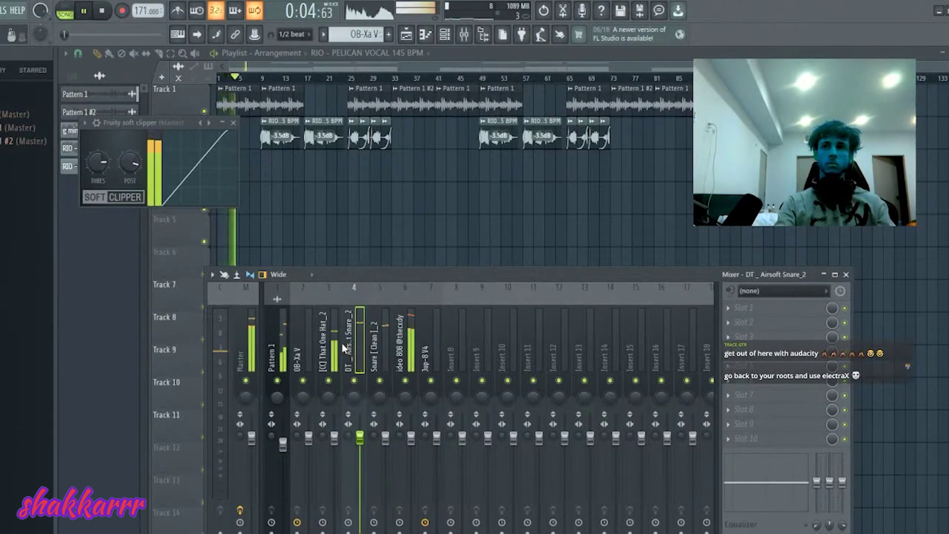
{"action": "left_click", "coordinate": [326, 440]}
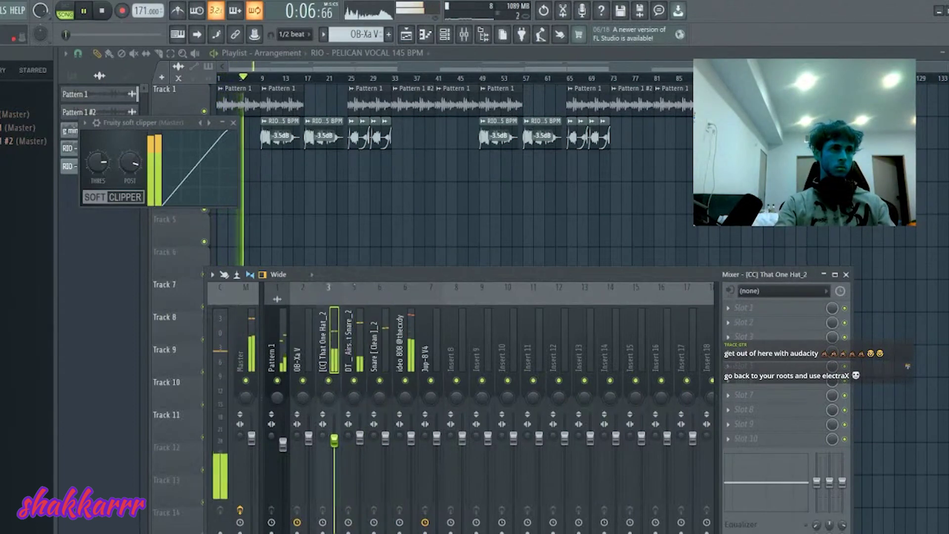
{"action": "left_click", "coordinate": [444, 34]}
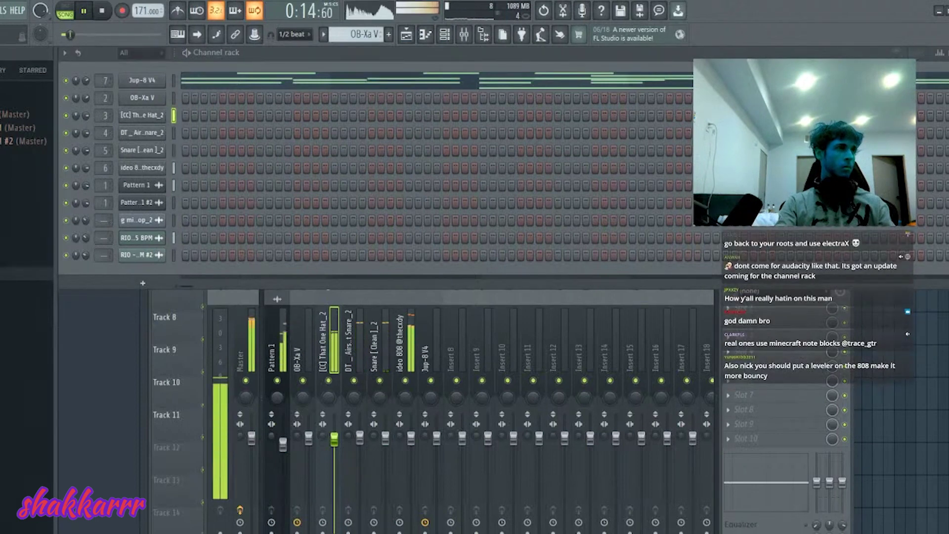
{"action": "left_click", "coordinate": [25, 367]}
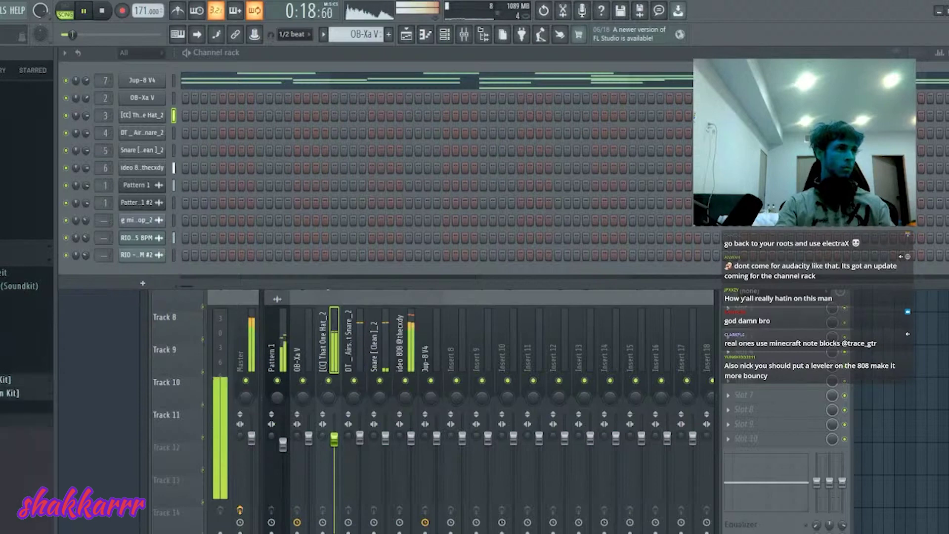
{"action": "left_click_drag", "start_coordinate": [25, 197], "coordinate": [142, 116]}
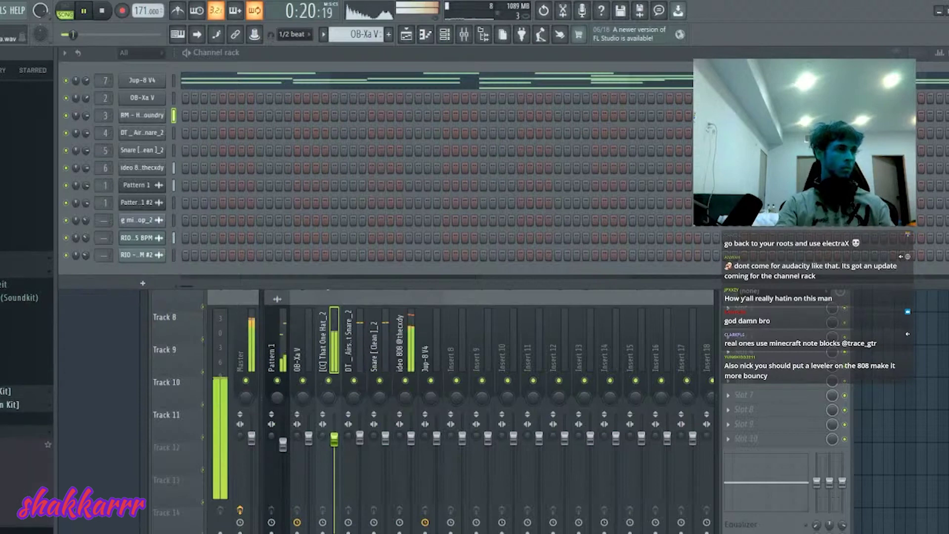
{"action": "middle_click", "coordinate": [30, 468]}
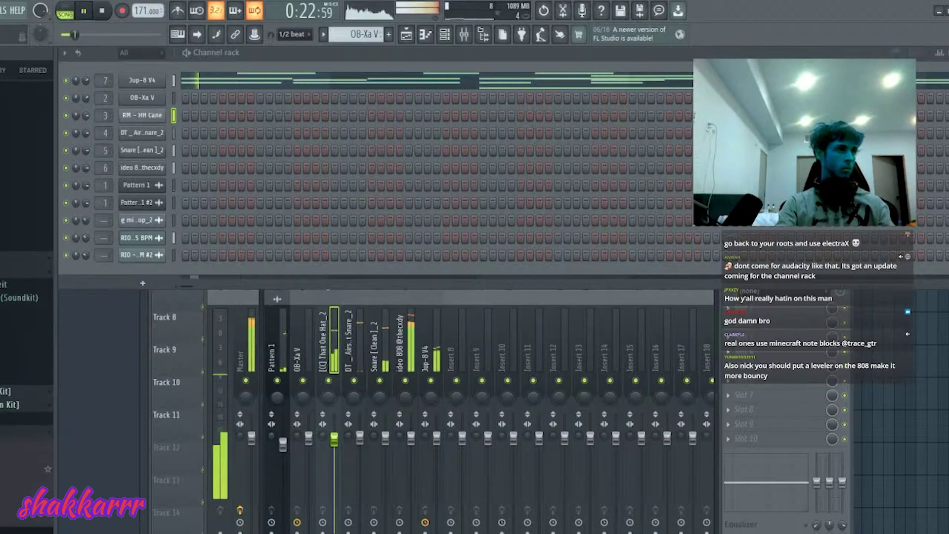
{"action": "middle_click", "coordinate": [30, 480]}
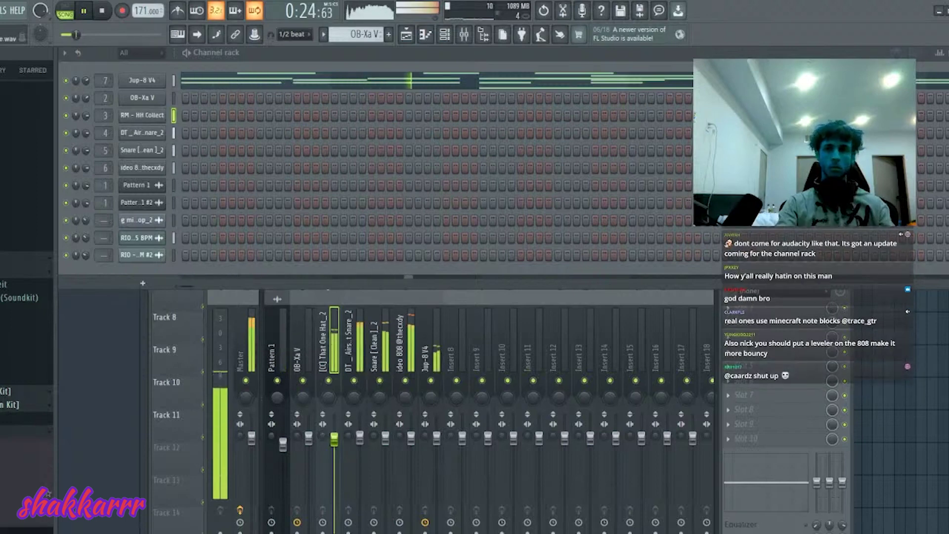
{"action": "left_click_drag", "start_coordinate": [338, 440], "coordinate": [340, 452]}
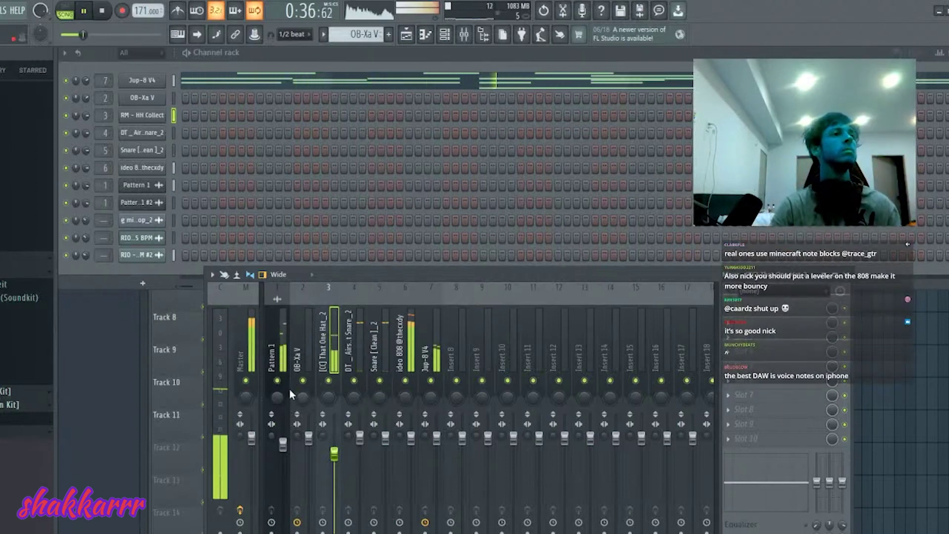
Step: Adjust the stereo separation of the Pattern 1 mixer track, trim the 808's volume slightly and close the open windows
{"action": "left_click", "coordinate": [283, 444]}
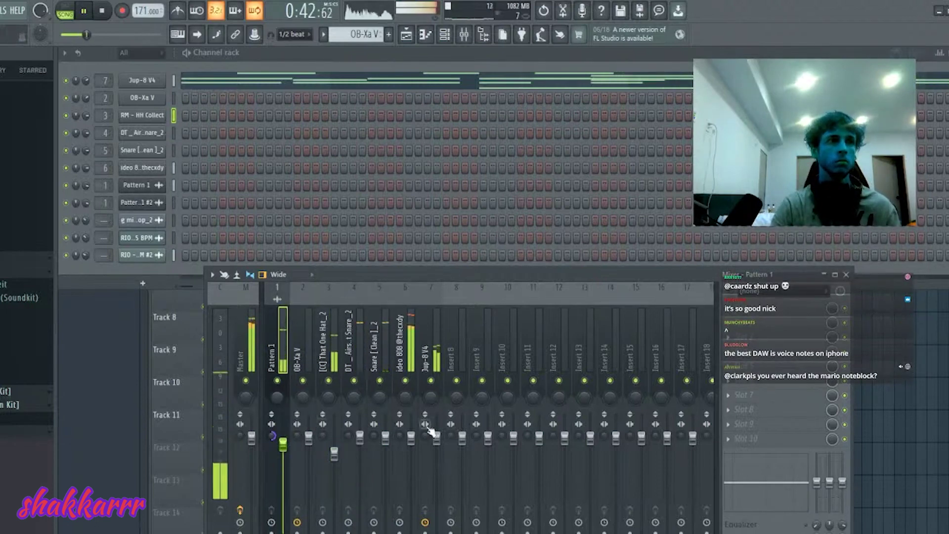
{"action": "left_click", "coordinate": [417, 443]}
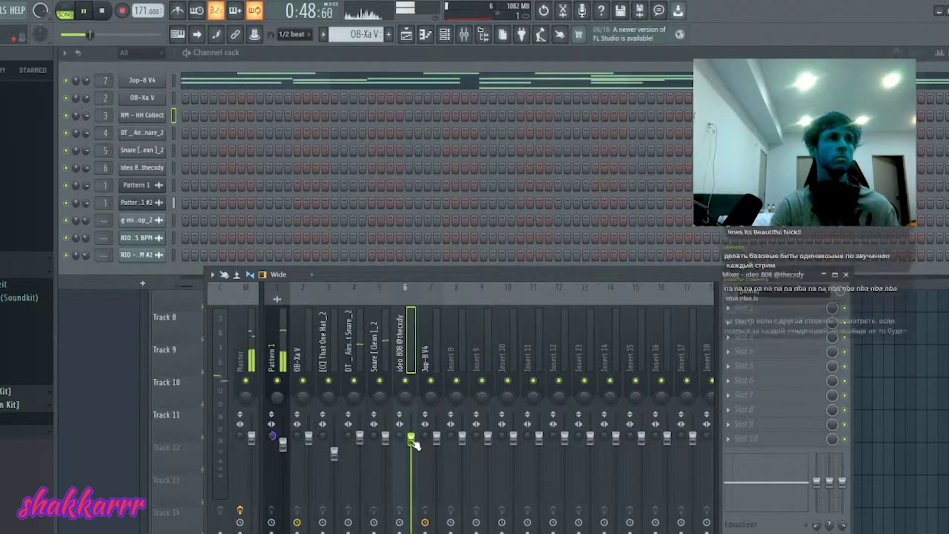
{"action": "key", "text": "Escape"}
{"action": "key", "text": "Escape"}
{"action": "key", "text": "Escape"}
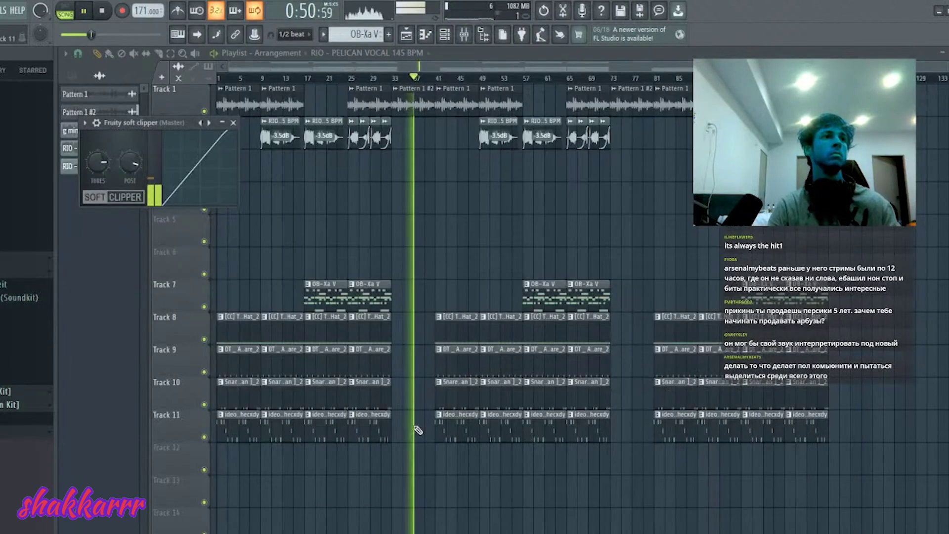
{"action": "left_click", "coordinate": [233, 123]}
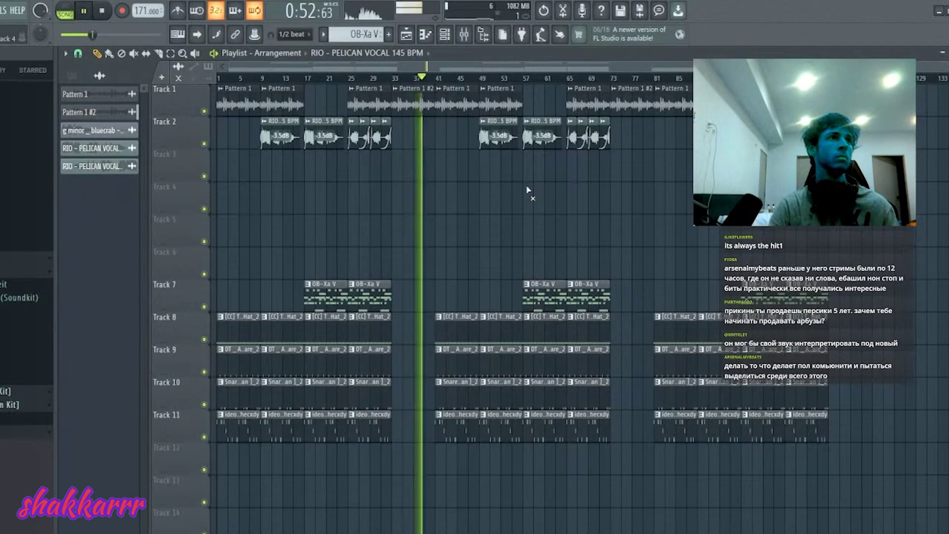
Step: Lower the hi-hat and both snare tracks slightly in the mixer, select the Master and stop playback after listening through
{"action": "left_click", "coordinate": [446, 109]}
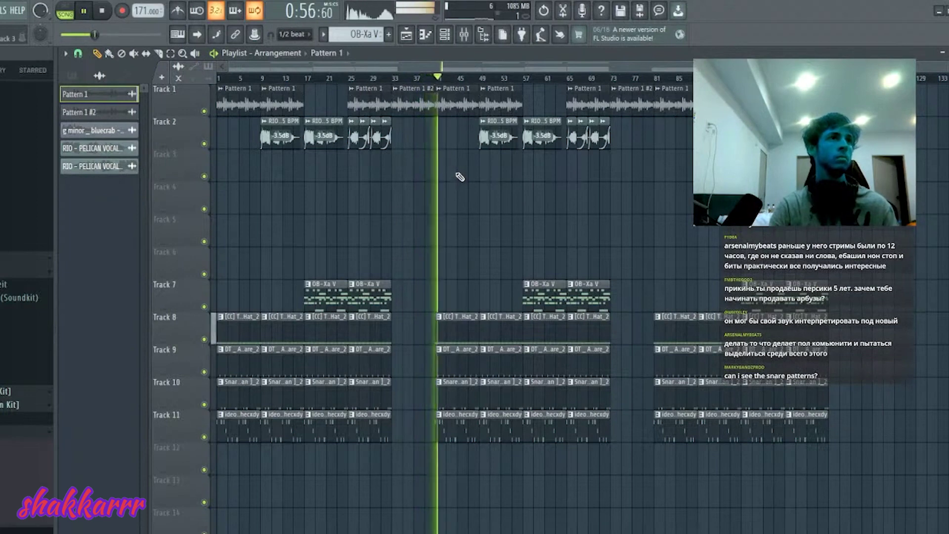
{"action": "left_click", "coordinate": [464, 34]}
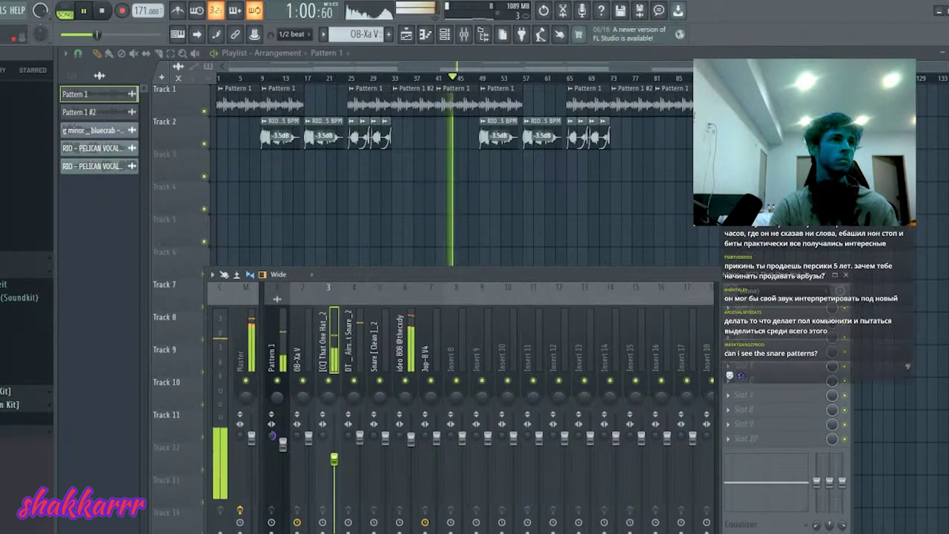
{"action": "left_click_drag", "start_coordinate": [359, 436], "coordinate": [389, 444]}
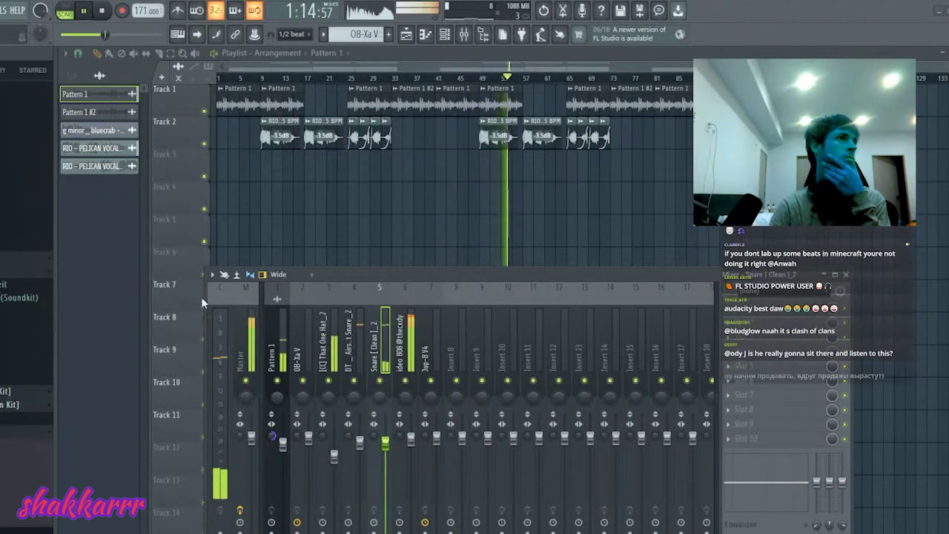
{"action": "left_click", "coordinate": [239, 322]}
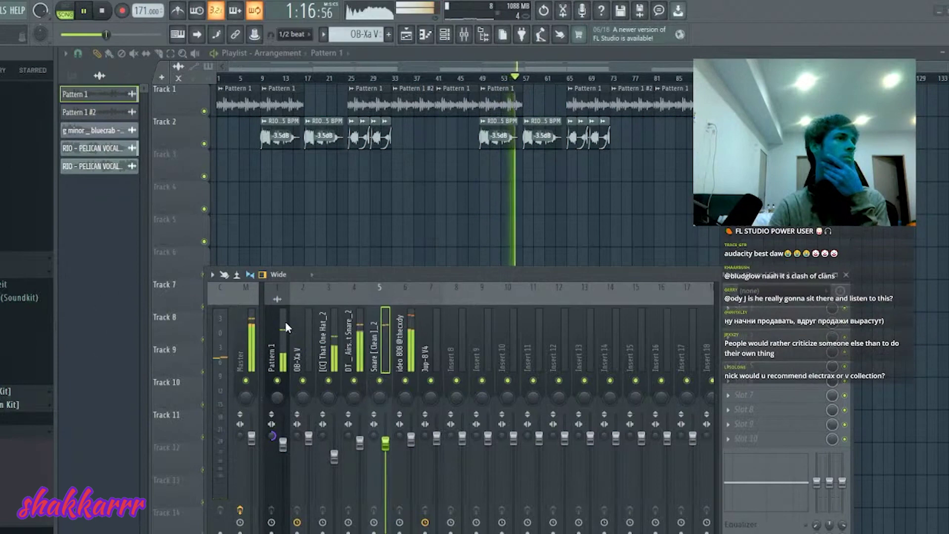
{"action": "key", "text": "space"}
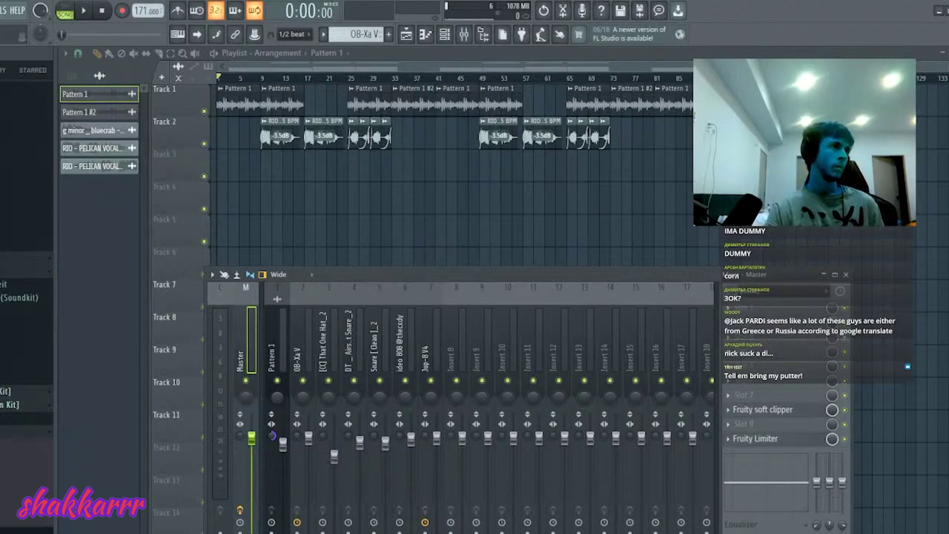
Step: Start a new empty project and look through the drum kit and one-shot kit folders in the sample browser
{"action": "left_click", "coordinate": [477, 37]}
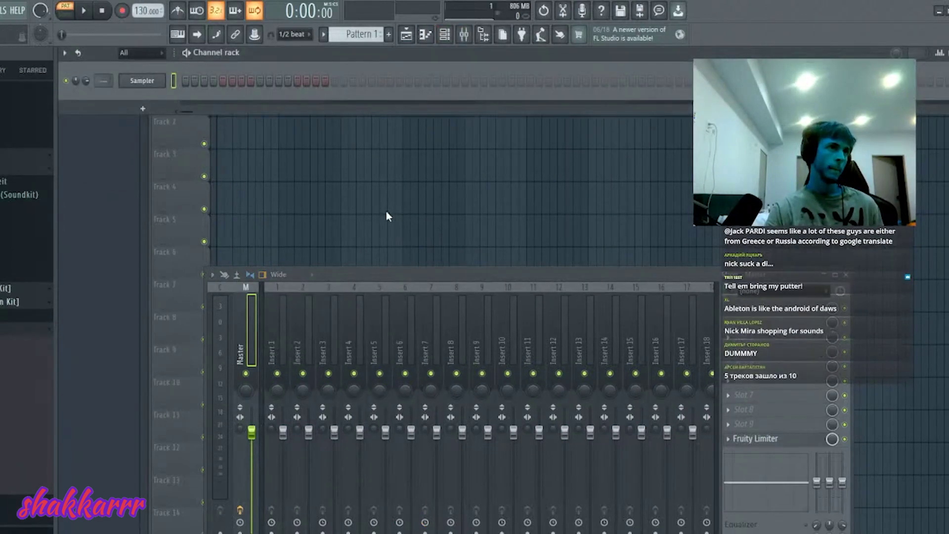
{"action": "left_click", "coordinate": [3, 289]}
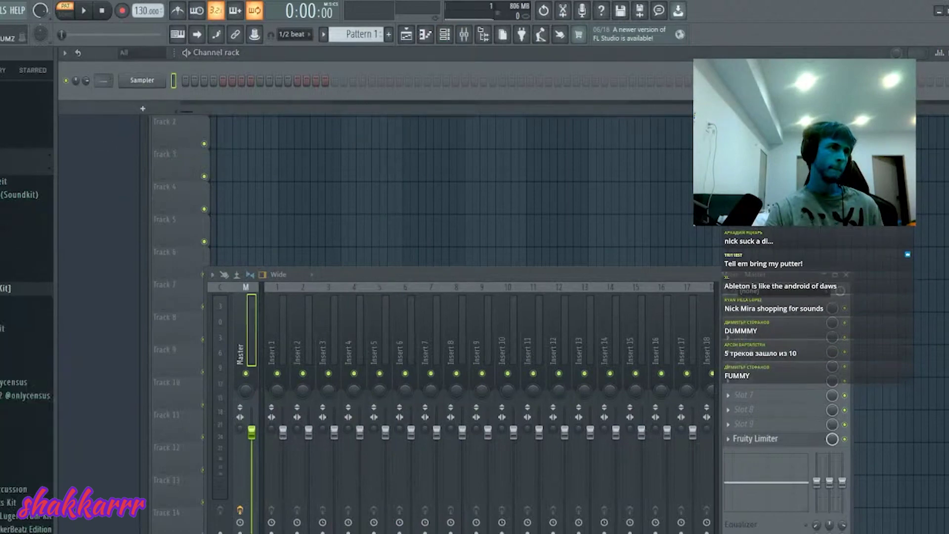
{"action": "scroll", "coordinate": [3, 288], "scroll_direction": "down", "scroll_amount": 5}
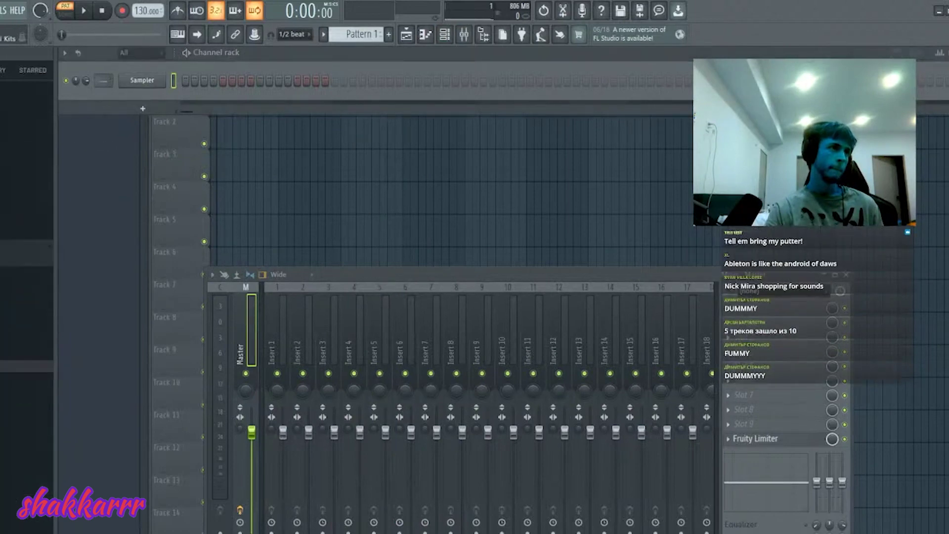
{"action": "left_click", "coordinate": [5, 273]}
{"action": "left_click", "coordinate": [5, 326]}
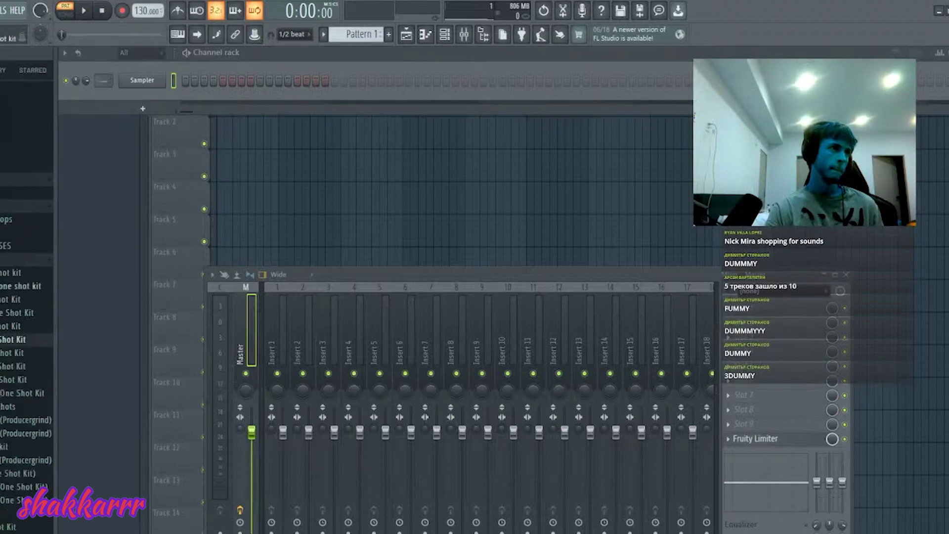
{"action": "left_click", "coordinate": [5, 259]}
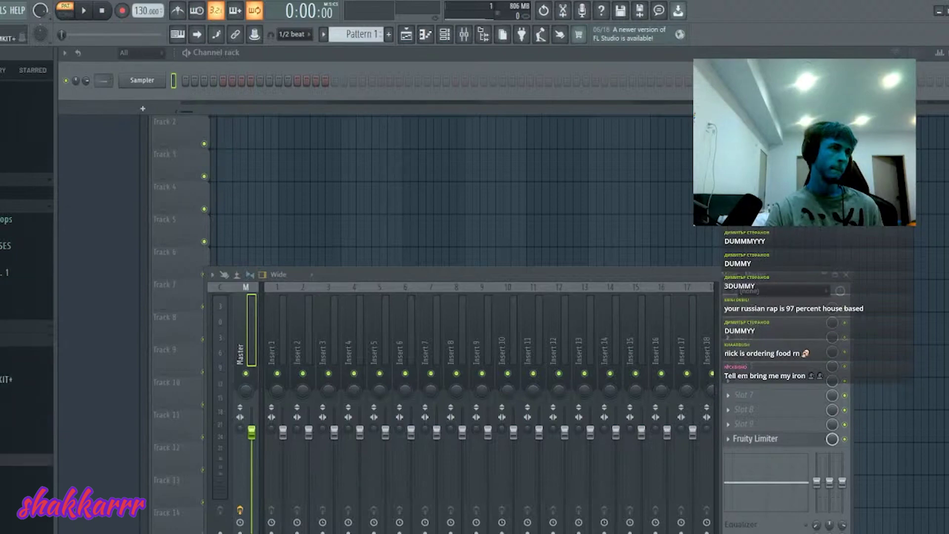
{"action": "scroll", "coordinate": [27, 297], "scroll_direction": "down", "scroll_amount": 2}
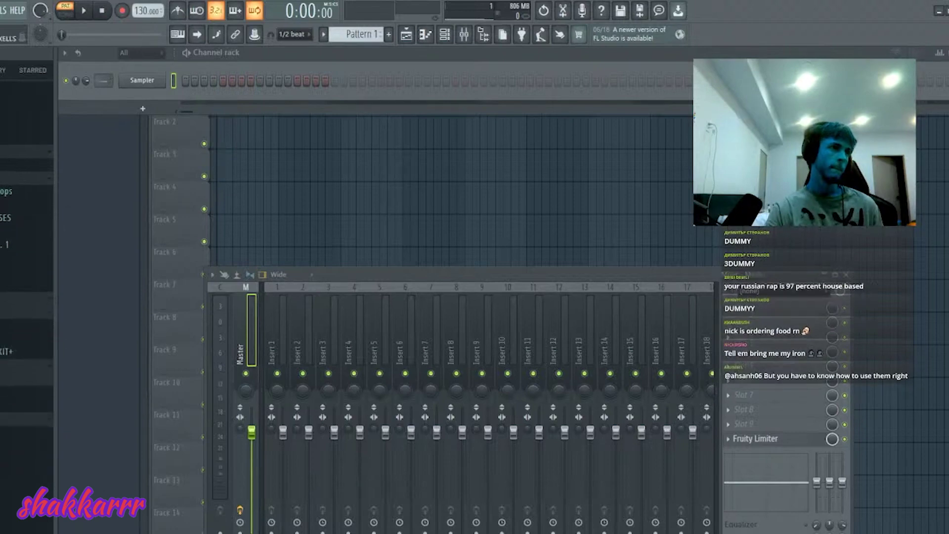
Step: Look through the percussion and FX folders of the opened kit and audition samples for the new beat
{"action": "left_click", "coordinate": [5, 419]}
{"action": "left_click", "coordinate": [5, 445]}
{"action": "left_click", "coordinate": [5, 396]}
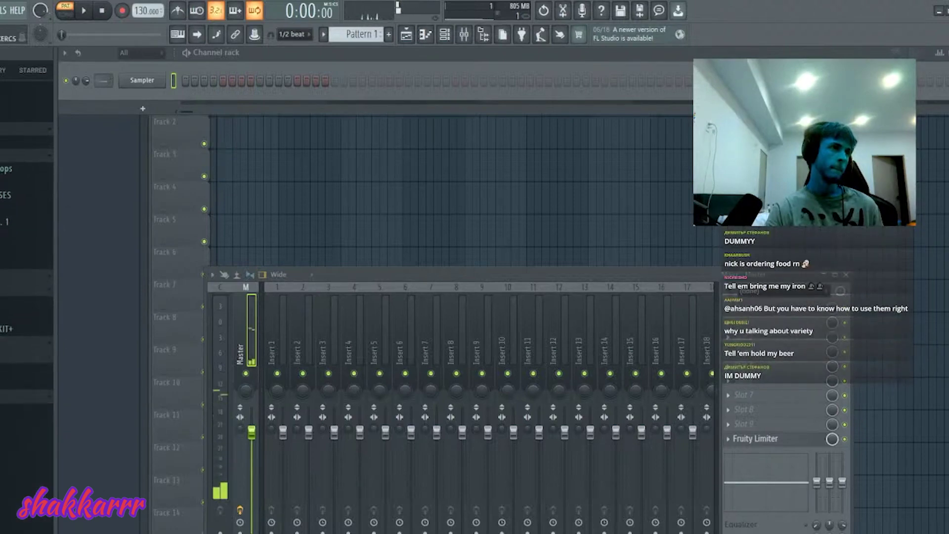
{"action": "left_click", "coordinate": [4, 423]}
{"action": "scroll", "coordinate": [5, 396], "scroll_direction": "up", "scroll_amount": 4}
{"action": "left_click", "coordinate": [5, 325]}
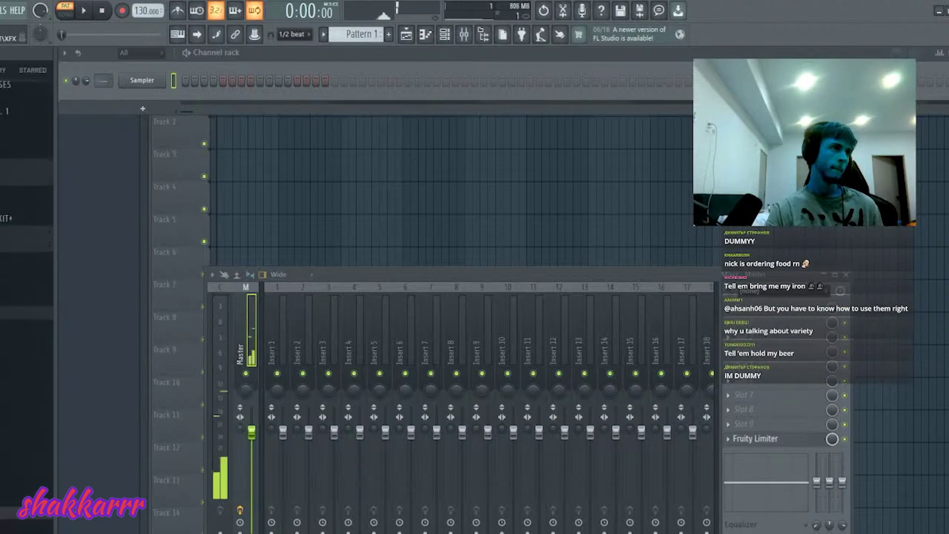
{"action": "scroll", "coordinate": [26, 346], "scroll_direction": "down", "scroll_amount": 10}
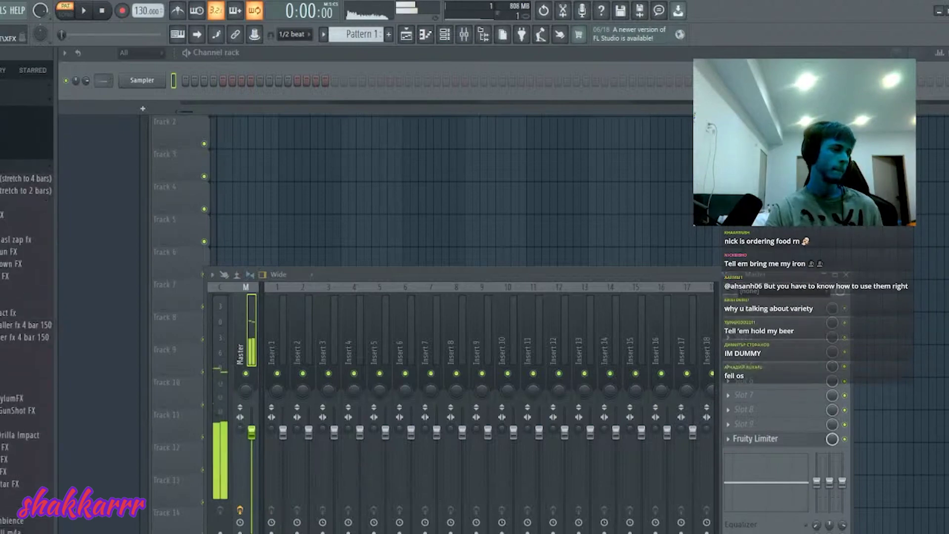
{"action": "left_click", "coordinate": [5, 166]}
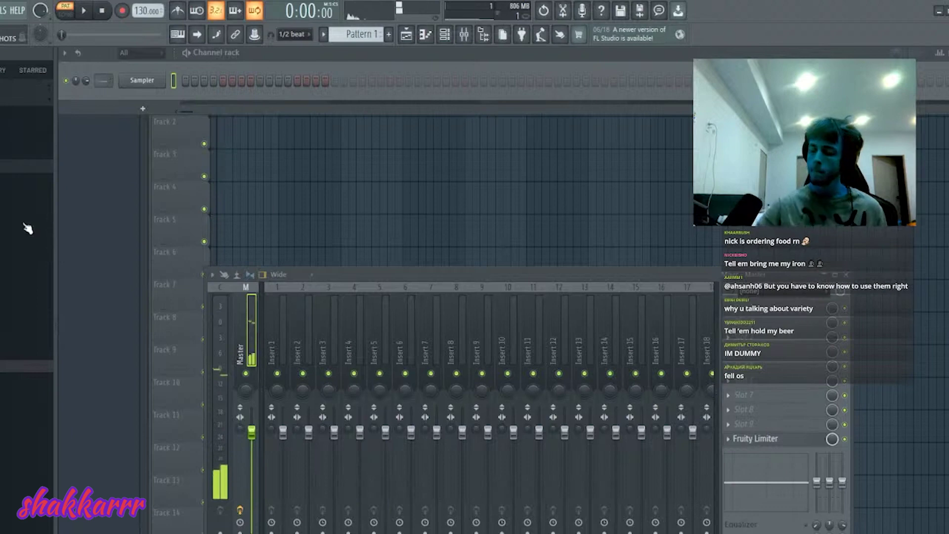